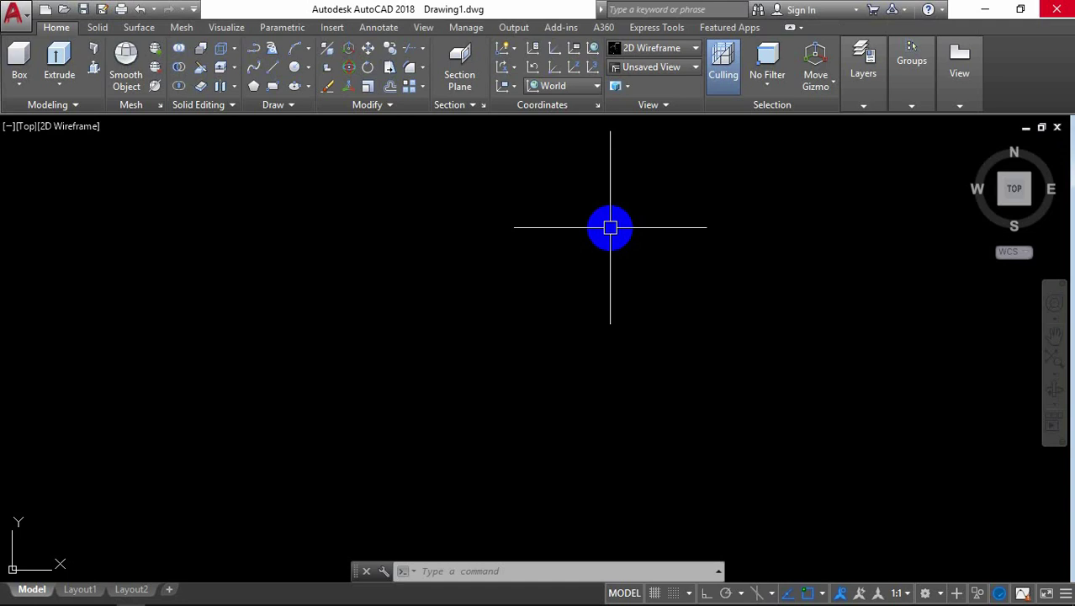
mouse_move(1014, 190)
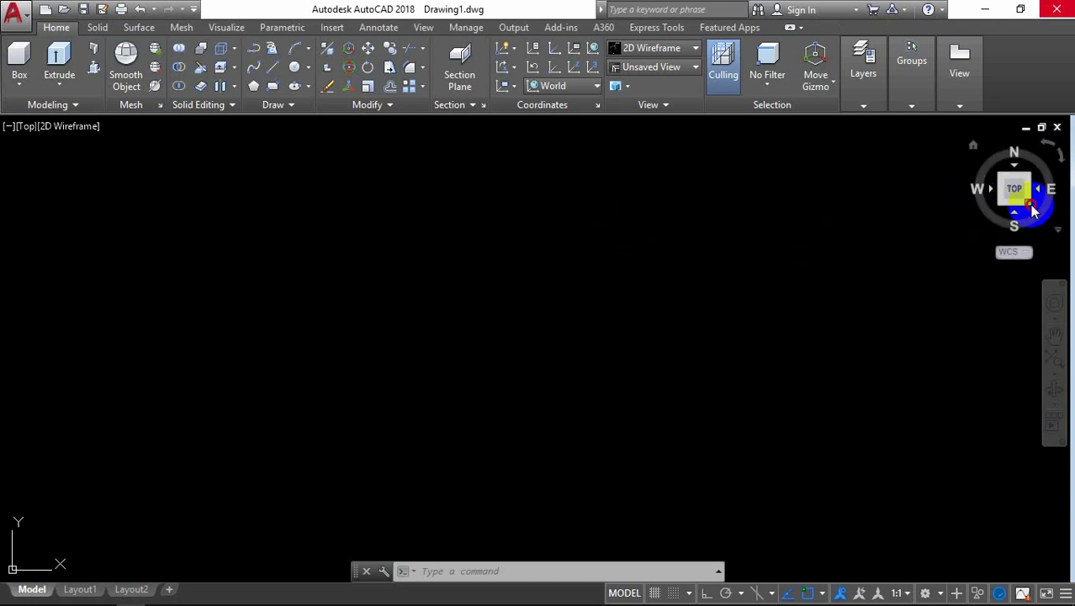
Switch the empty drawing to the SE Isometric view and pan it to the left
left_click(1031, 206)
mouse_move(779, 264)
middle_mouse_down()
mouse_move(449, 303)
mouse_move(298, 286)
middle_mouse_up()
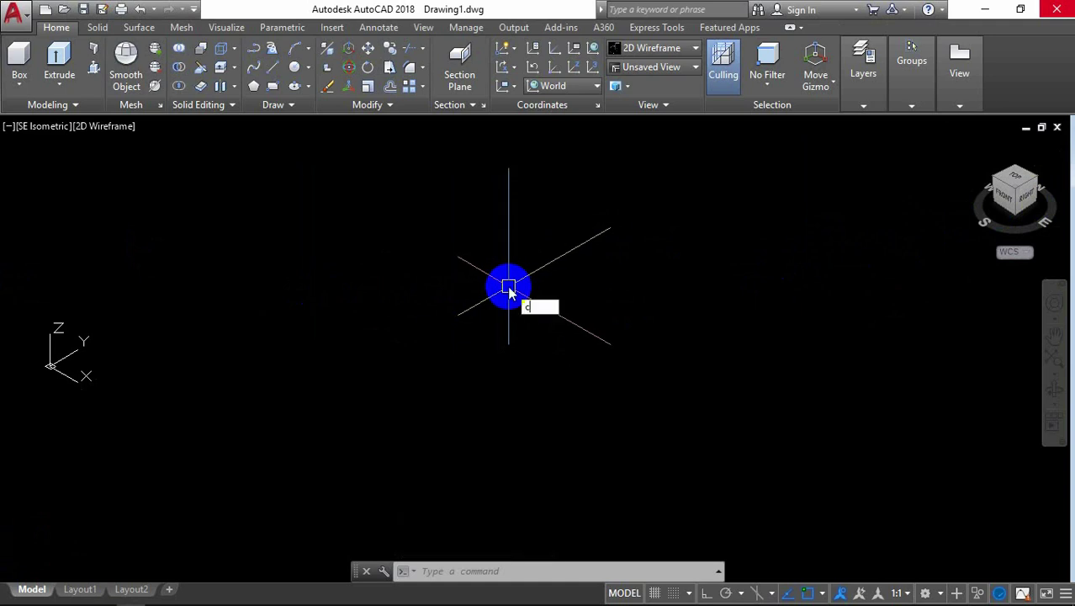
Draw a circle of diameter 4 at a picked centre point with Ortho on, then frame it
left_click(597, 325)
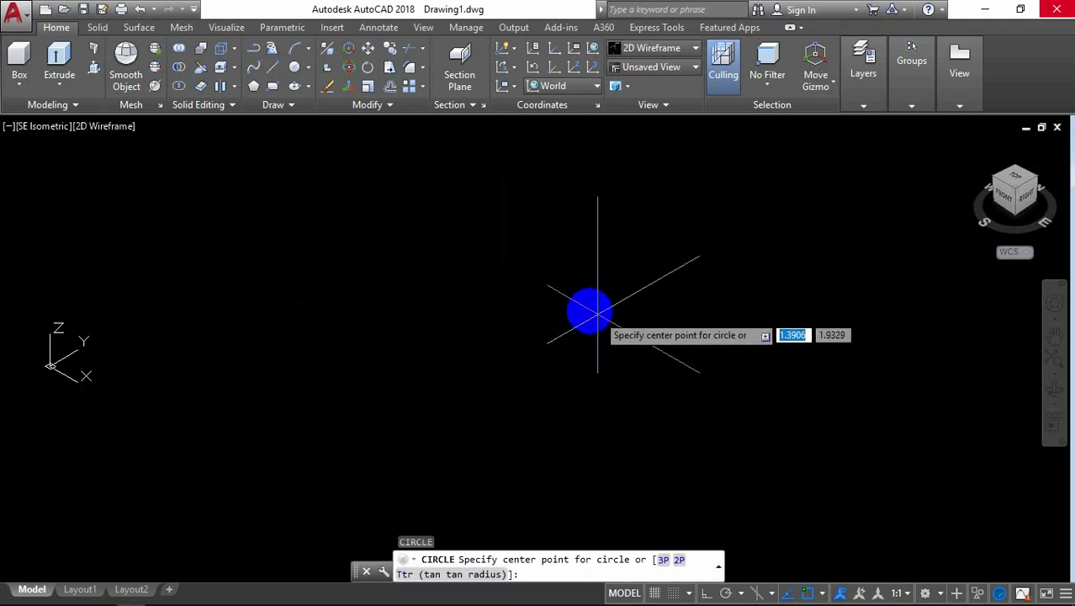
left_click(552, 308)
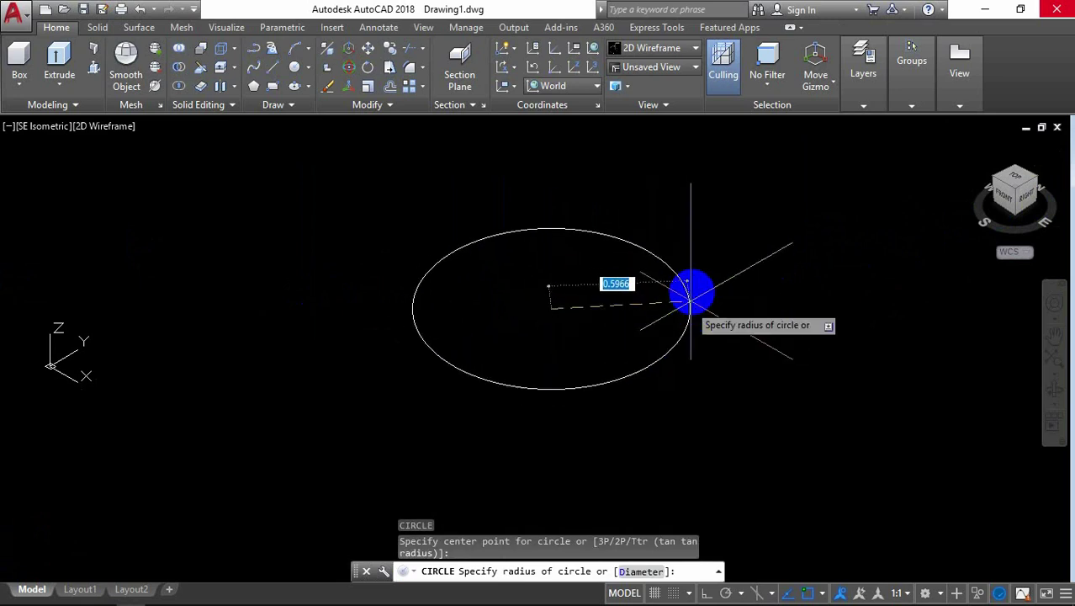
key("F8")
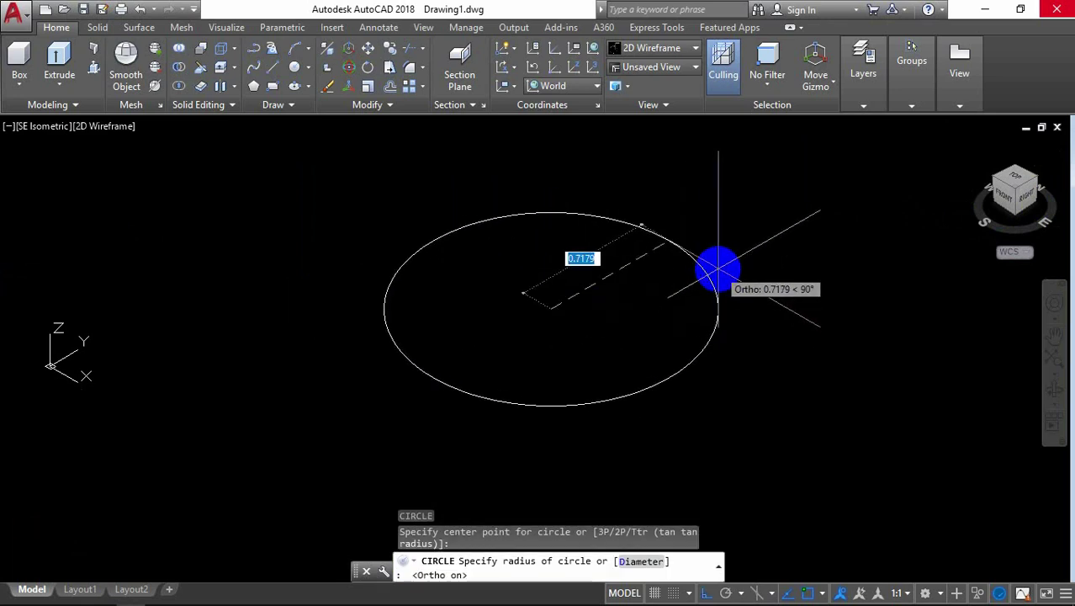
type("d")
key("Return")
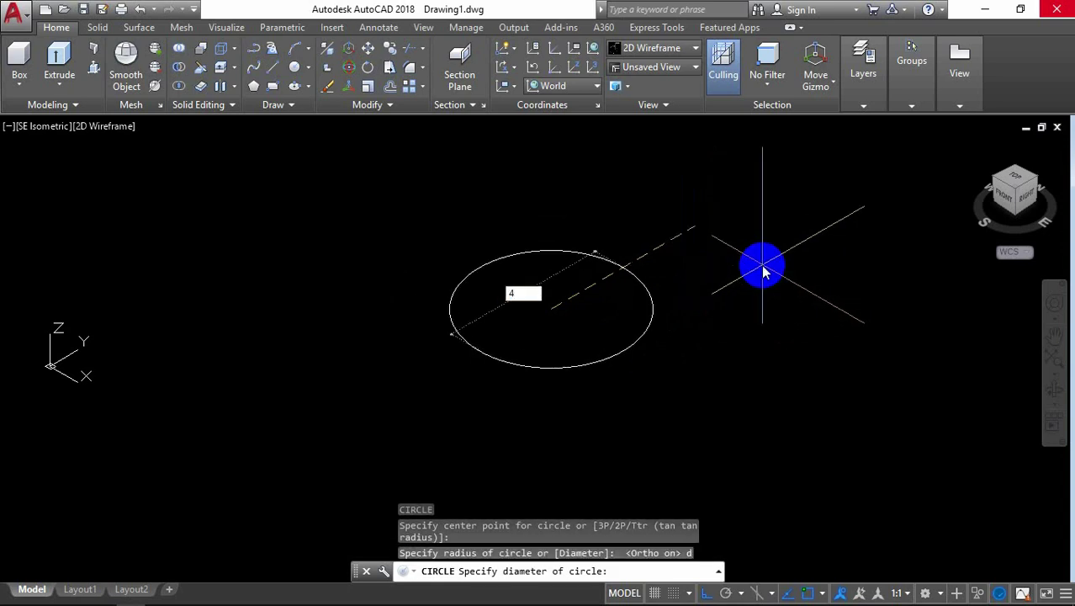
key("Return")
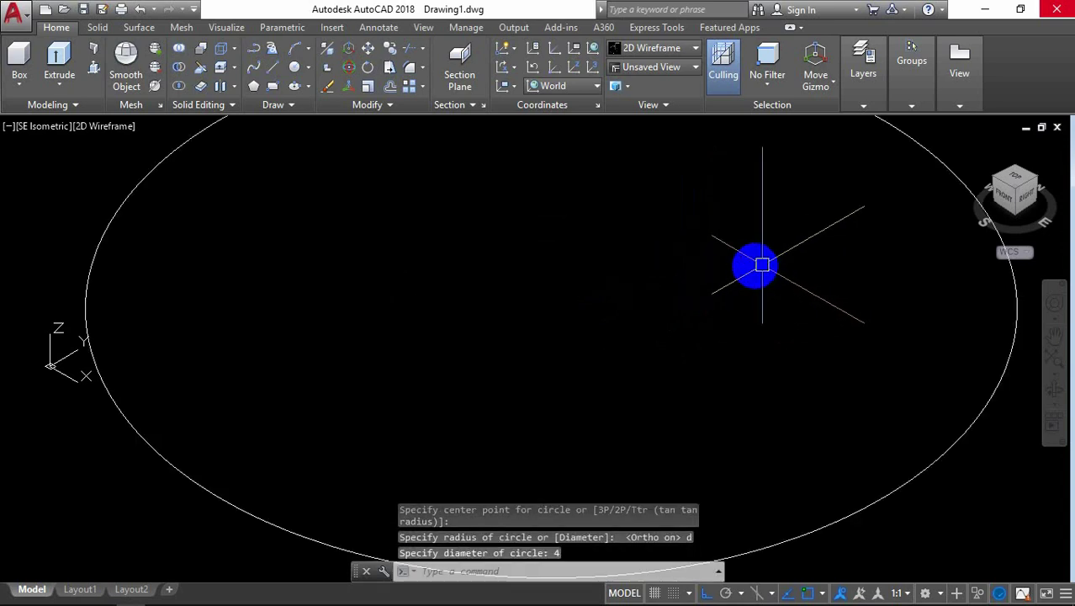
scroll(385, 293, "down", 4)
mouse_move(592, 279)
middle_mouse_down()
mouse_move(586, 331)
mouse_move(644, 336)
middle_mouse_up()
scroll(619, 312, "down", 1)
scroll(618, 312, "down", 1)
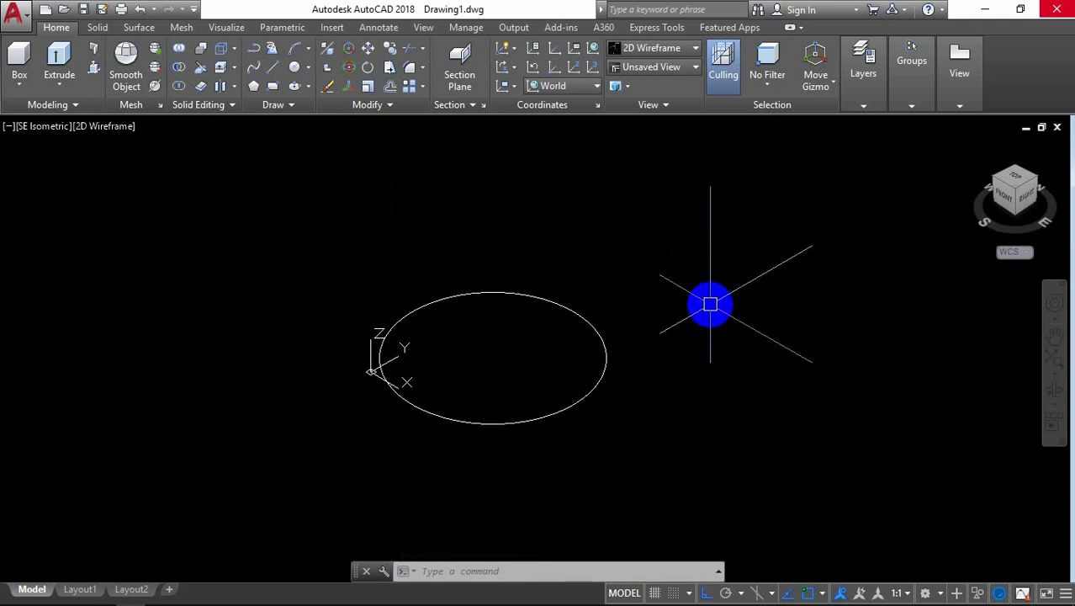
Extrude the 4-diameter circle 51 units upward into a tall cylinder
type("Ext")
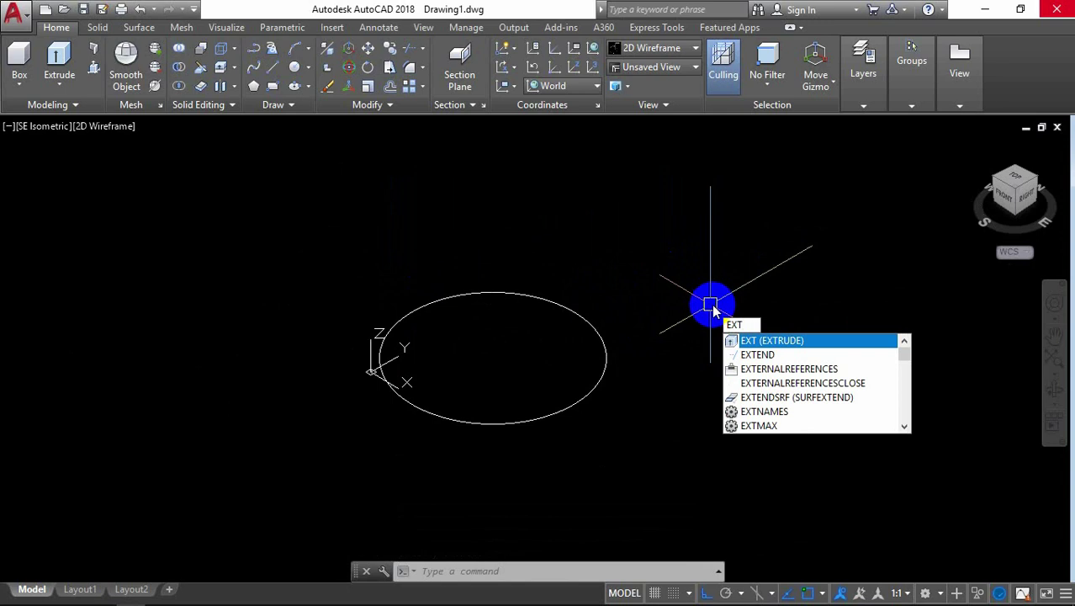
left_click(801, 342)
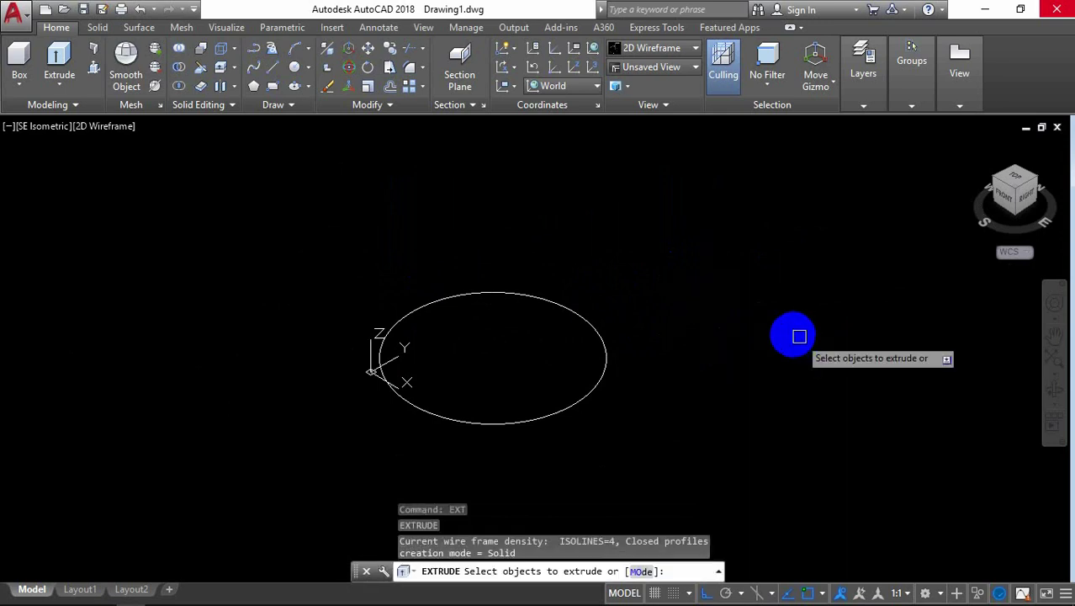
left_click(602, 341)
right_click(651, 287)
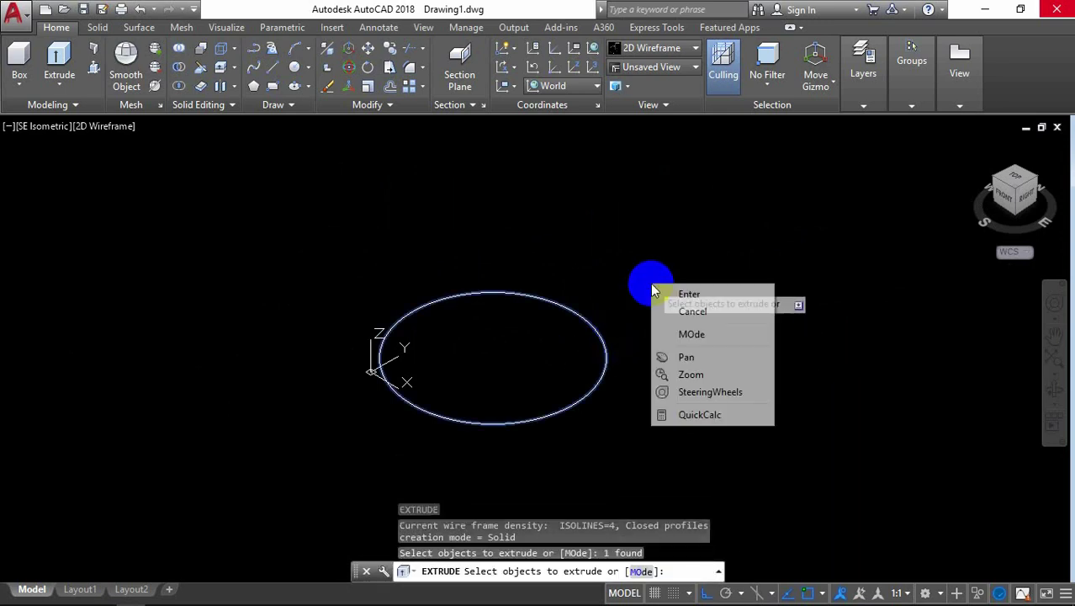
left_click(688, 293)
type("51")
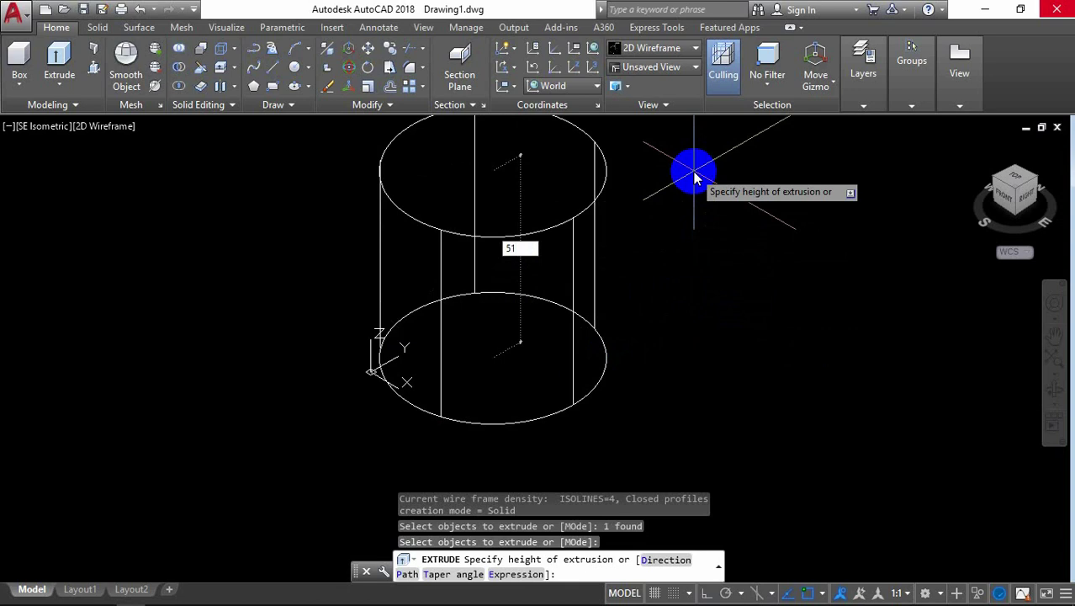
key("Return")
scroll(593, 281, "down", 2)
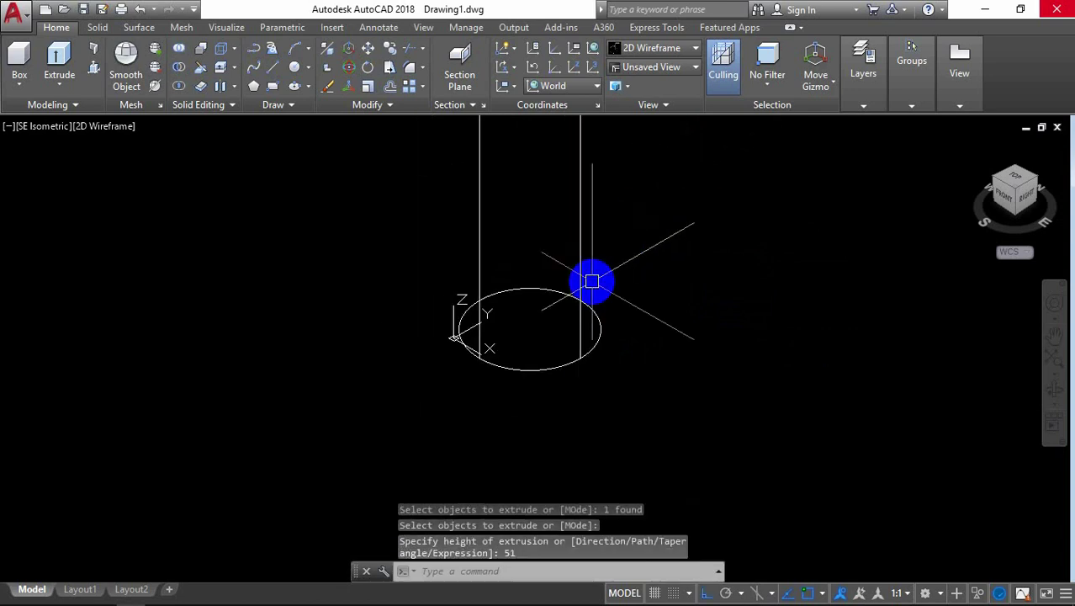
scroll(597, 265, "down", 2)
middle_click_drag(629, 228, 558, 335)
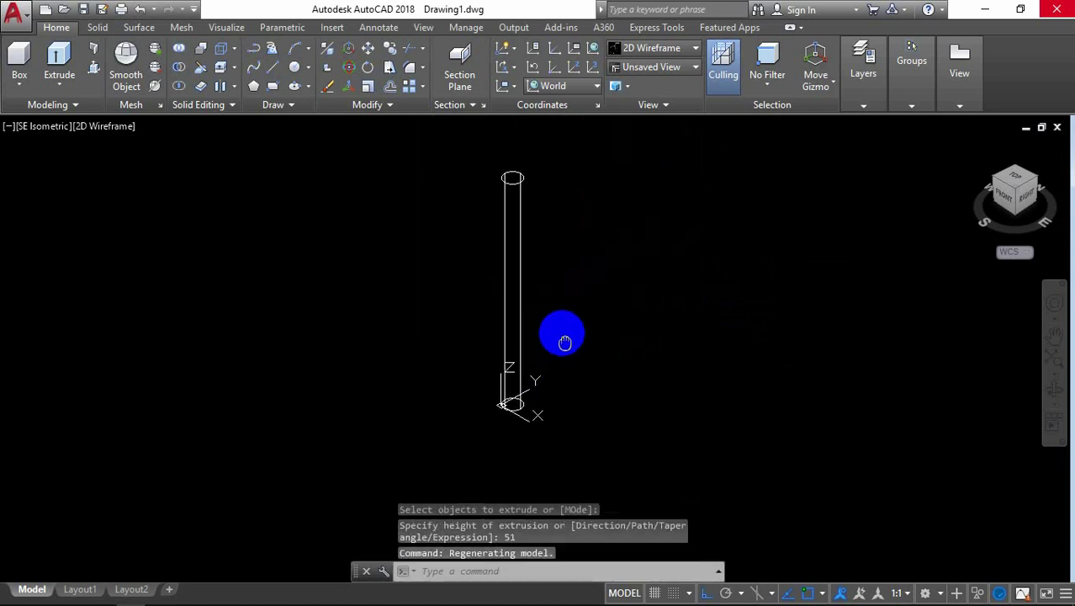
Set the viewport visual style to Shaded and zoom toward the cylinder base
left_click(122, 128)
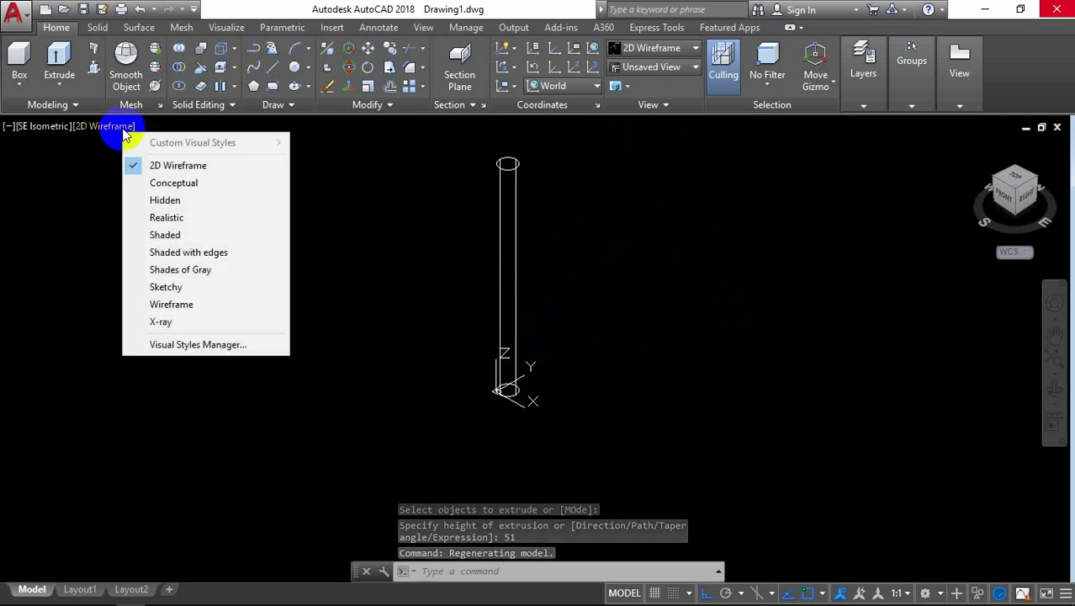
left_click(186, 234)
scroll(547, 408, "up", 2)
scroll(490, 383, "up", 4)
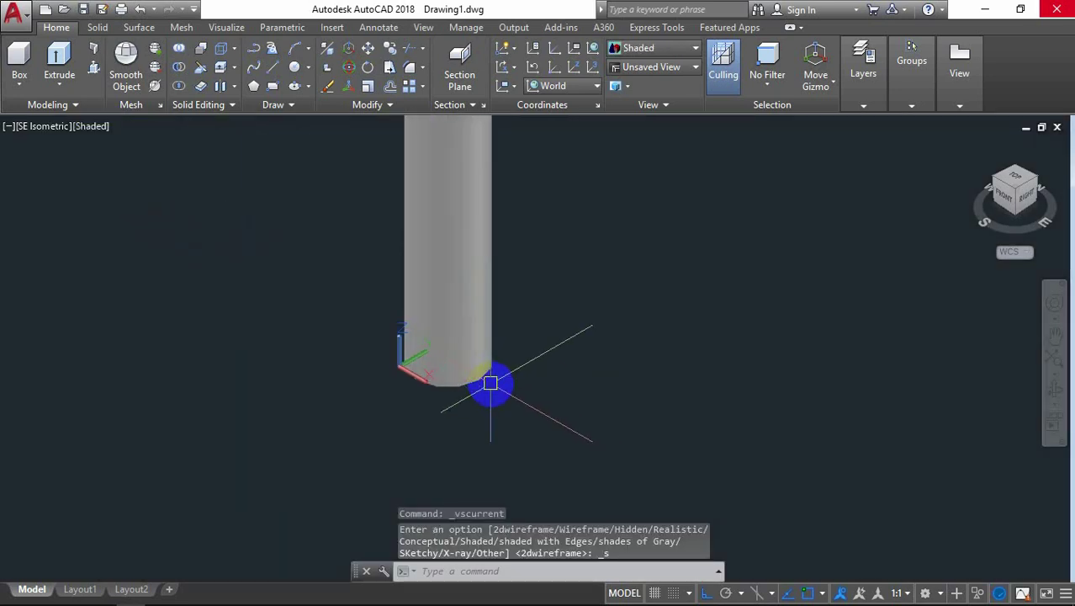
scroll(492, 379, "up", 2)
middle_click_drag(492, 379, 552, 400, "shift")
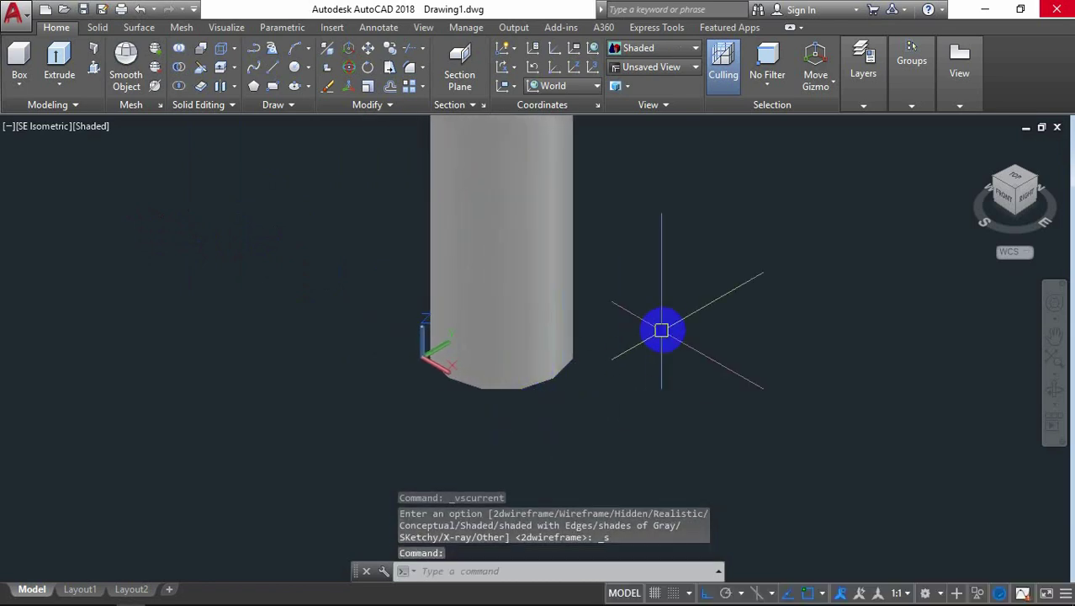
Chamfer the cylinder's bottom edge with base distance 8 and other distance 1.9
type("cha")
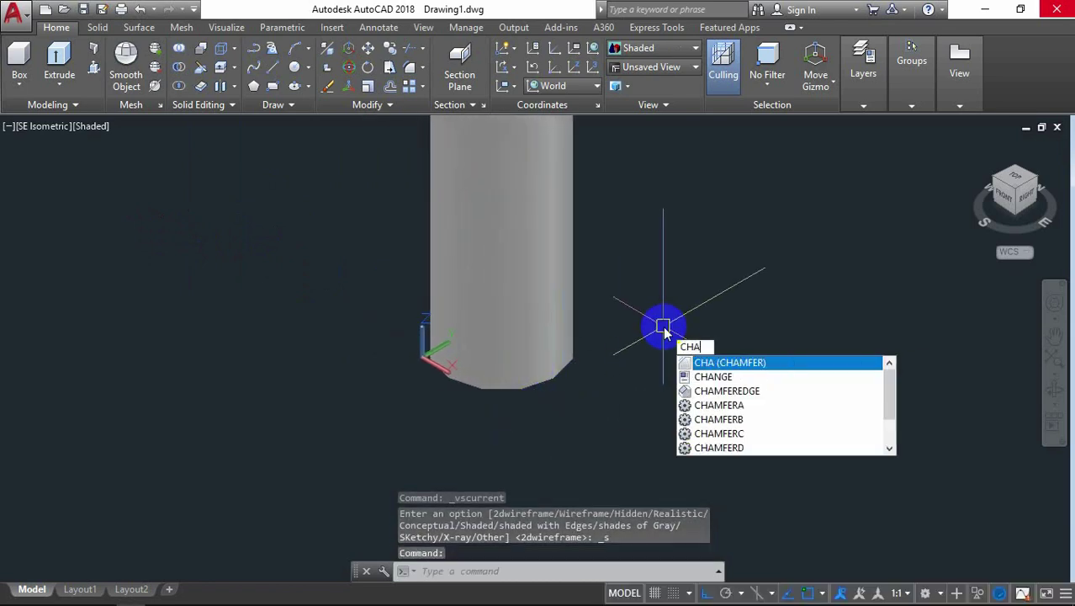
key("Return")
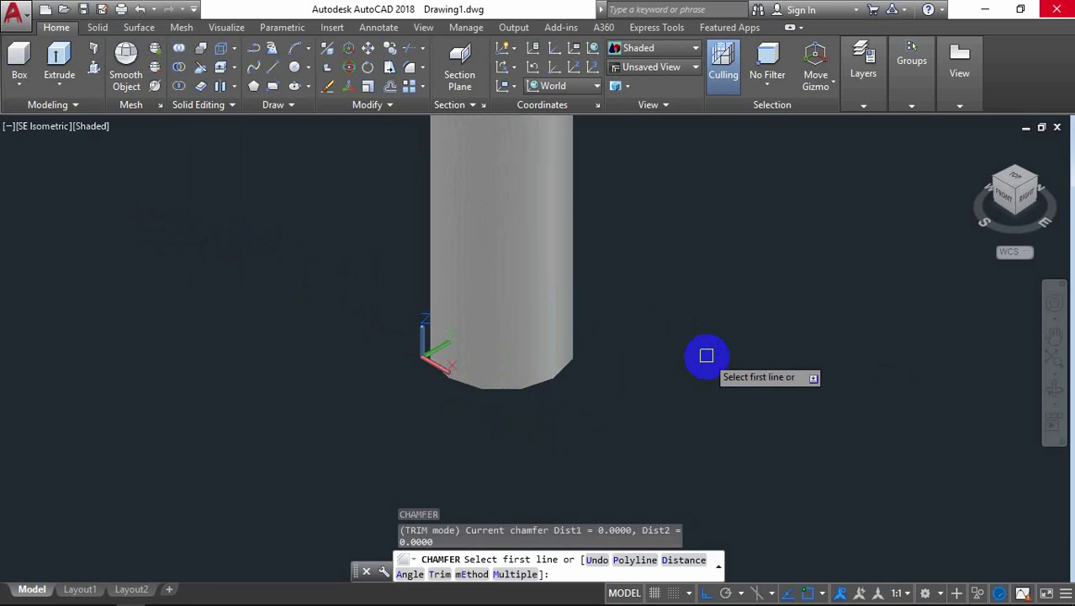
left_click(540, 388)
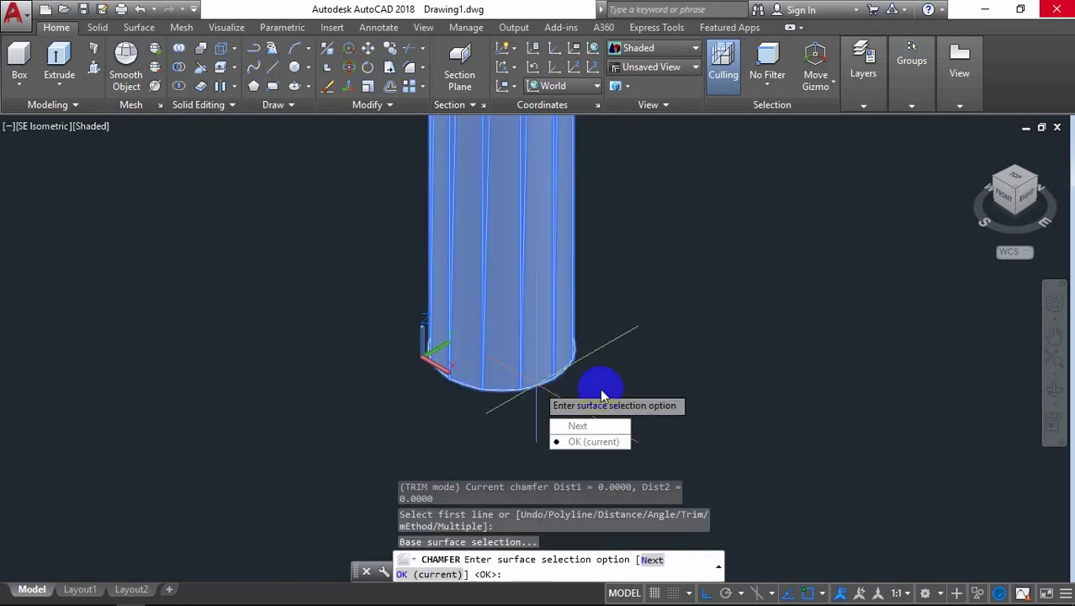
left_click(620, 444)
type("8")
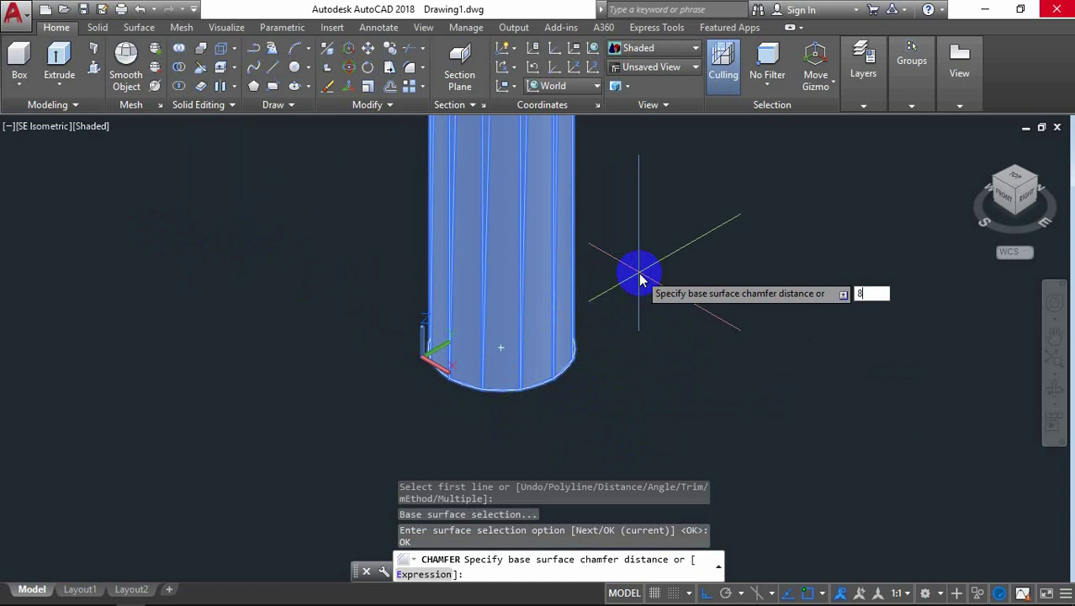
key("Return")
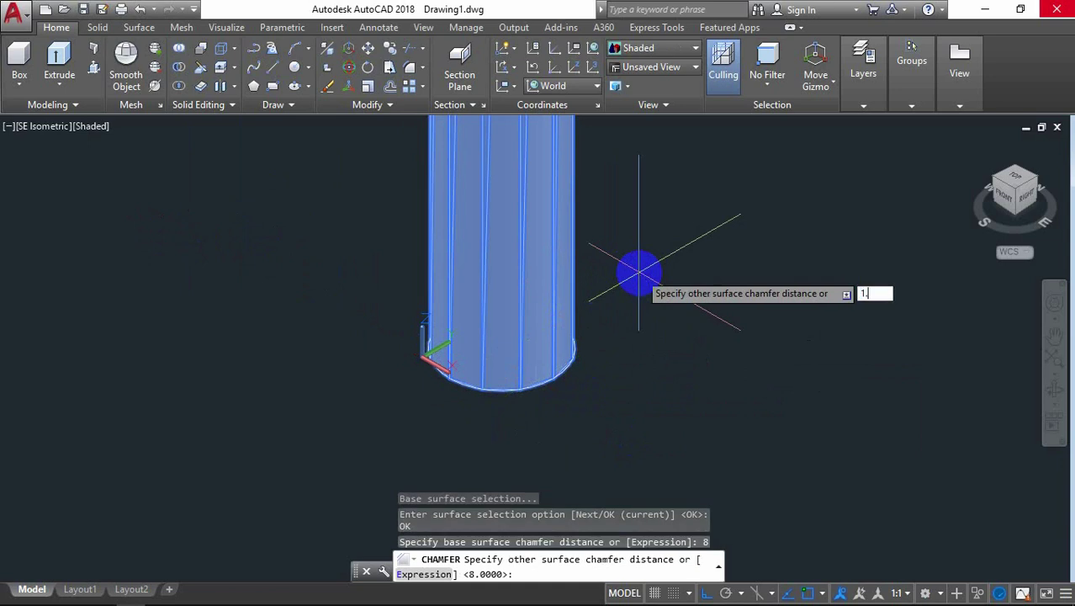
key("Return")
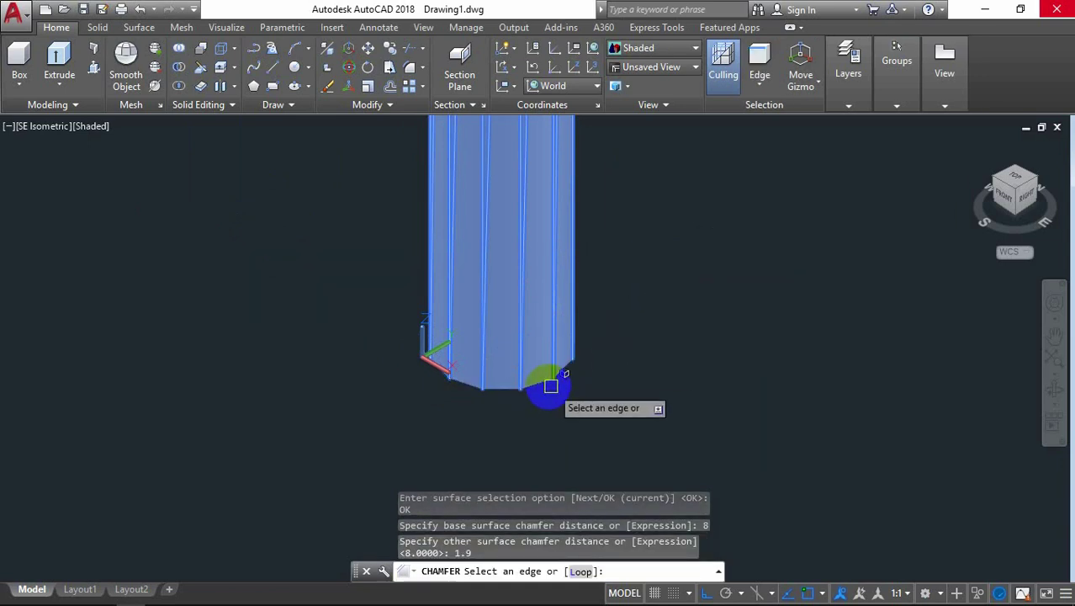
left_click(541, 383)
key("Return")
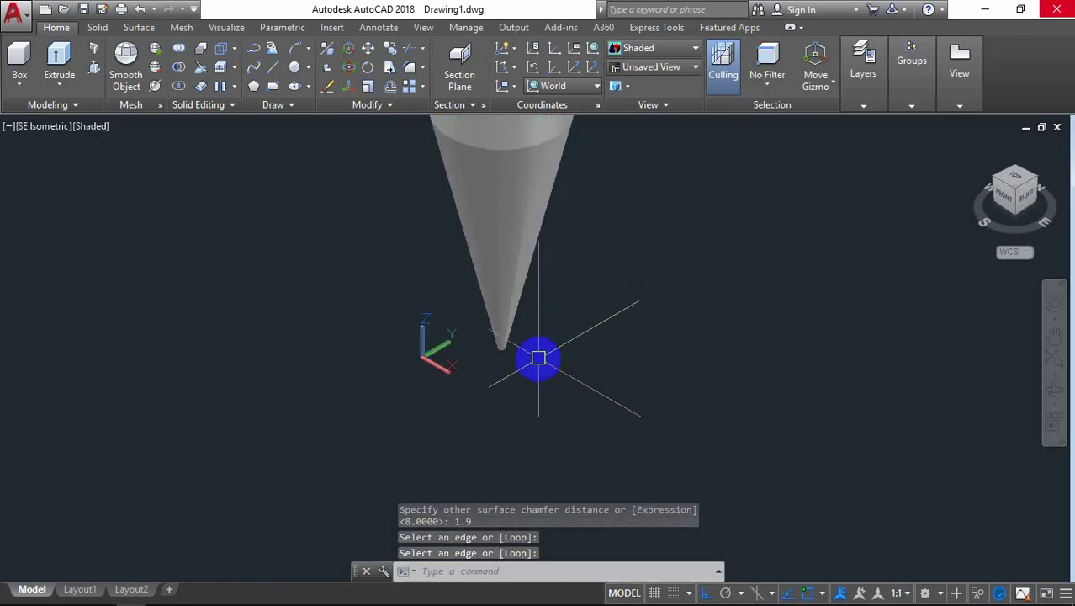
scroll(560, 259, "up", 3)
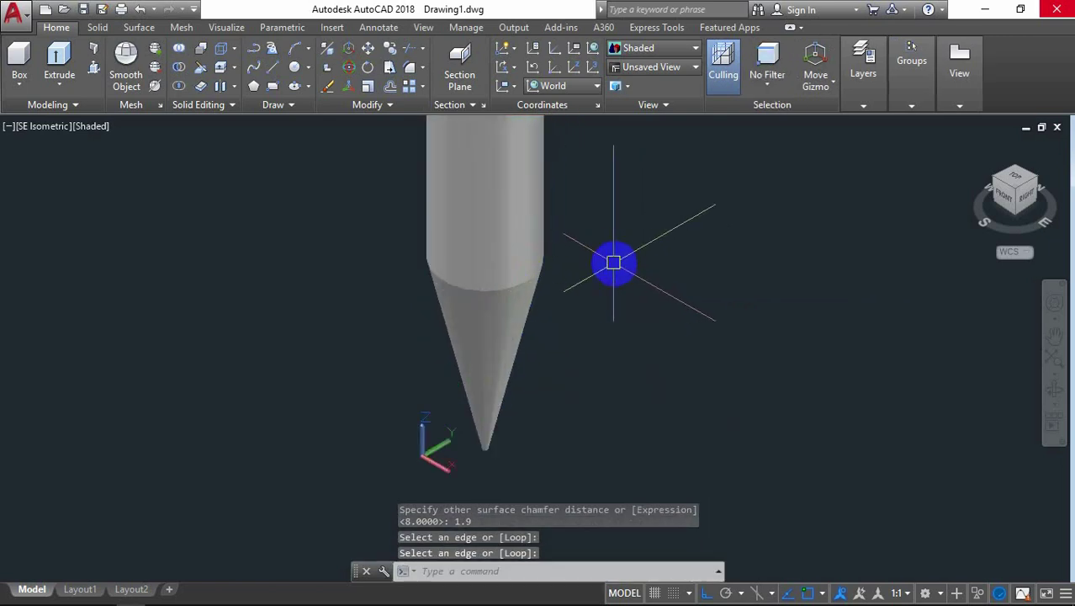
key("Return")
type("F")
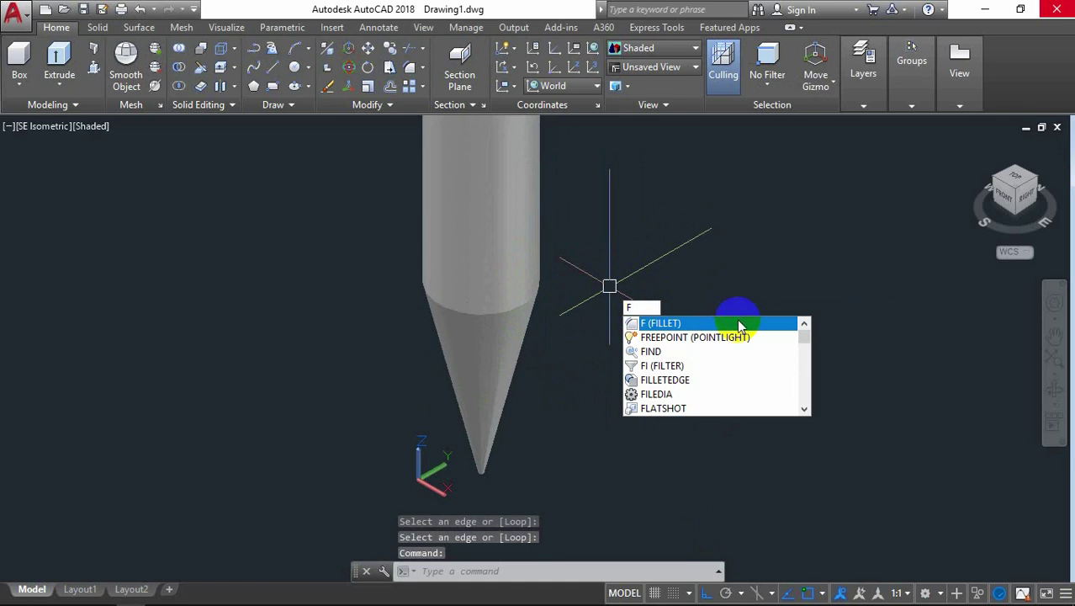
Fillet the edge between the cylinder and its conical tip with radius 5
left_click(737, 323)
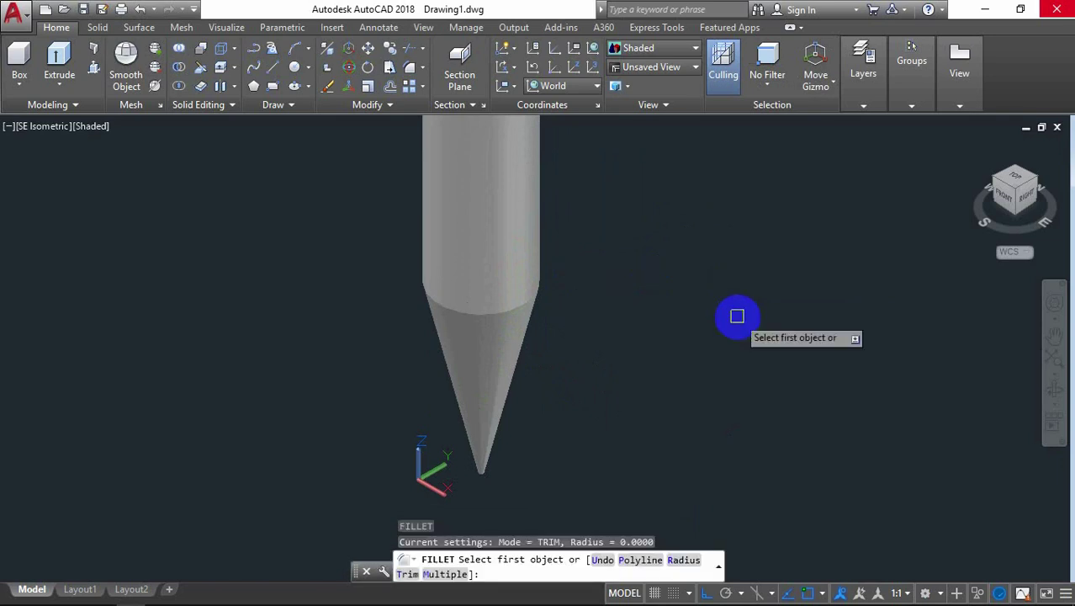
type("r")
key("Return")
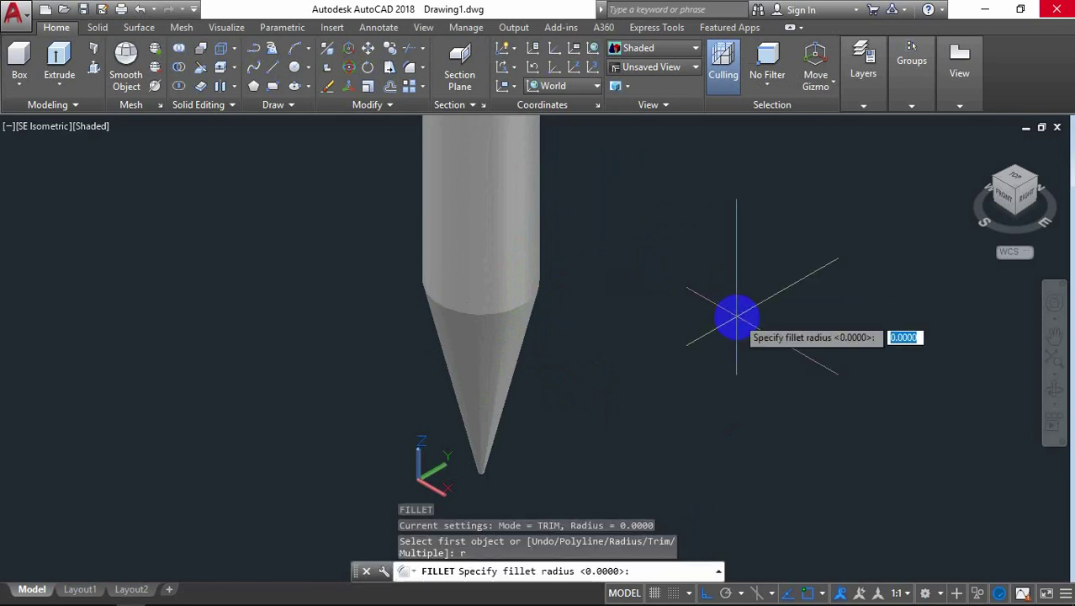
type("5")
key("Return")
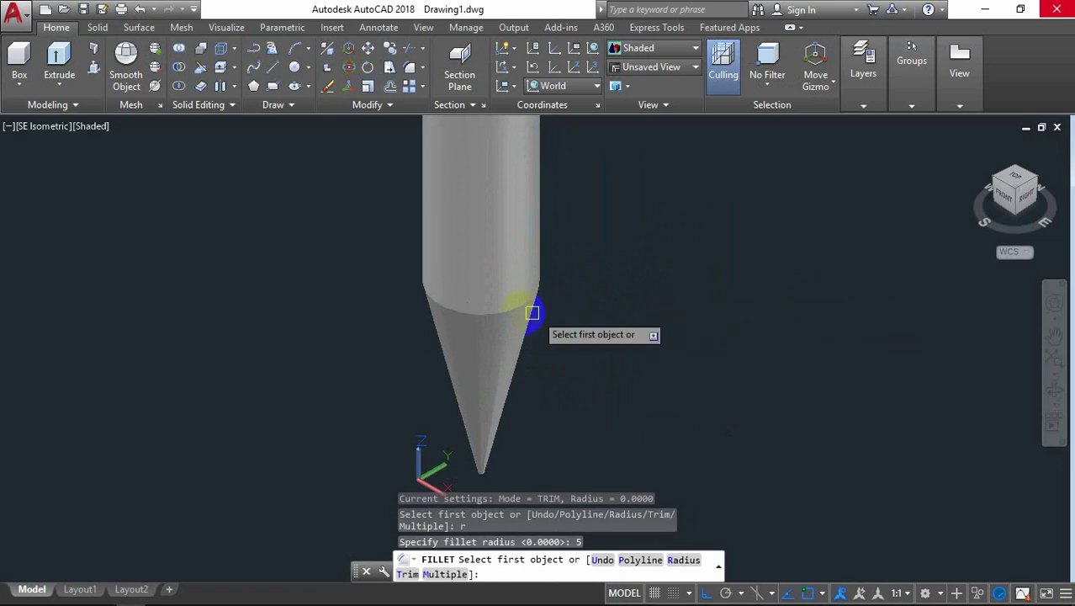
left_click(517, 310)
key("Return")
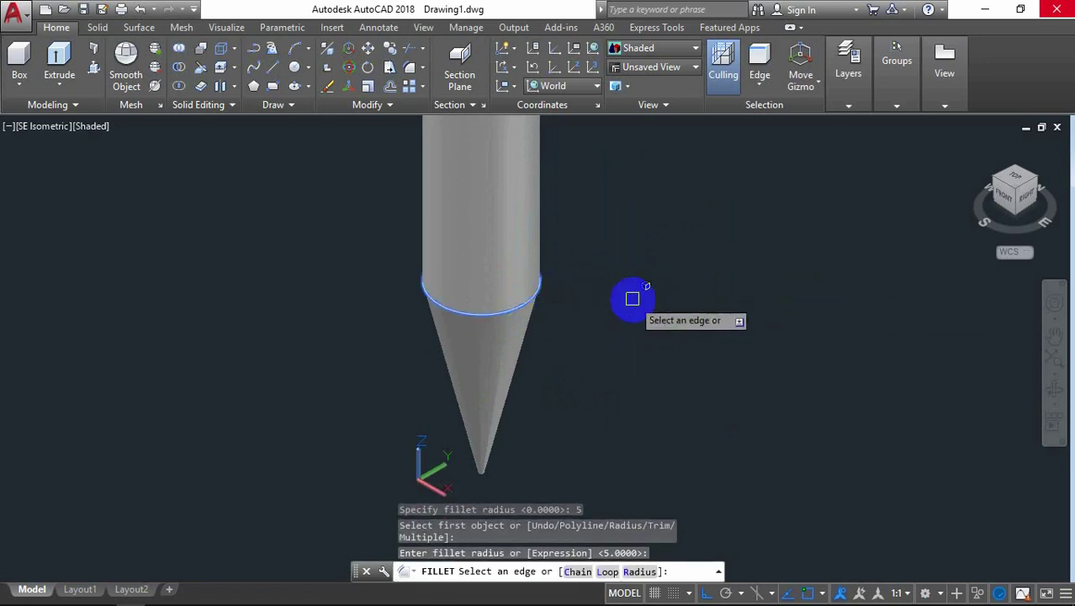
key("Return")
scroll(623, 304, "down", 3)
scroll(619, 307, "down", 2)
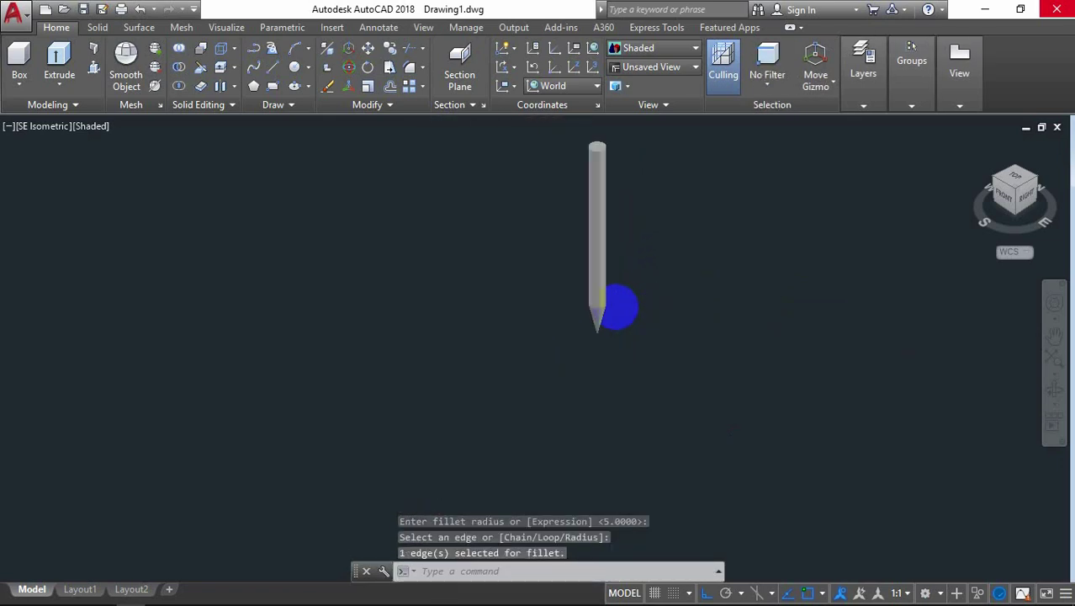
scroll(639, 172, "up", 3)
middle_click_drag(643, 168, 538, 196)
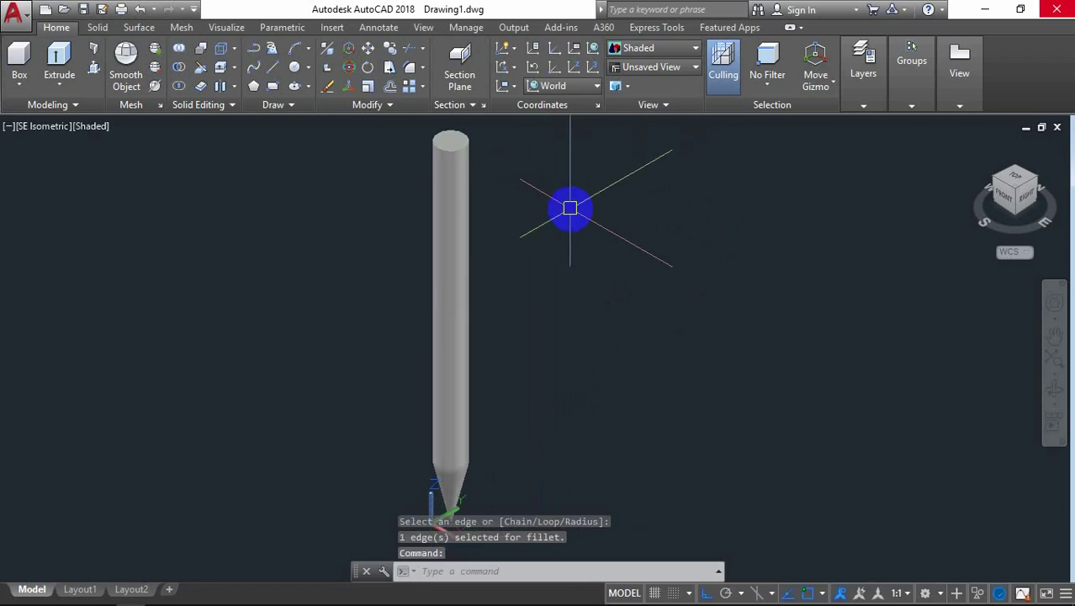
Change the visual style to 2D Wireframe and zoom onto the rings at the tip
left_click(99, 128)
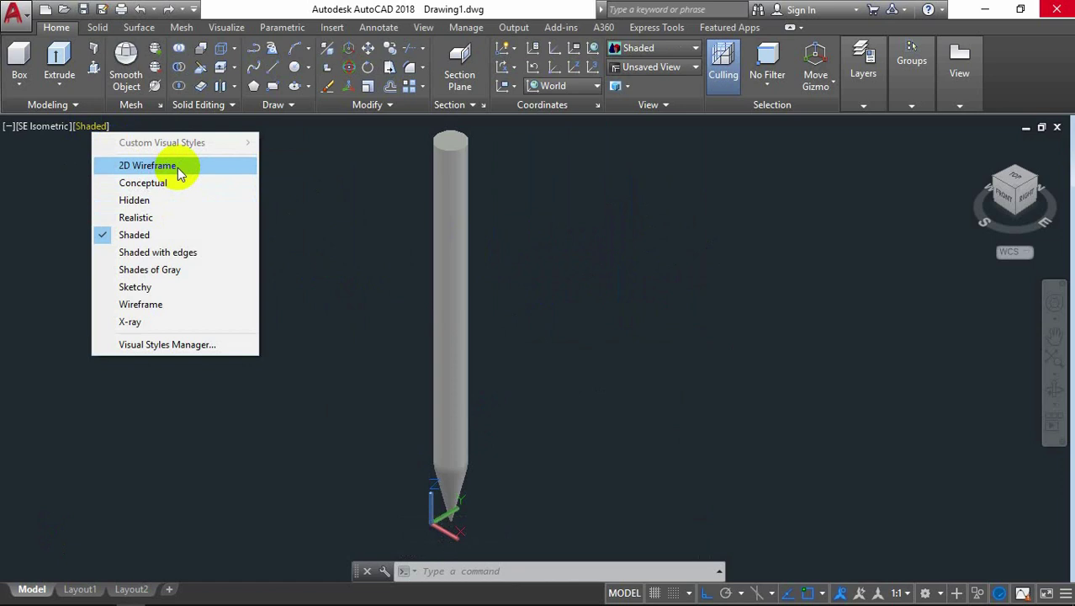
left_click(178, 167)
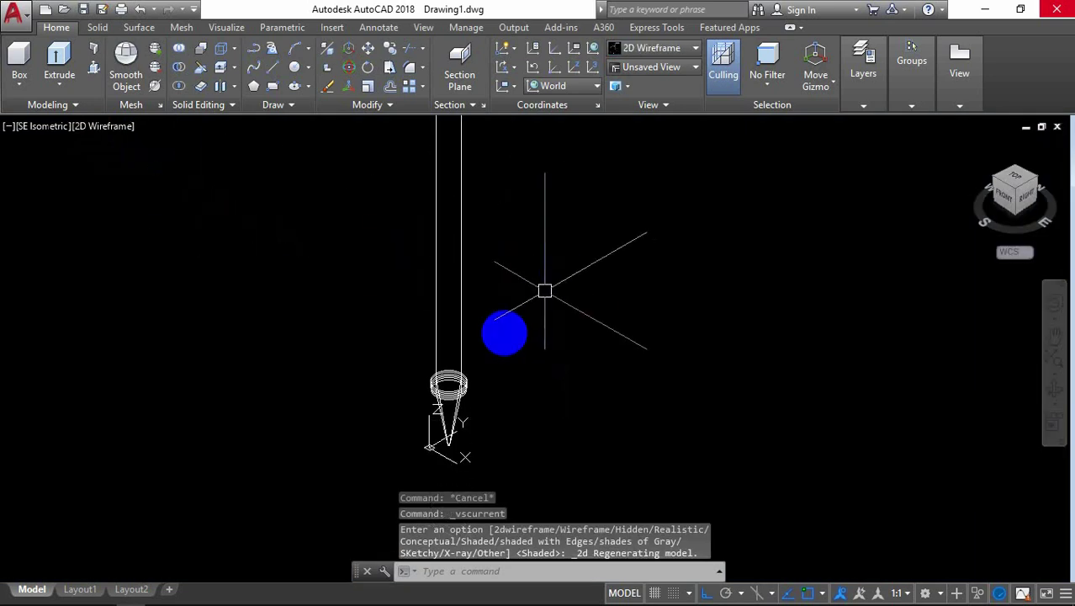
scroll(505, 353, "up", 4)
scroll(454, 395, "up", 4)
scroll(521, 366, "up", 1)
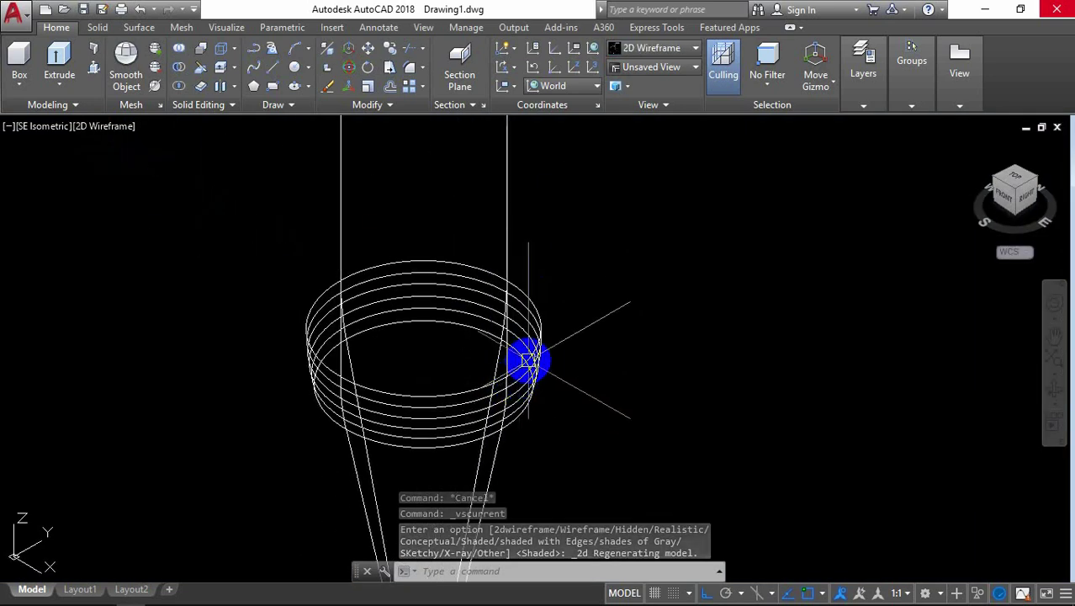
scroll(528, 360, "up", 2)
middle_click_drag(533, 360, 638, 338)
type("H")
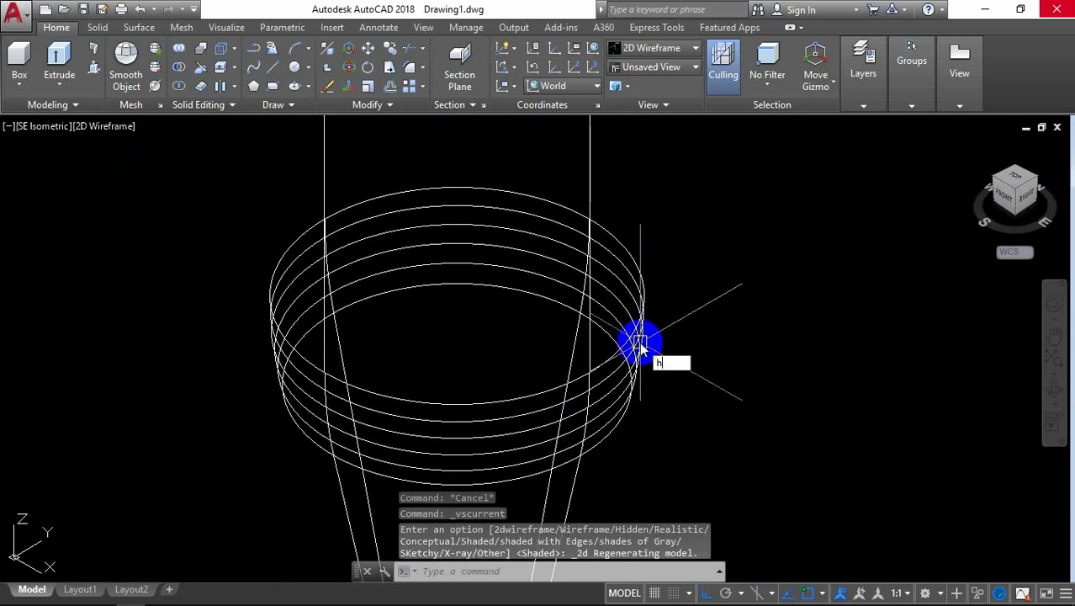
Start a helix at the ring centre with a base diameter of 4
type("el")
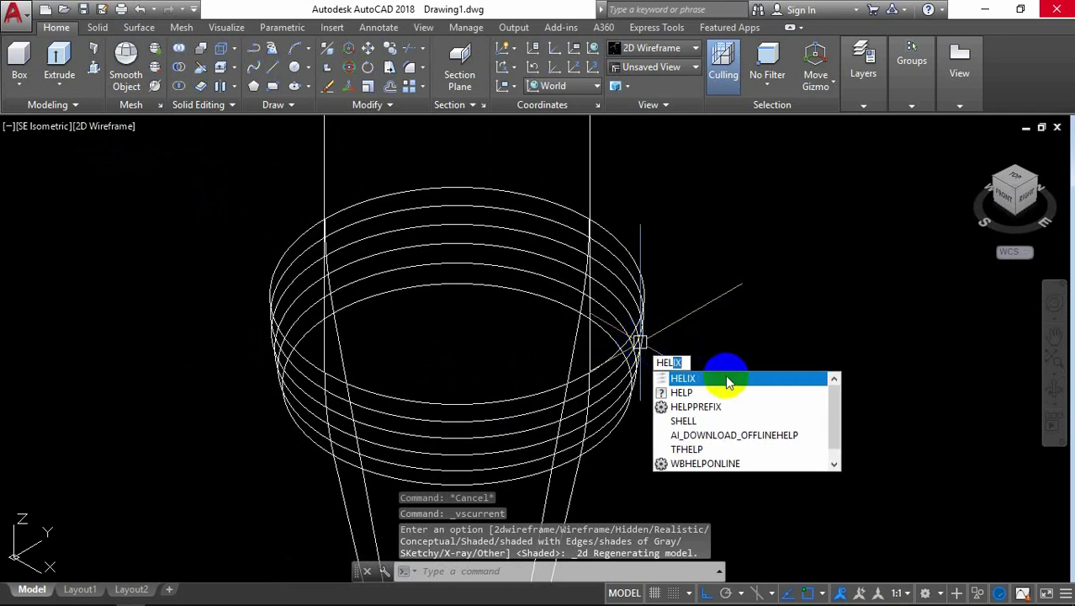
left_click(726, 380)
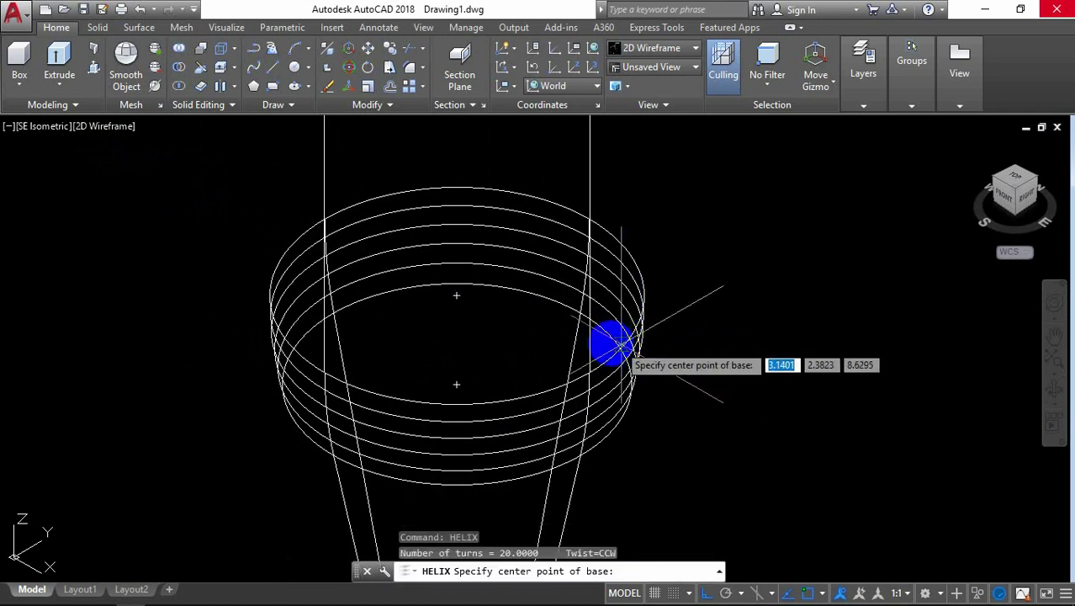
scroll(467, 305, "up", 2)
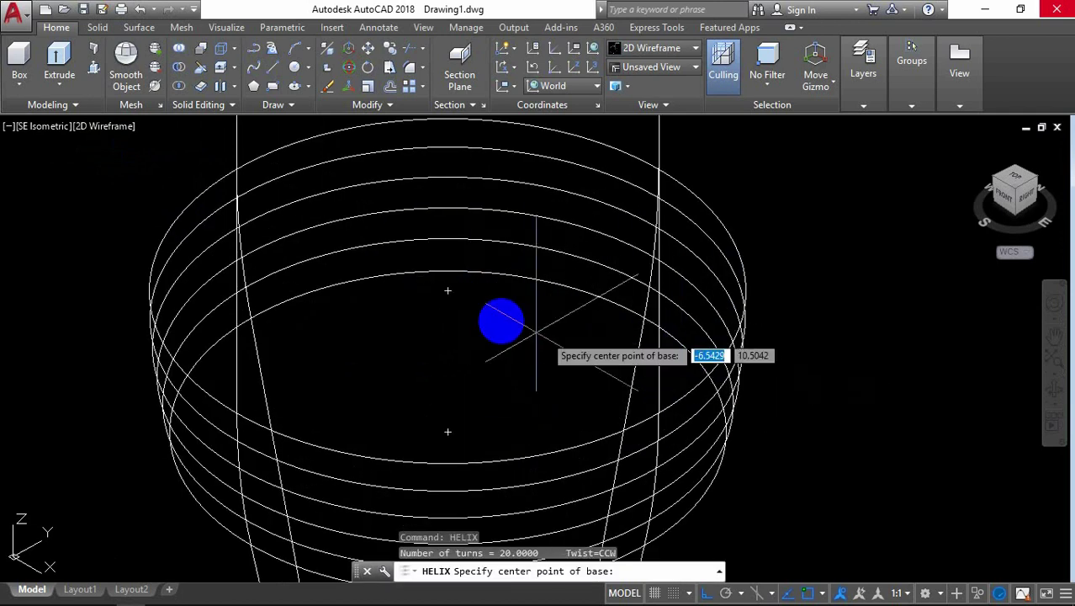
left_click(449, 291)
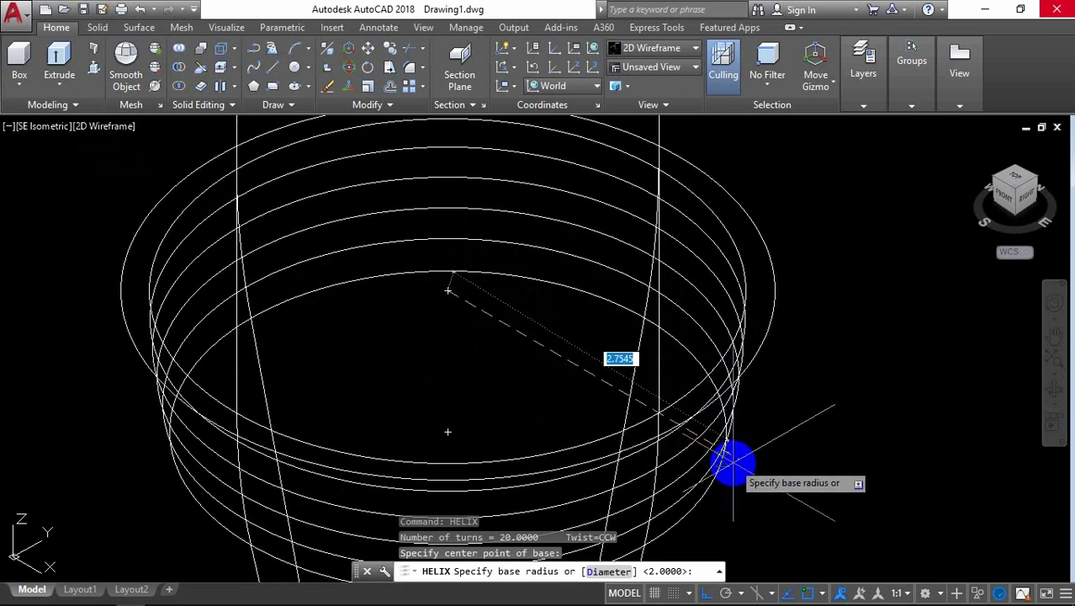
type("d")
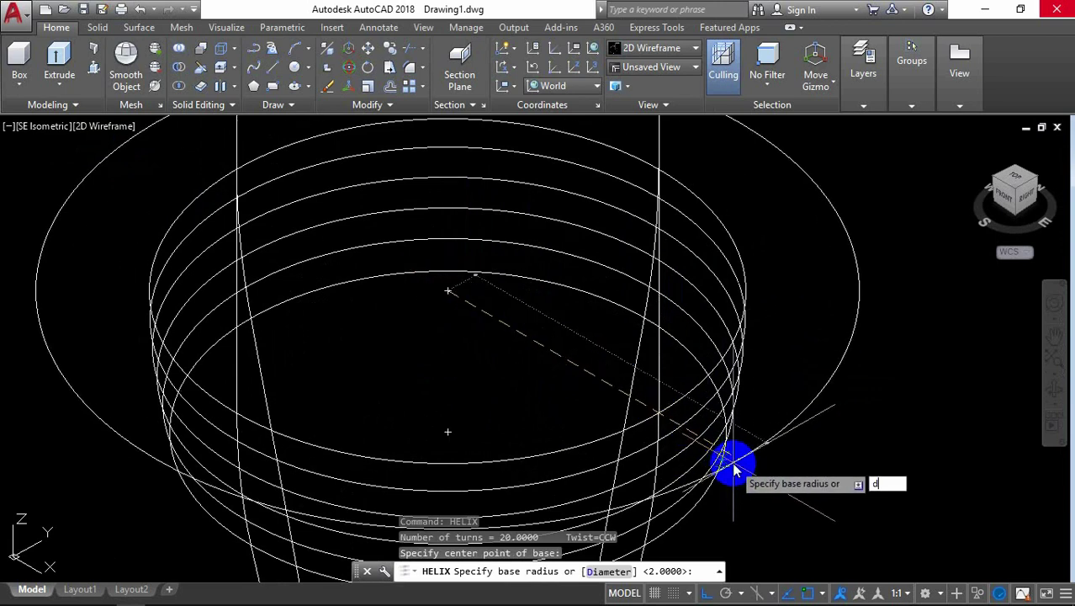
key("Return")
type("4")
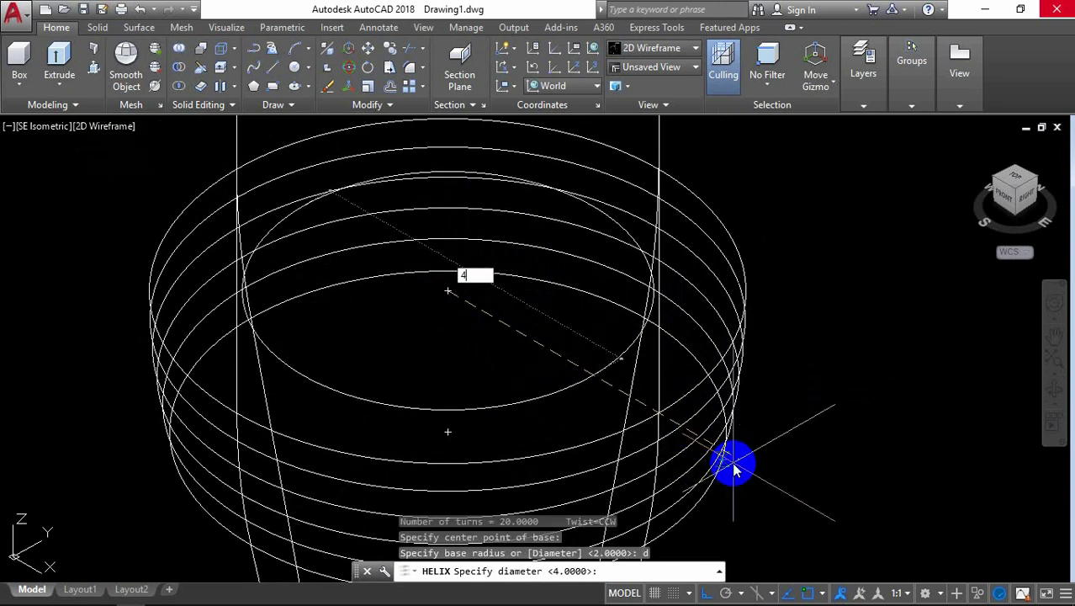
key("Return")
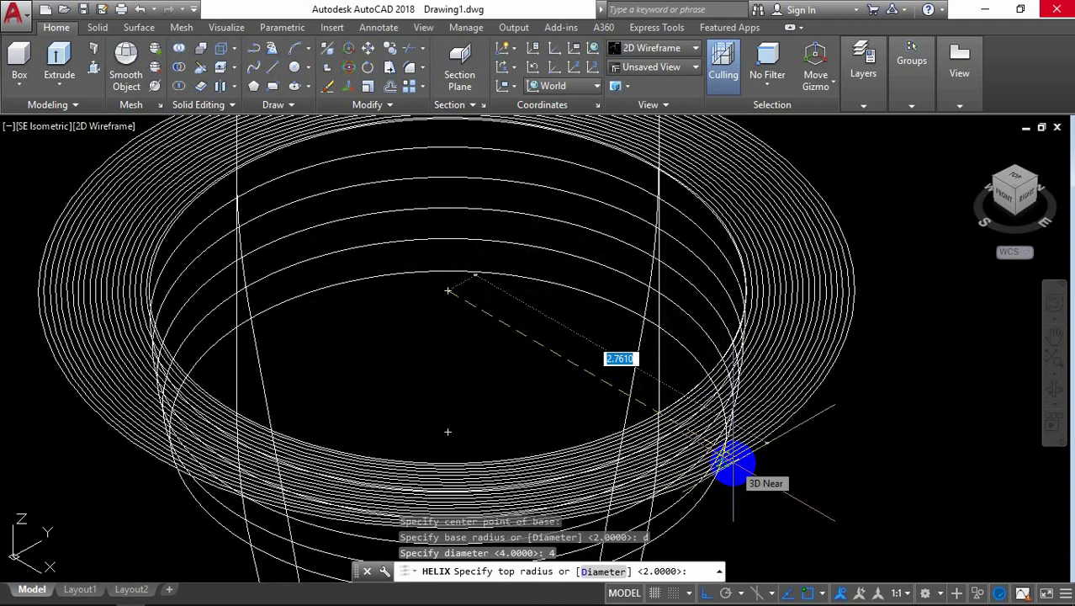
Give the helix a top diameter of 4 and 18 turns, keeping the 42.4144 height
type("d")
key("Return")
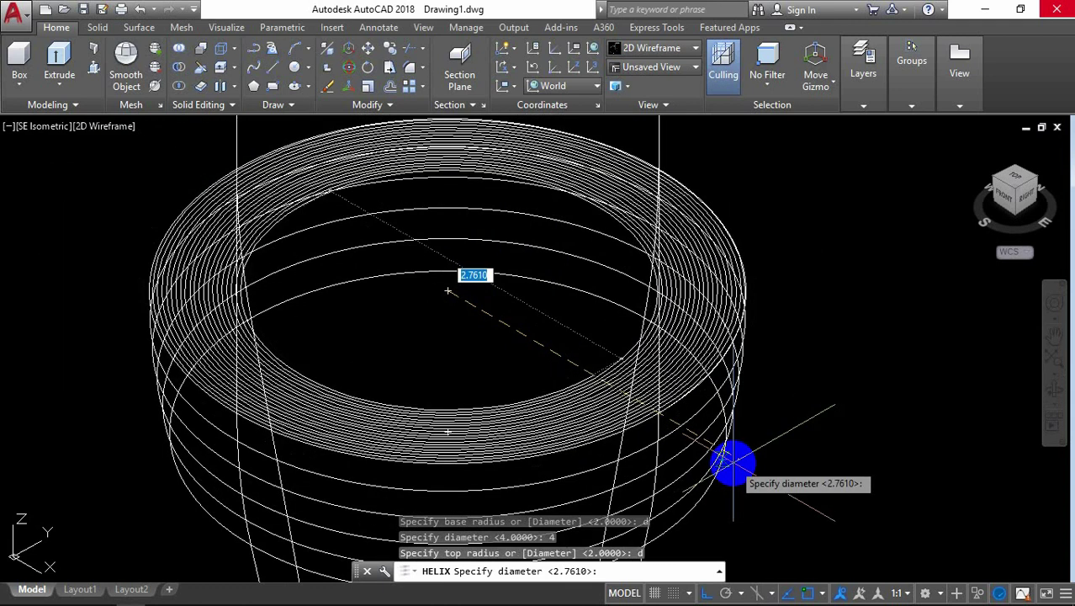
type("4")
key("Return")
type("t")
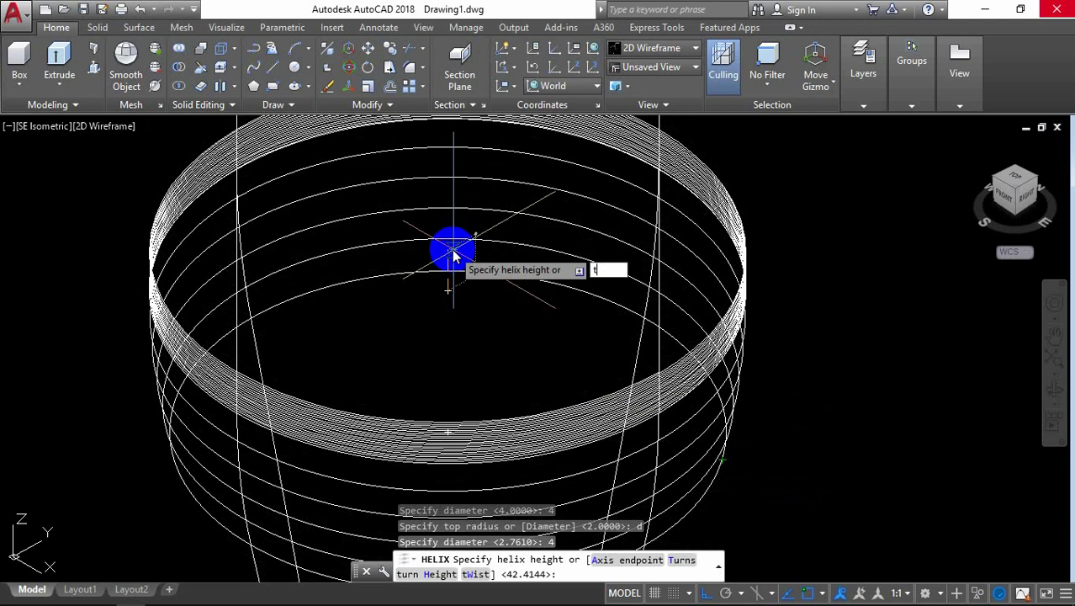
key("Return")
type("18")
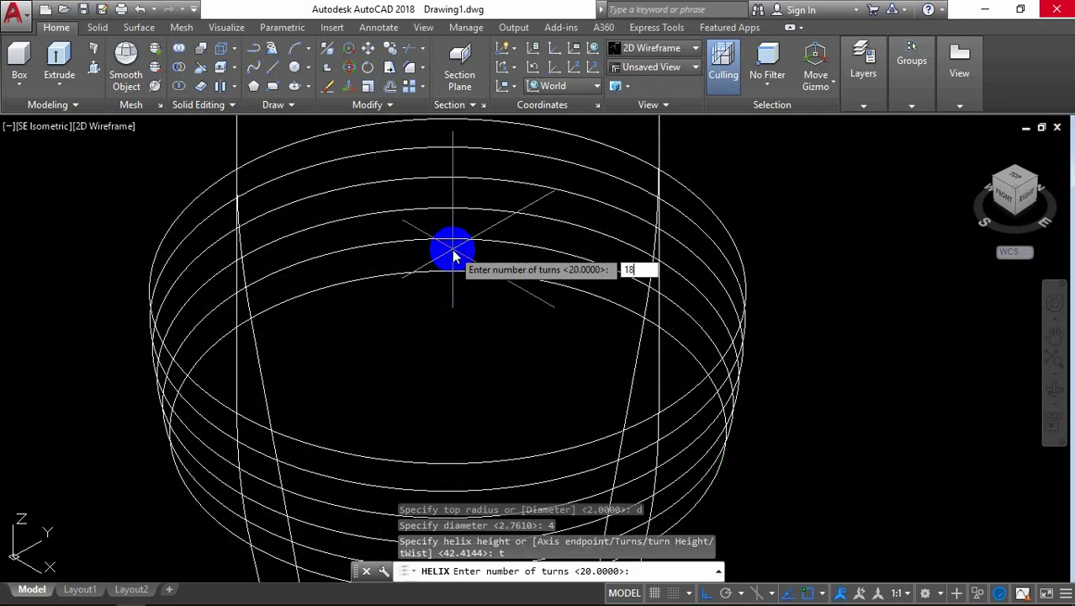
key("Return")
scroll(451, 314, "down", 3)
scroll(452, 315, "down", 3)
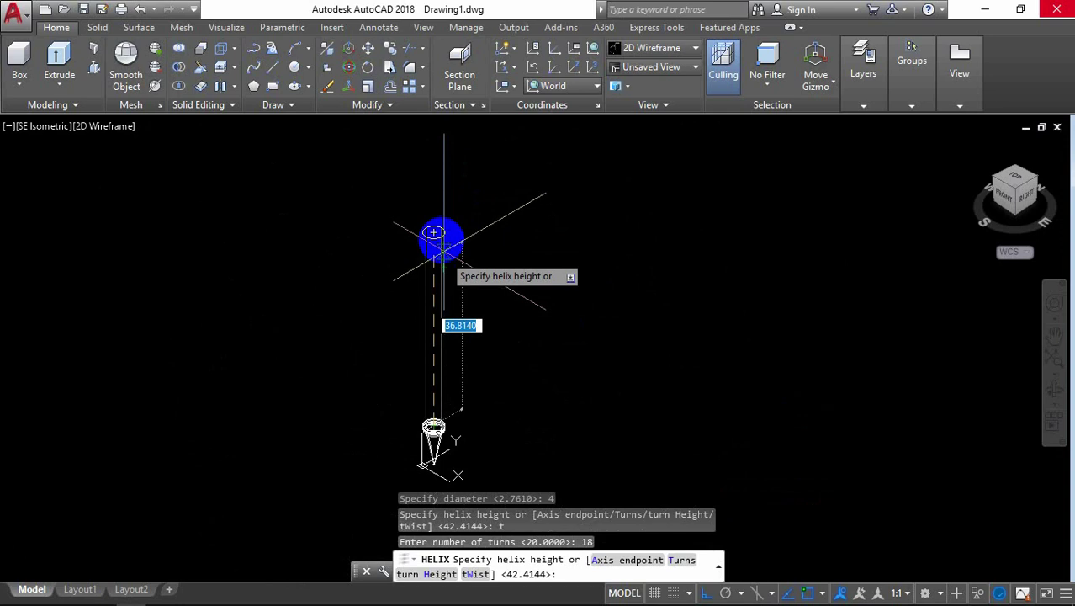
scroll(437, 231, "up", 4)
scroll(433, 231, "up", 3)
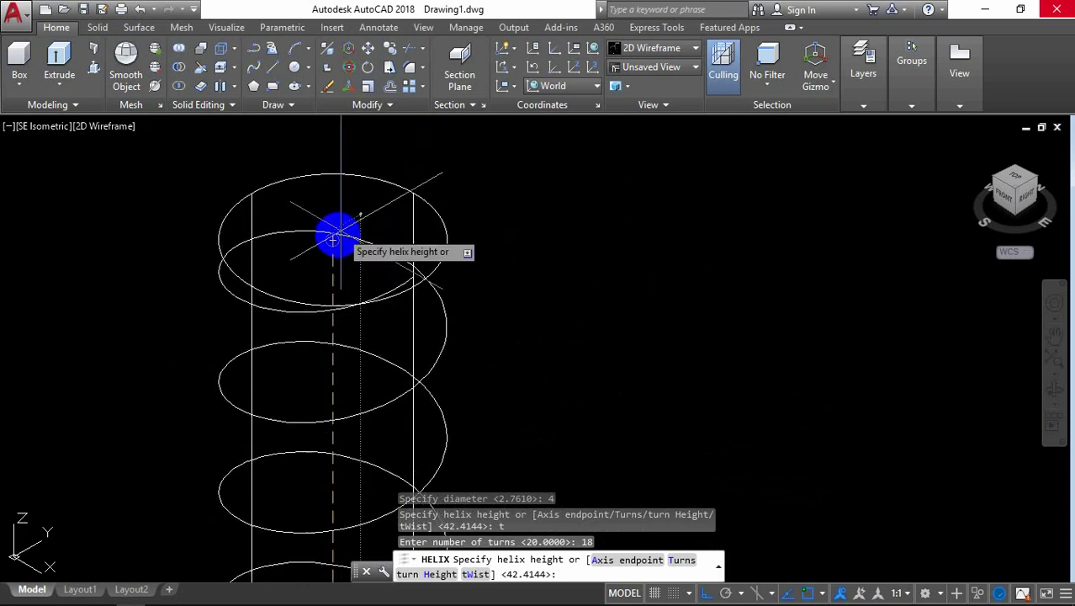
scroll(475, 187, "down", 3)
scroll(475, 188, "down", 3)
mouse_move(476, 188)
middle_mouse_down()
mouse_move(499, 248)
mouse_move(487, 256)
middle_mouse_up()
scroll(387, 362, "up", 5)
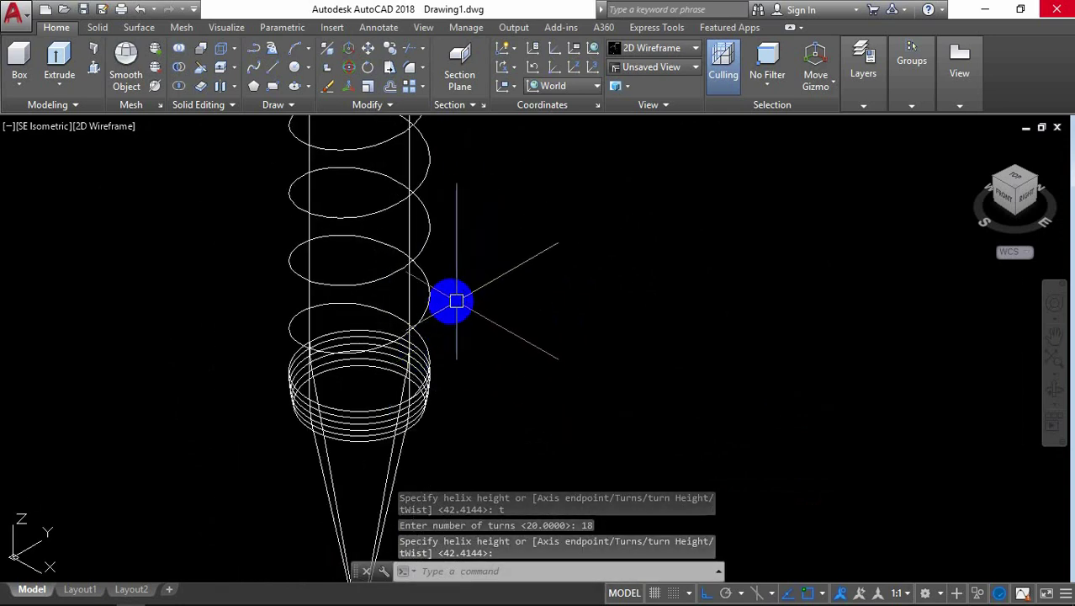
right_click(435, 305)
right_click(516, 271)
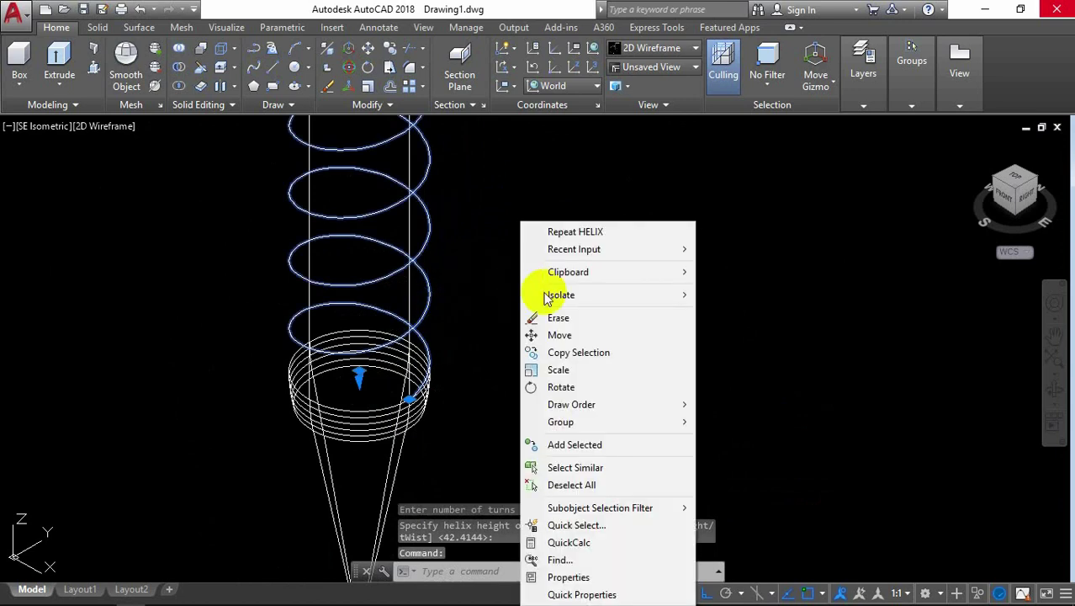
left_click(579, 577)
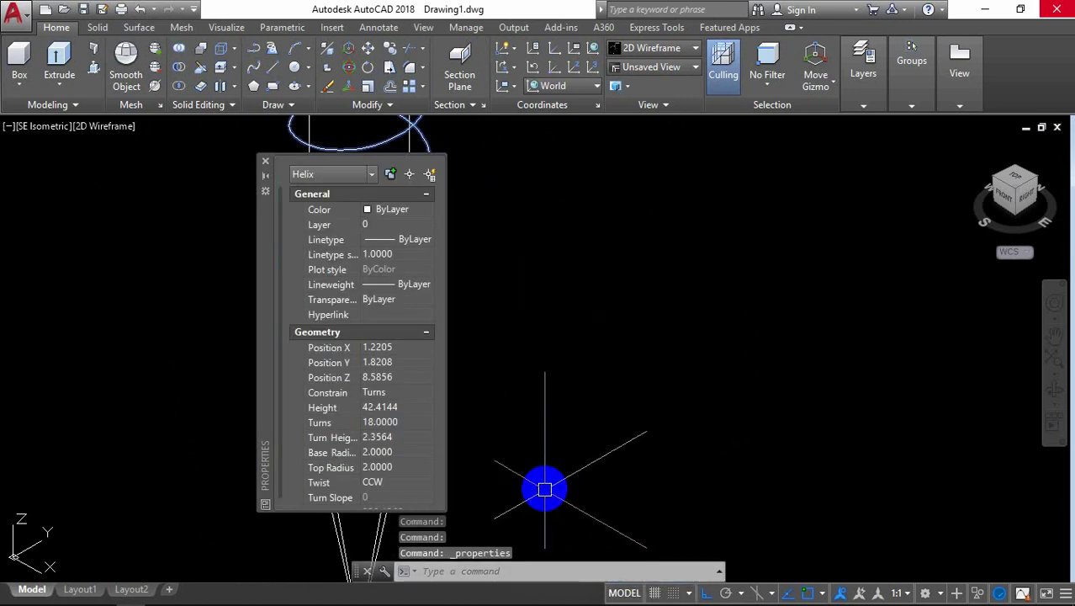
left_click(377, 442)
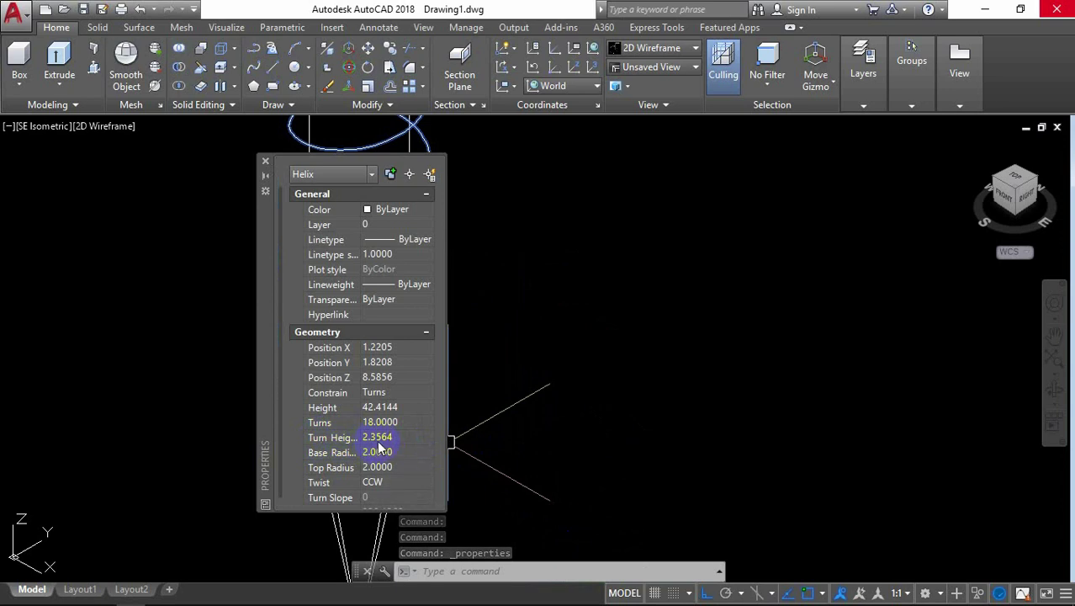
left_click(391, 423)
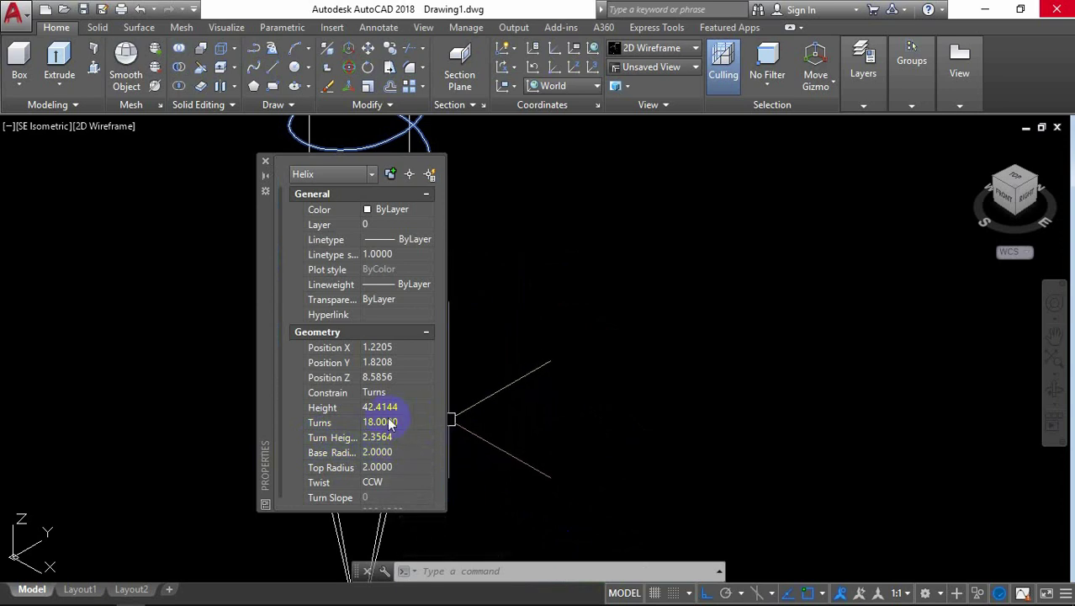
left_click(266, 163)
scroll(470, 238, "down", 3)
scroll(446, 337, "up", 5)
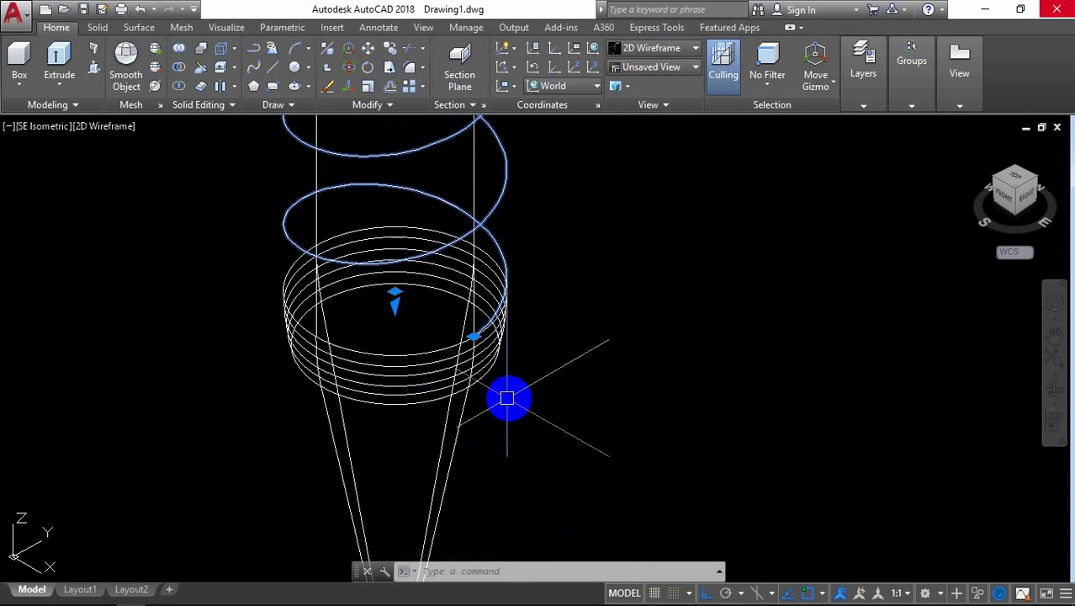
Start a second helix at the tip's ring centre with a base diameter of 4
key("Escape")
middle_click_drag(446, 380, 472, 379)
type("H")
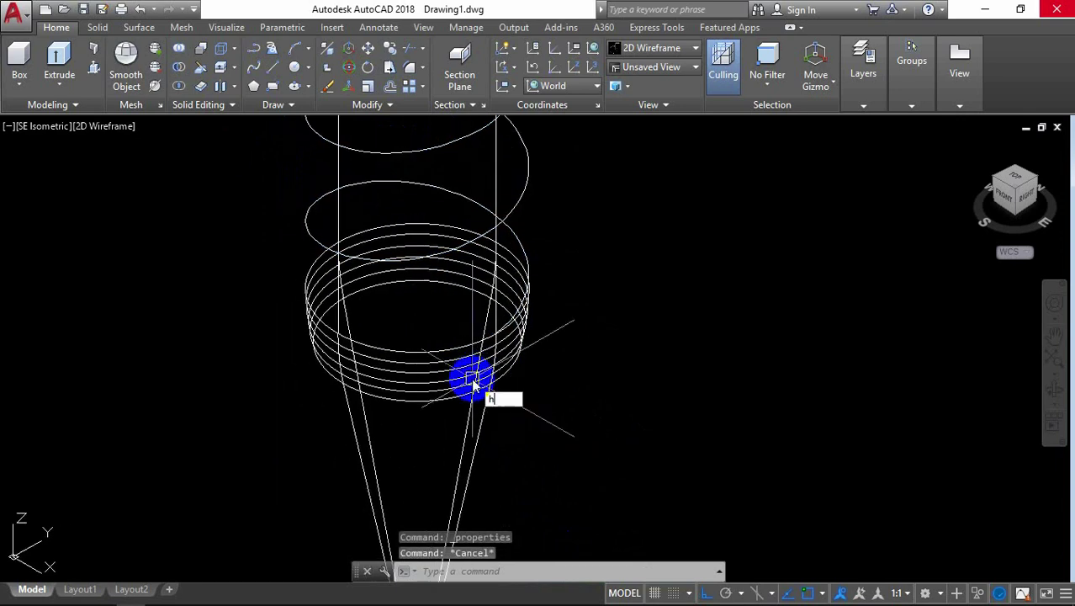
type("el")
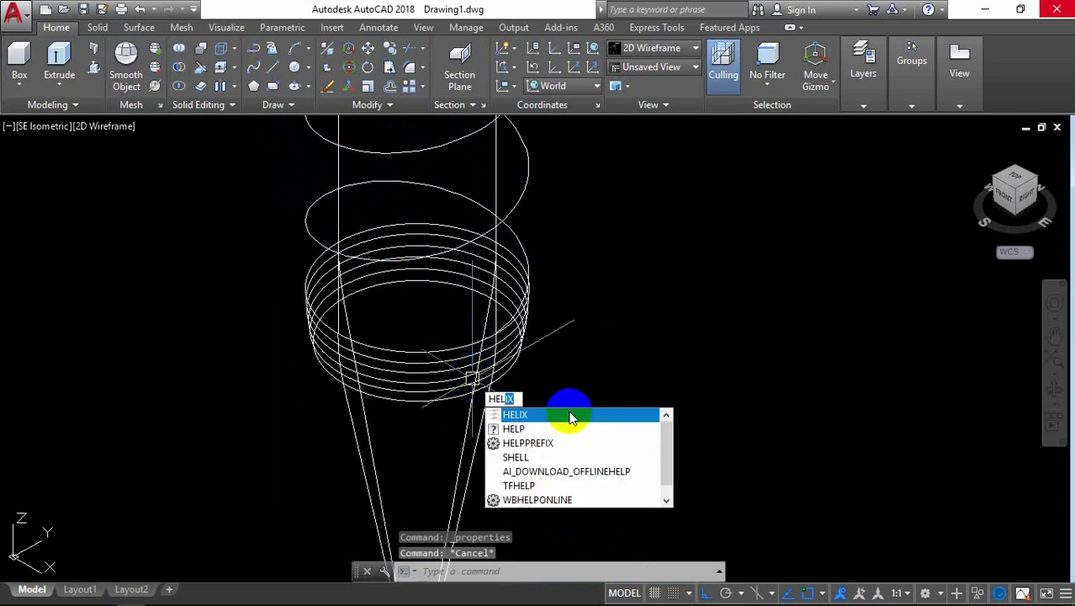
left_click(571, 418)
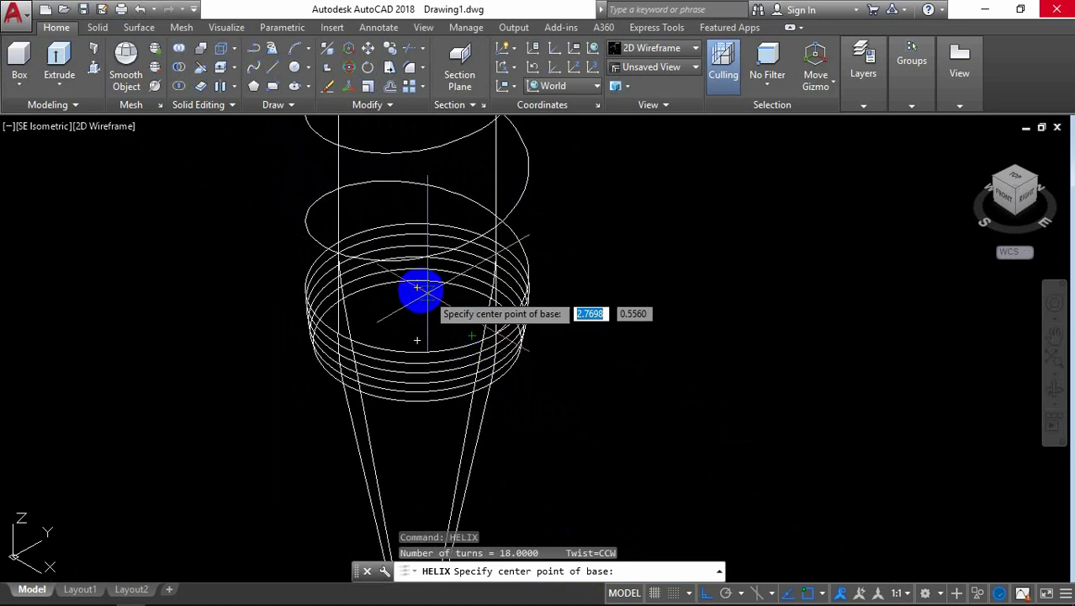
scroll(418, 289, "up", 4)
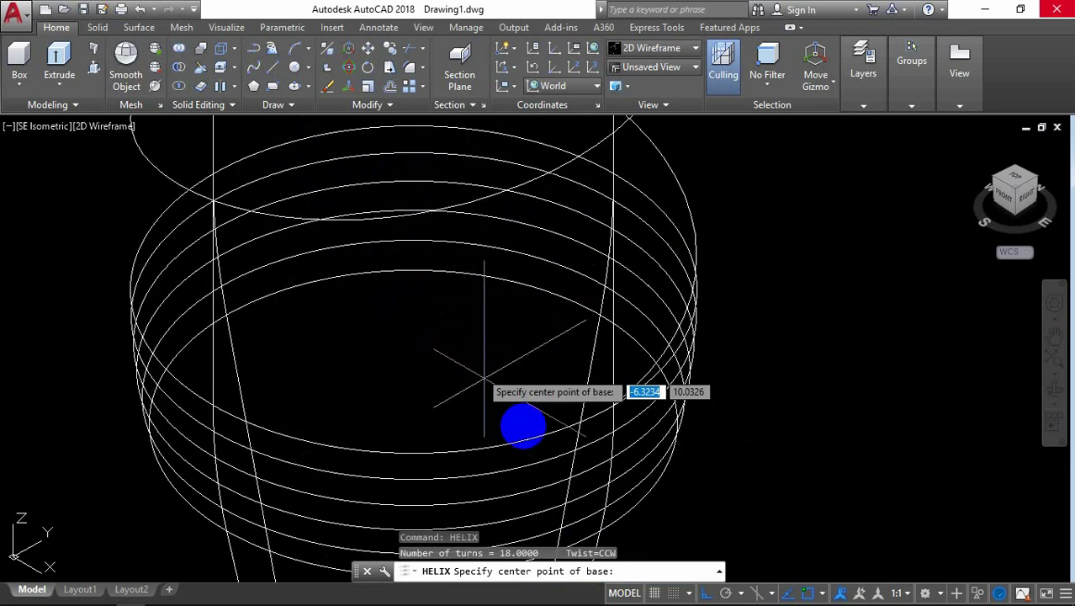
left_click(413, 288)
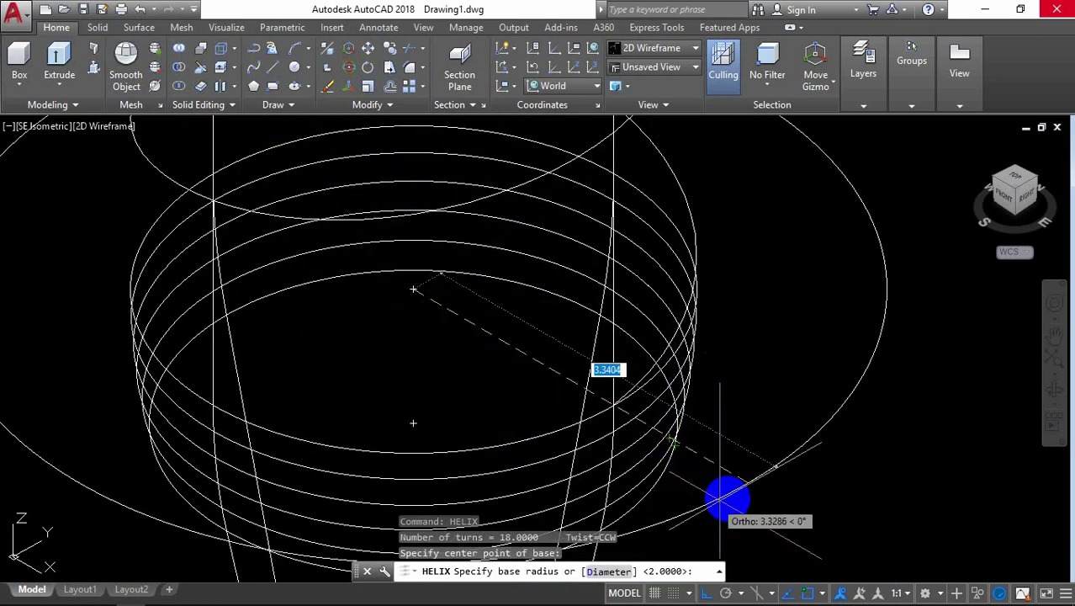
type("d")
key("Return")
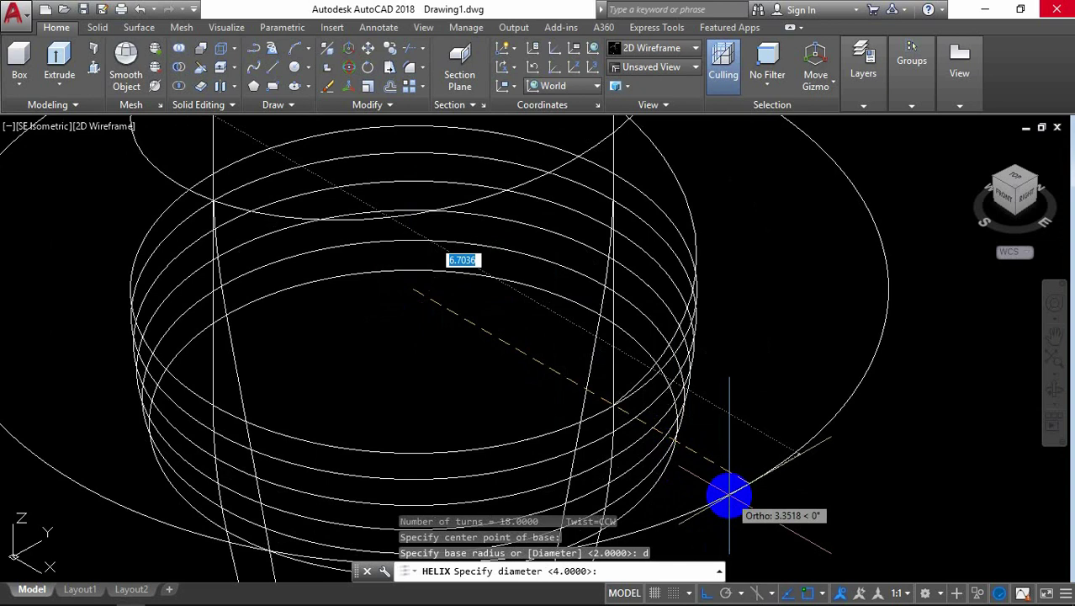
type("4")
key("Return")
Set the helix top diameter to 0.2 and 2 turns, ending it at the cone apex
scroll(710, 399, "down", 3)
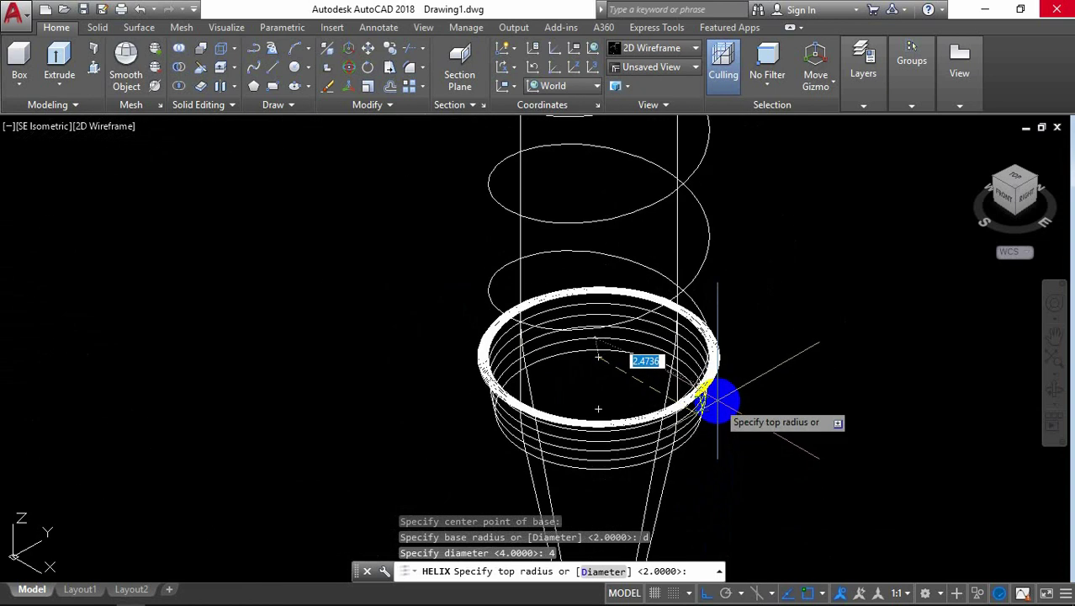
middle_click_drag(715, 402, 575, 235)
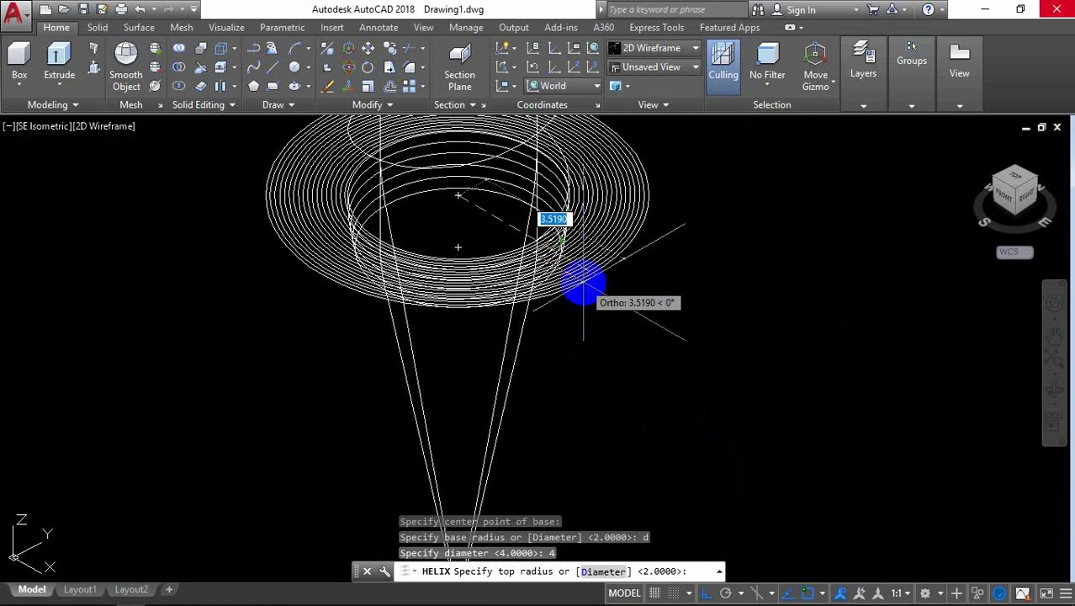
type("d")
key("Return")
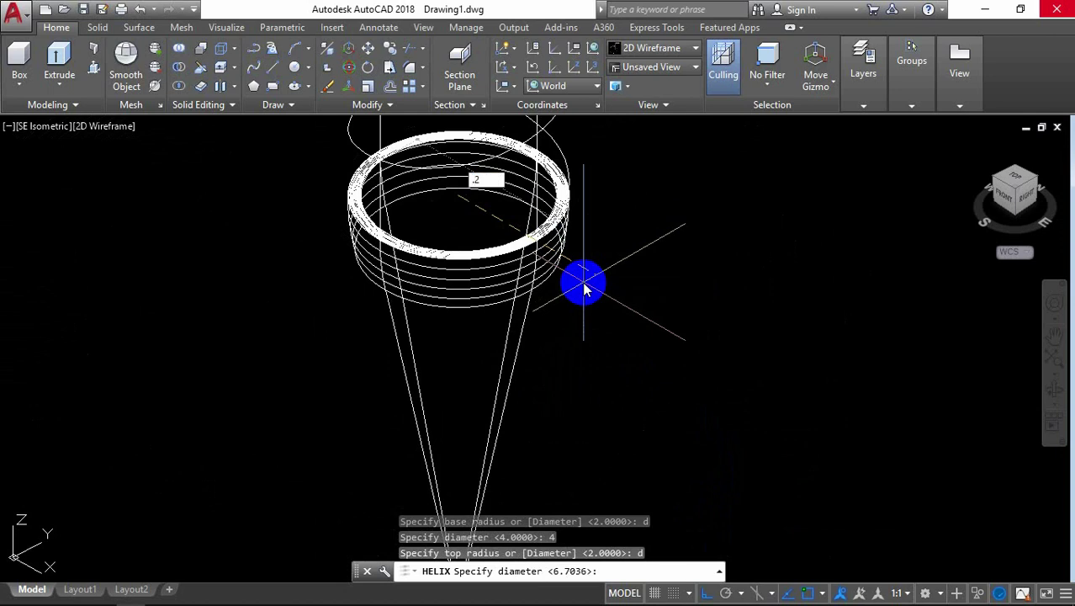
key("Return")
middle_click_drag(526, 403, 502, 298)
type("t")
key("Return")
type("2")
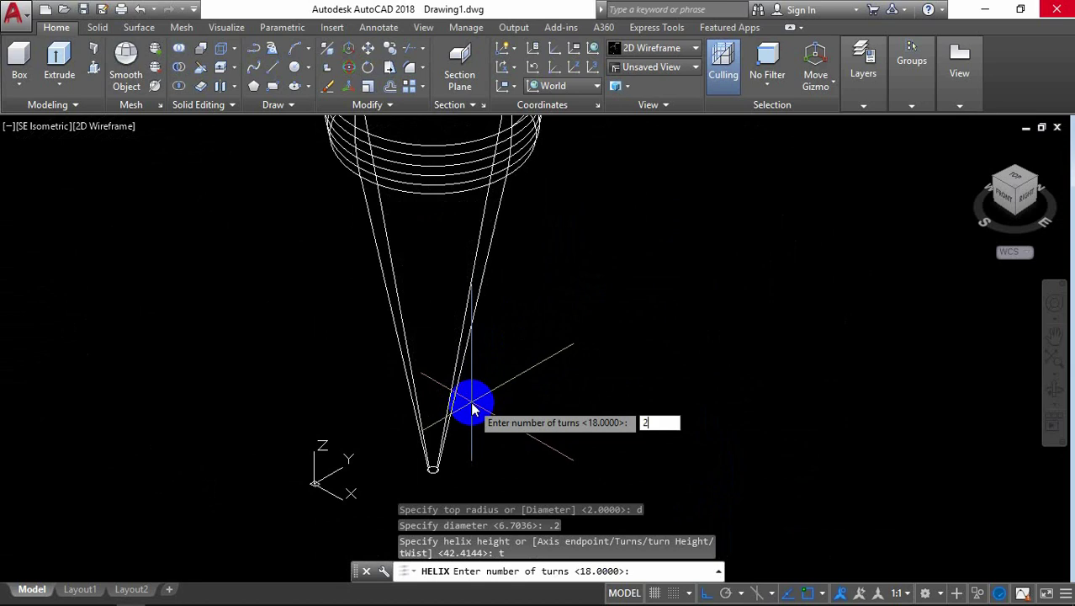
key("Return")
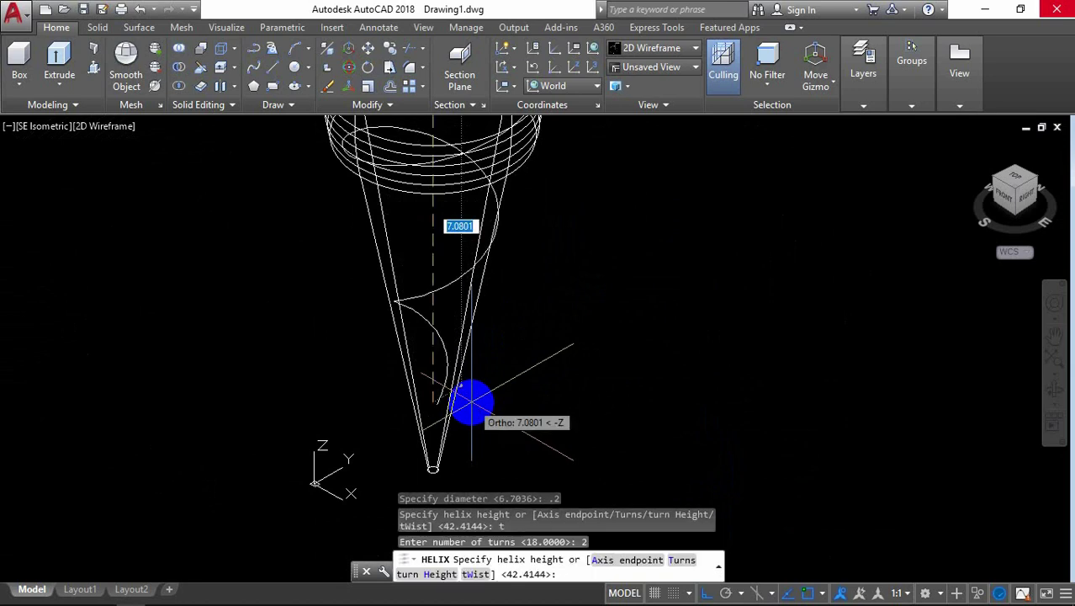
scroll(437, 446, "up", 2)
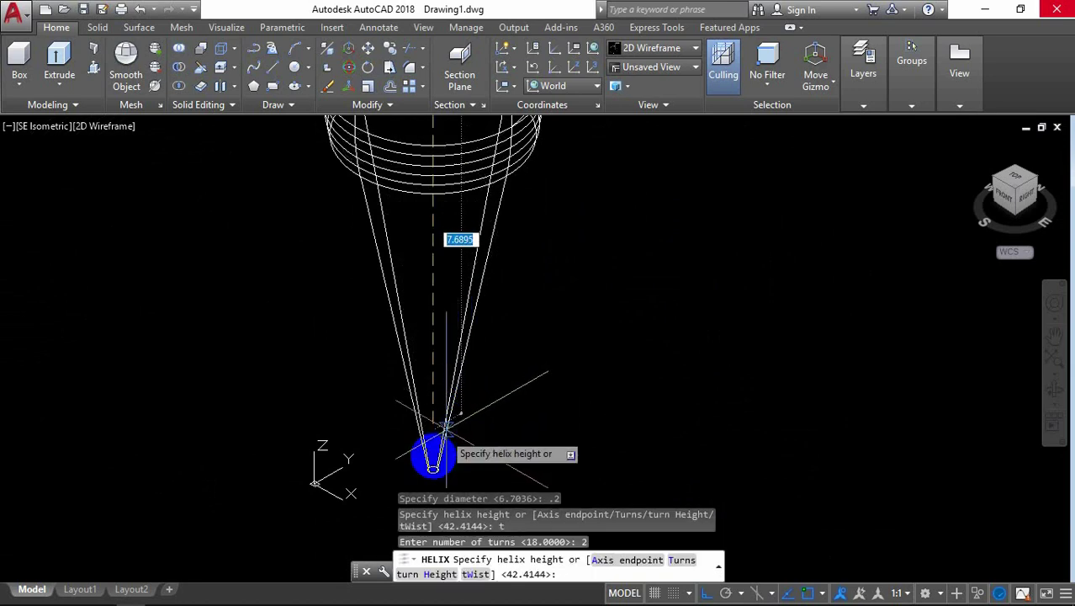
scroll(433, 467, "up", 3)
scroll(433, 469, "up", 2)
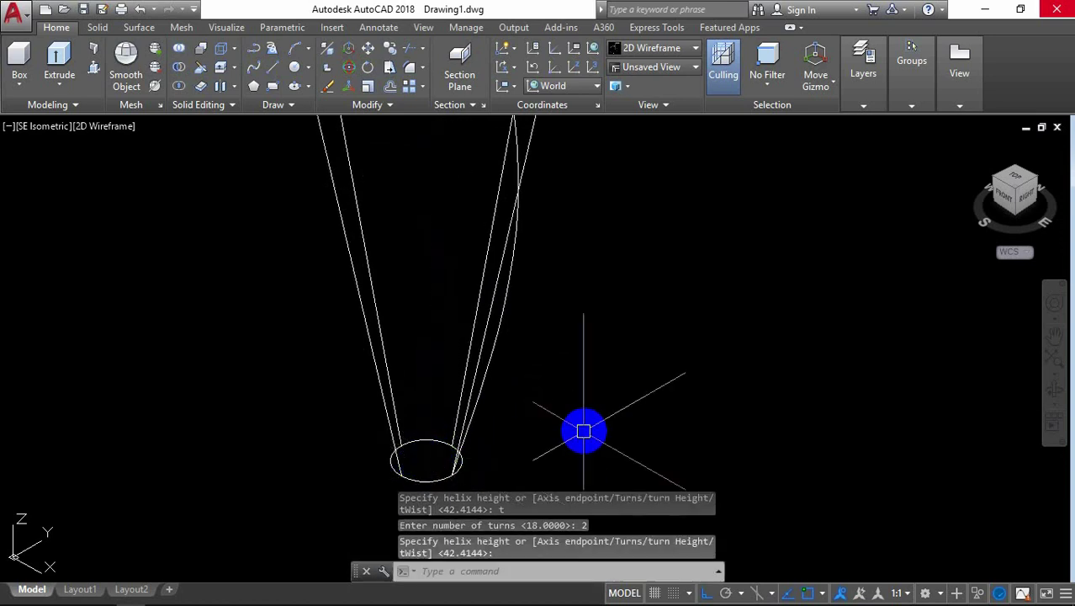
scroll(559, 427, "down", 2)
scroll(559, 427, "down", 2)
middle_click_drag(652, 349, 555, 420)
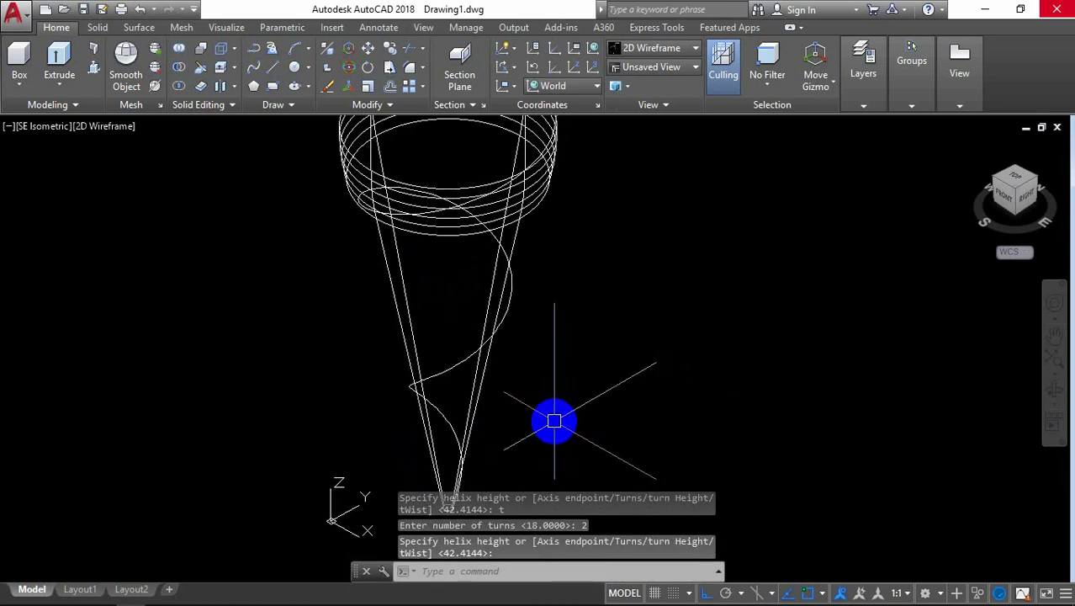
scroll(490, 391, "down", 1)
In the tip helix's Properties, set Turn Height to 2.3564 and Top Radius to 0.2
left_click(496, 379)
right_click(669, 311)
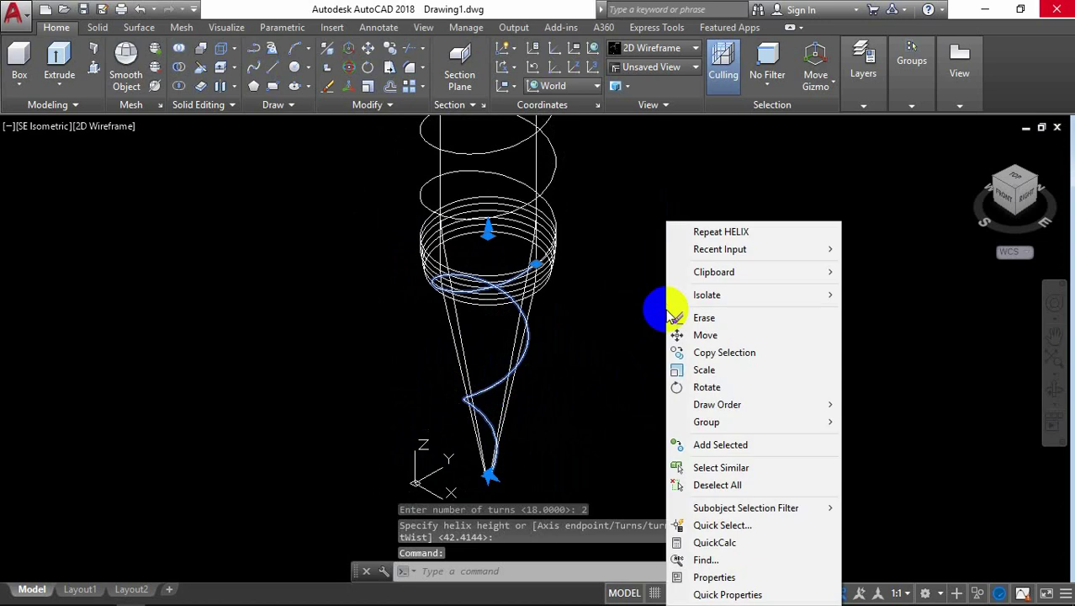
left_click(714, 577)
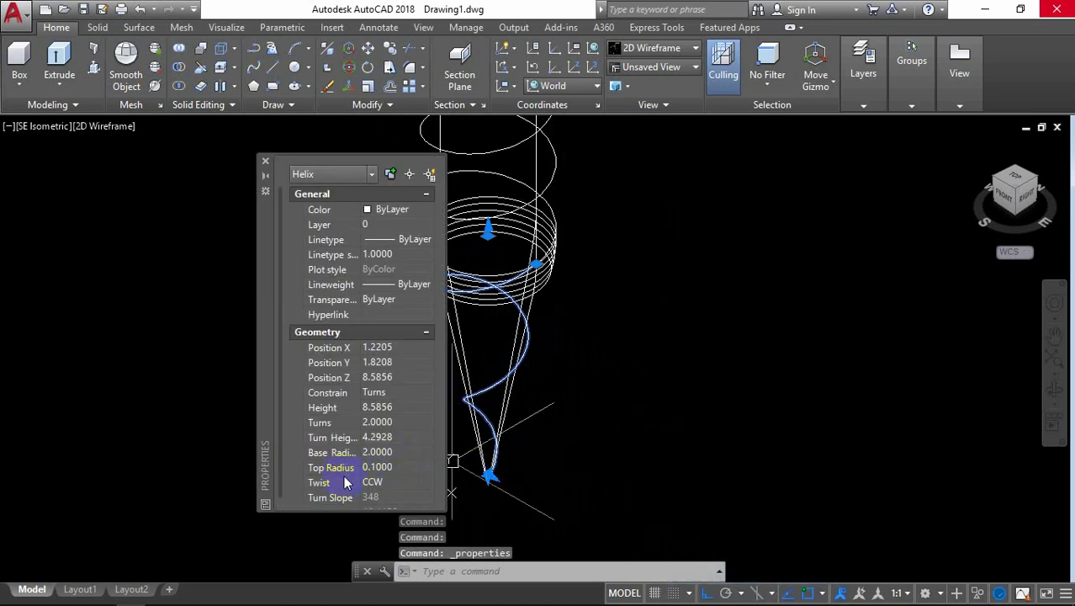
left_click(378, 440)
type("2.3564")
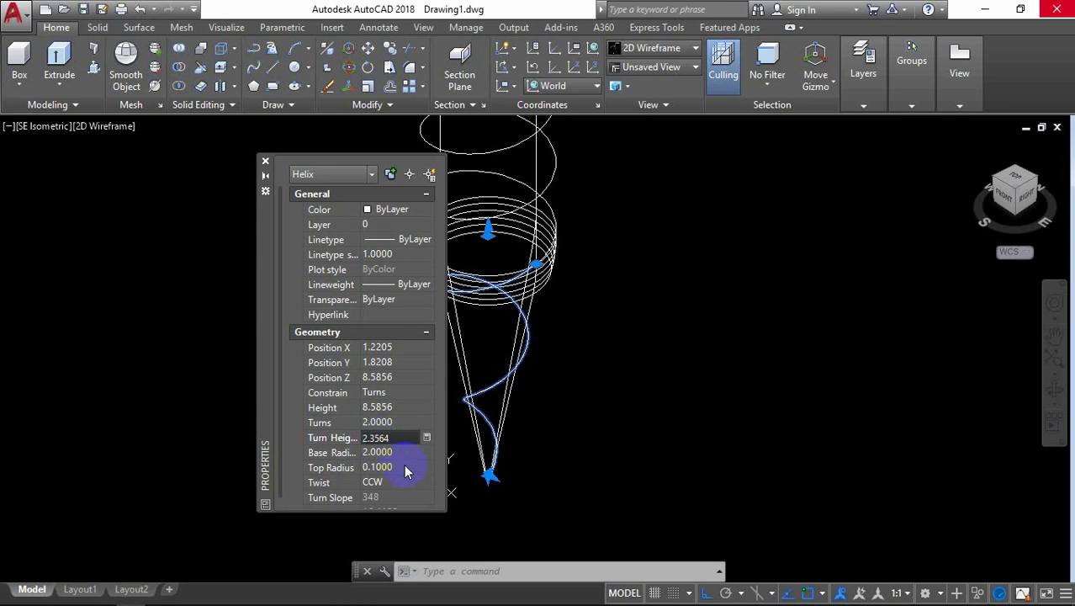
left_click(407, 467)
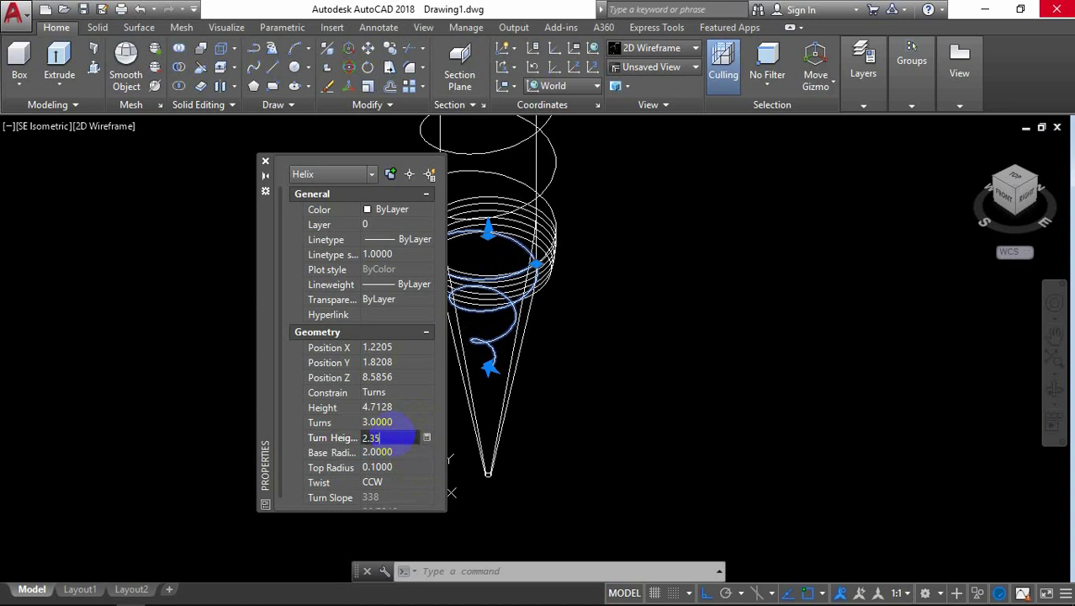
type("64")
left_click(406, 455)
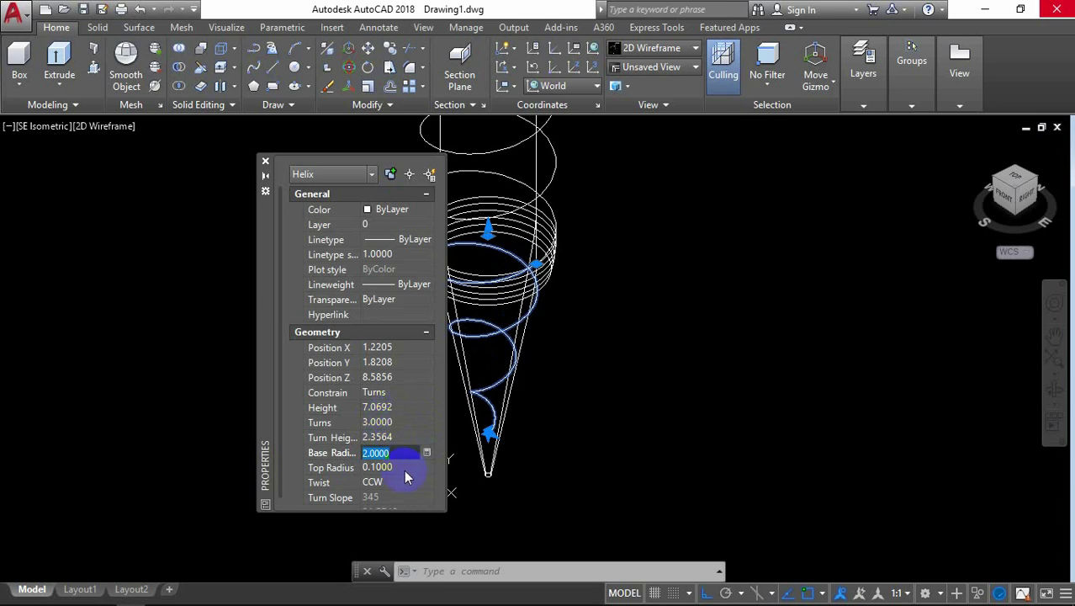
left_click(401, 468)
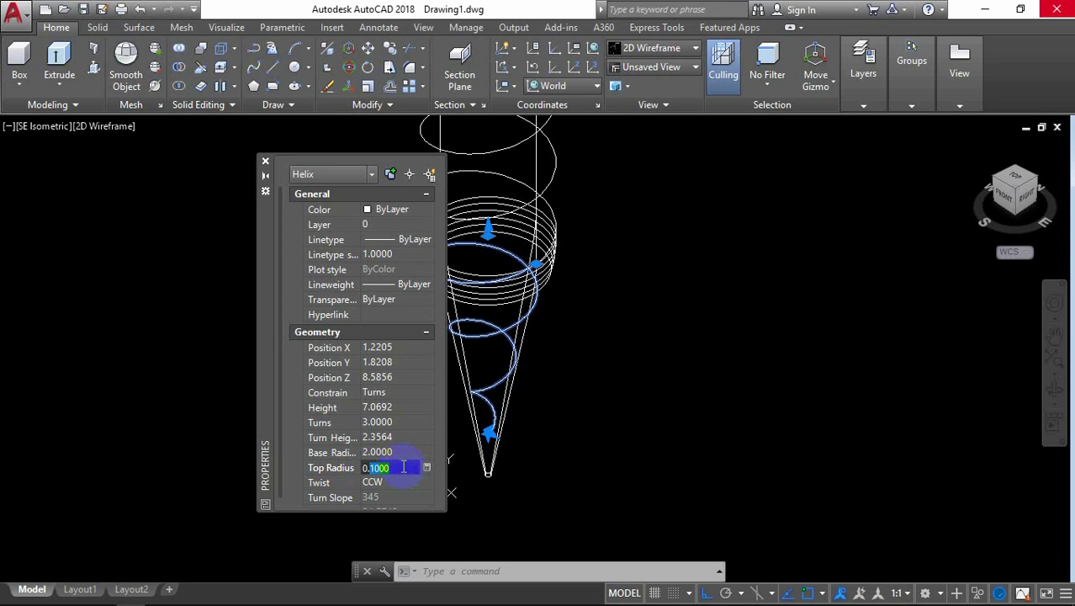
type("0.2")
left_click(402, 454)
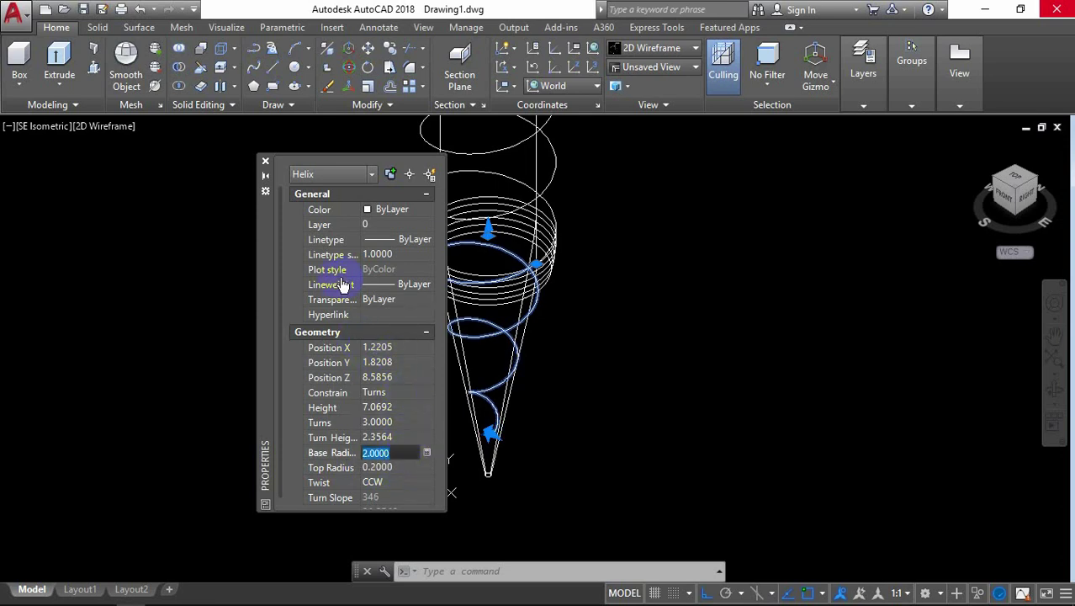
left_click(265, 162)
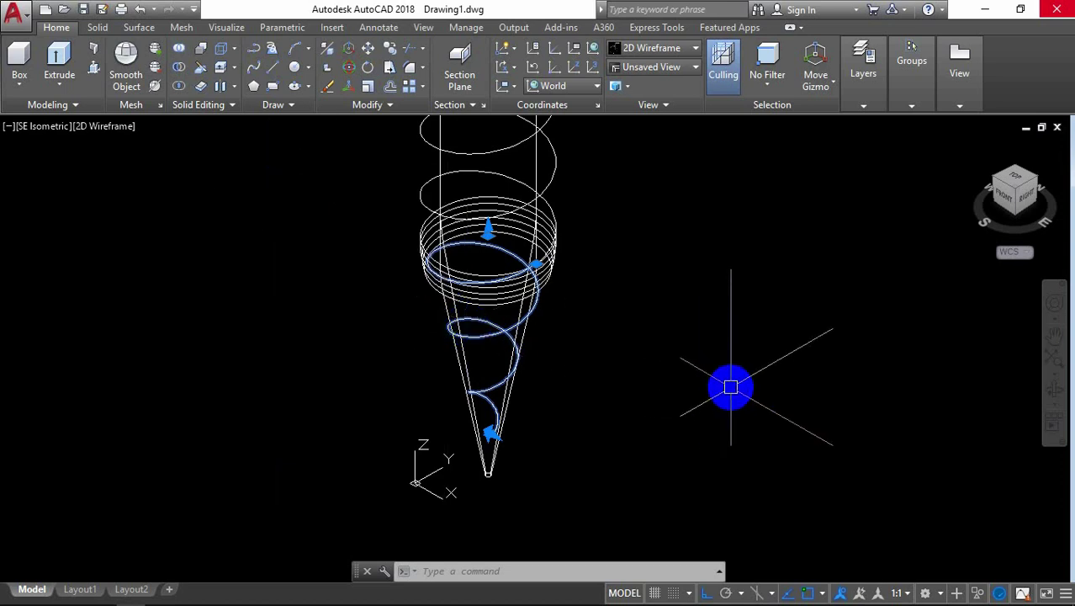
Clear the helix selection and orbit the screw to a front view of the cone tip's helices
key("Escape")
left_click(1053, 390)
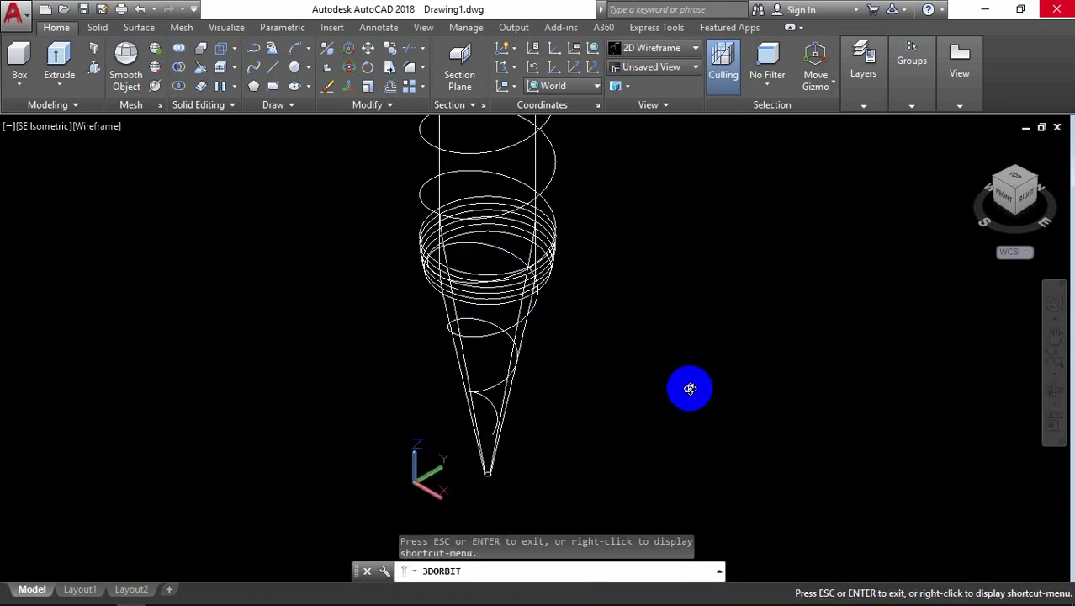
mouse_move(690, 388)
left_mouse_down()
mouse_move(592, 365)
mouse_move(493, 373)
mouse_move(489, 443)
mouse_move(562, 374)
mouse_move(647, 363)
mouse_move(751, 375)
mouse_move(742, 391)
mouse_move(464, 370)
mouse_move(606, 185)
left_mouse_up()
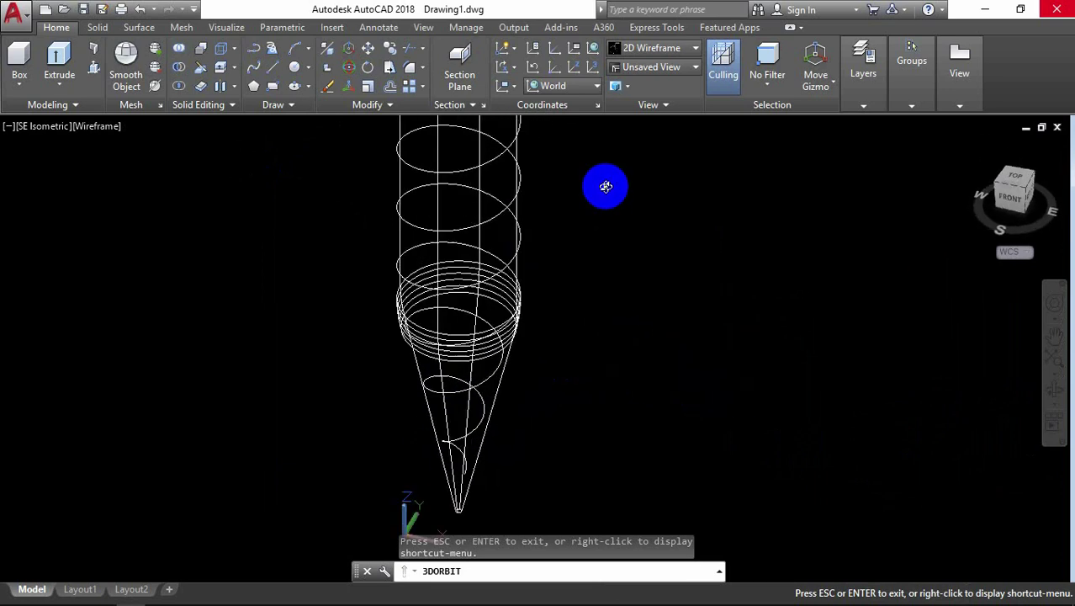
right_click(606, 186)
left_click(676, 182)
Inspect the properties of the shank helix, then of both helices selected together
left_click(504, 211)
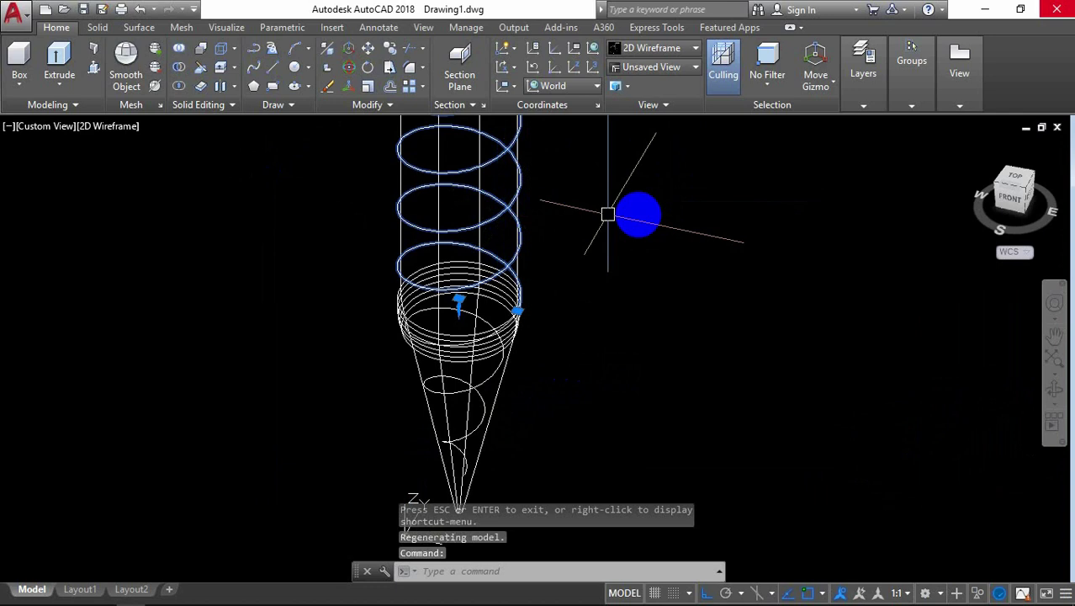
right_click(639, 214)
left_click(703, 570)
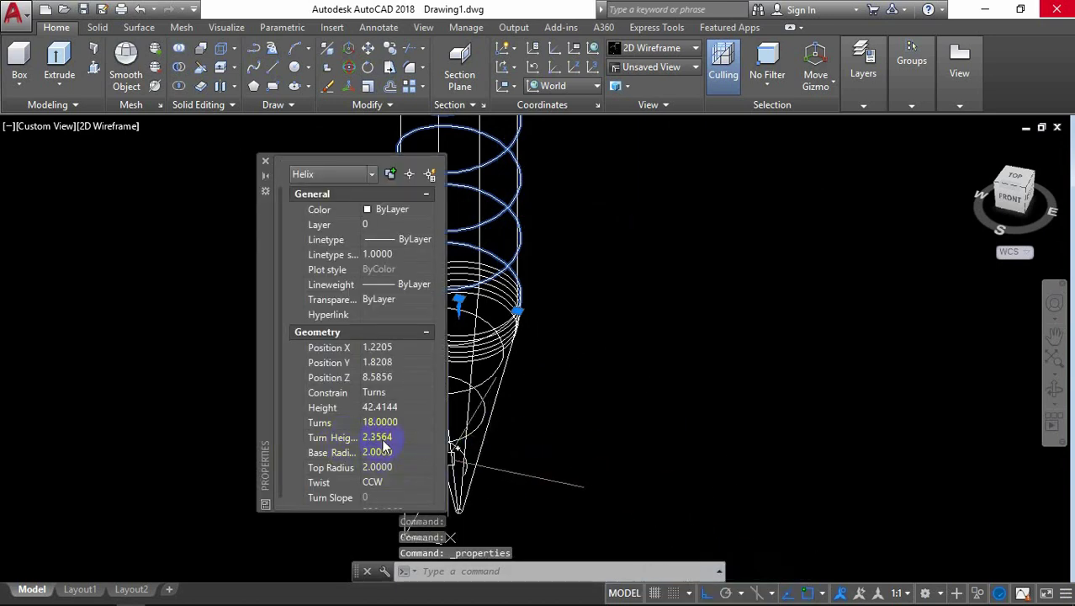
left_click(265, 161)
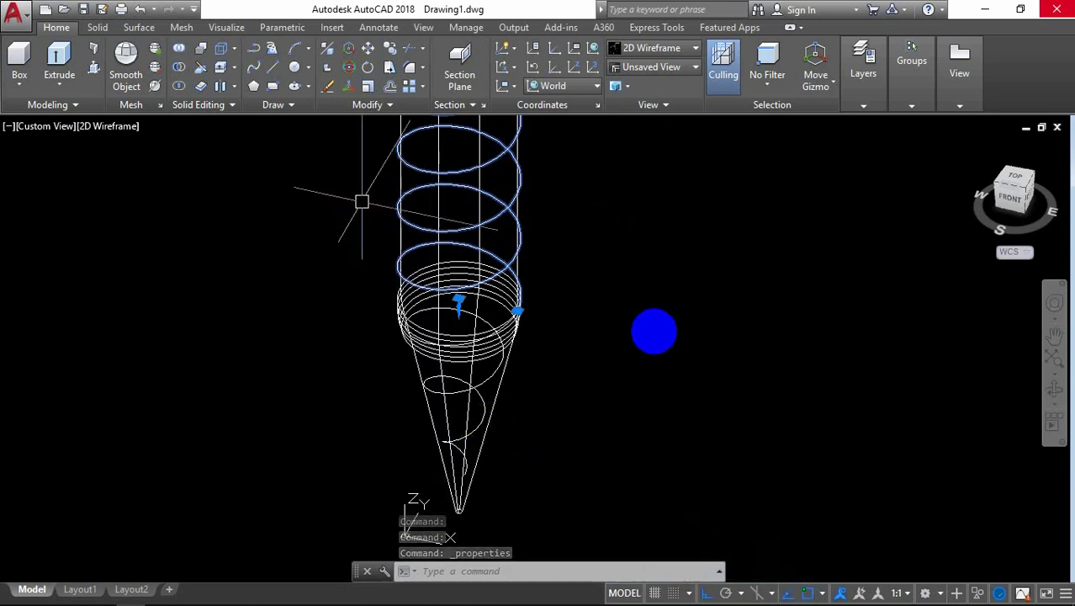
scroll(544, 448, "down", 2)
scroll(545, 447, "up", 2)
scroll(528, 372, "up", 2)
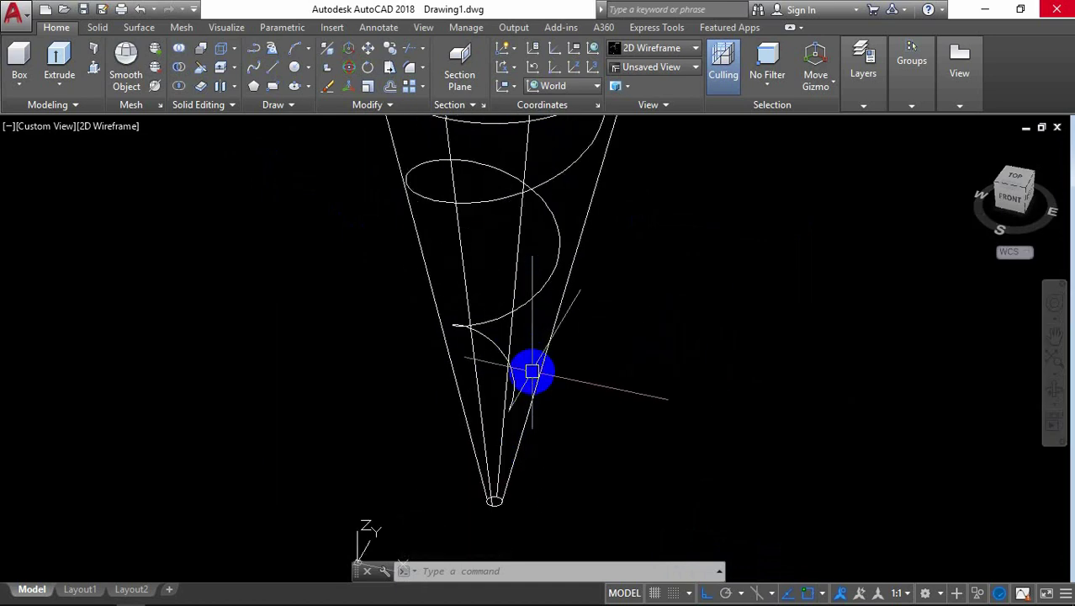
right_click(528, 300)
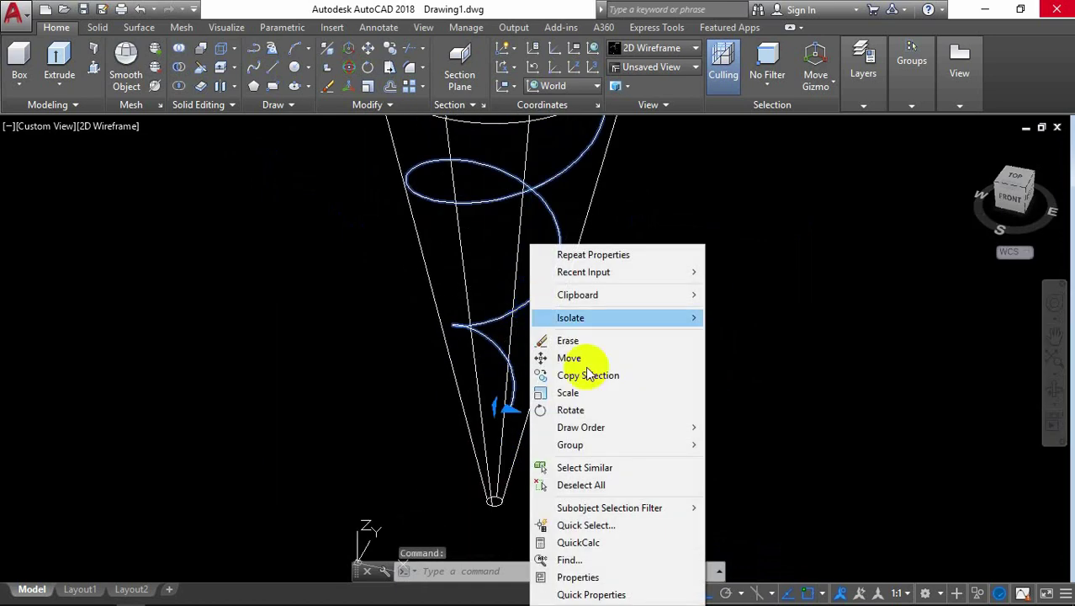
left_click(581, 576)
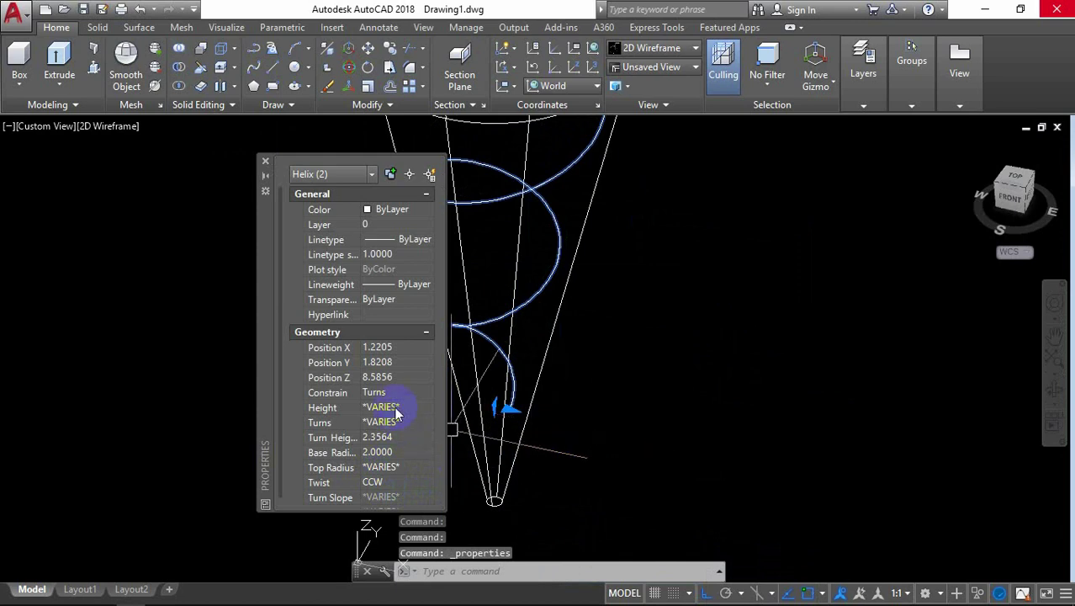
scroll(397, 411, "down", 1)
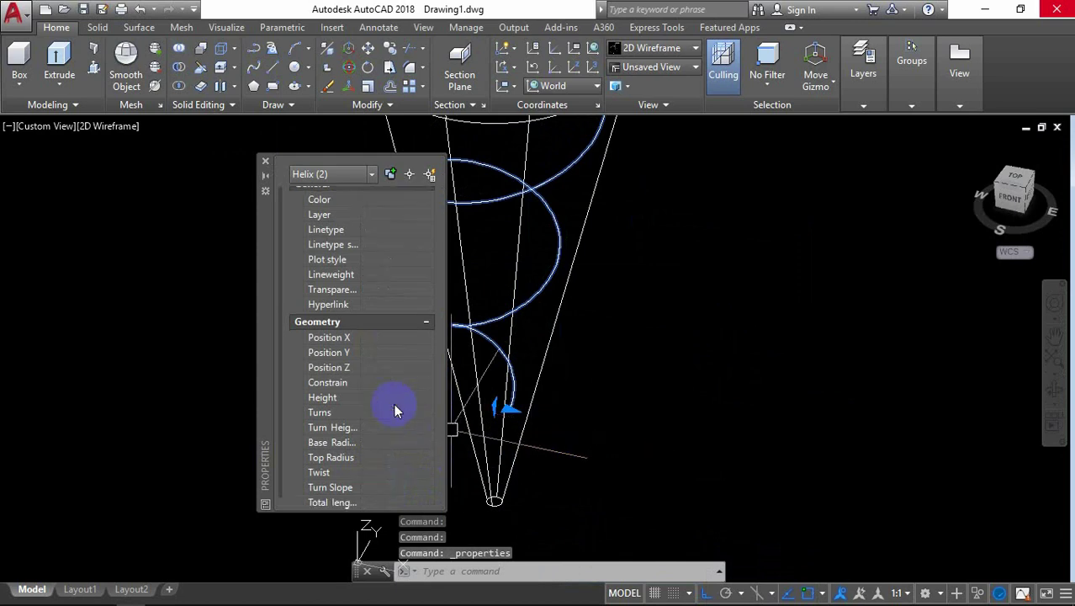
left_click(265, 161)
key("Escape")
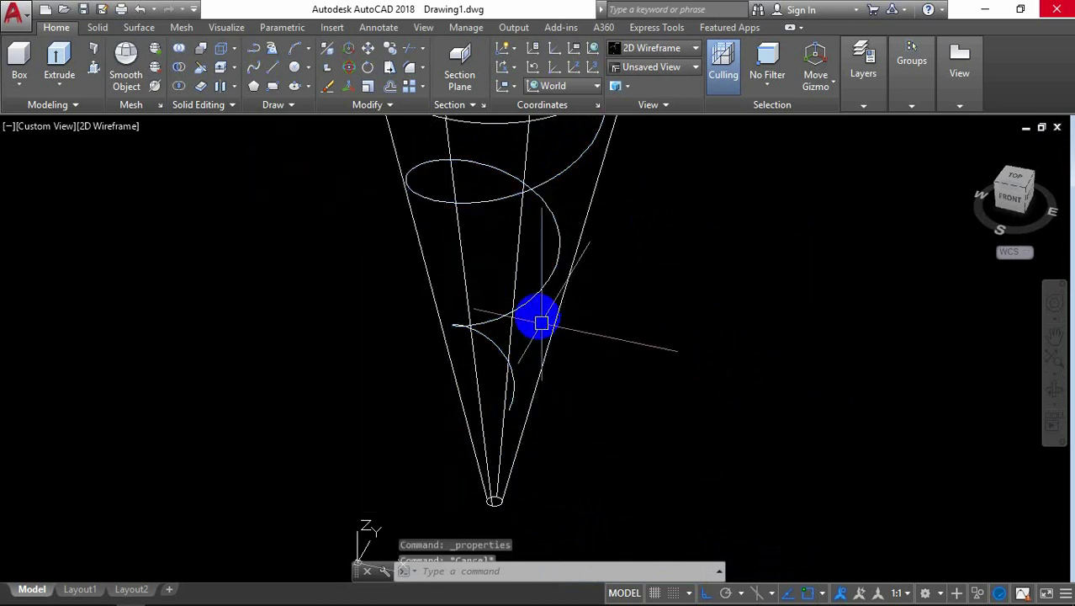
Change the tip helix's top radius from 0.2 to 0.4 in Properties
right_click(537, 292)
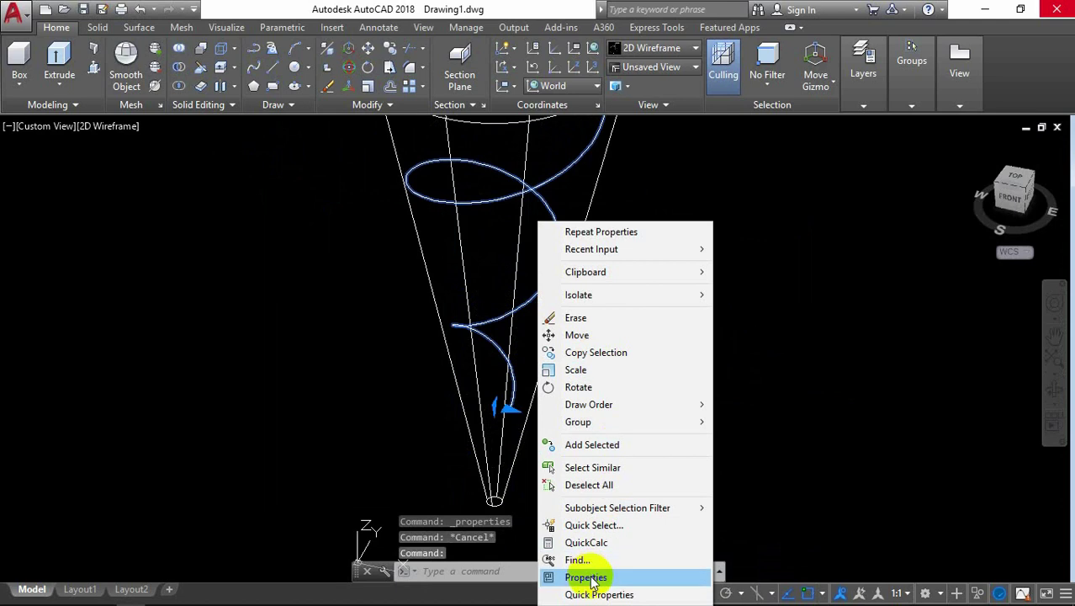
left_click(557, 576)
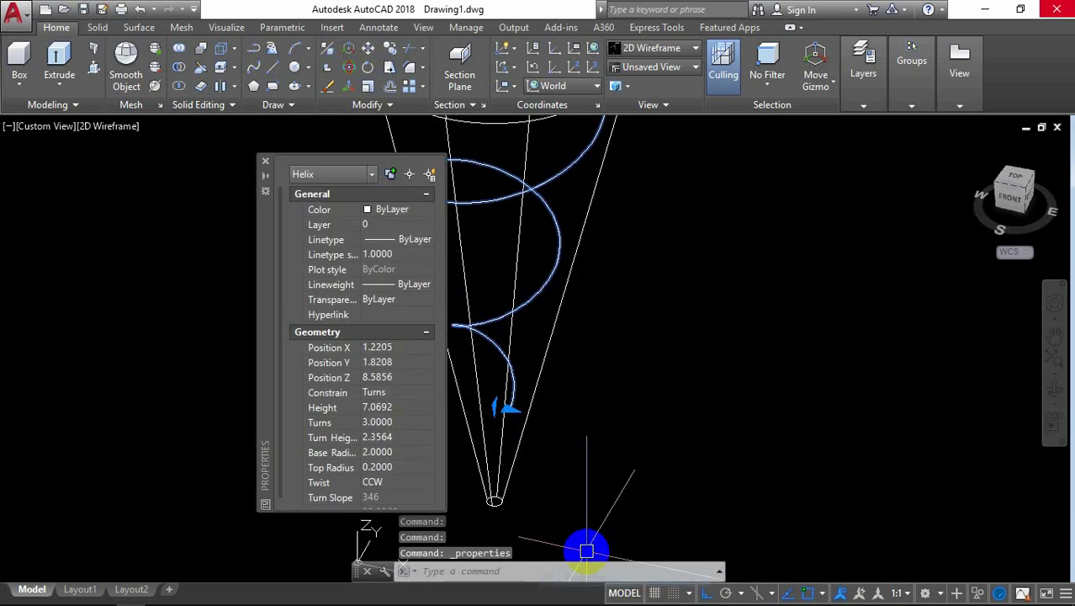
left_click(399, 468)
left_click_drag(400, 467, 373, 468)
type("0.4")
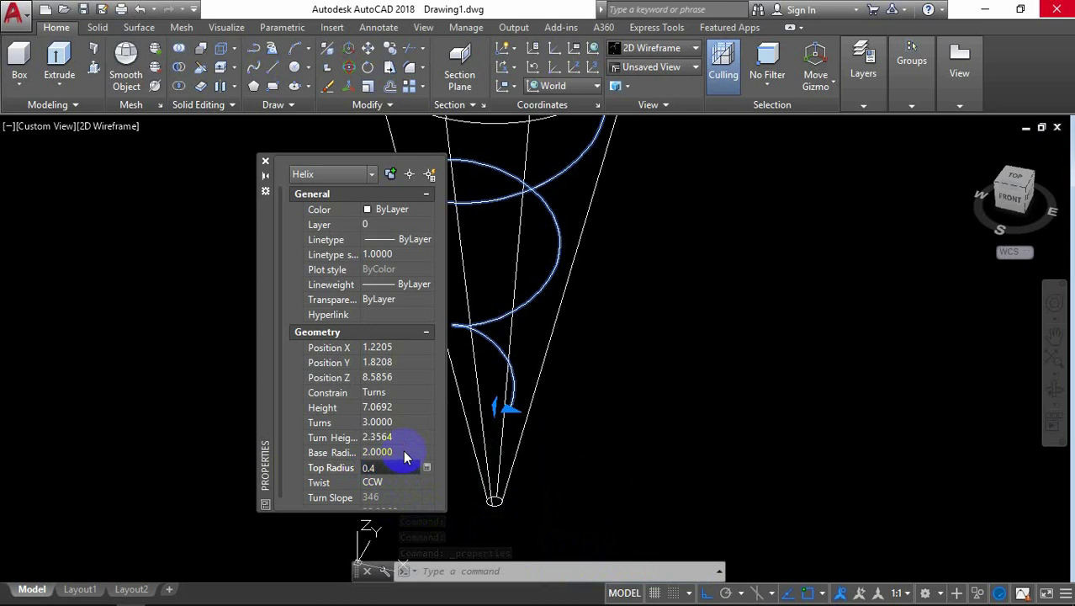
left_click(403, 453)
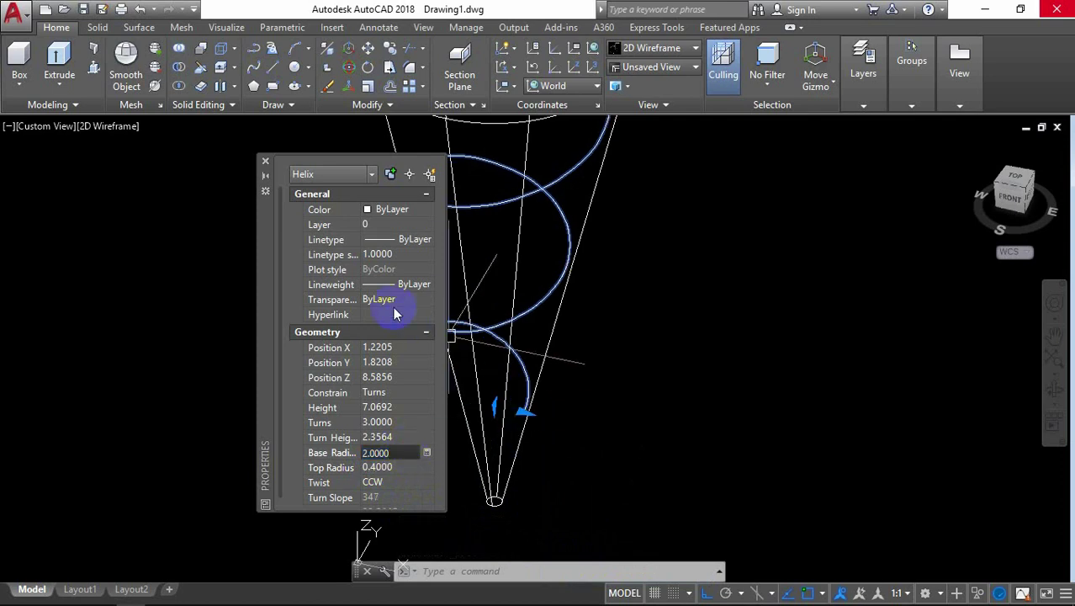
left_click(266, 164)
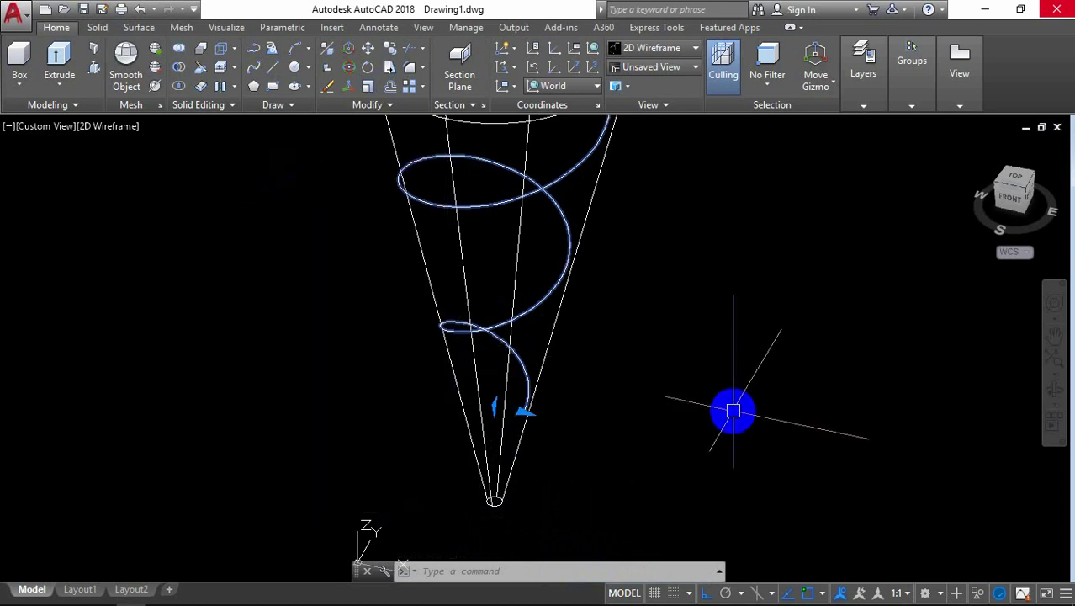
Deselect the helix and orbit the model to a new viewing angle
key("Escape")
left_click(1051, 389)
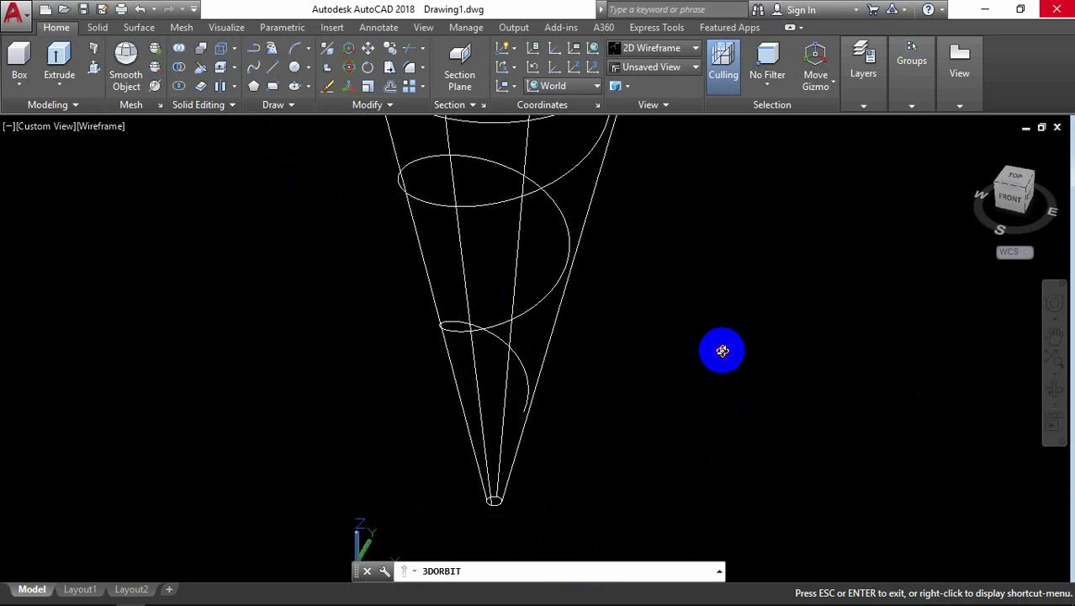
mouse_move(720, 350)
left_mouse_down()
mouse_move(628, 377)
mouse_move(620, 407)
mouse_move(559, 403)
mouse_move(487, 379)
mouse_move(506, 357)
mouse_move(687, 340)
mouse_move(611, 377)
mouse_move(432, 396)
mouse_move(576, 304)
left_mouse_up()
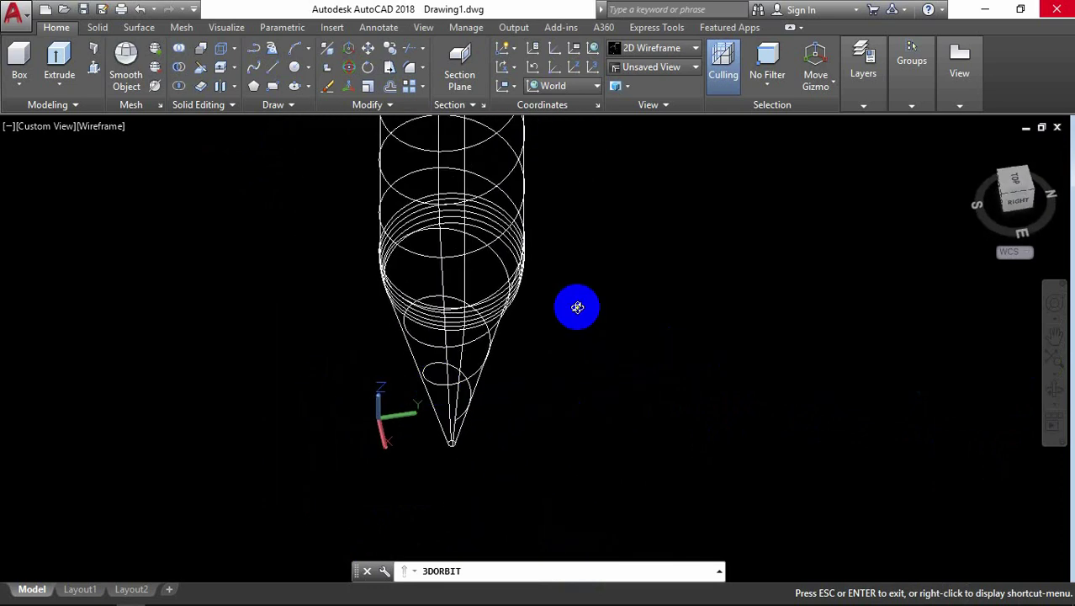
right_click(621, 266)
left_click(684, 284)
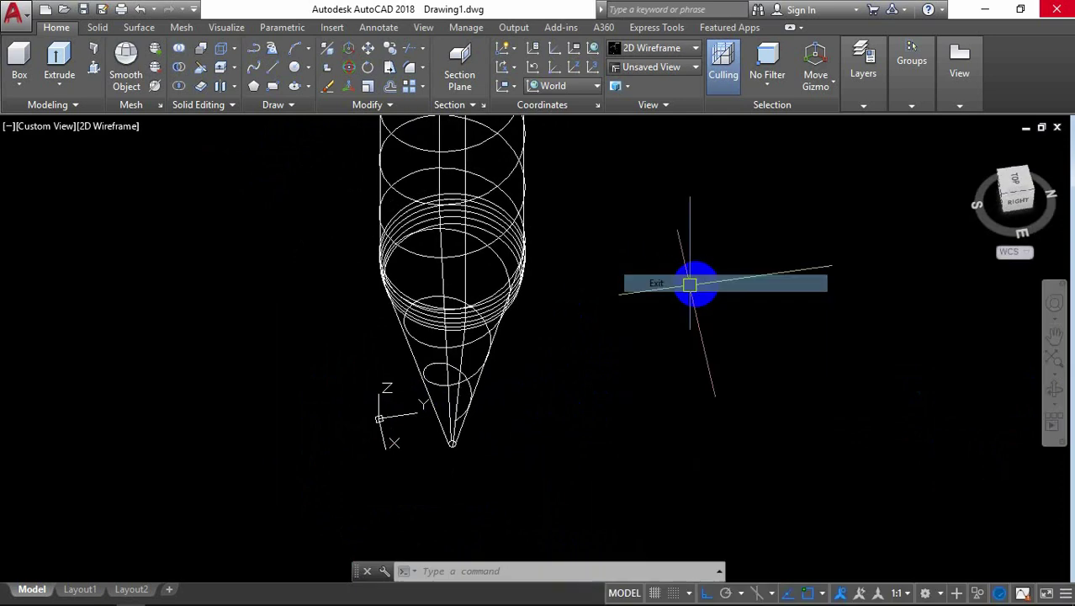
Switch to NE Isometric, zoom in, then orbit round to SE Isometric on the cone tip
left_click(1037, 195)
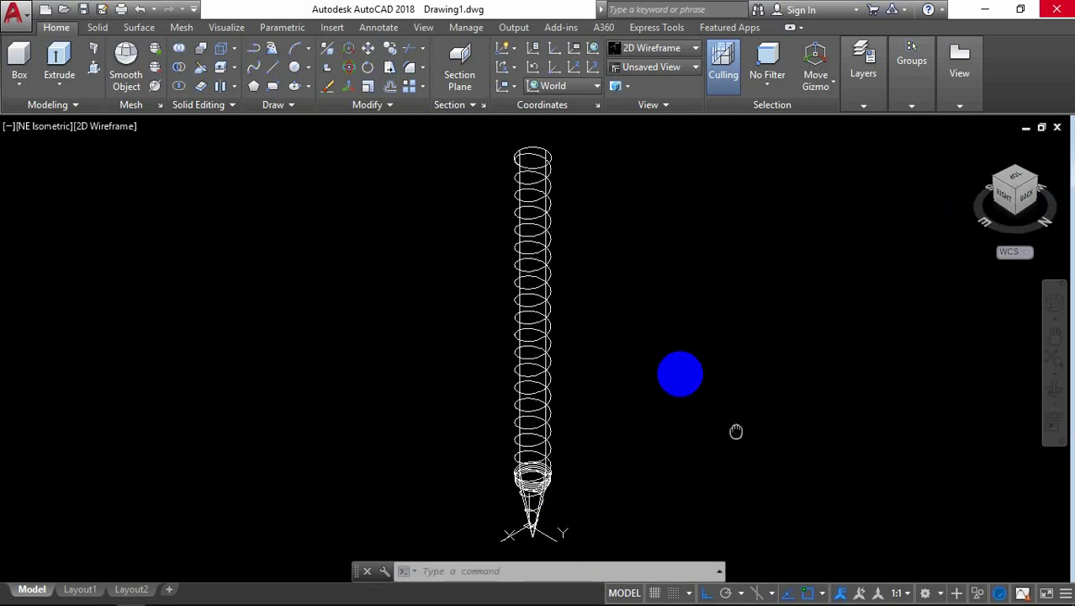
scroll(419, 311, "up", 3)
scroll(420, 307, "up", 3)
scroll(474, 316, "down", 1)
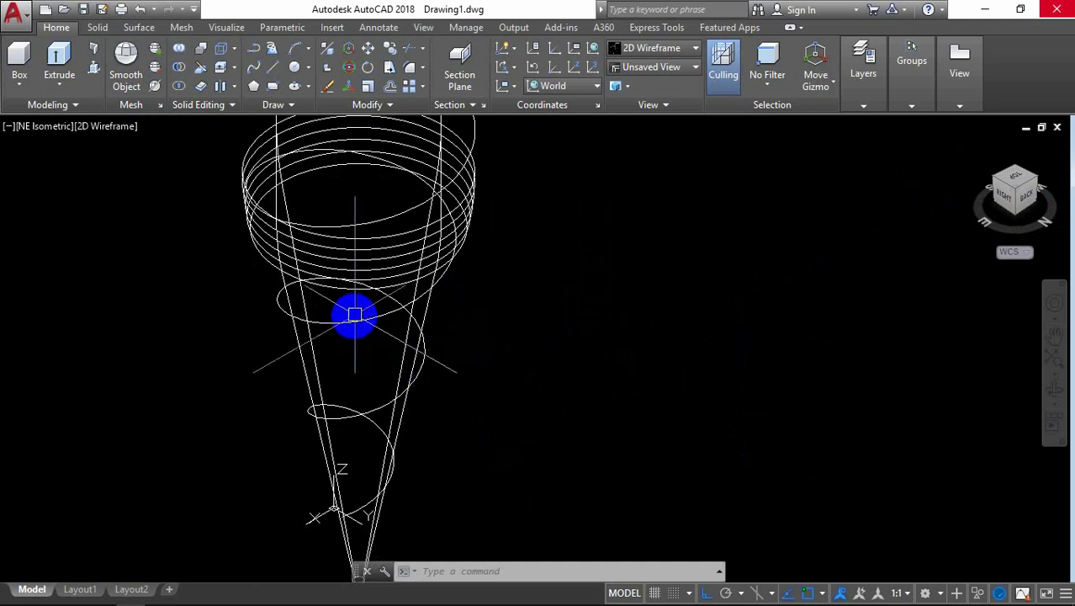
left_click(353, 318)
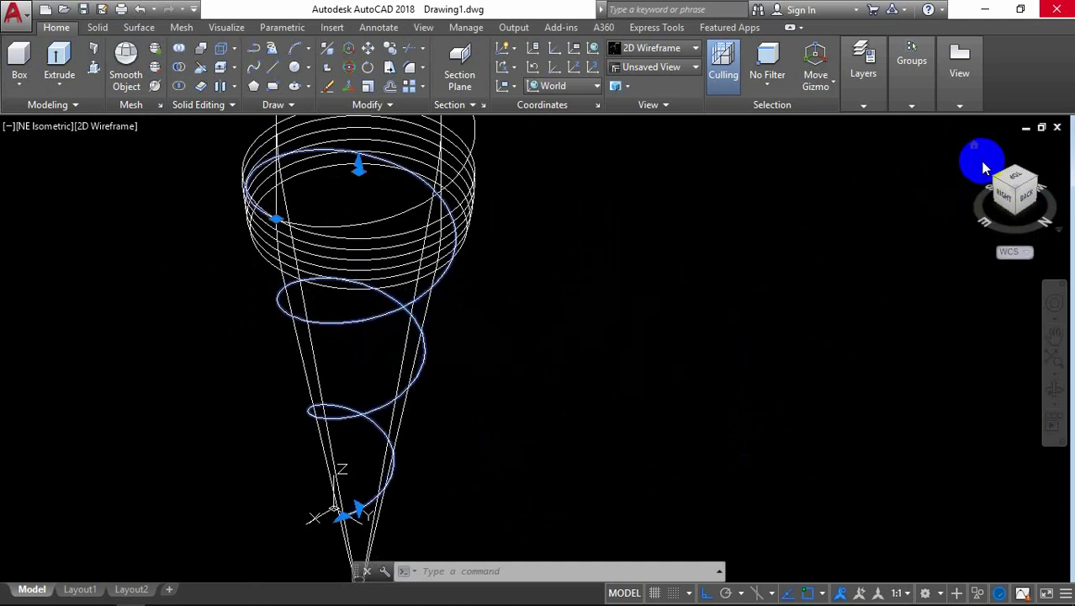
left_click_drag(995, 181, 646, 217)
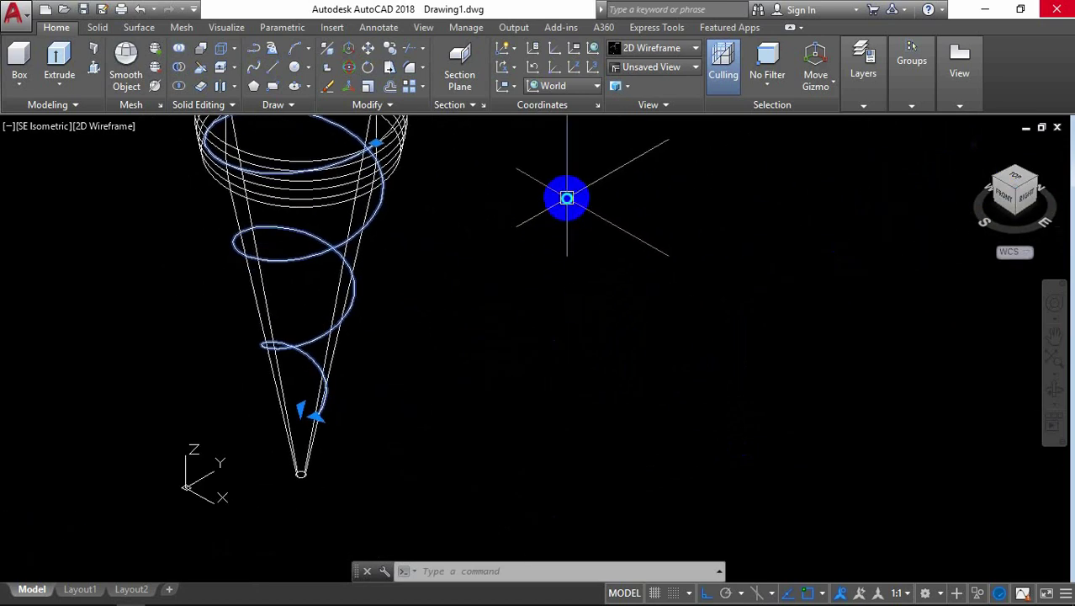
right_click(566, 198)
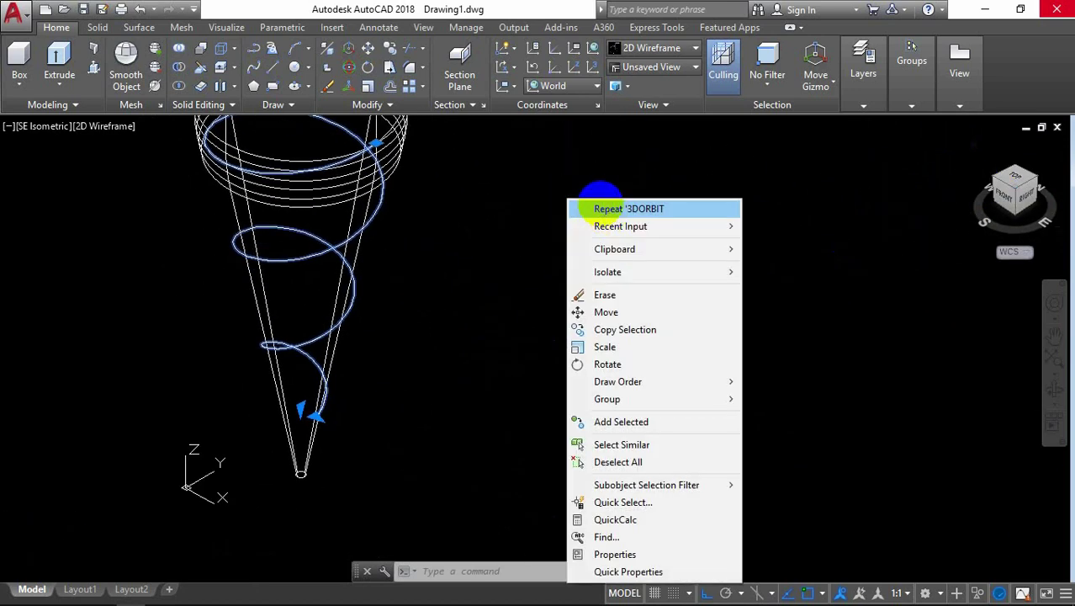
left_click(599, 207)
key("Escape")
type("po")
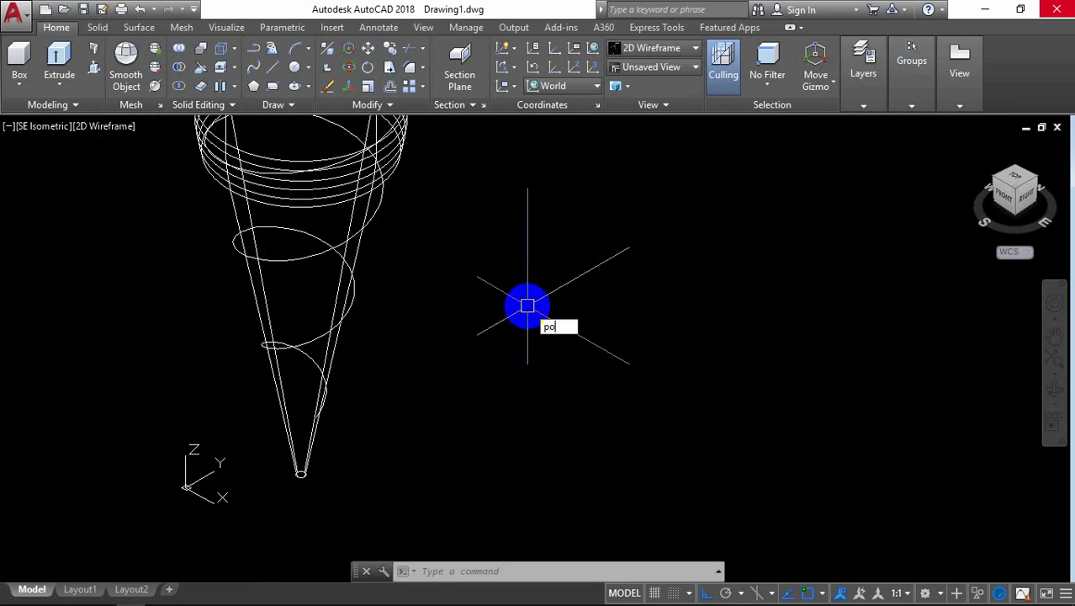
Draw a 3-sided polygon by Edge with 1-unit sides beside the cone tip
type("l")
left_click(577, 344)
type("3")
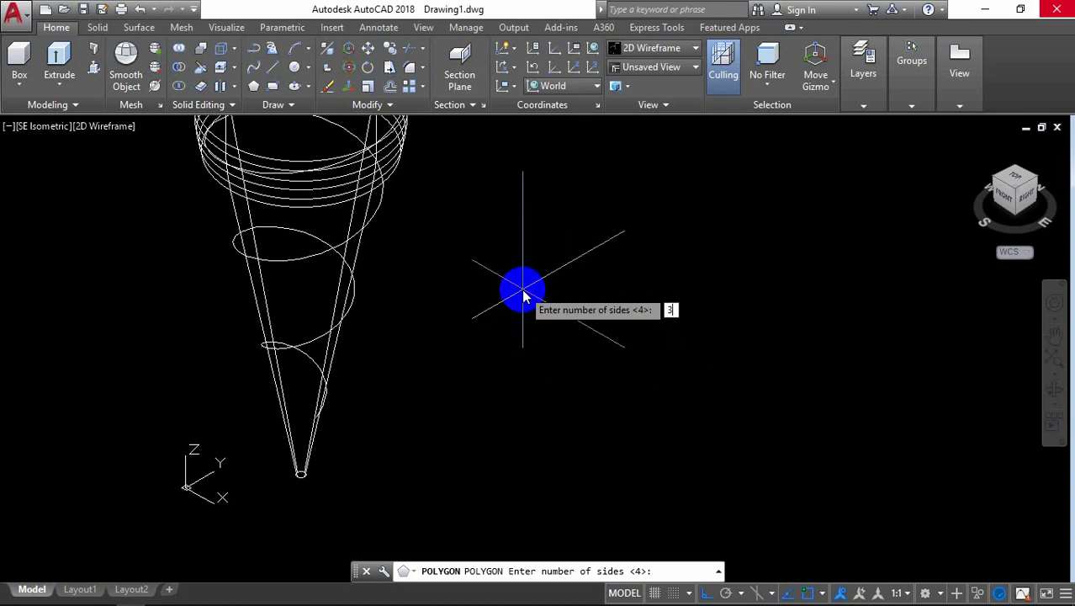
key("Return")
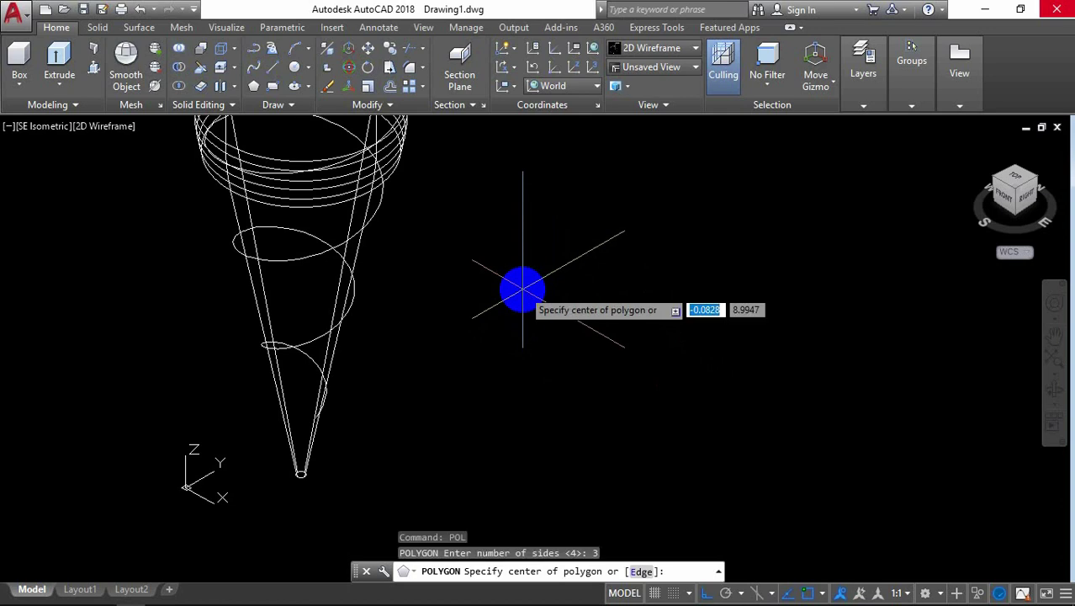
key("Return")
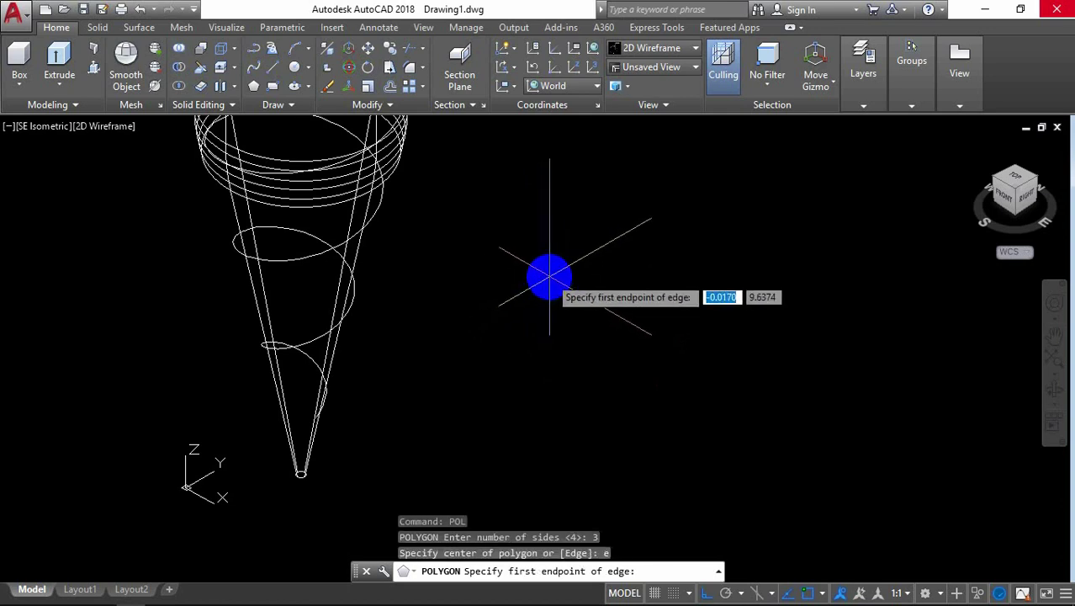
left_click(550, 276)
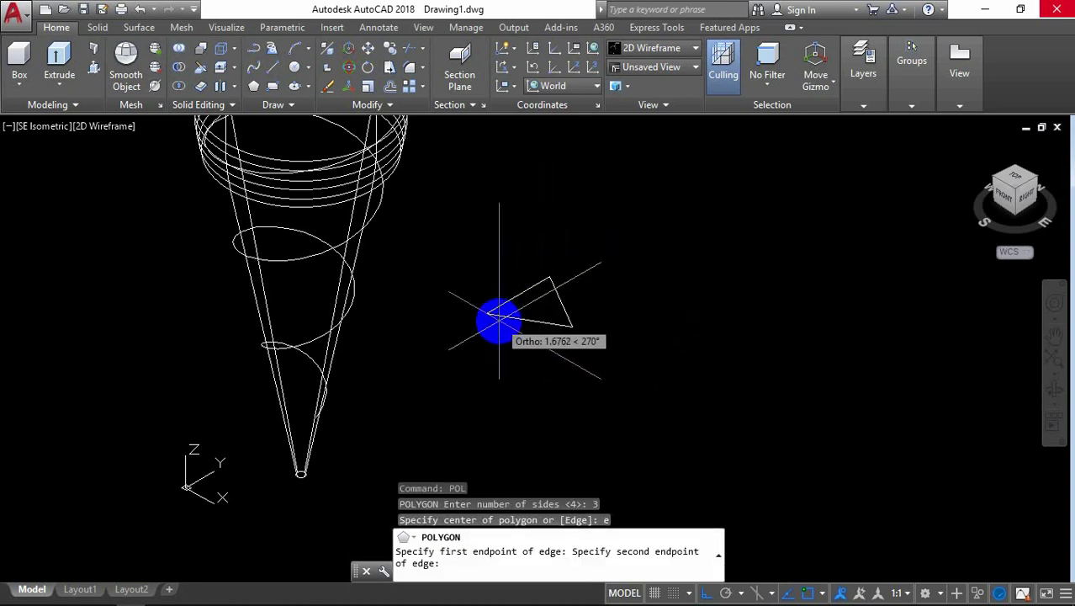
type("1")
key("Return")
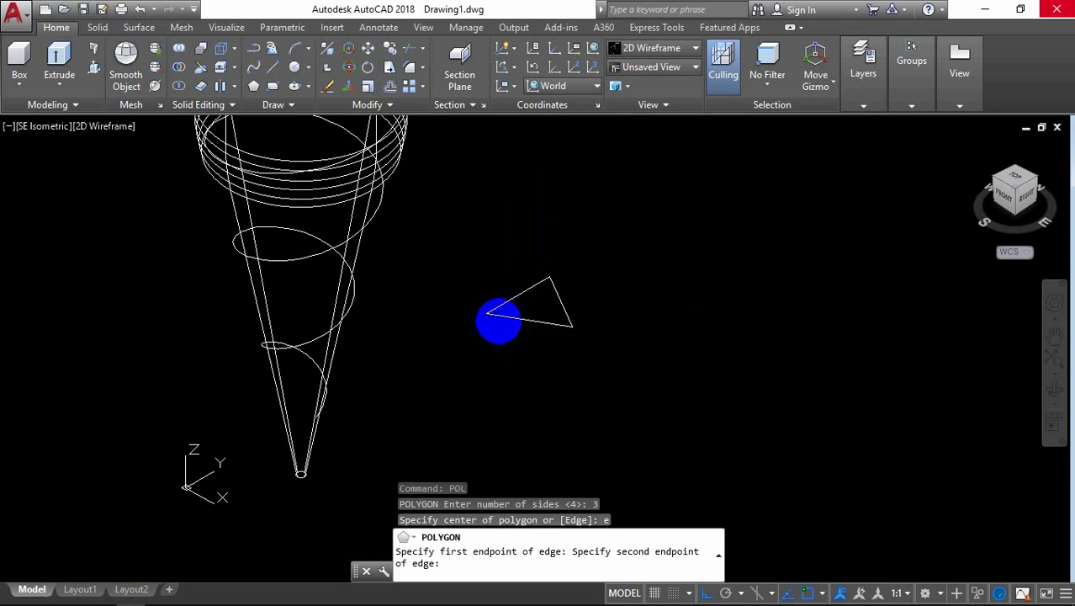
scroll(522, 290, "up", 2)
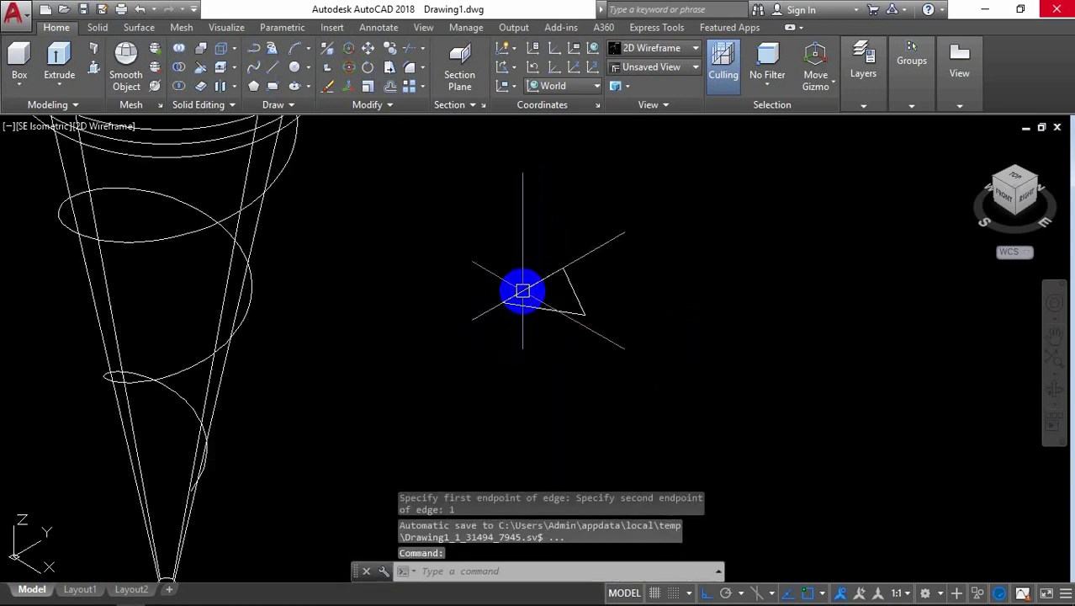
Rotate the triangle 90° with ROTATE3D about an axis along its edge
type("Ro")
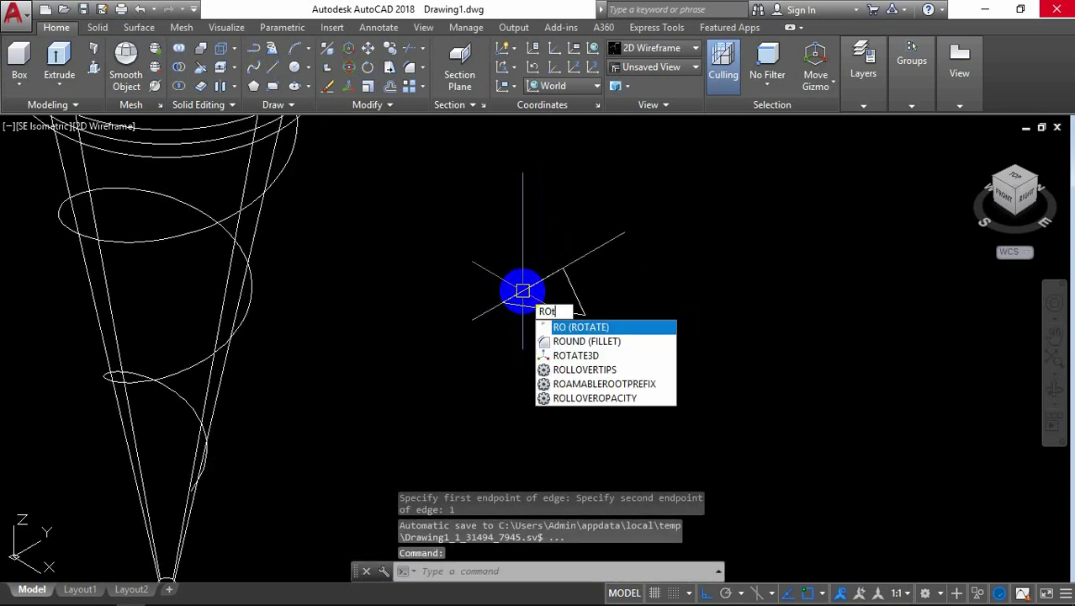
type("tat")
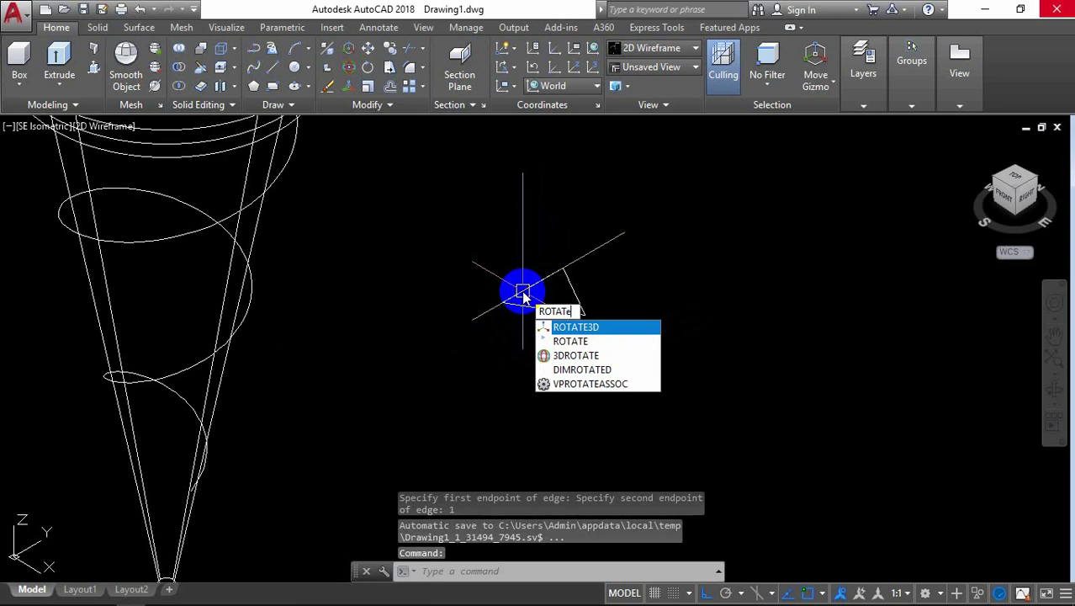
type("3D")
key("Return")
left_click(569, 281)
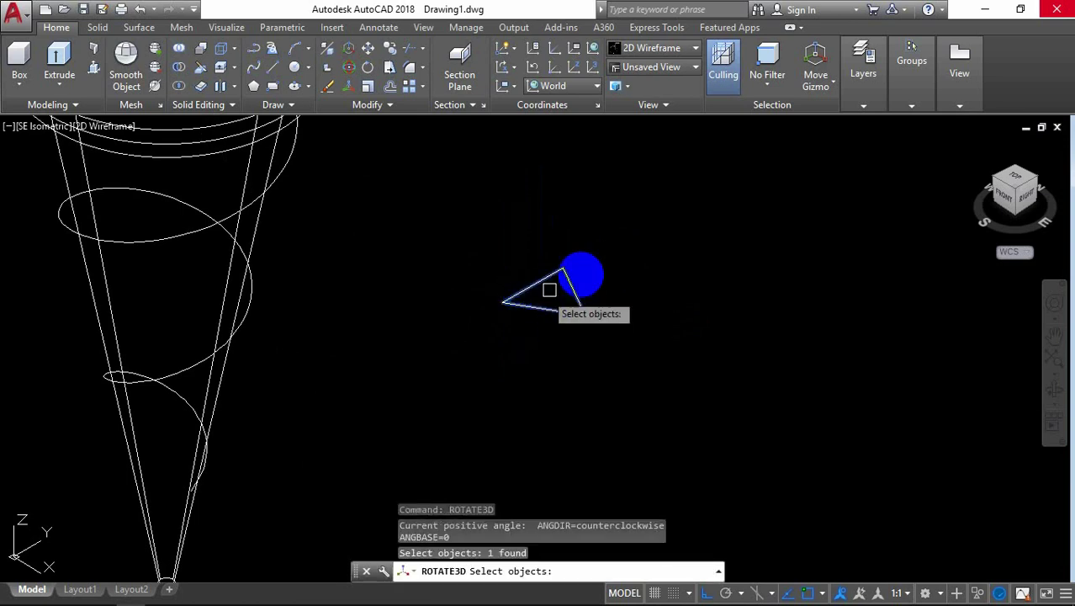
key("Return")
left_click(544, 309)
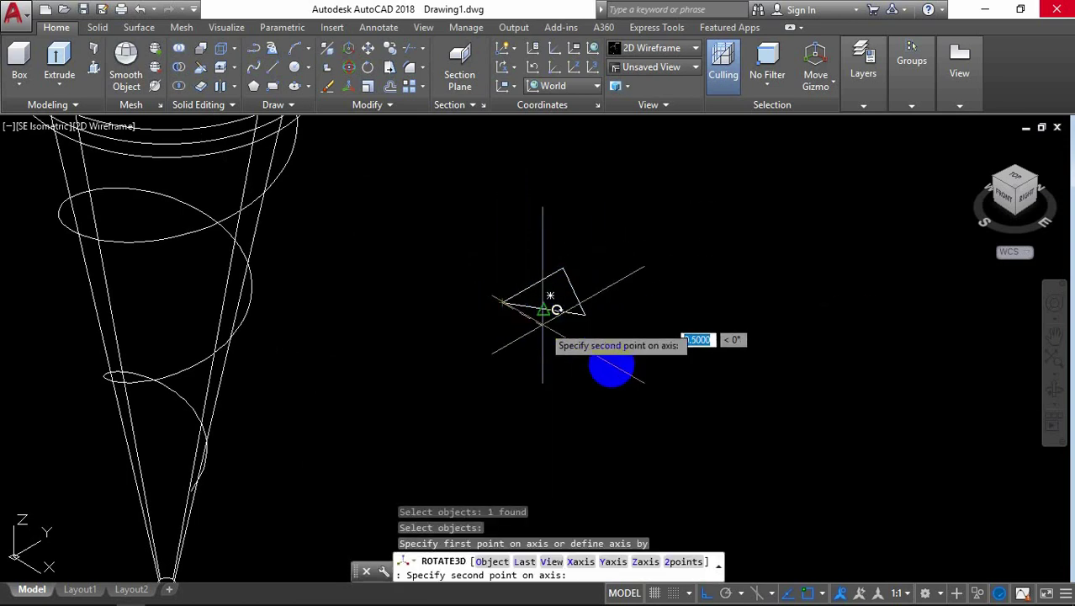
left_click(617, 368)
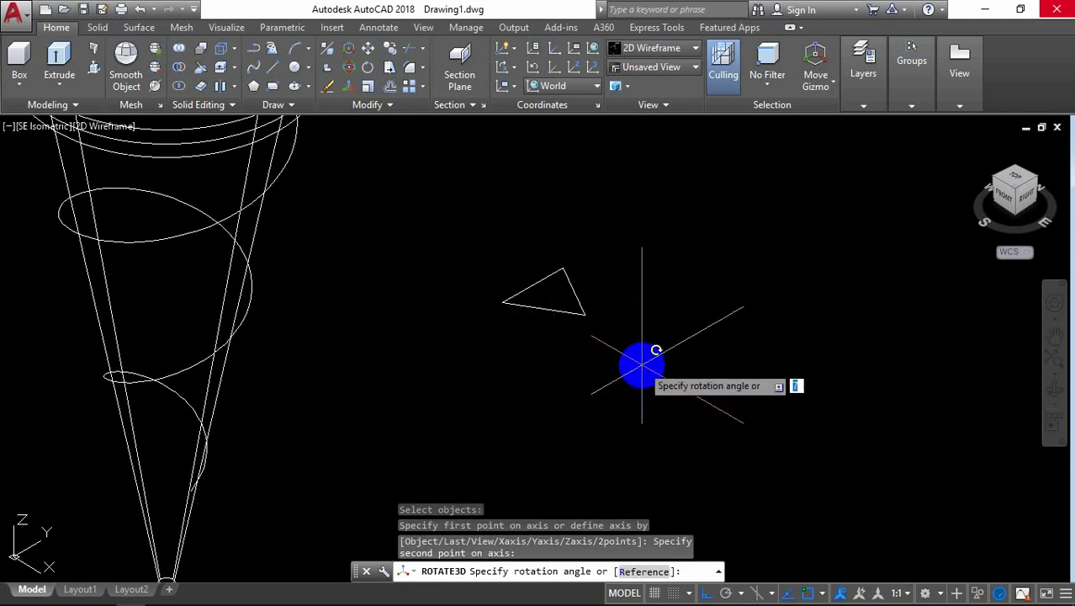
type("90")
key("Return")
scroll(456, 259, "down", 3)
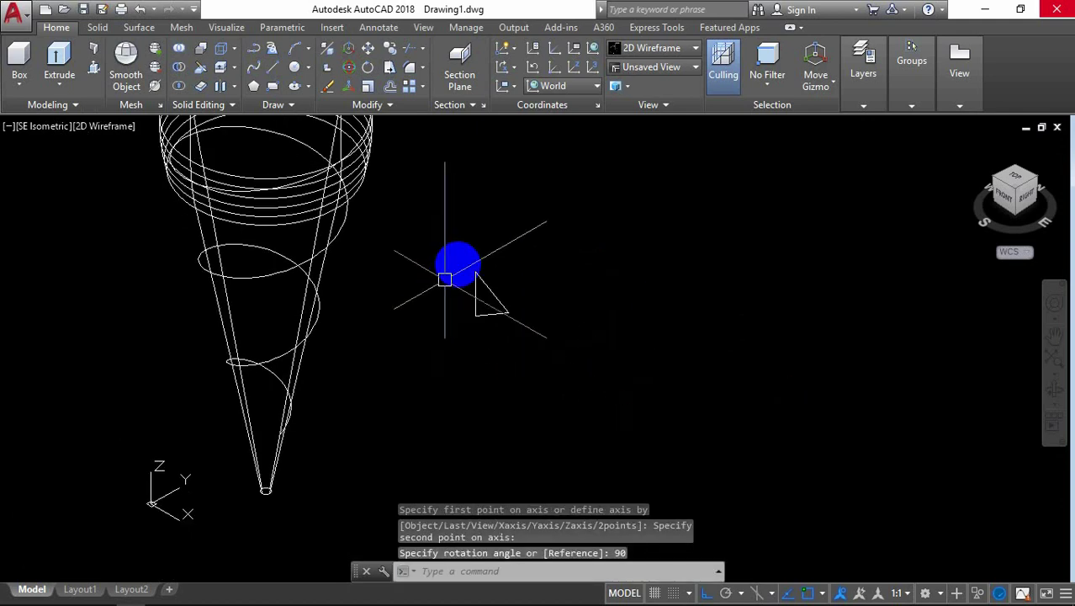
middle_click_drag(489, 255, 497, 371)
scroll(464, 307, "up", 2)
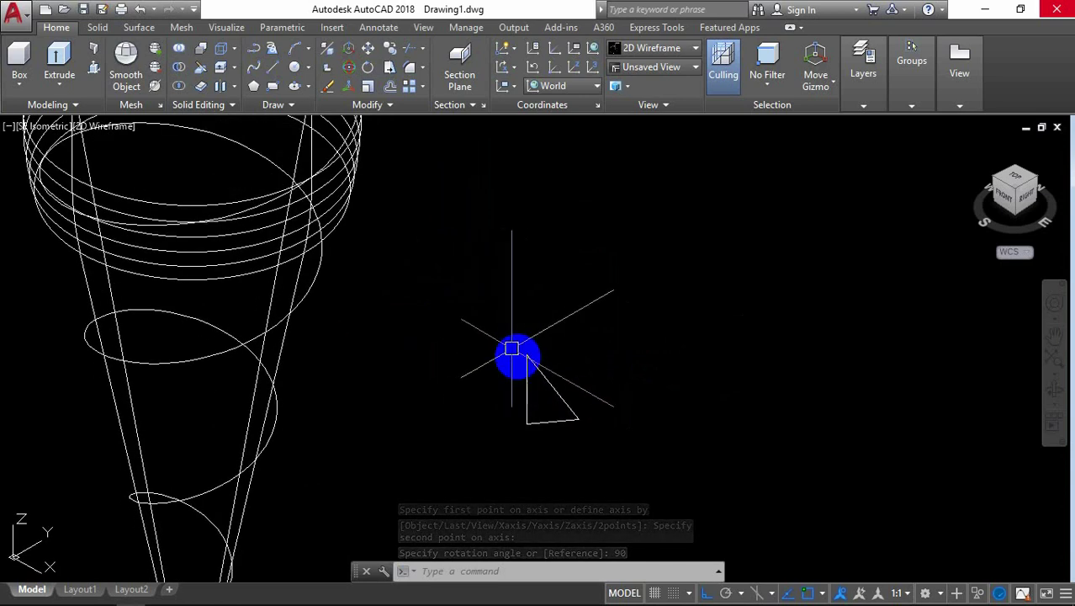
Copy the upright triangle from a base point on it to a spot near the cone-tip helix
type("ct o")
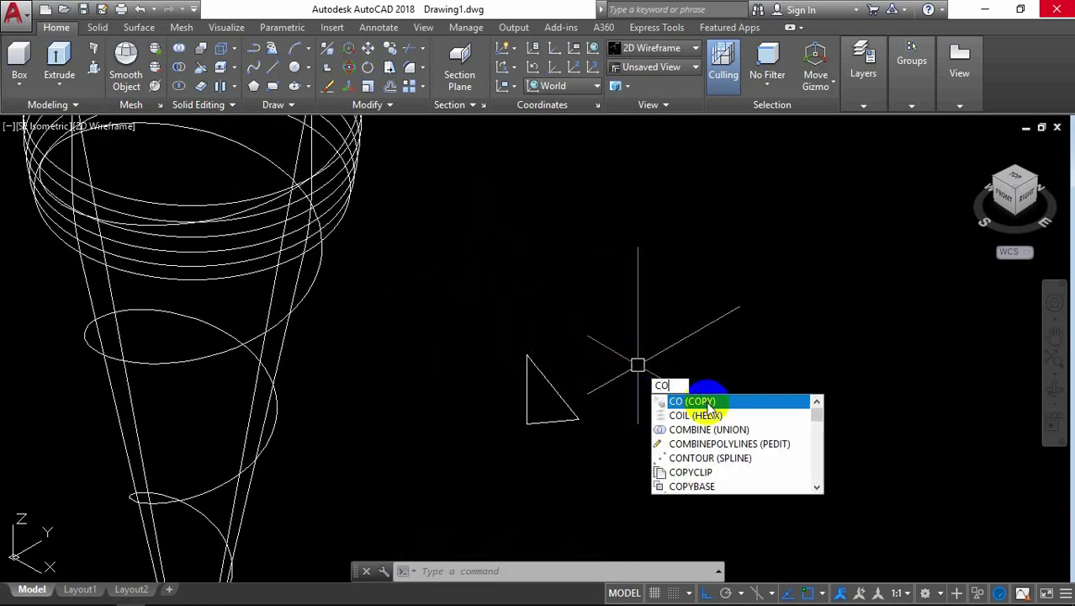
left_click(709, 395)
left_click(563, 400)
key("Return")
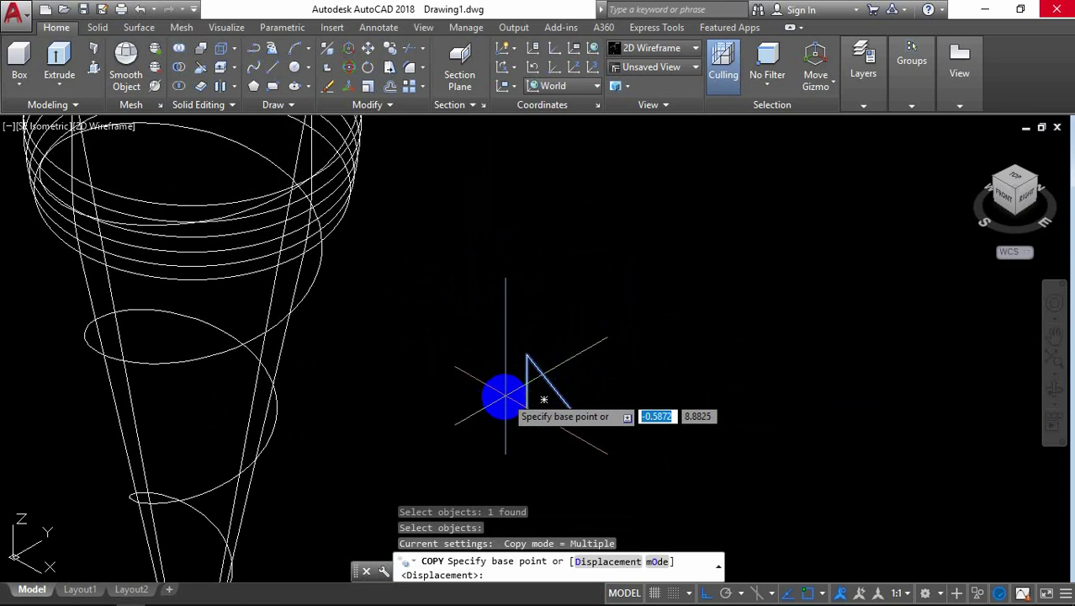
left_click(527, 389)
scroll(439, 256, "up", 2)
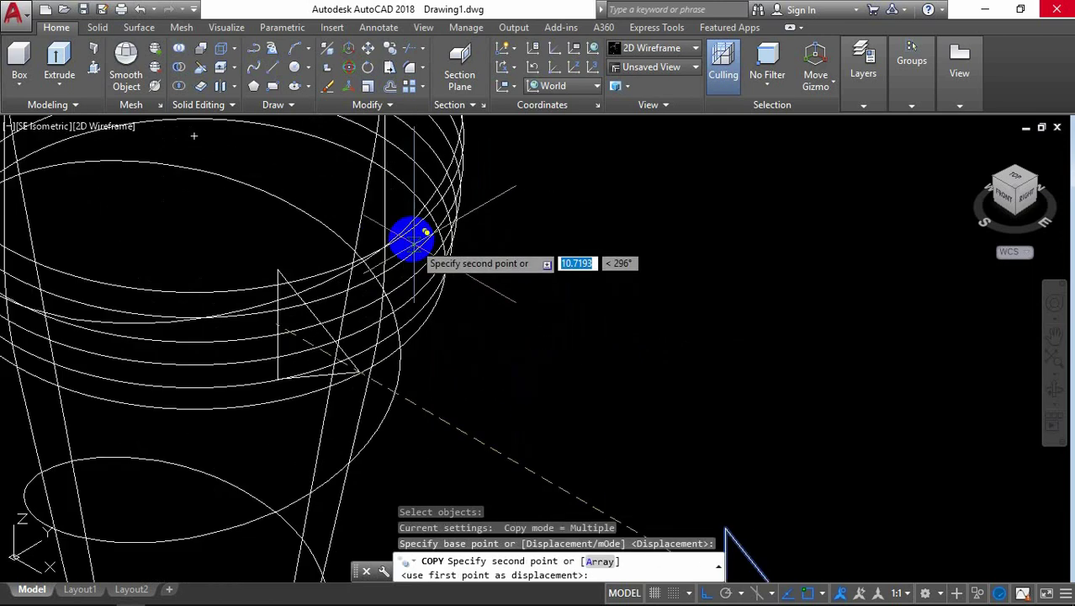
scroll(404, 229, "up", 2)
scroll(370, 236, "up", 2)
scroll(335, 240, "up", 1)
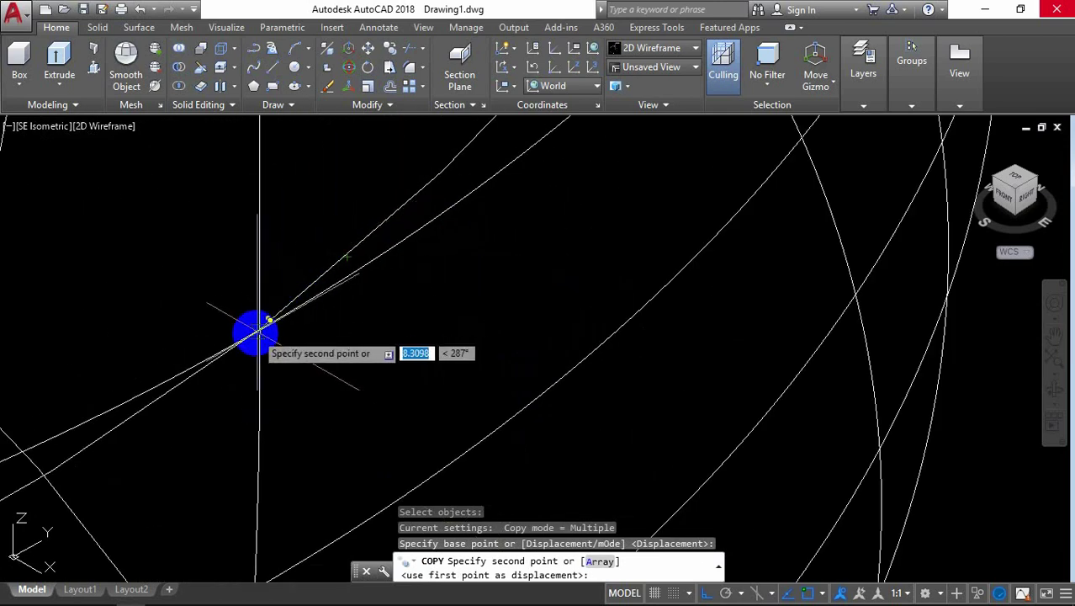
left_click(262, 327)
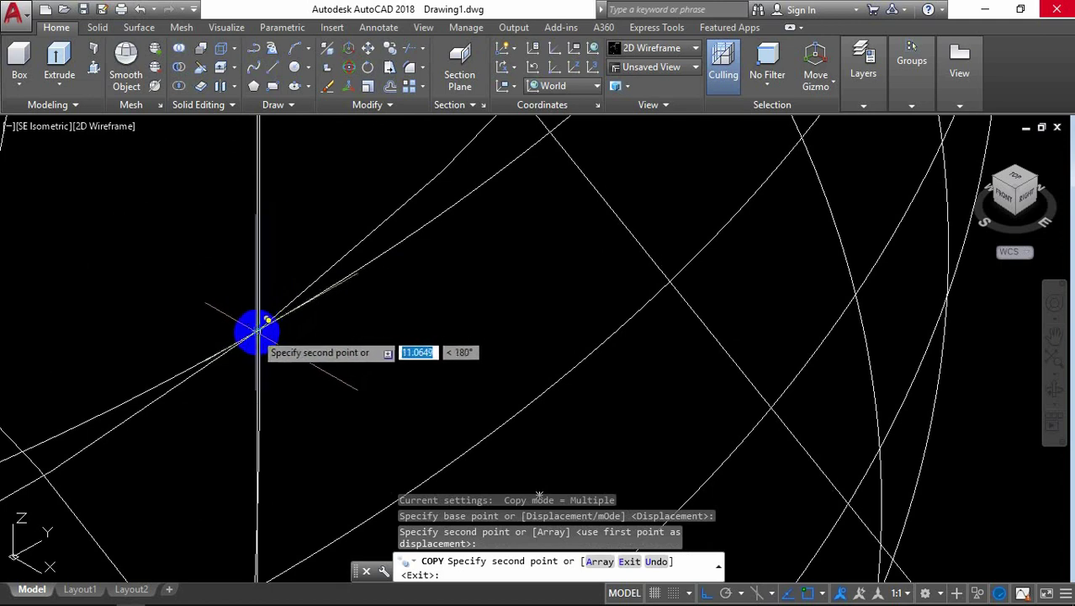
Toggle Ortho with F8 and place one more triangle copy before ending COPY
scroll(263, 326, "up", 2)
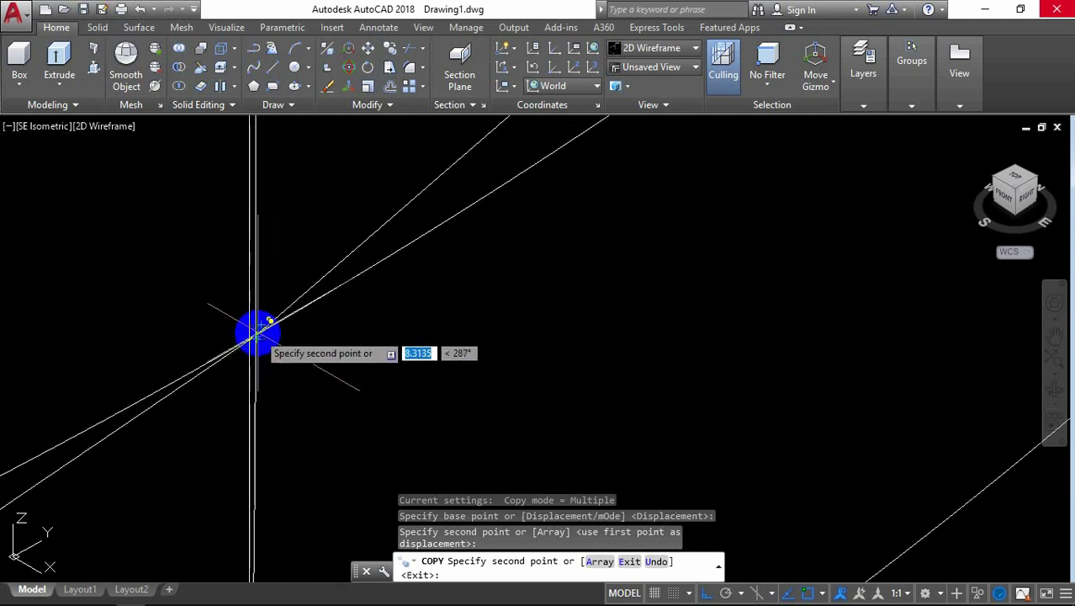
key("F8")
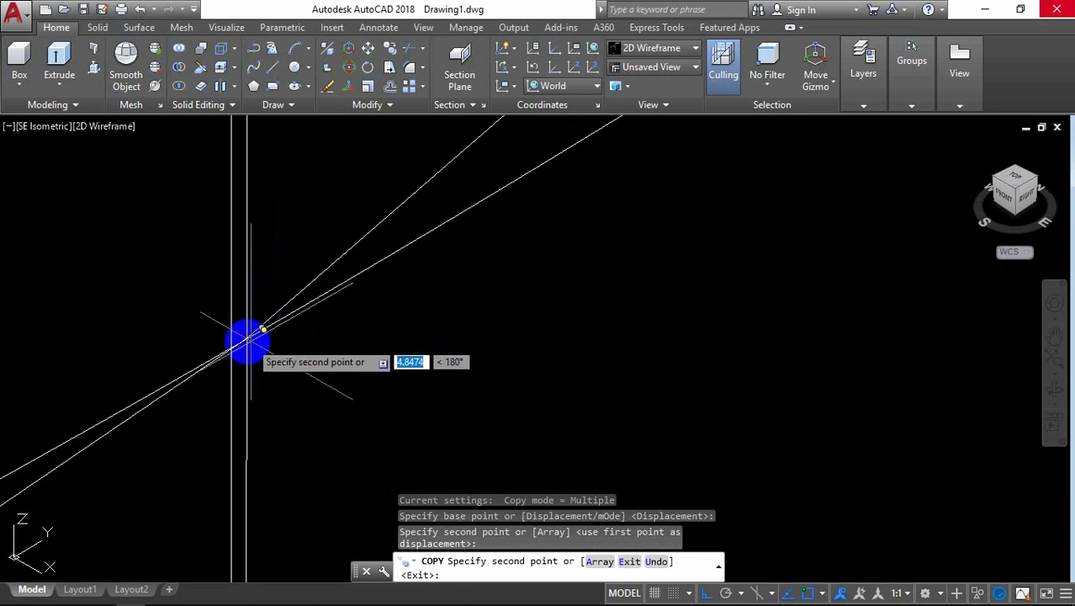
left_click(261, 329)
key("Return")
scroll(312, 312, "up", 1)
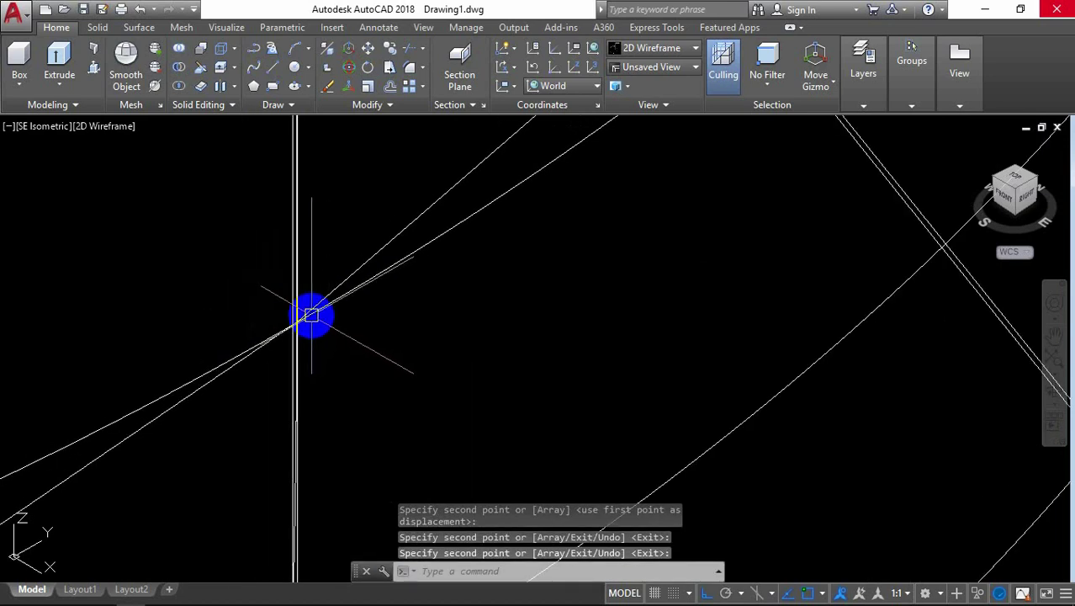
scroll(320, 316, "up", 1)
scroll(354, 332, "up", 1)
scroll(357, 343, "up", 1)
scroll(302, 292, "up", 1)
type("SWEEP")
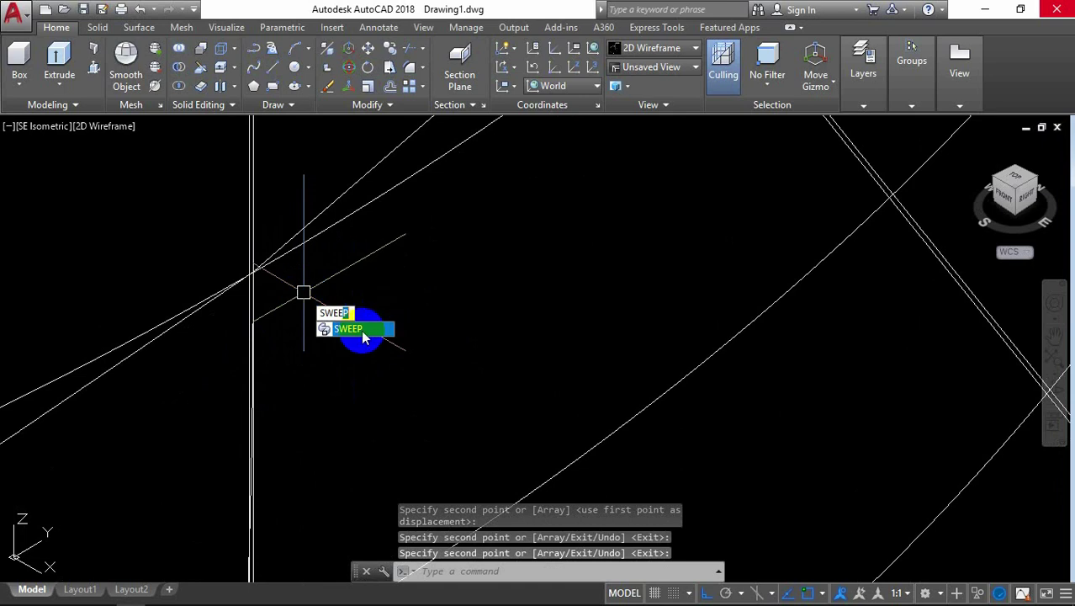
Sweep the triangle along the helix, using a base point picked on the triangle
key("Return")
scroll(324, 318, "up", 1)
left_click(240, 315)
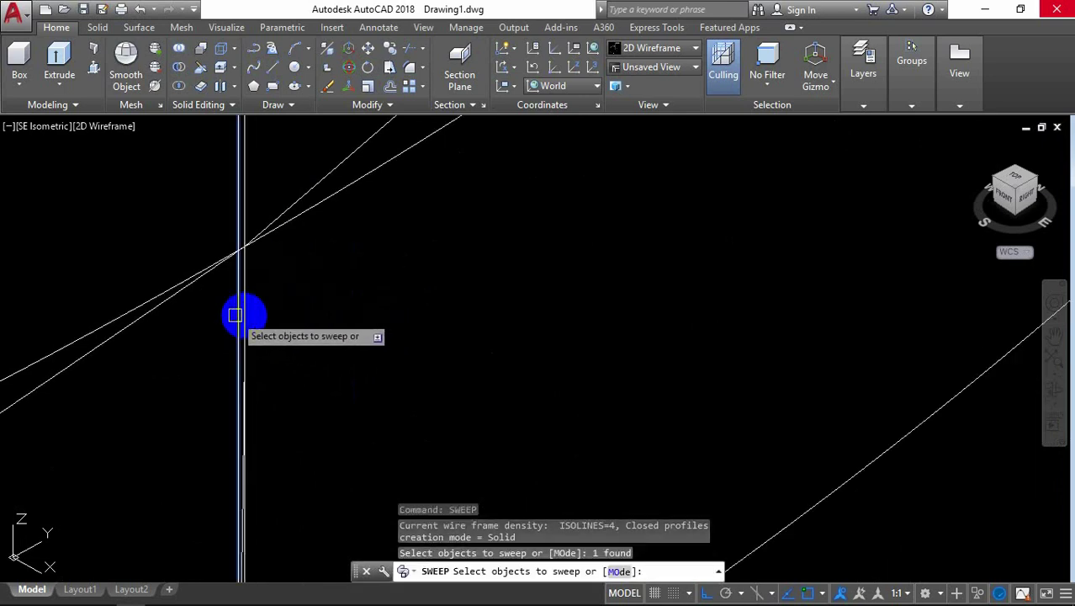
right_click(455, 248)
left_click(494, 260)
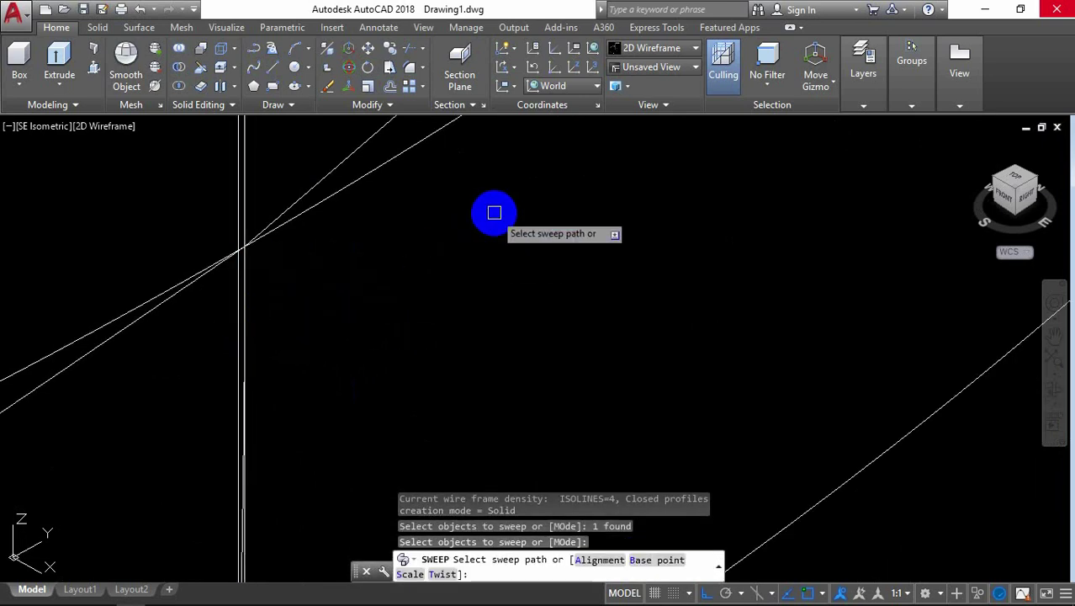
right_click(492, 212)
left_click(547, 281)
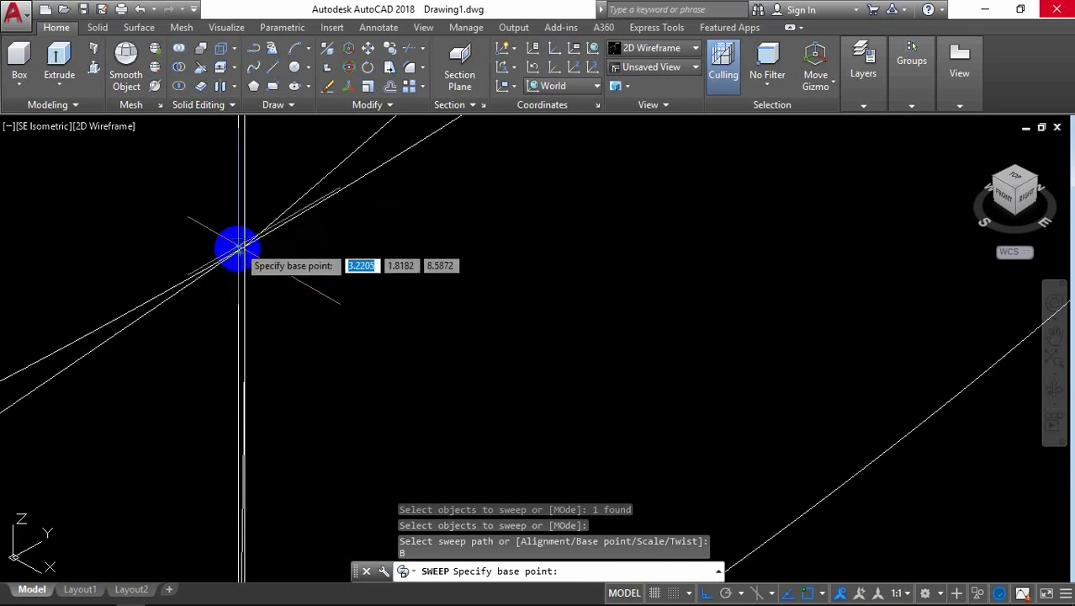
left_click(240, 249)
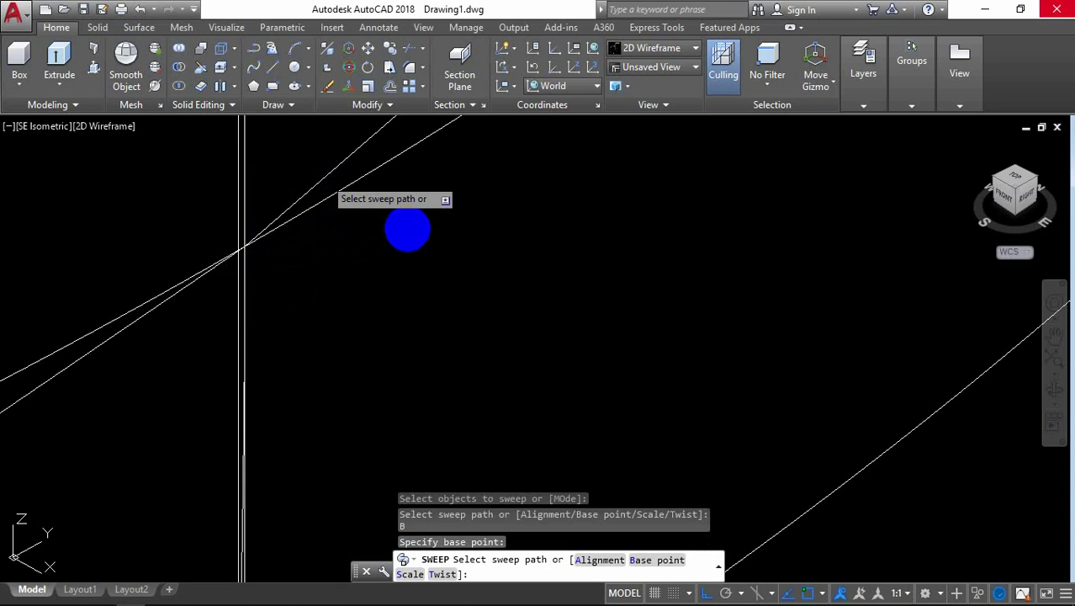
left_click(407, 229)
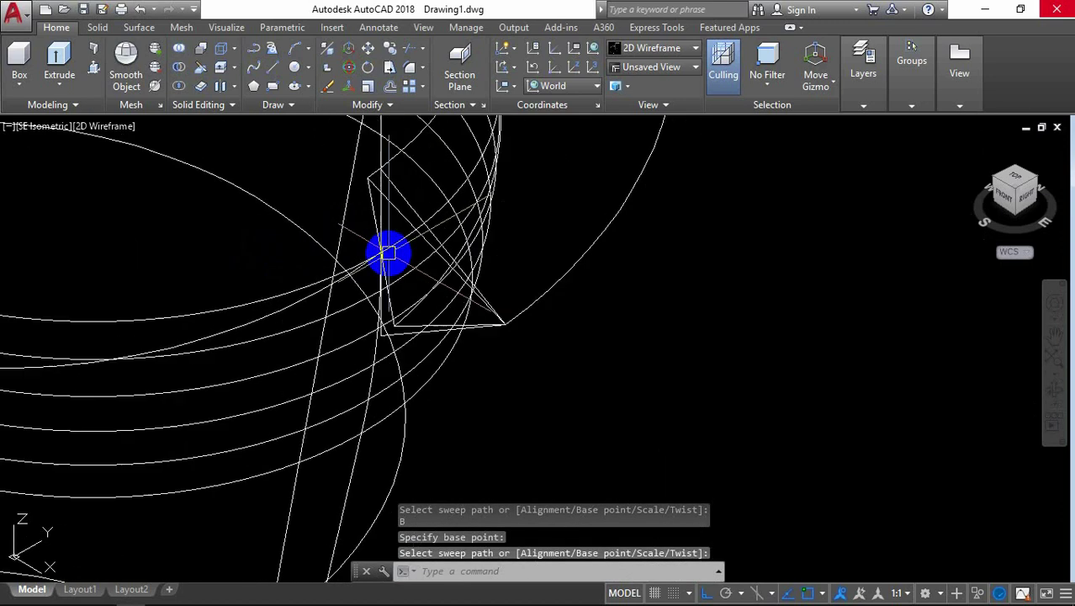
scroll(388, 252, "down", 5)
scroll(364, 240, "down", 1)
scroll(413, 311, "up", 1)
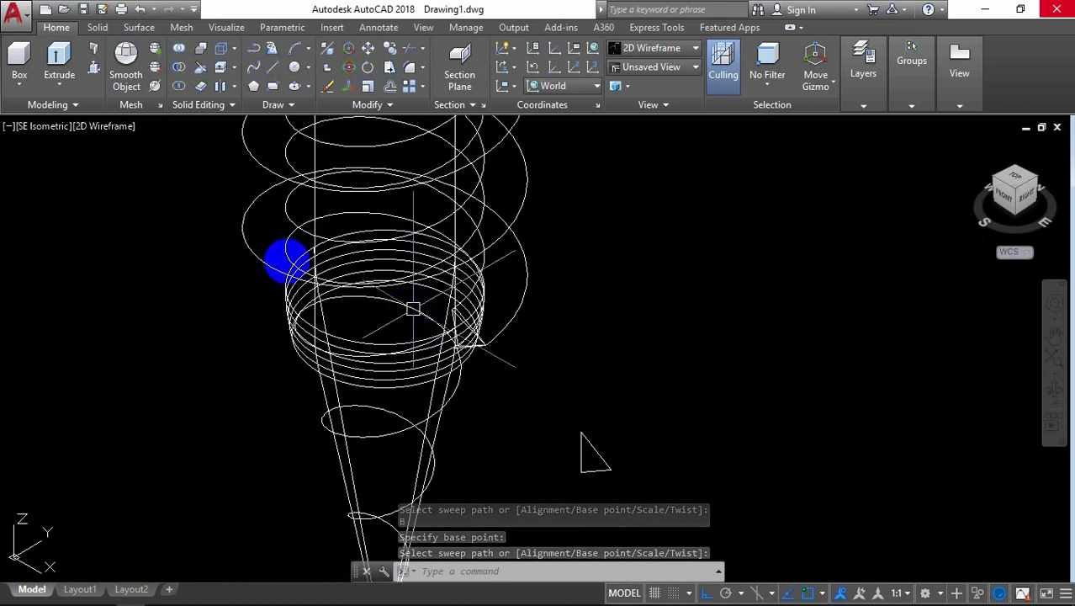
left_click(118, 127)
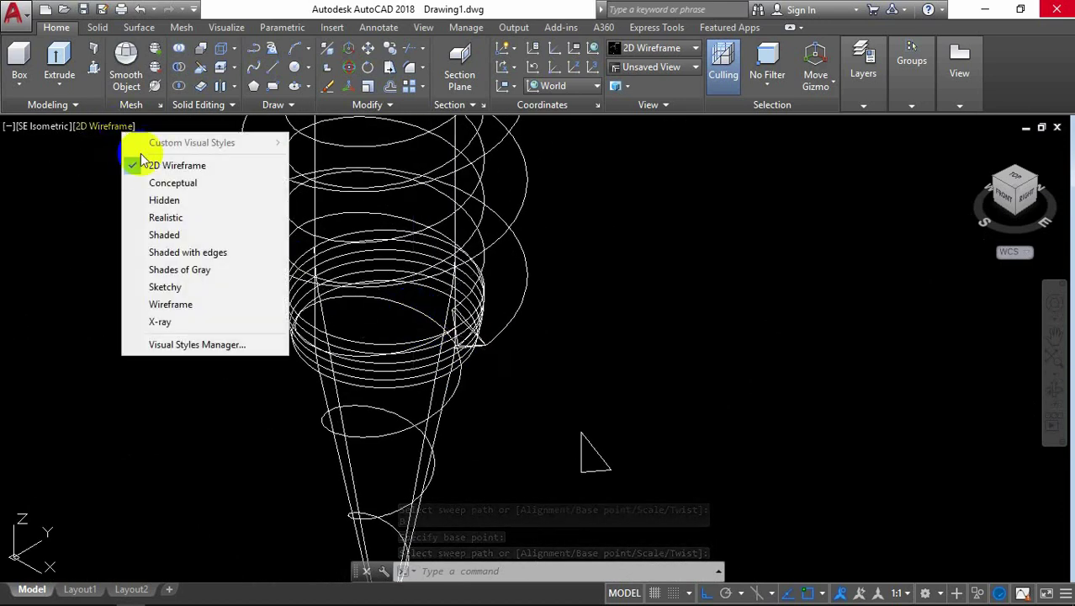
Set the viewport to Shaded and pan across the threaded screw
left_click(168, 235)
scroll(443, 235, "up", 2)
scroll(491, 285, "up", 2)
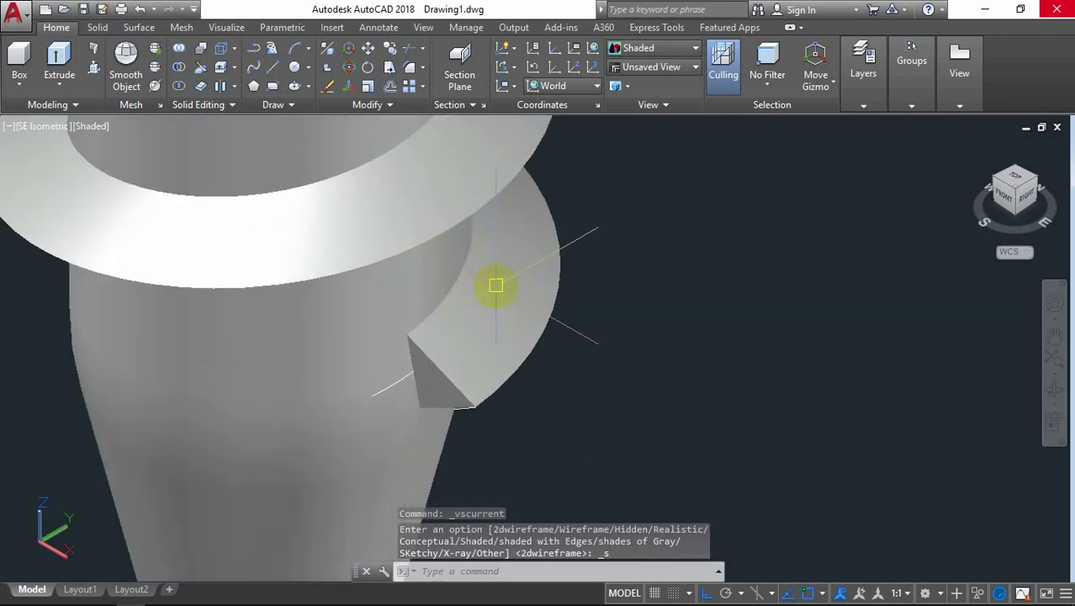
scroll(496, 285, "down", 2)
scroll(496, 285, "down", 2)
middle_click_drag(523, 305, 499, 303)
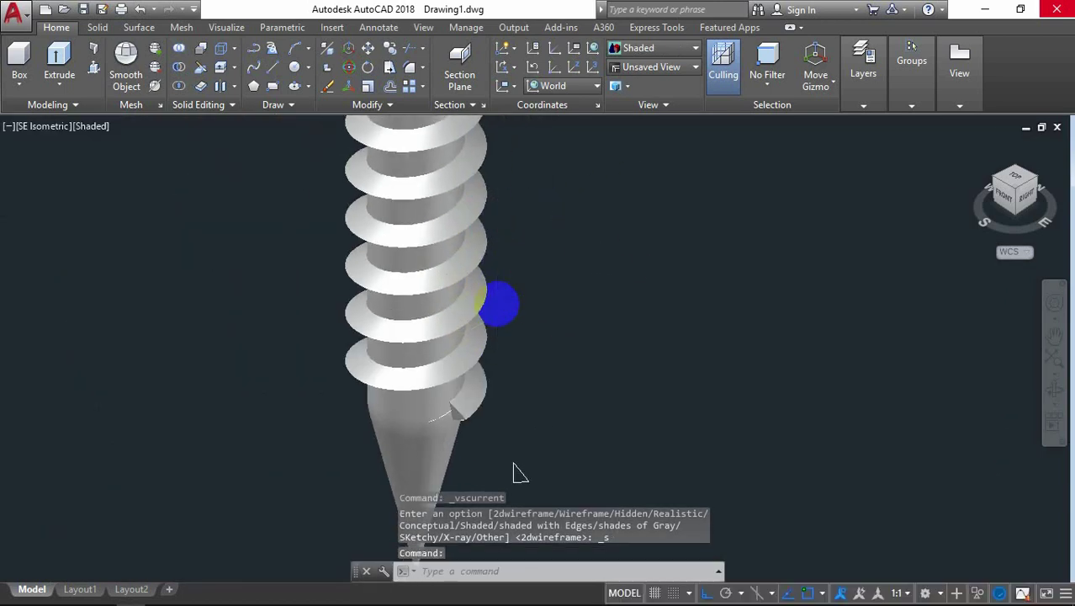
scroll(480, 163, "down", 4)
scroll(479, 159, "up", 3)
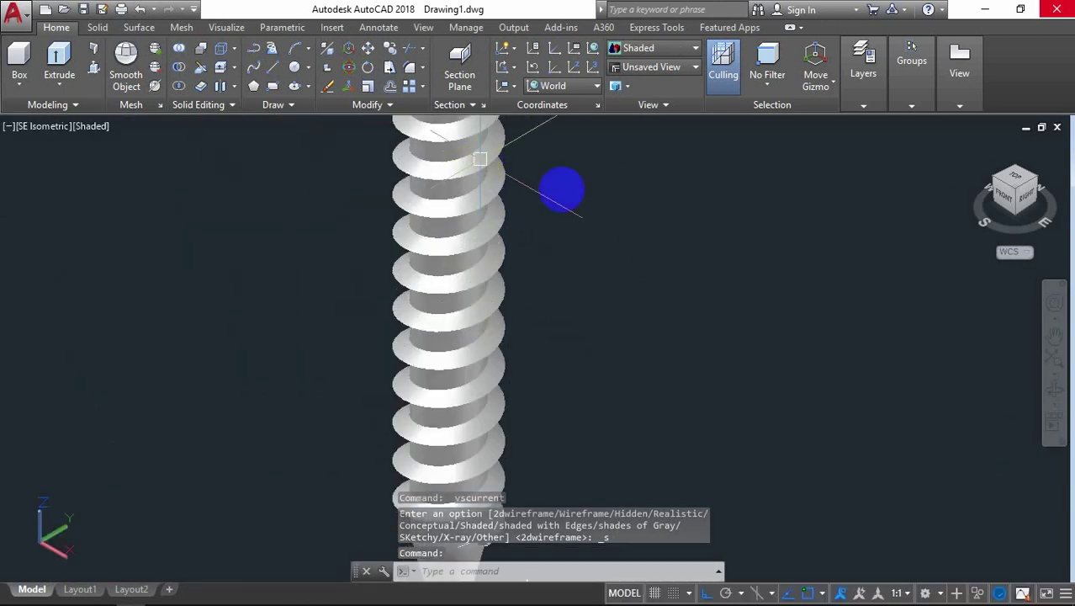
Orbit to view the screw from behind, then return to SE Isometric
left_click(1051, 386)
mouse_move(775, 339)
left_mouse_down()
mouse_move(497, 319)
mouse_move(509, 202)
mouse_move(515, 300)
mouse_move(811, 341)
mouse_move(804, 329)
mouse_move(612, 317)
mouse_move(561, 272)
mouse_move(440, 348)
mouse_move(639, 249)
left_mouse_up()
right_click(656, 234)
left_click(702, 247)
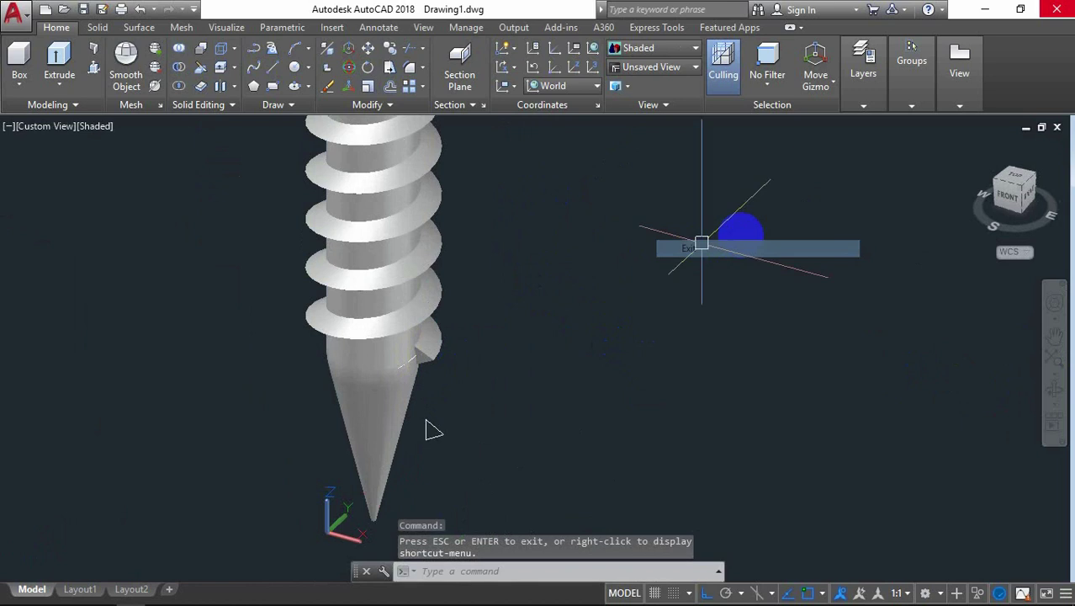
left_click(1024, 190)
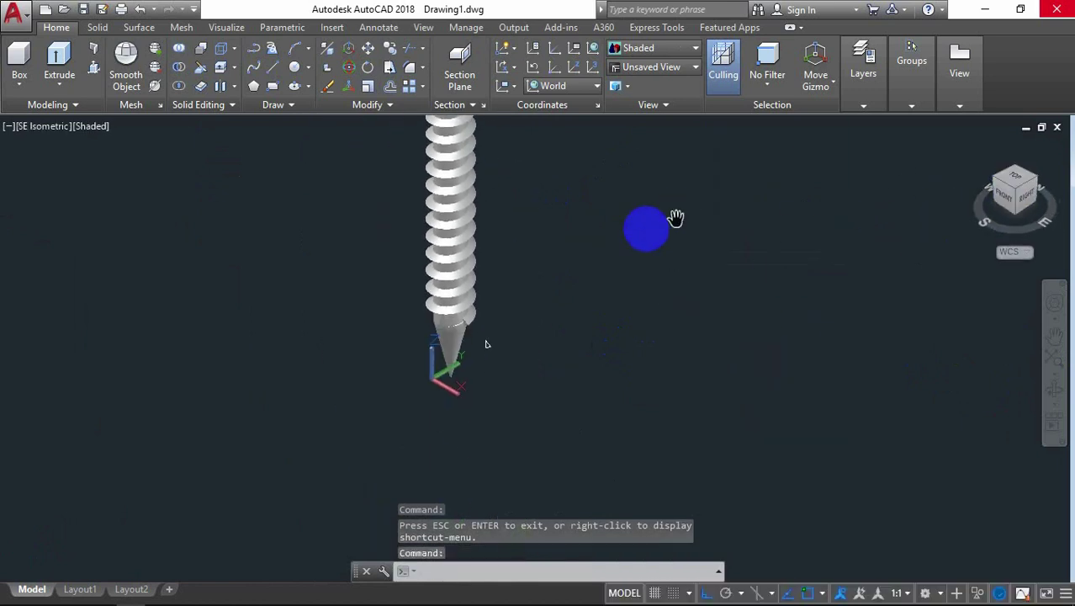
scroll(485, 343, "up", 5)
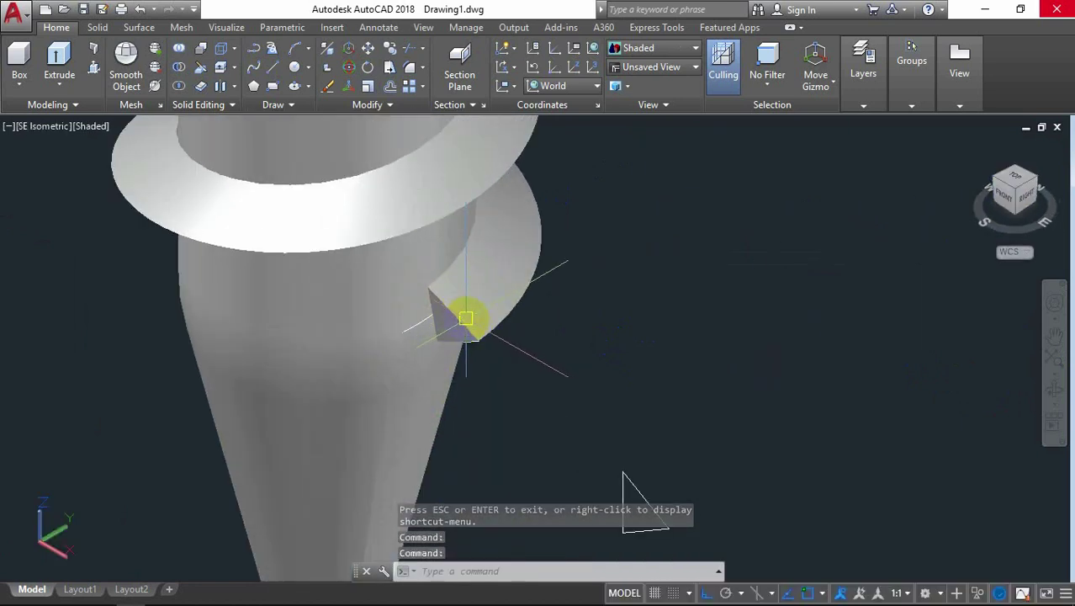
Return the display to 2D Wireframe and frame the screw tip
left_click(87, 126)
left_click(143, 163)
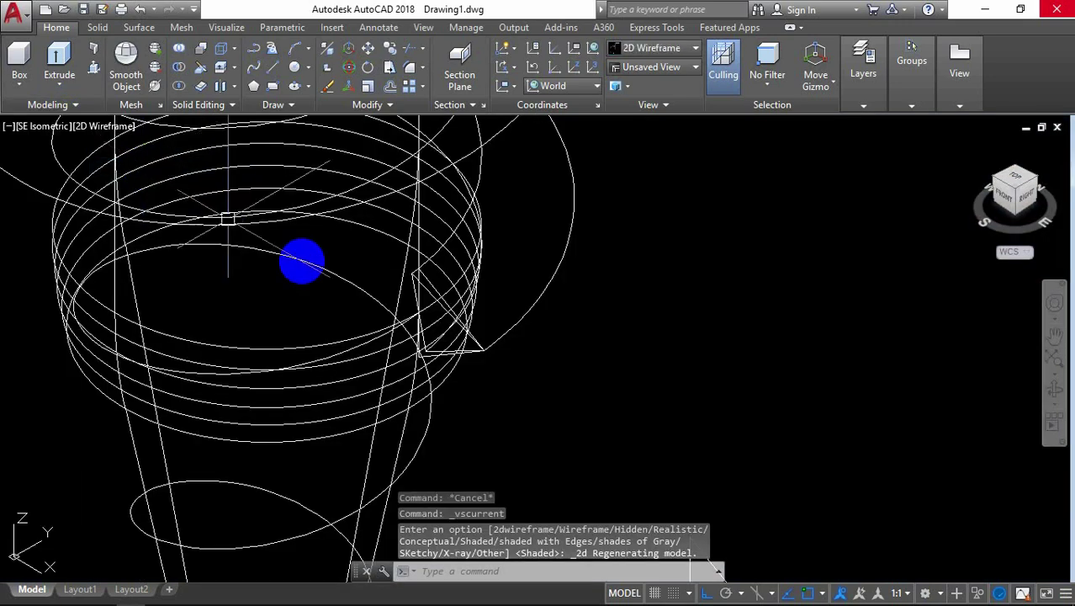
middle_click_drag(426, 322, 508, 276)
scroll(527, 259, "down", 3)
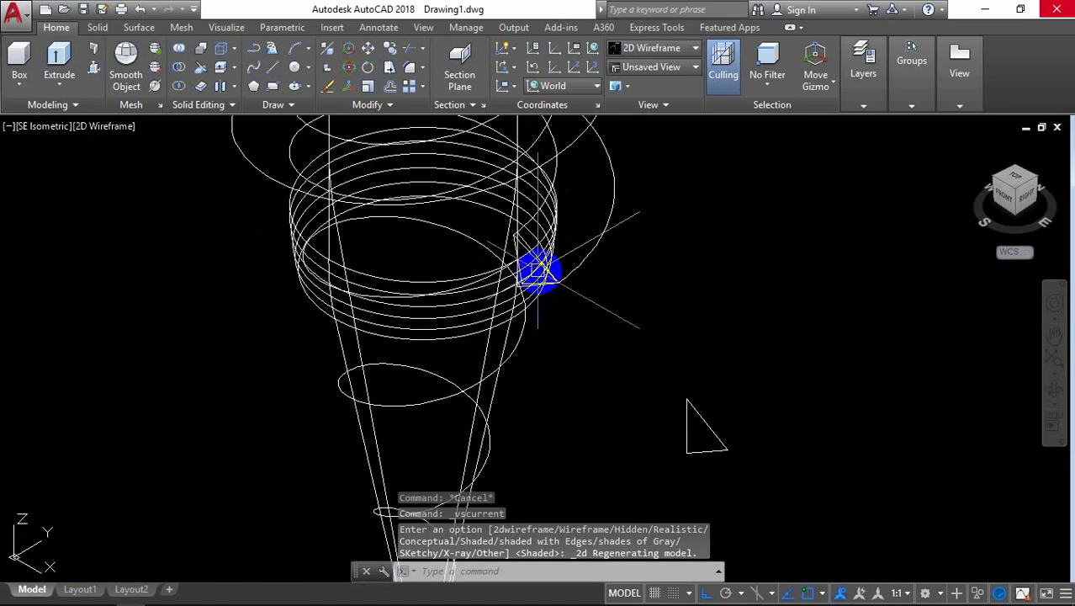
scroll(660, 227, "up", 3)
type("SWEE")
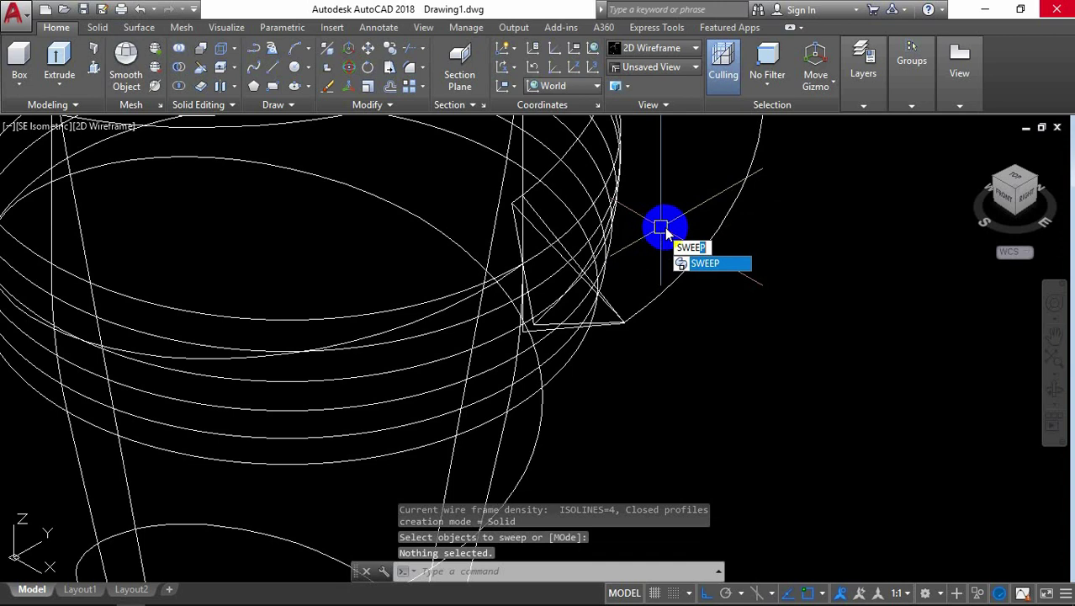
Start another sweep of the triangle, setting its base point at the line intersection
key("Return")
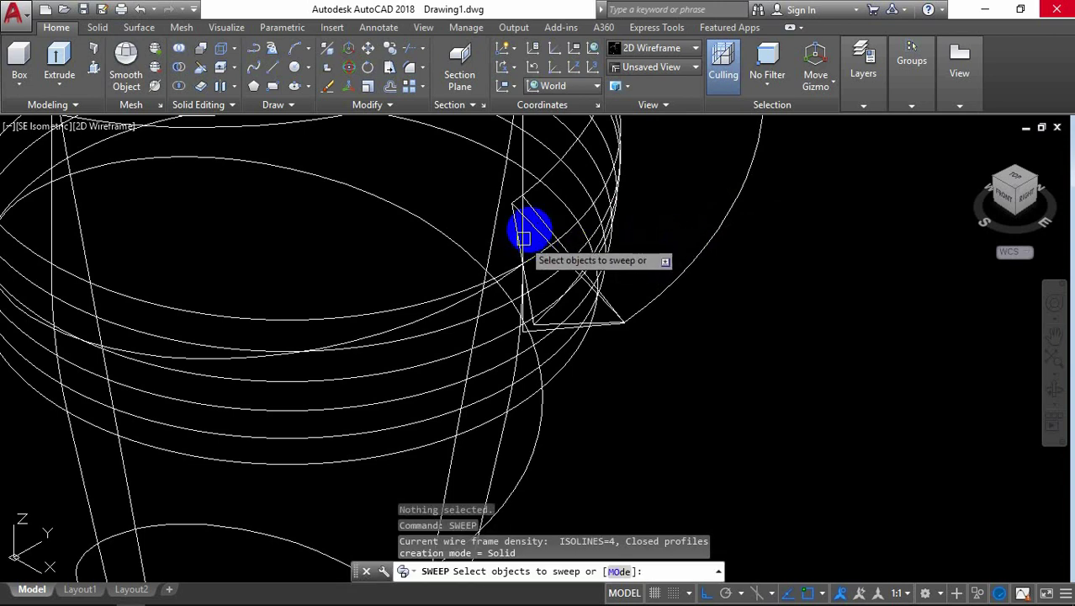
left_click(539, 217)
right_click(686, 212)
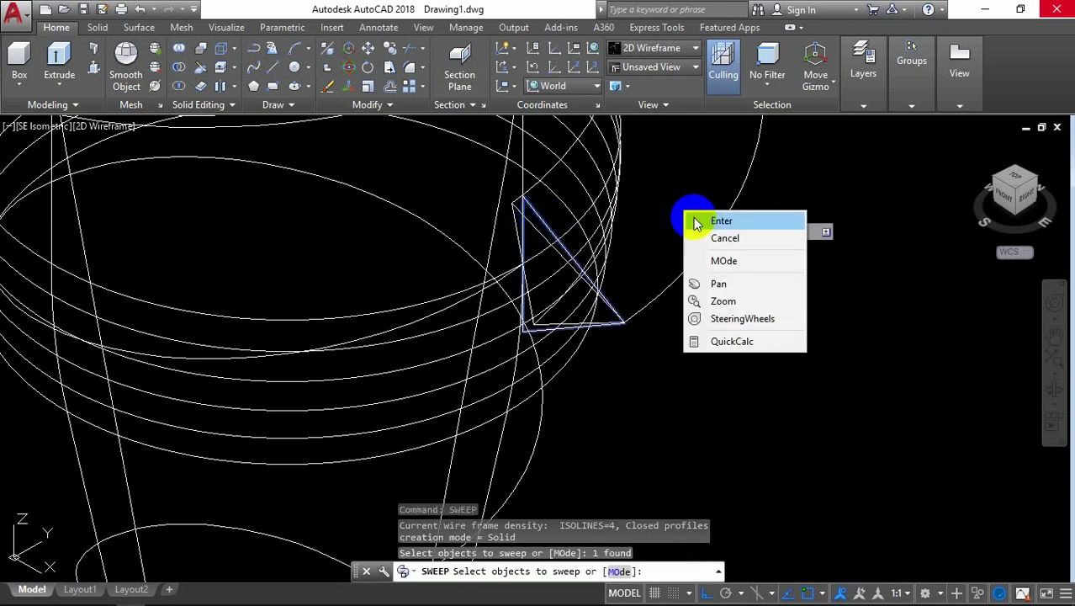
left_click(719, 222)
right_click(664, 209)
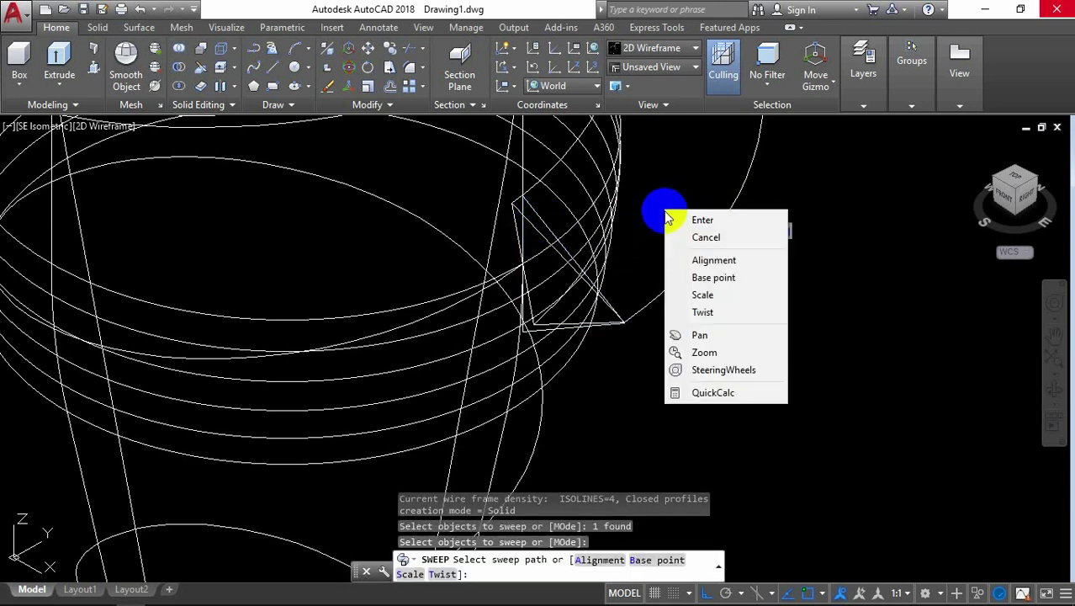
left_click(698, 276)
scroll(511, 278, "up", 2)
scroll(529, 251, "up", 2)
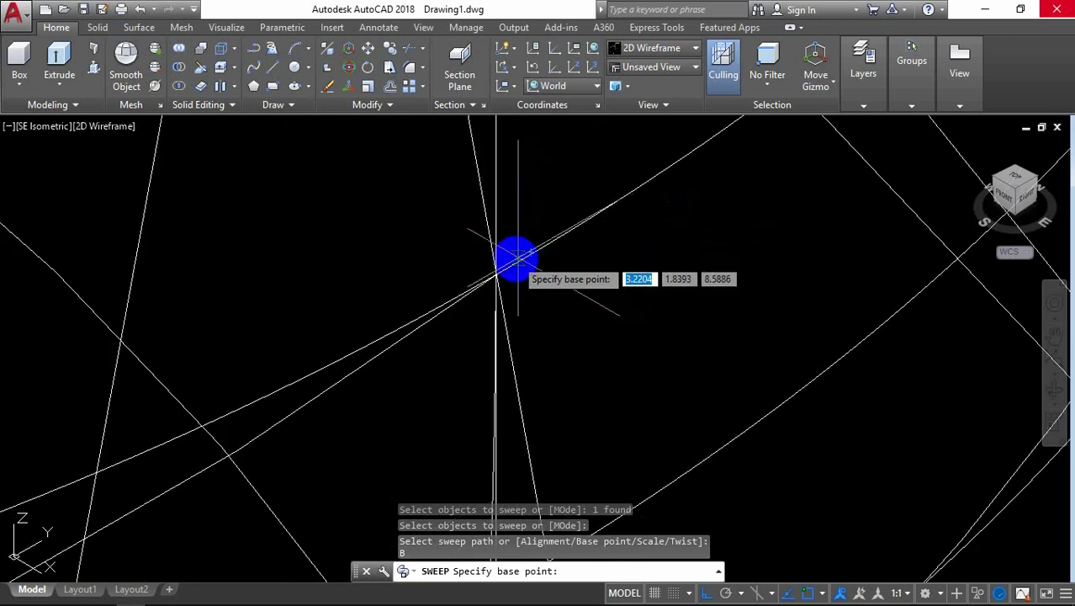
scroll(508, 261, "up", 2)
scroll(496, 279, "up", 1)
scroll(386, 332, "up", 1)
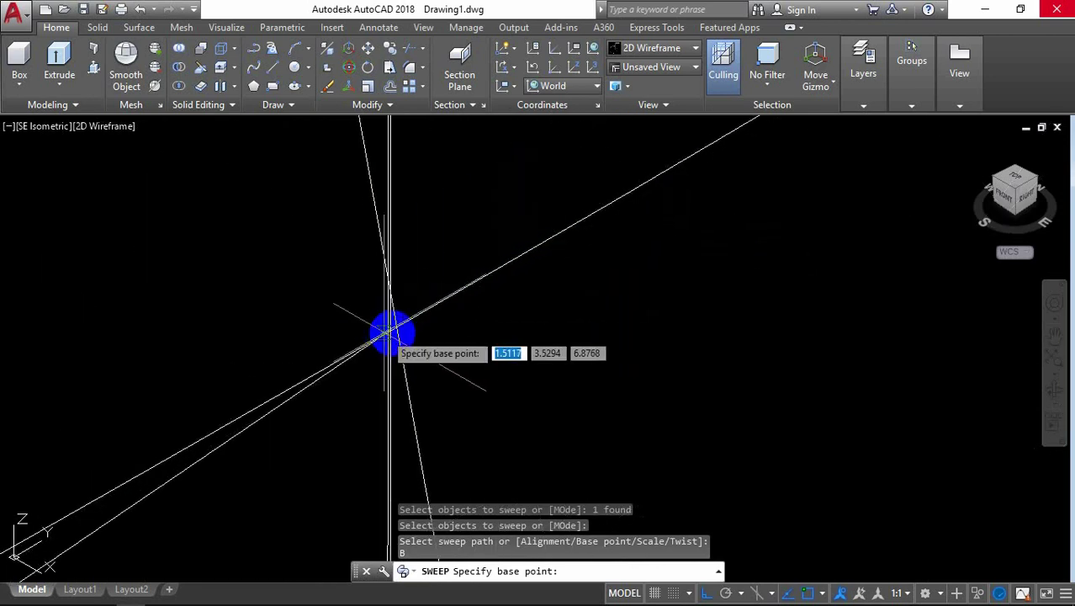
scroll(394, 332, "up", 1)
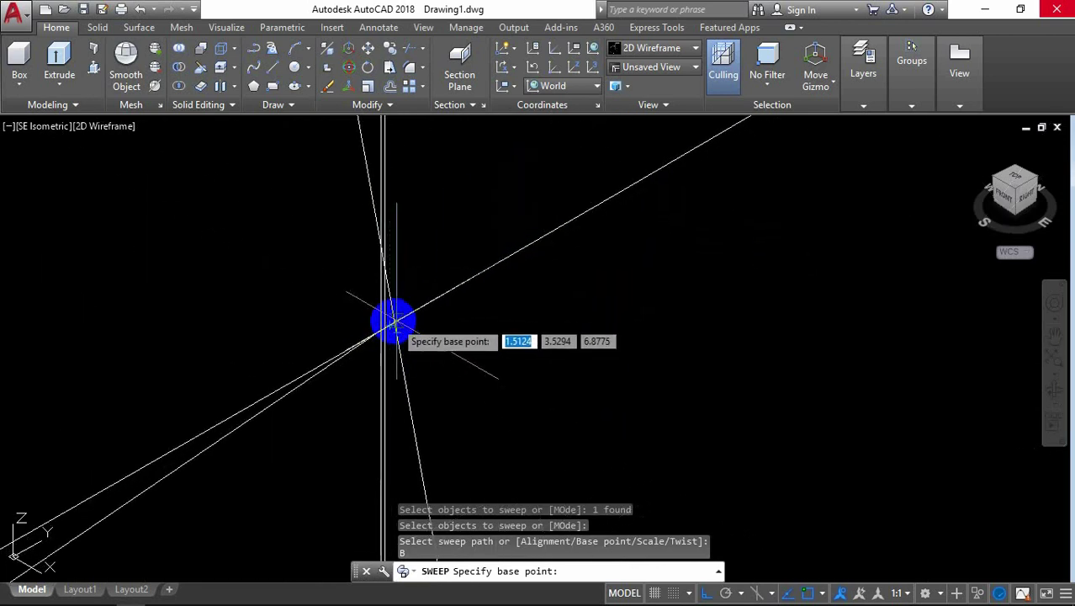
left_click(394, 323)
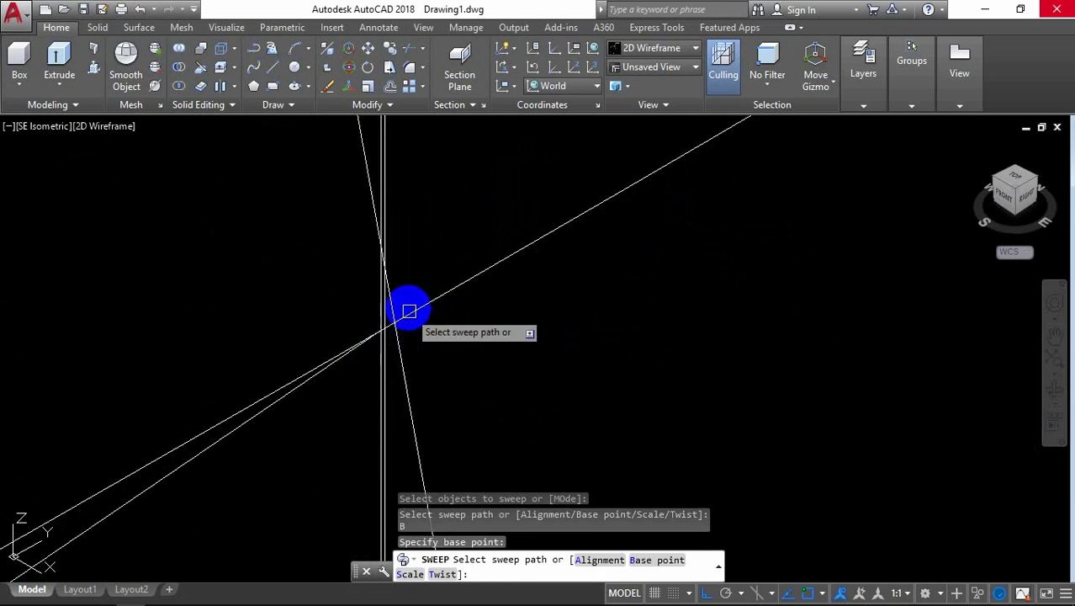
Give the sweep a 0.2 scale and run it along the cone-tip helix
scroll(403, 303, "down", 1)
scroll(401, 300, "down", 1)
scroll(400, 300, "down", 1)
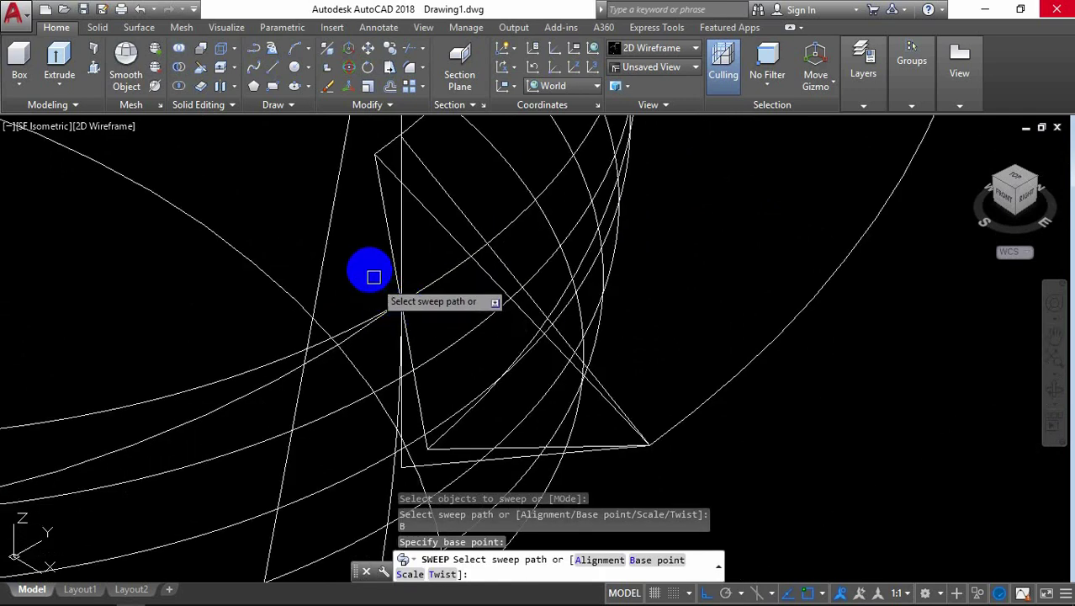
right_click(370, 272)
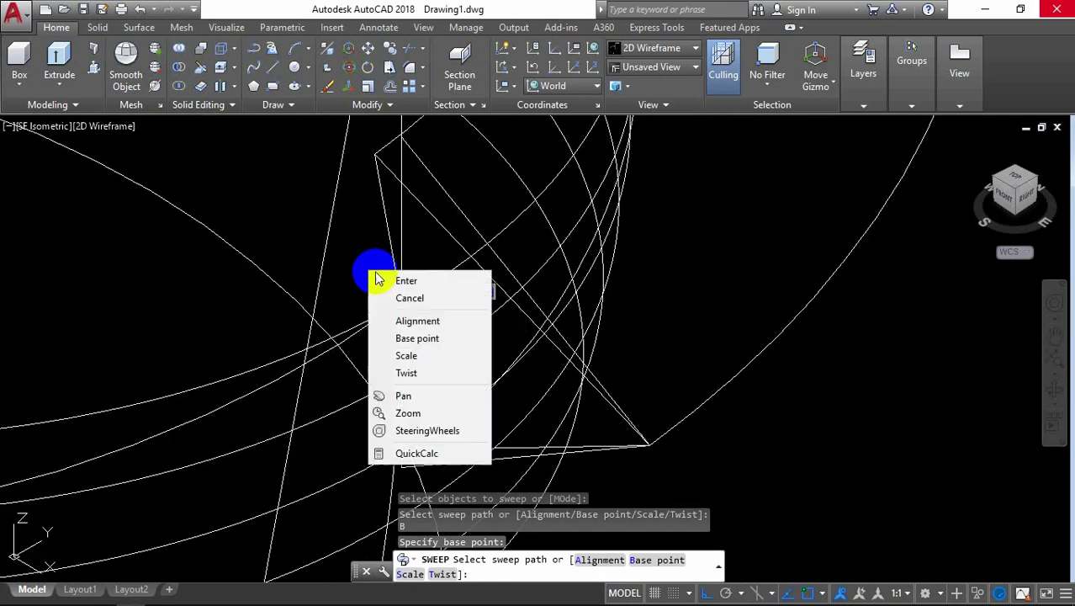
left_click(410, 357)
type(".2")
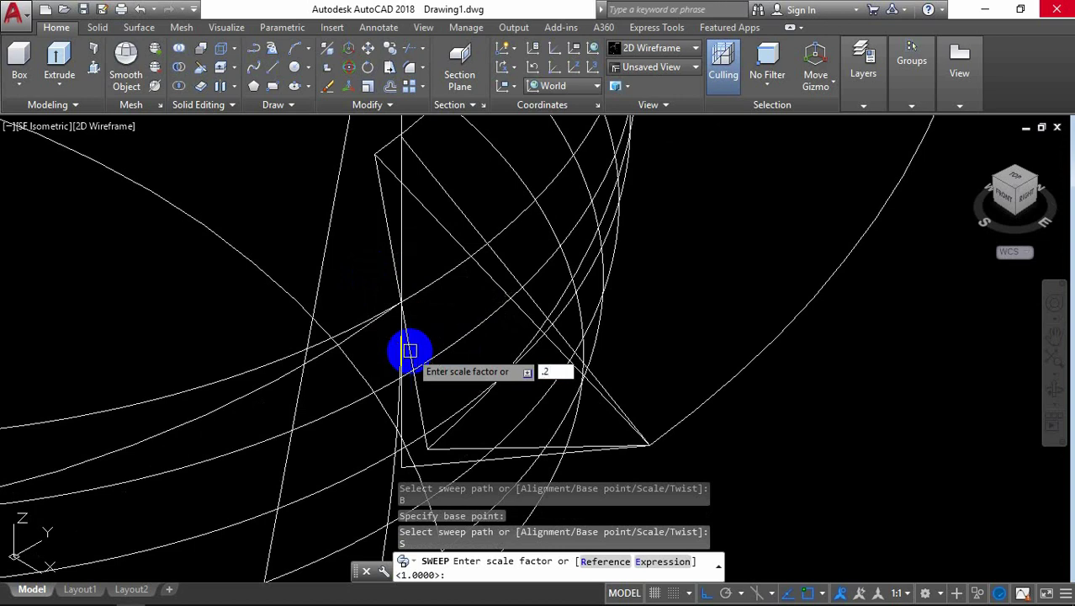
key("Return")
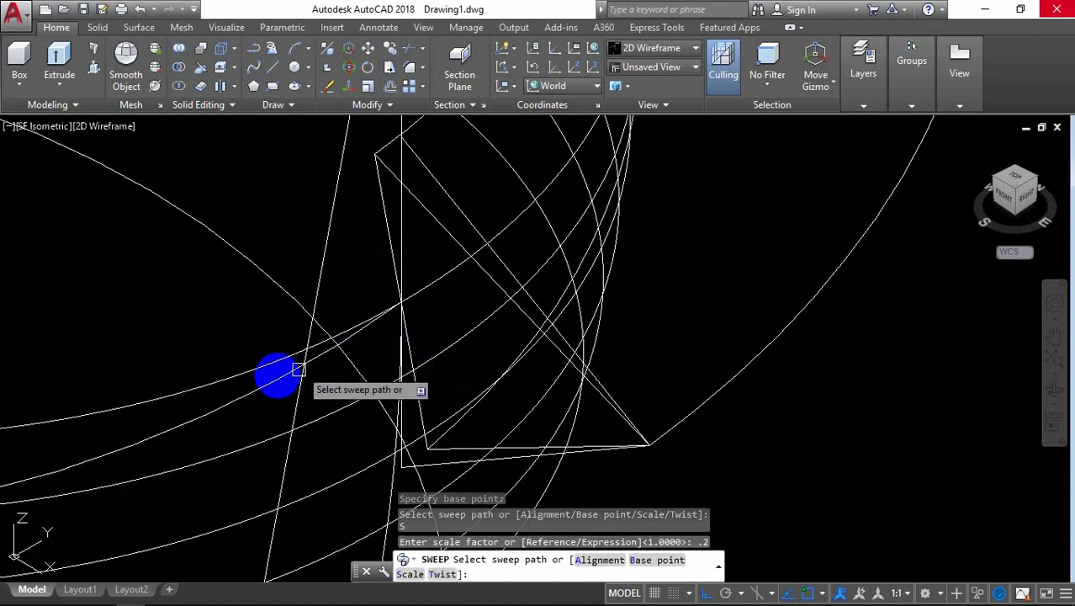
left_click(271, 380)
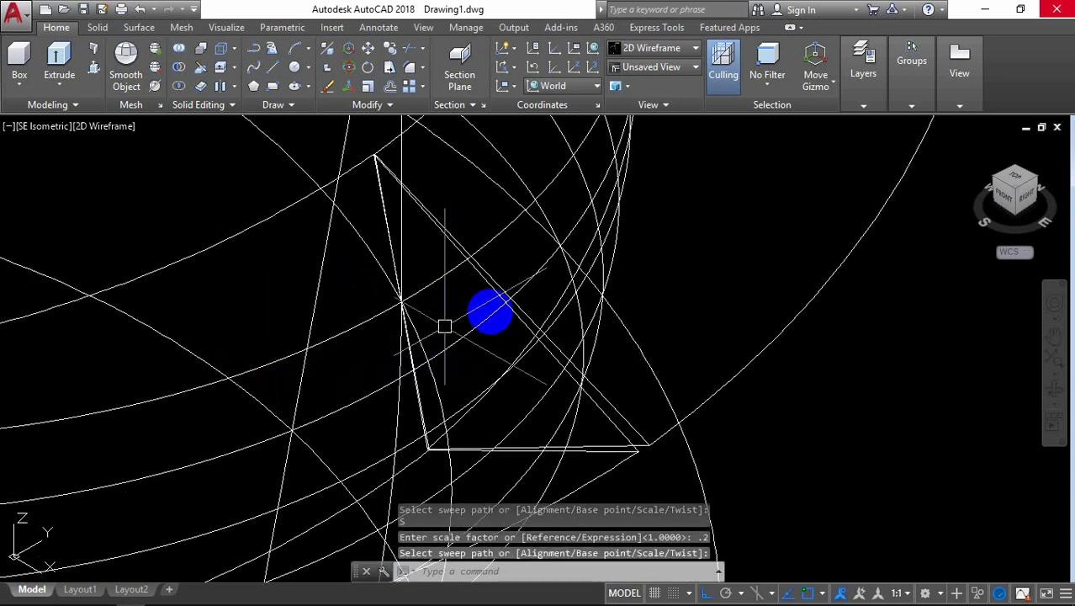
scroll(533, 296, "down", 3)
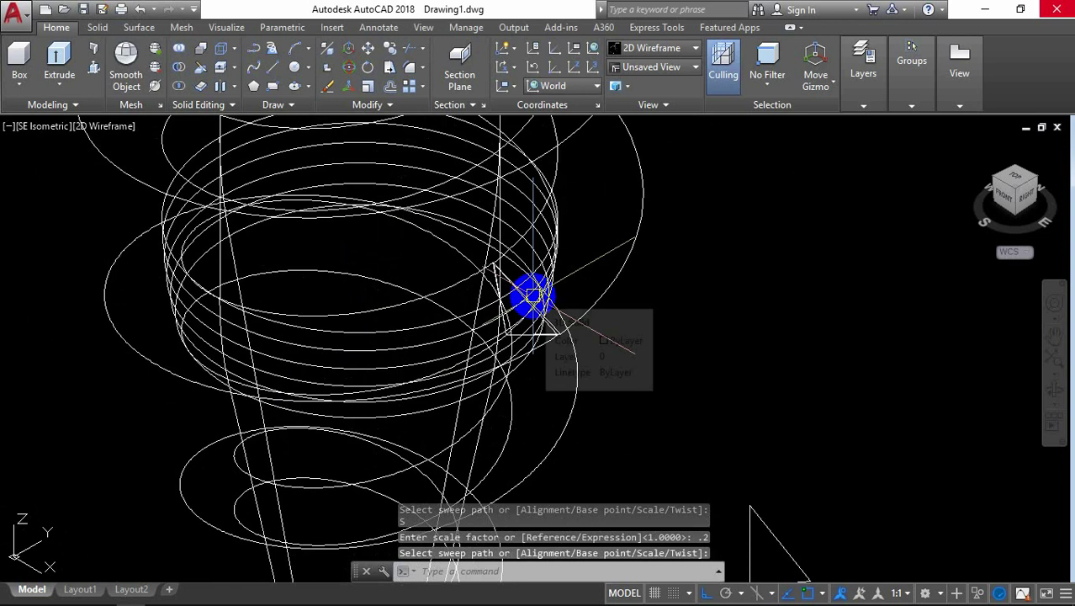
scroll(533, 295, "down", 2)
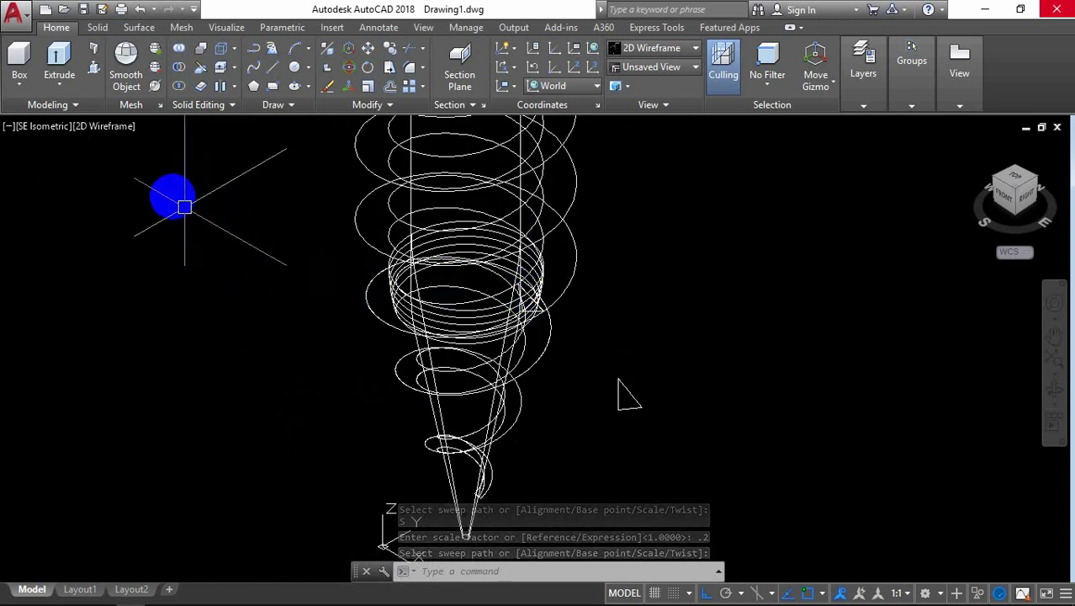
left_click(117, 128)
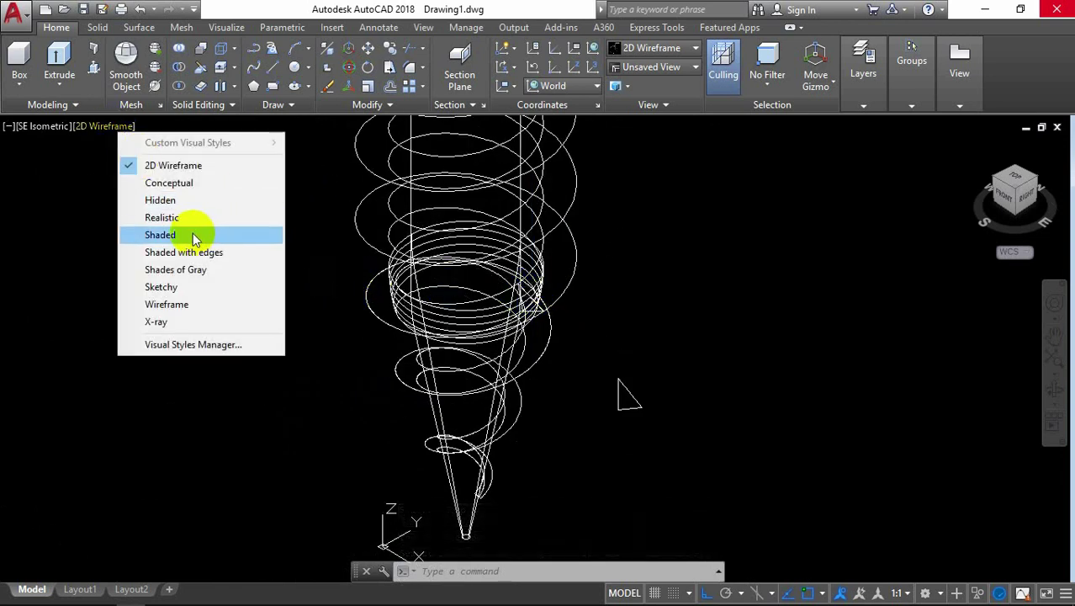
Switch to Shaded and zoom in close on the screw's pointed tip
left_click(269, 228)
scroll(640, 404, "down", 1)
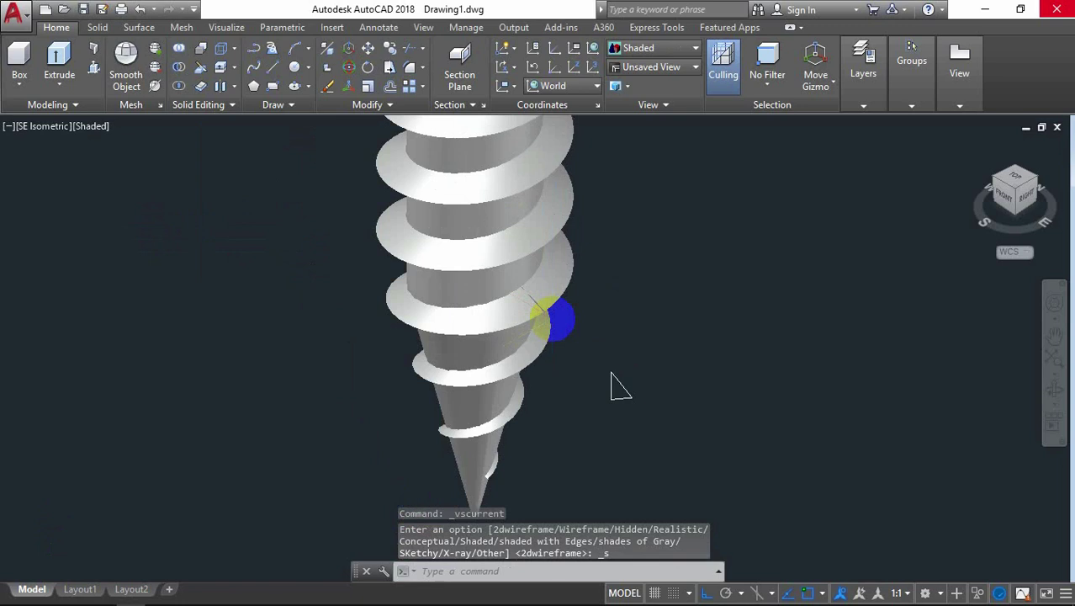
scroll(606, 370, "down", 2)
scroll(601, 345, "down", 2)
scroll(614, 325, "up", 2)
scroll(581, 379, "up", 1)
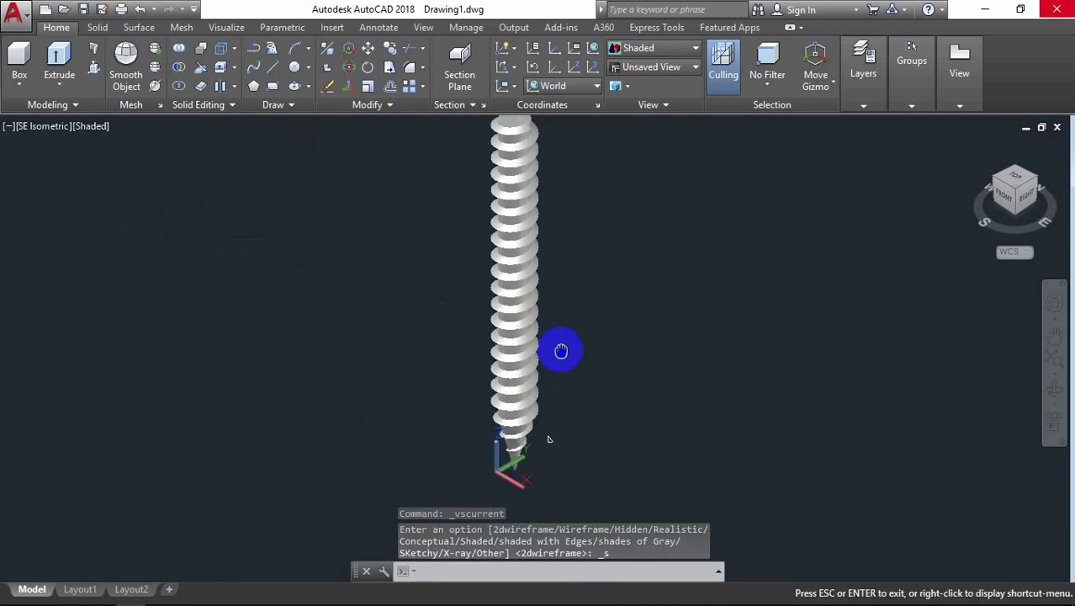
scroll(550, 437, "up", 2)
scroll(547, 416, "down", 2)
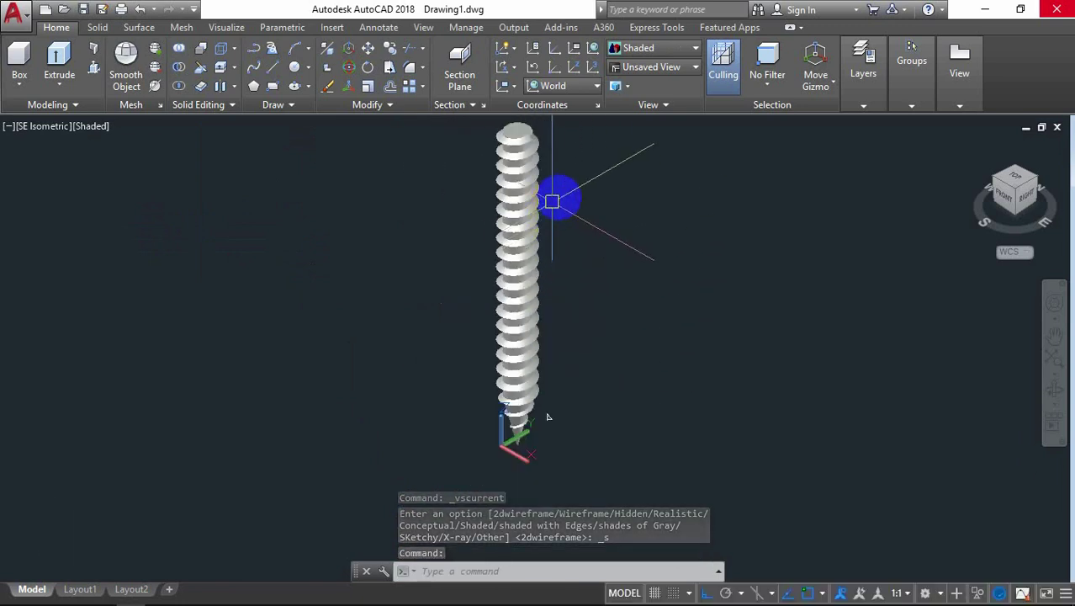
scroll(547, 421, "up", 5)
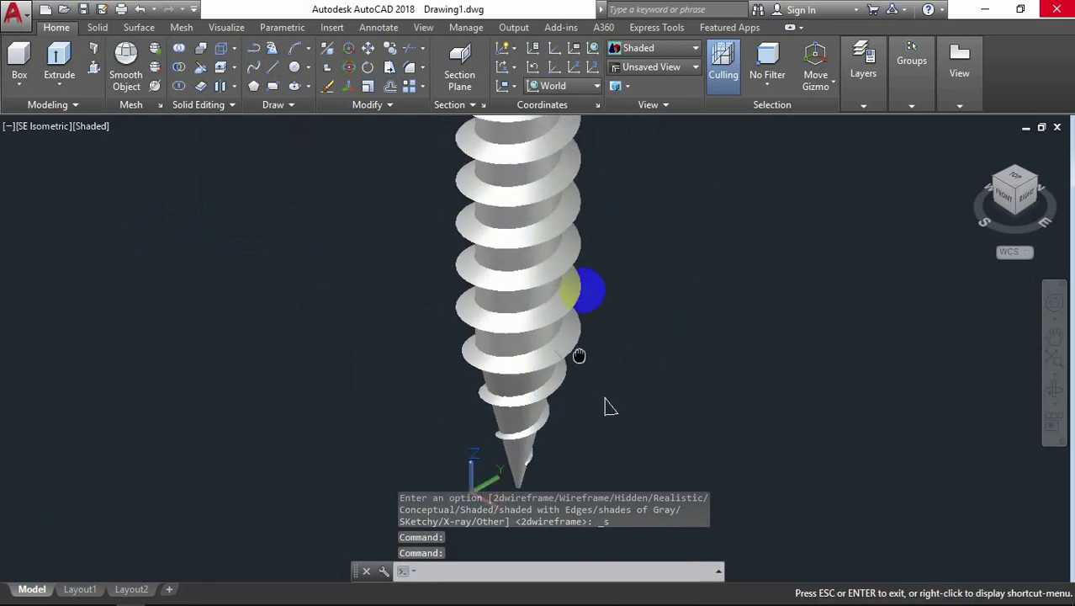
middle_click_drag(578, 355, 608, 312)
scroll(656, 286, "up", 2)
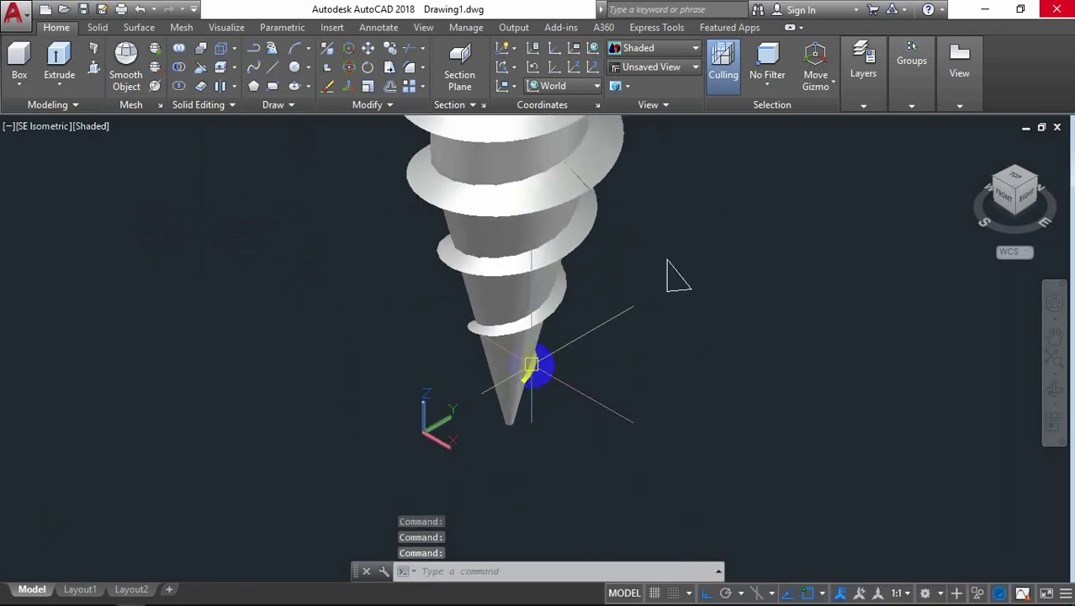
mouse_move(667, 261)
middle_mouse_down("shift")
mouse_move(617, 305)
mouse_move(655, 283)
mouse_move(607, 312)
mouse_move(639, 282)
mouse_move(532, 271)
middle_mouse_up("shift")
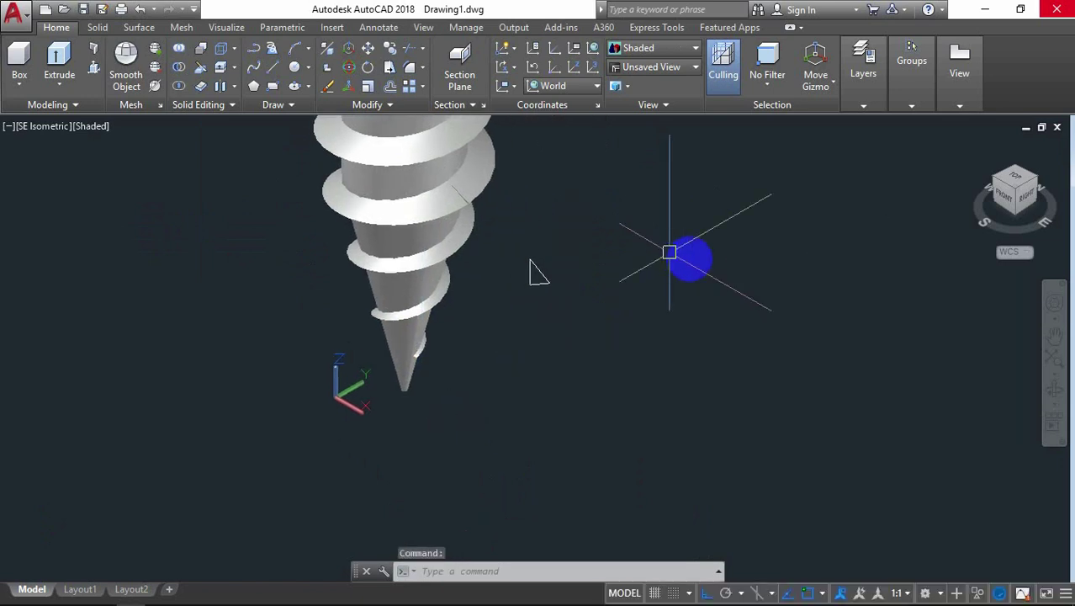
Turn to the Front view and frame the screw tip
left_click(1006, 201)
mouse_move(853, 250)
middle_mouse_down()
mouse_move(744, 262)
mouse_move(679, 189)
middle_mouse_up()
scroll(626, 312, "up", 2)
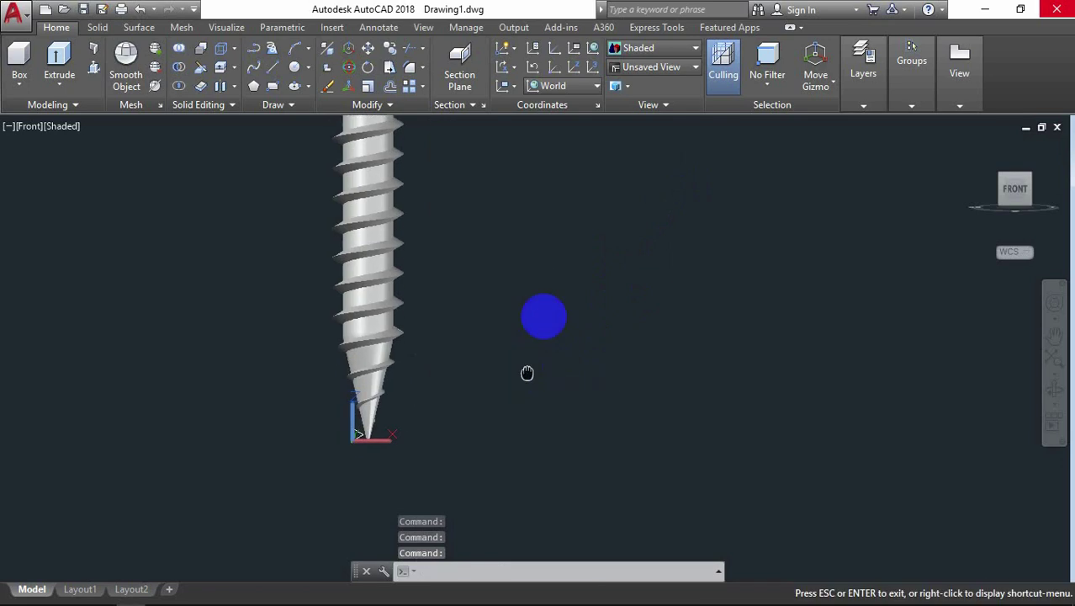
middle_click_drag(527, 371, 568, 237)
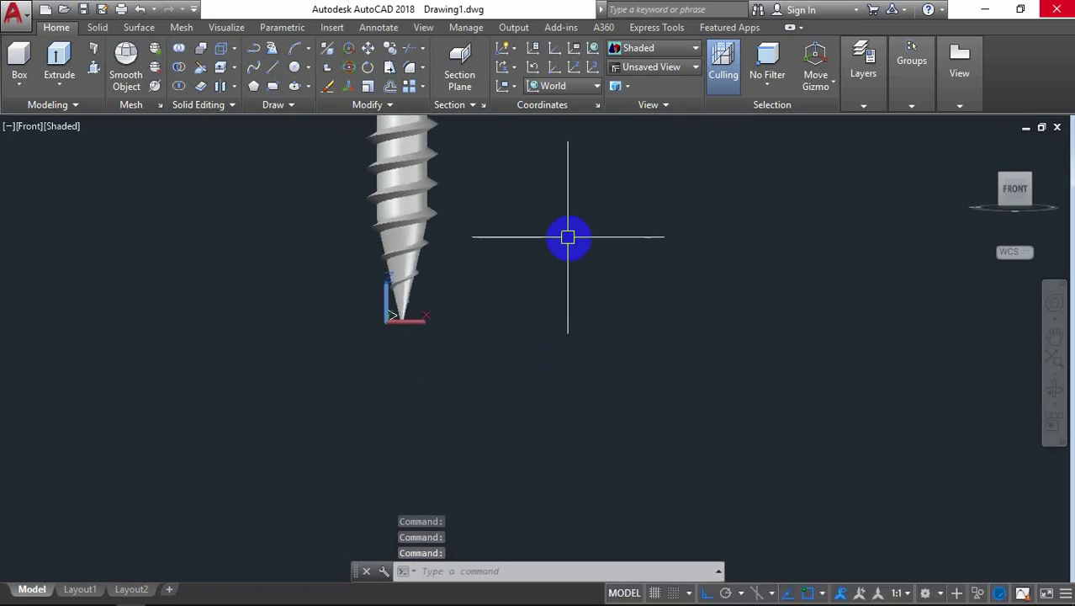
Align the UCS to the Left preset
left_click(583, 87)
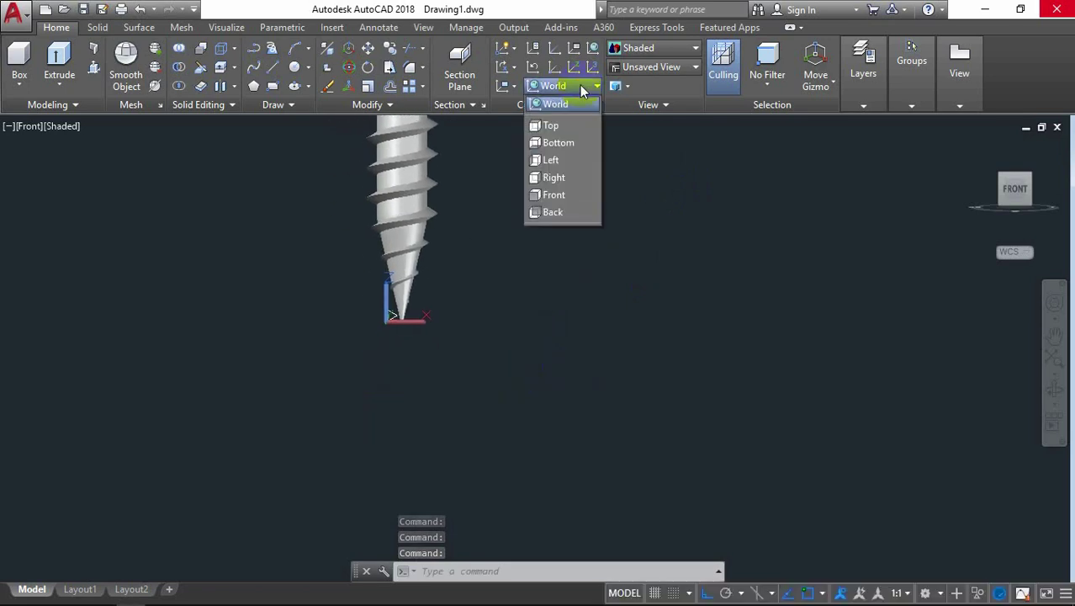
left_click(558, 160)
middle_click_drag(497, 175, 474, 195)
type("ar")
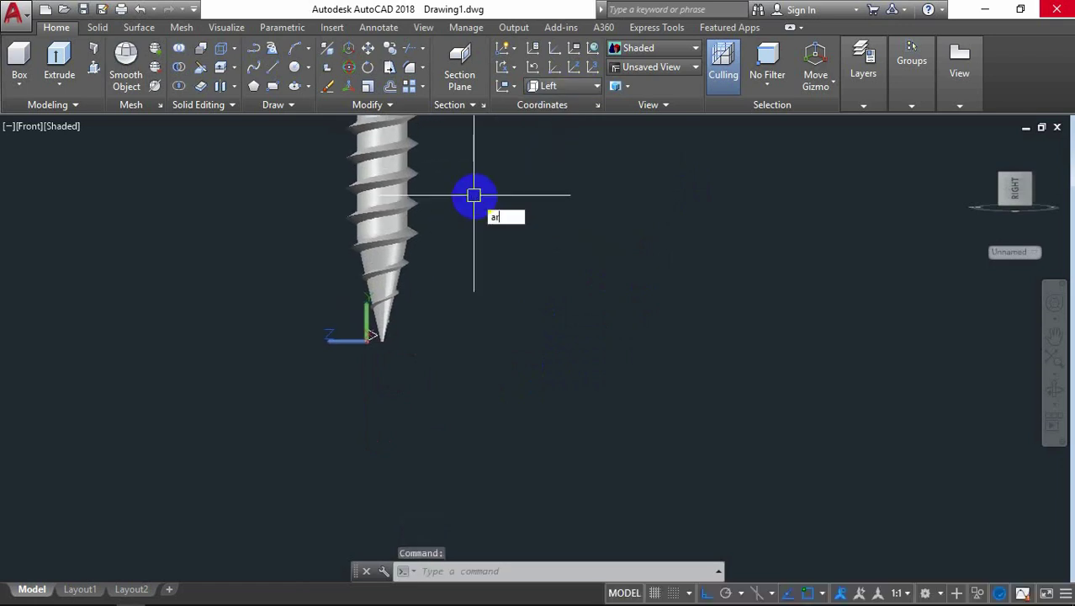
Begin an arc beside the tip with Ortho off, then cancel it
type("c")
key("Return")
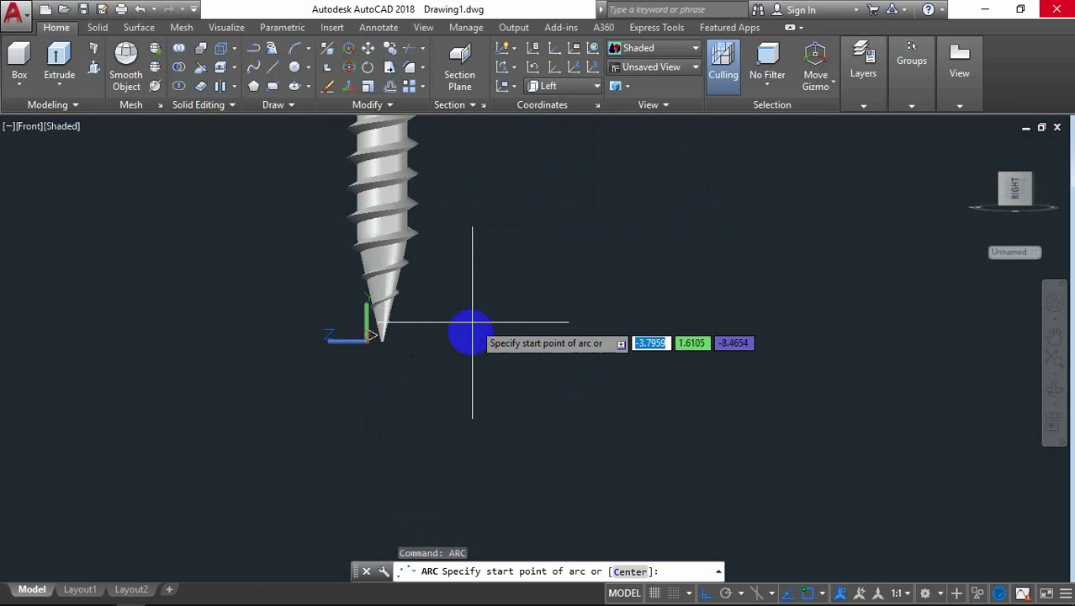
left_click(469, 342)
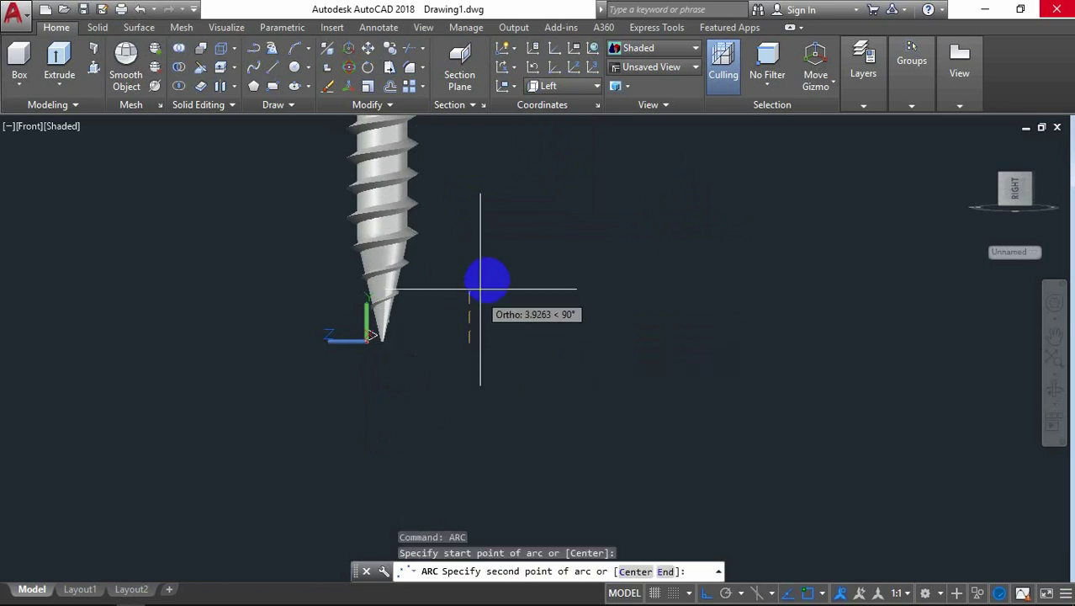
key("F8")
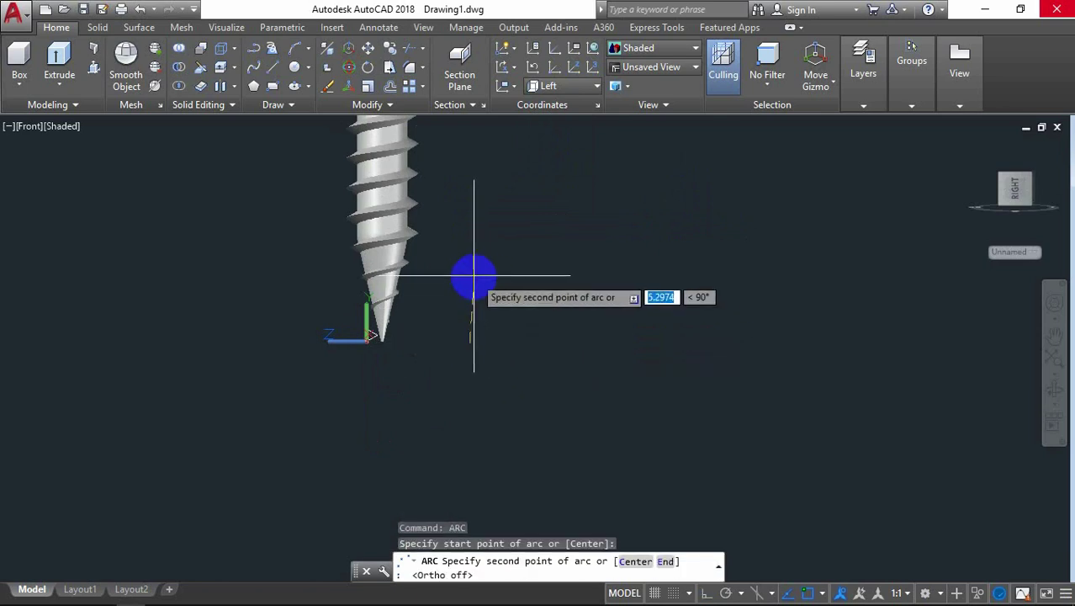
left_click(477, 274)
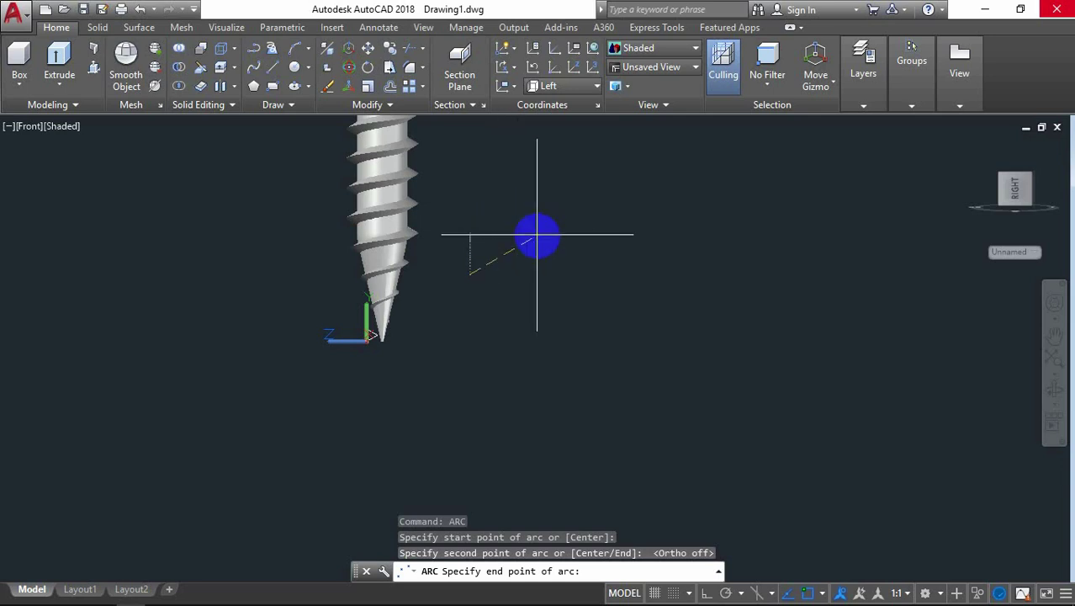
key("Escape")
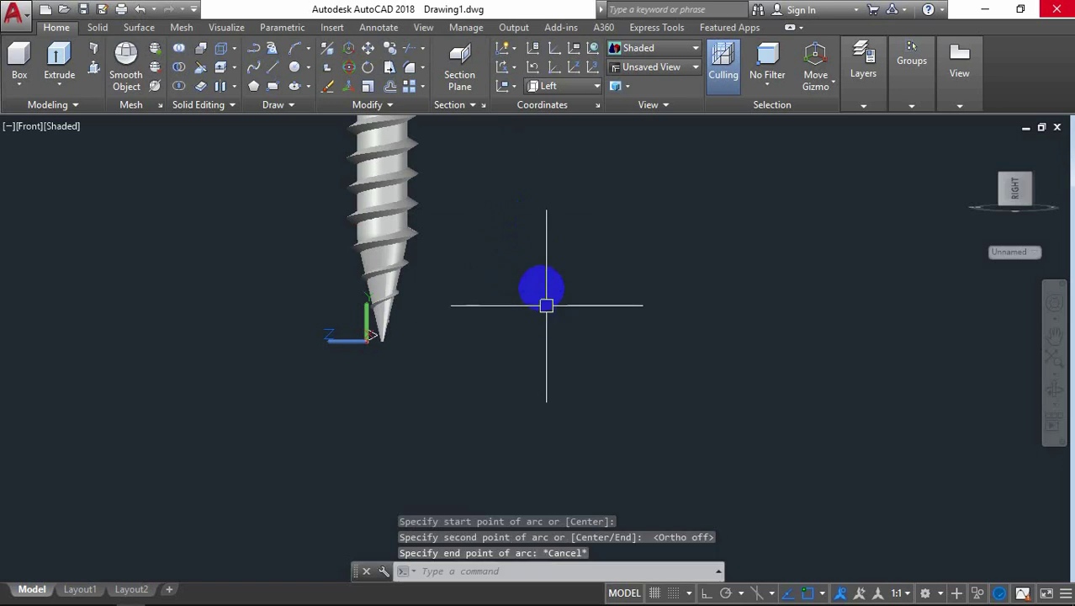
Orbit the model, then switch to the Right view and frame the screw
left_click(1054, 391)
mouse_move(670, 295)
left_mouse_down()
mouse_move(633, 340)
mouse_move(557, 335)
mouse_move(579, 343)
mouse_move(579, 355)
mouse_move(693, 367)
mouse_move(663, 279)
left_mouse_up()
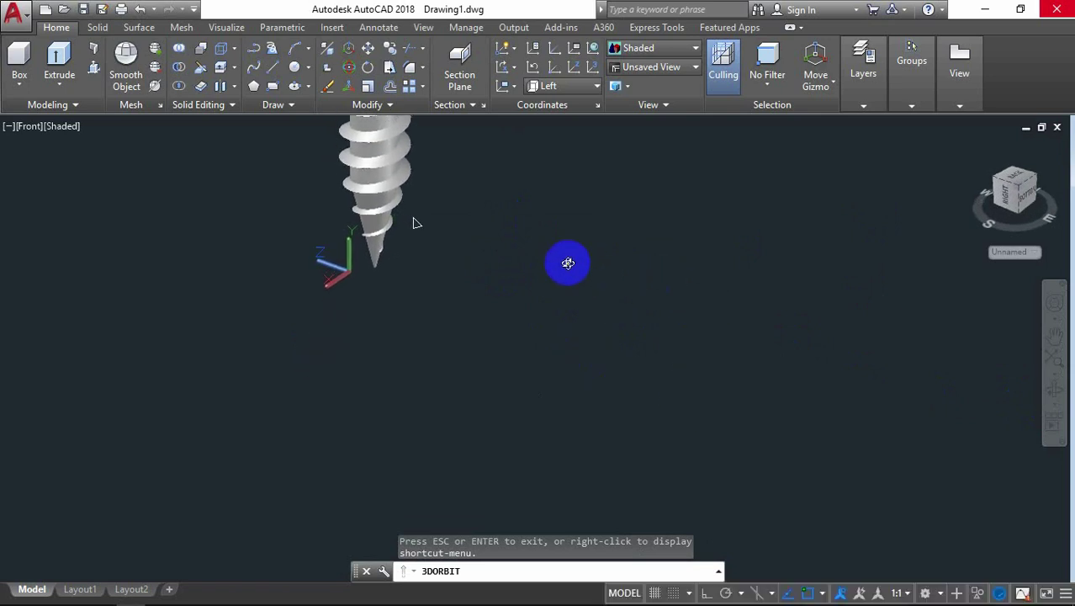
mouse_move(567, 263)
left_mouse_down()
mouse_move(448, 241)
mouse_move(448, 219)
left_mouse_up()
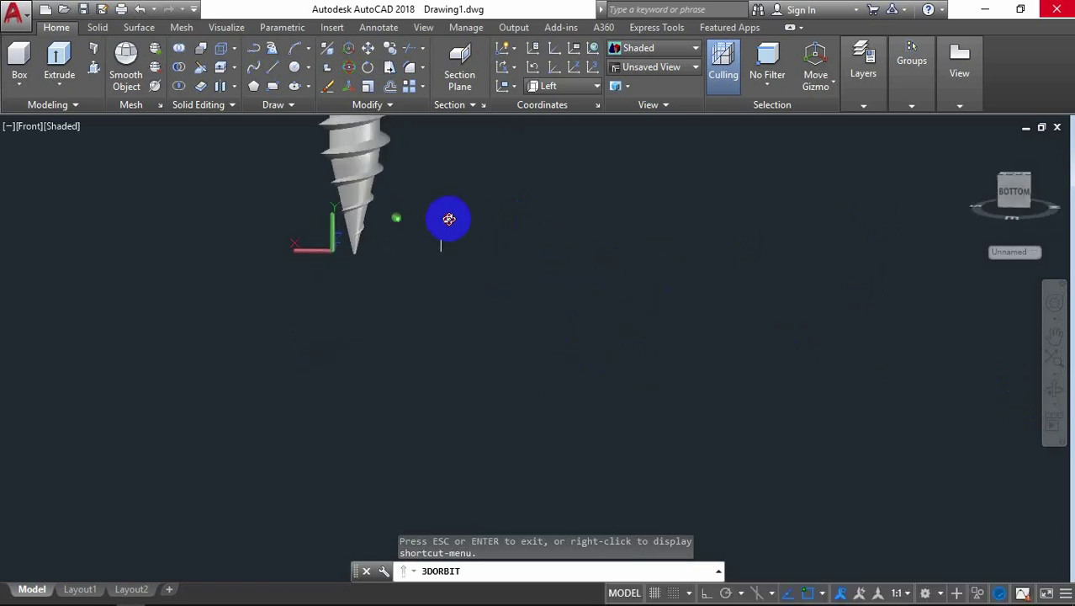
right_click(545, 177)
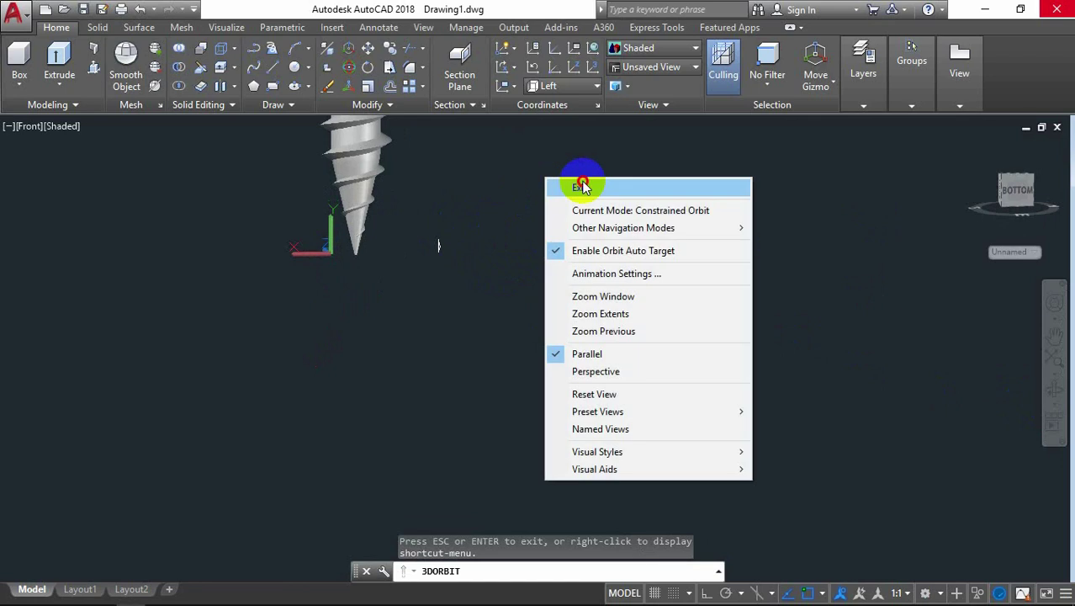
left_click(584, 183)
left_click(1018, 192)
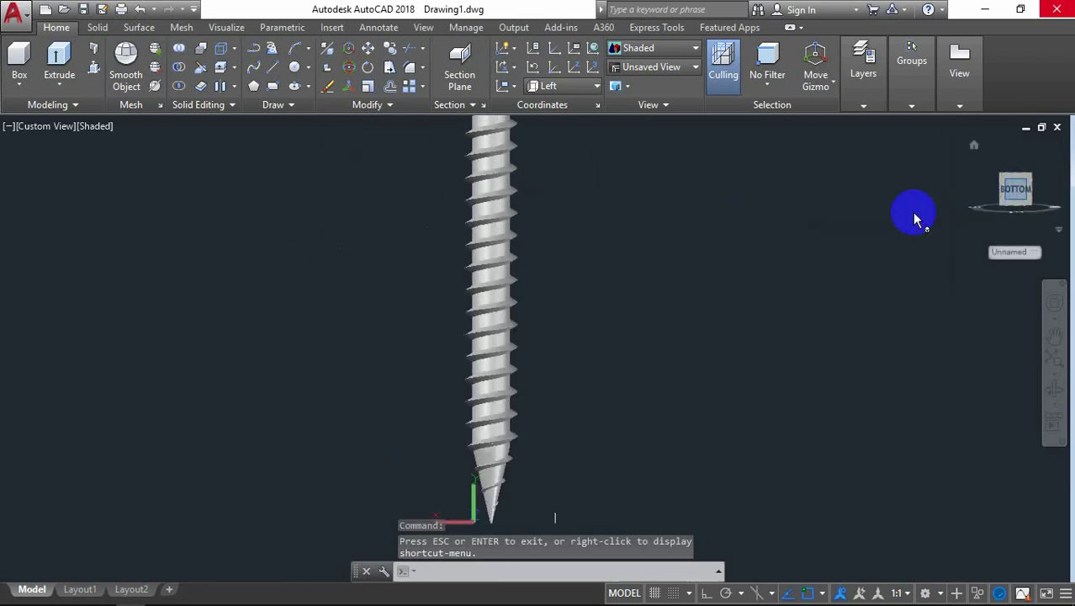
scroll(573, 385, "up", 3)
middle_click_drag(573, 385, 611, 293)
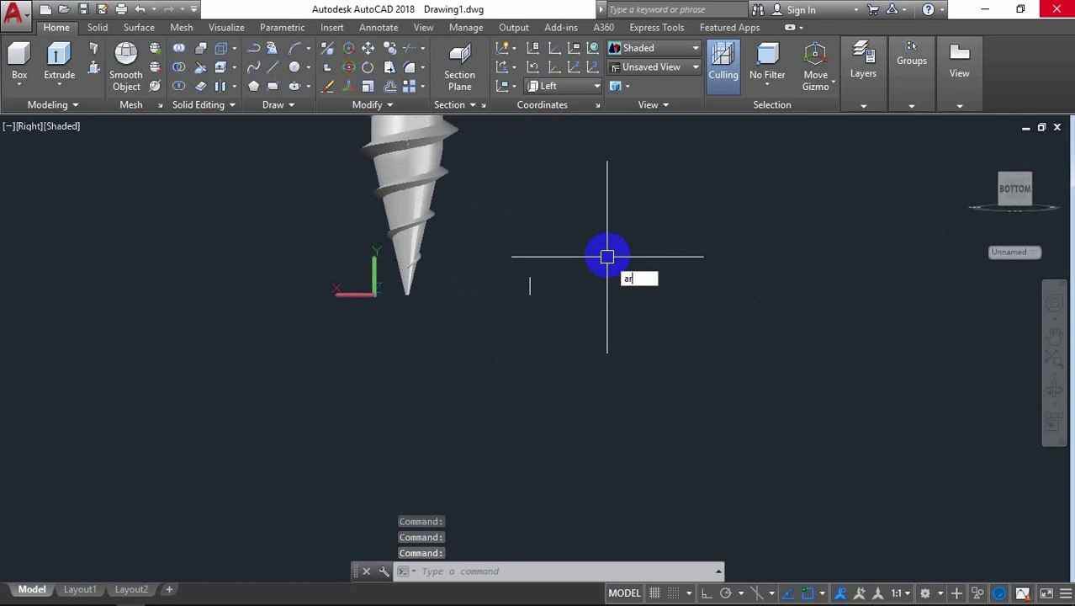
Draw a three-point arc rising from the tip's level beside the screw
type("c")
left_click(672, 296)
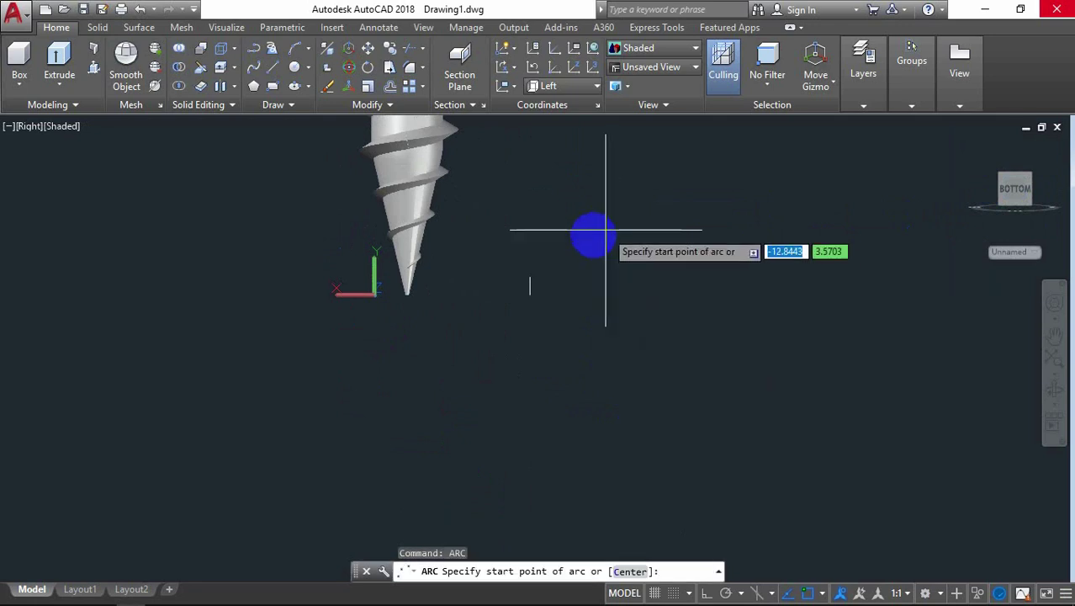
left_click(498, 295)
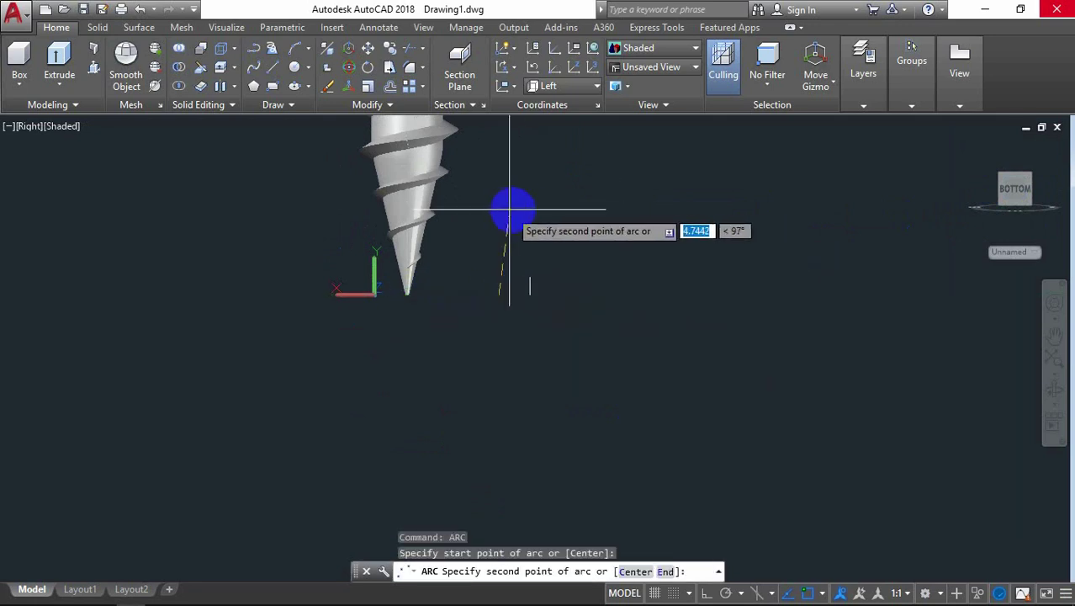
middle_click_drag(516, 199, 470, 246)
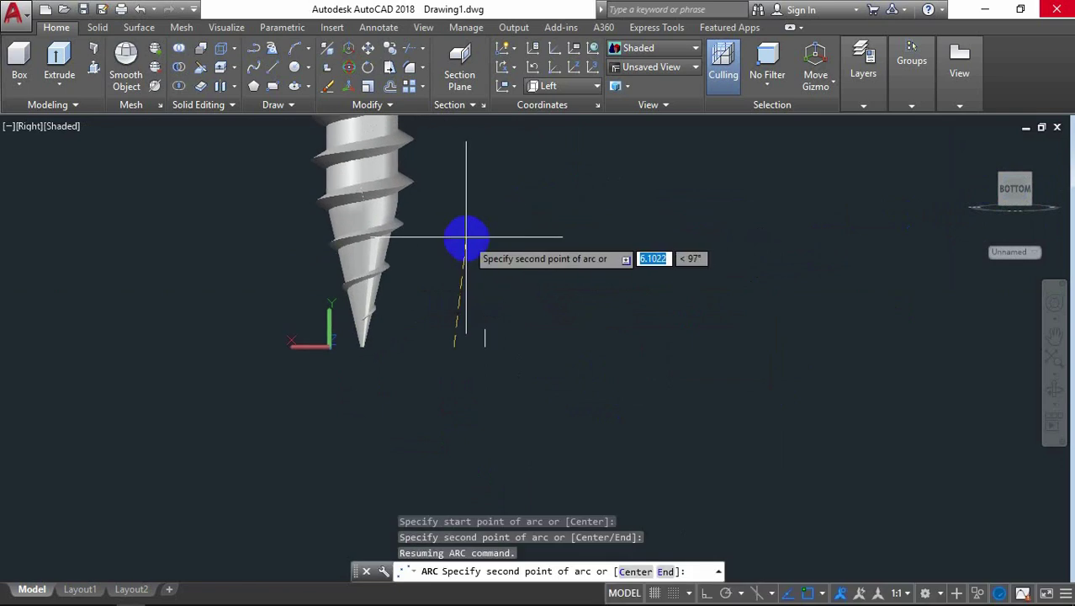
left_click(467, 236)
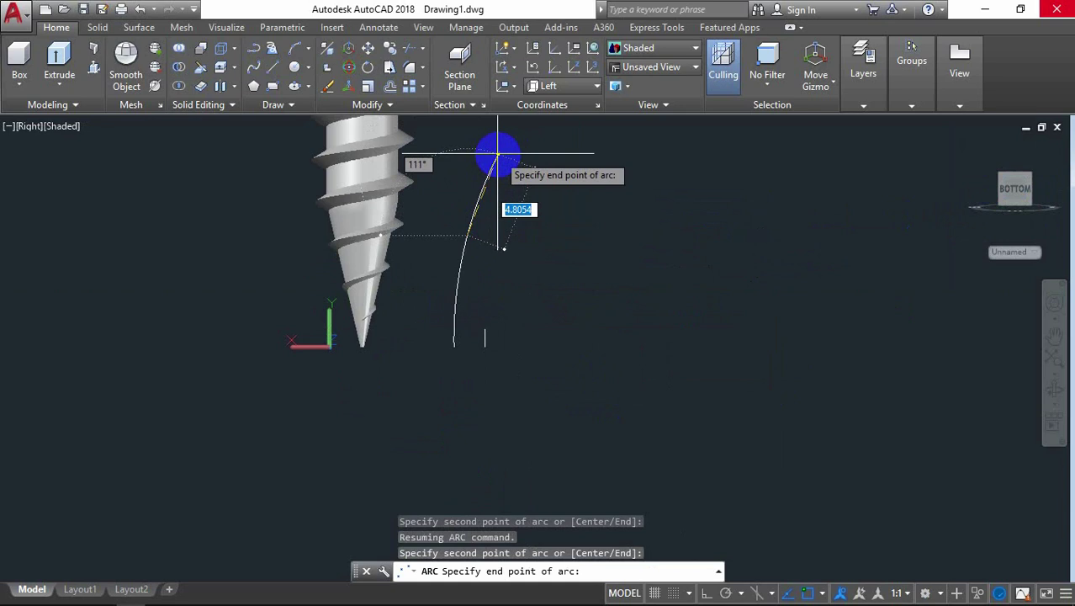
left_click(498, 154)
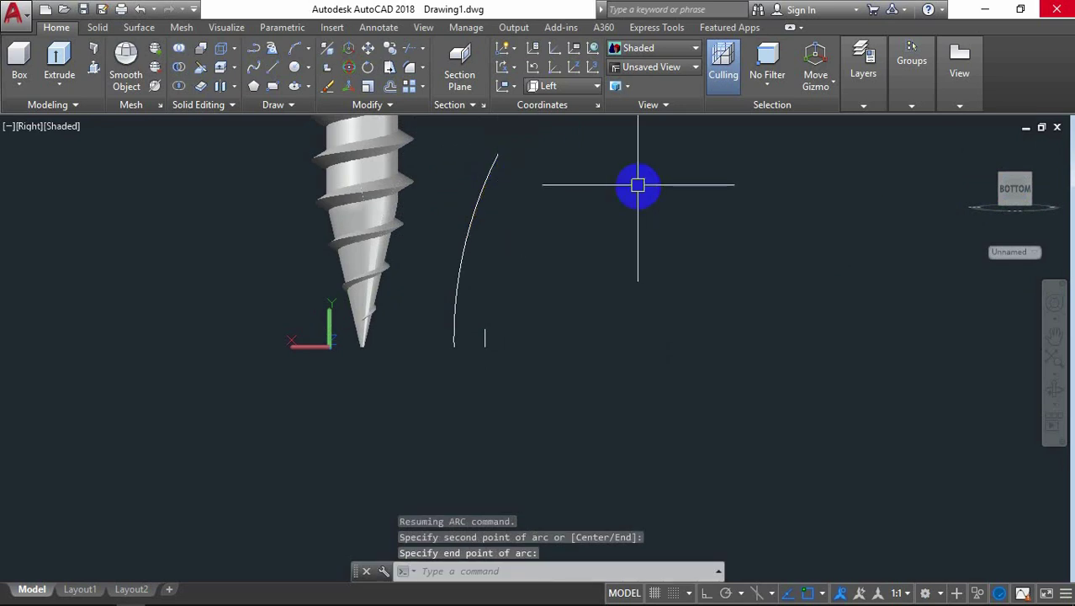
Tilt the view and align the UCS to the Top preset
left_click(1055, 389)
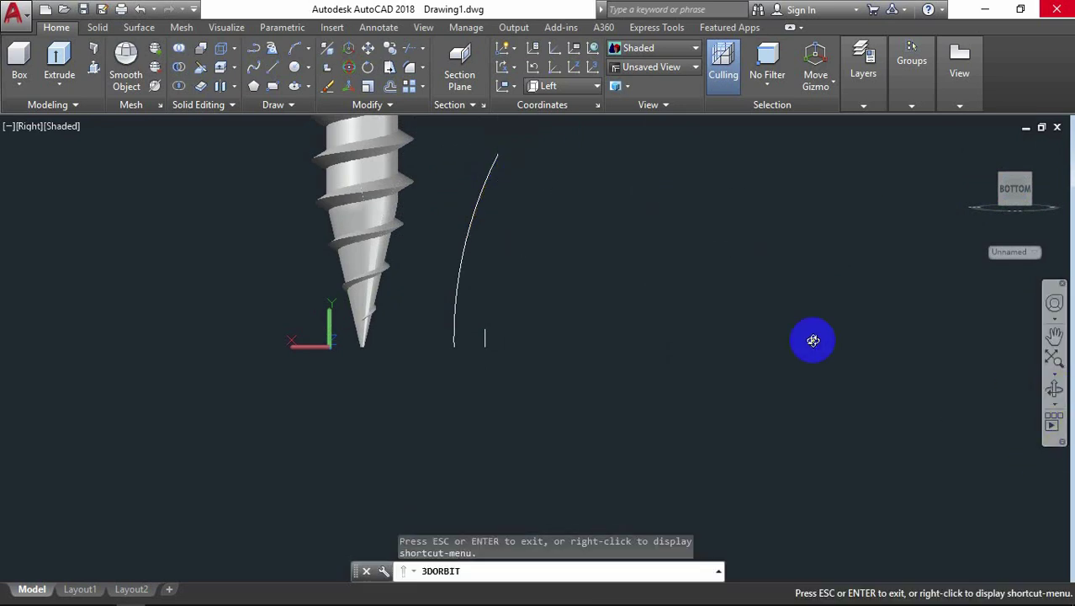
mouse_move(811, 340)
left_mouse_down()
mouse_move(764, 407)
mouse_move(791, 416)
mouse_move(564, 383)
mouse_move(760, 391)
left_mouse_up()
right_click(663, 241)
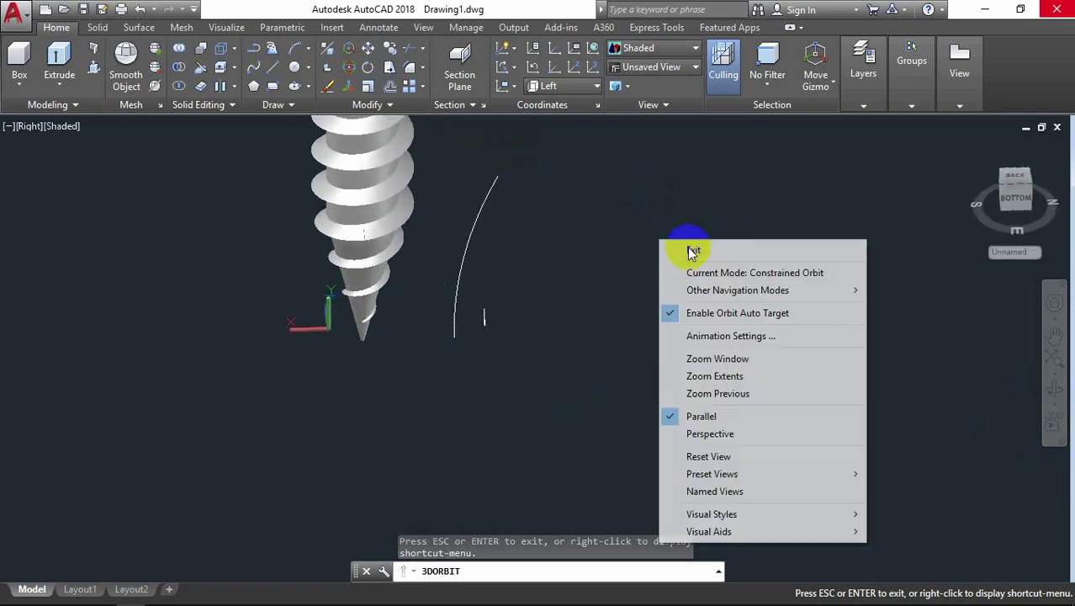
left_click(689, 250)
left_click(586, 89)
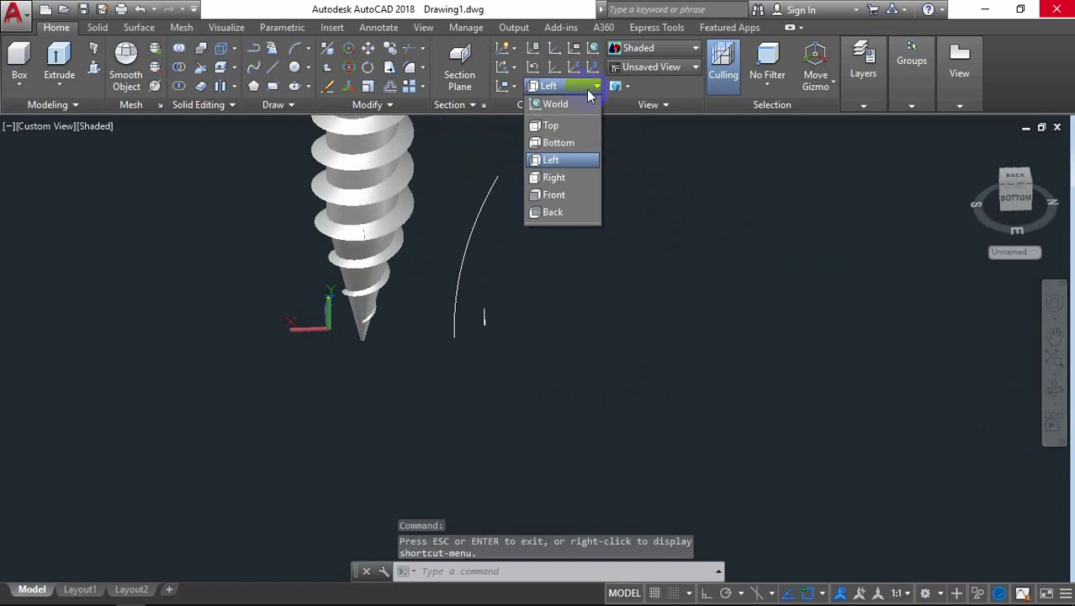
left_click(564, 127)
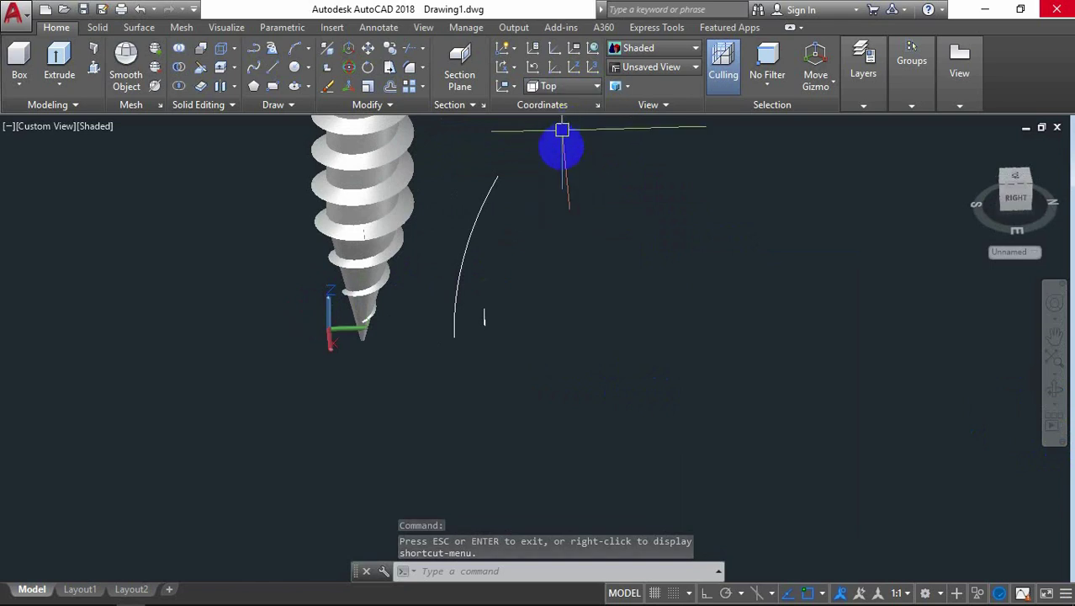
middle_click_drag(580, 269, 580, 202)
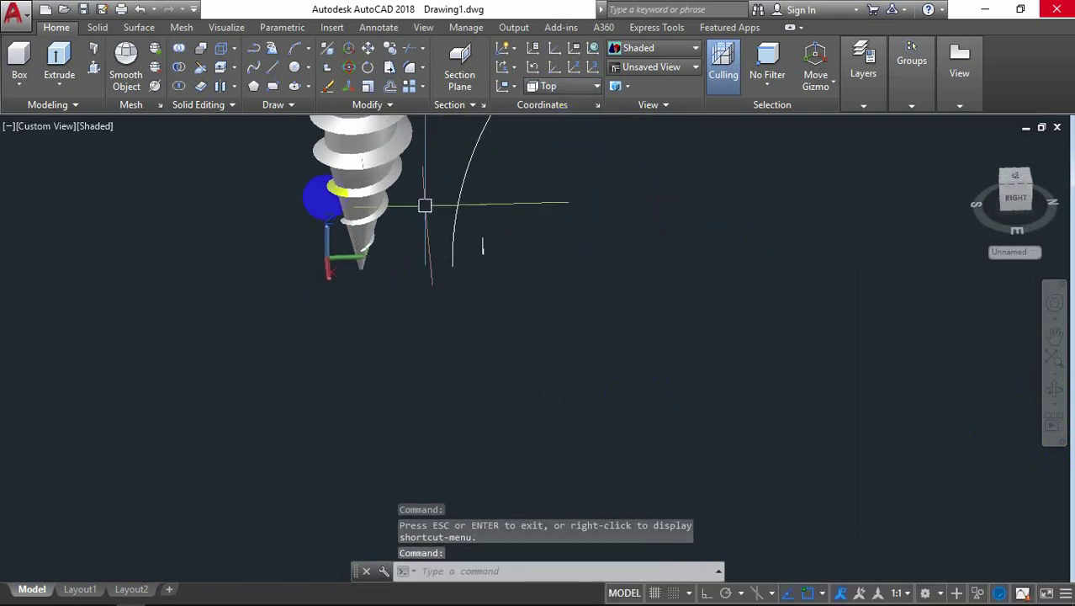
Switch the visual style to 2D Wireframe and zoom in
left_click(95, 126)
left_click(139, 163)
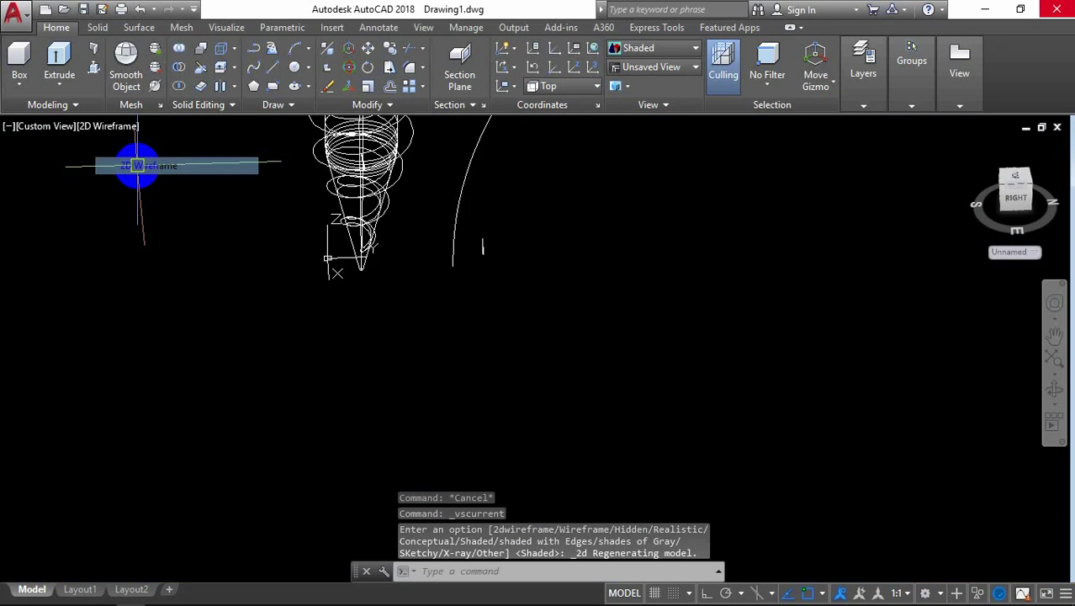
scroll(370, 276, "up", 5)
Move the right vertical line to the base circle's centre
middle_click_drag(427, 260, 417, 292)
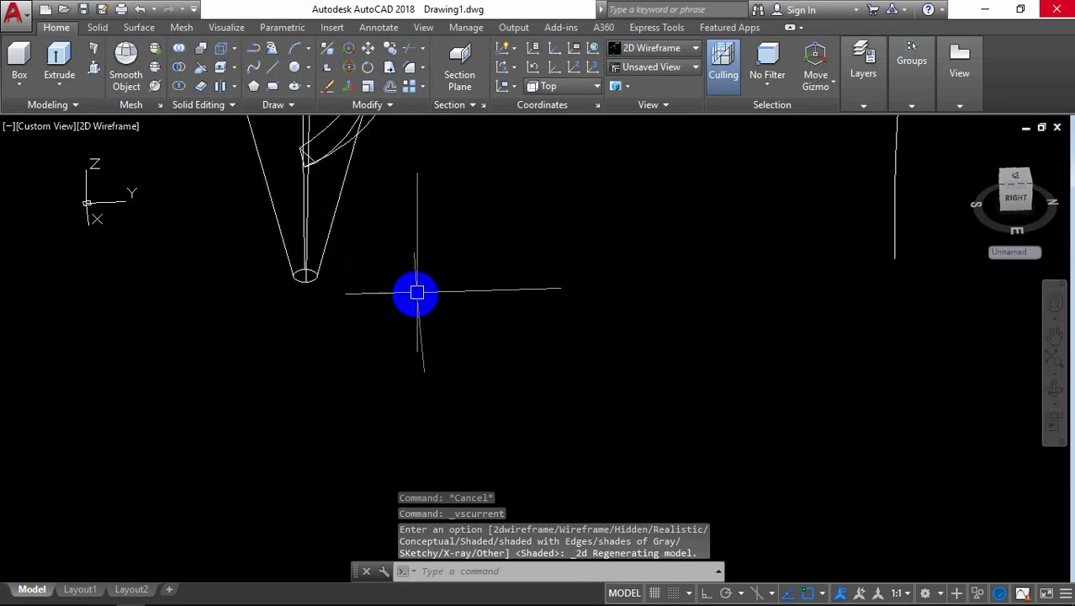
type("m")
key("Return")
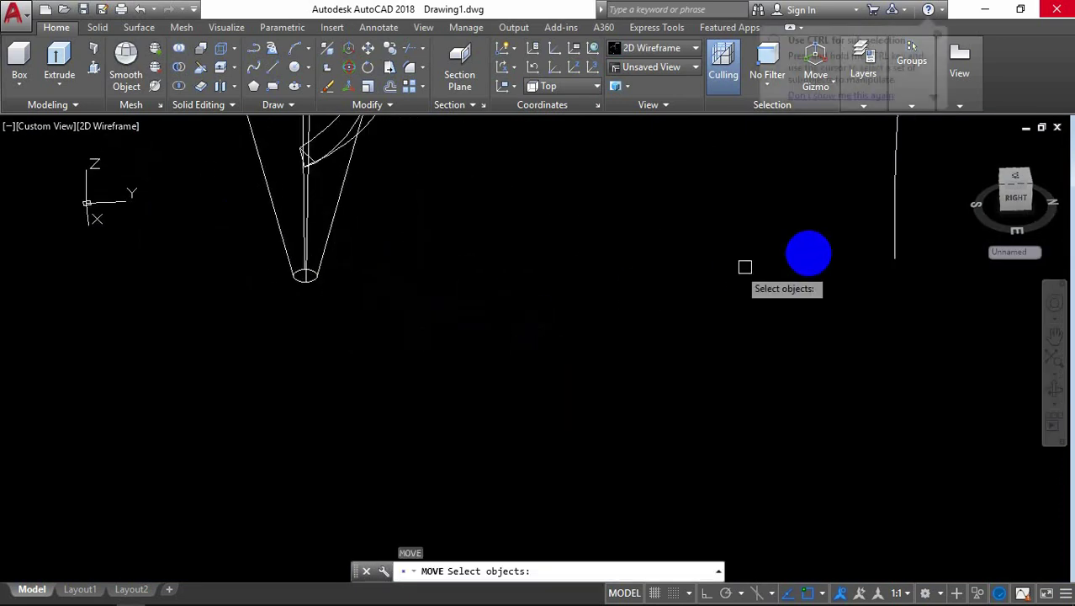
left_click(895, 238)
key("Return")
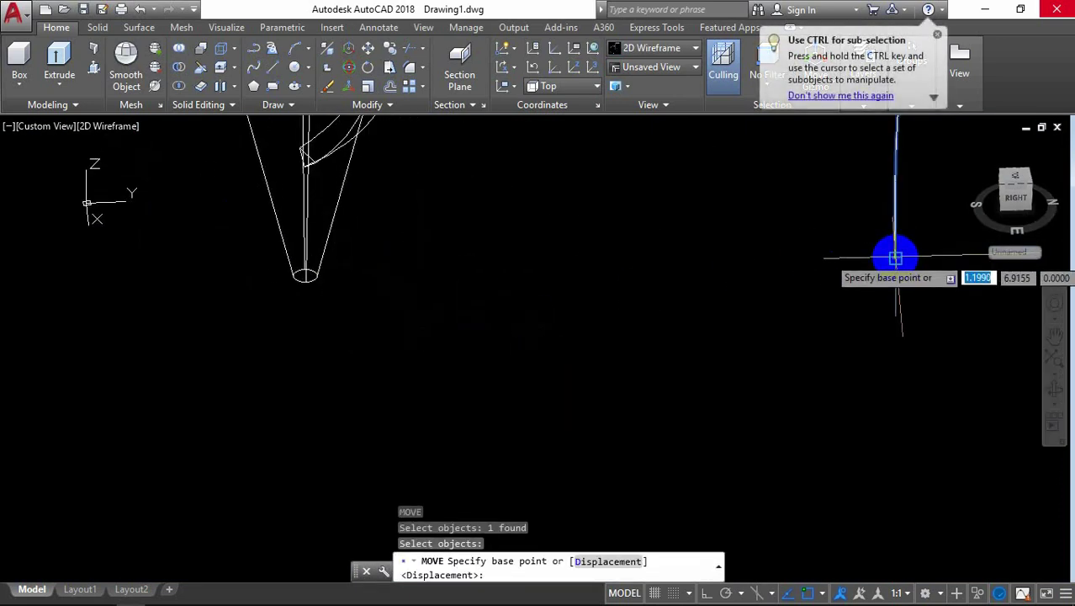
left_click(897, 258)
scroll(312, 261, "up", 3)
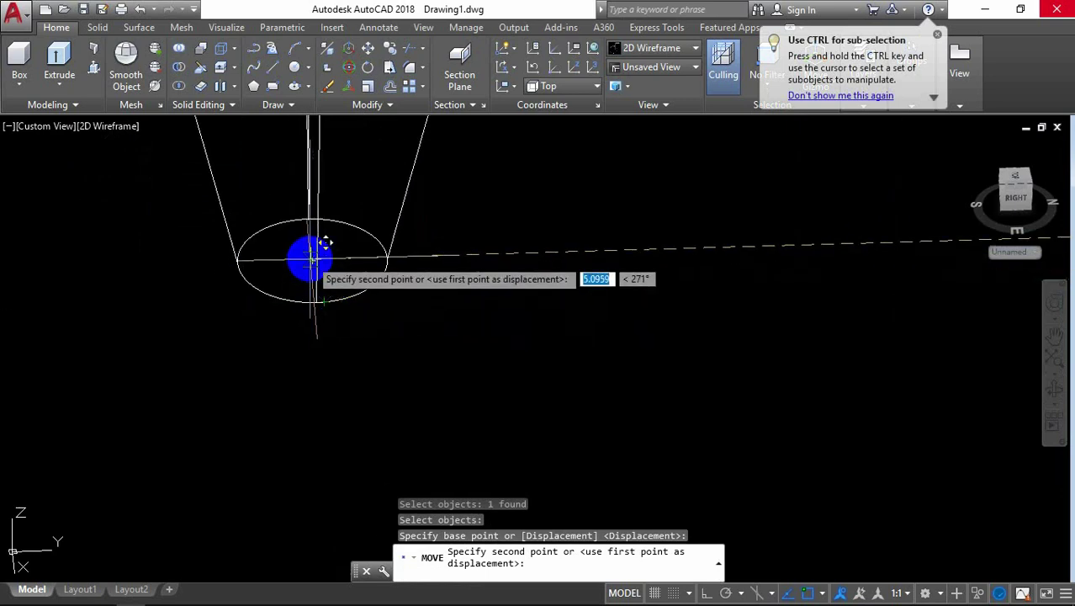
scroll(313, 259, "up", 3)
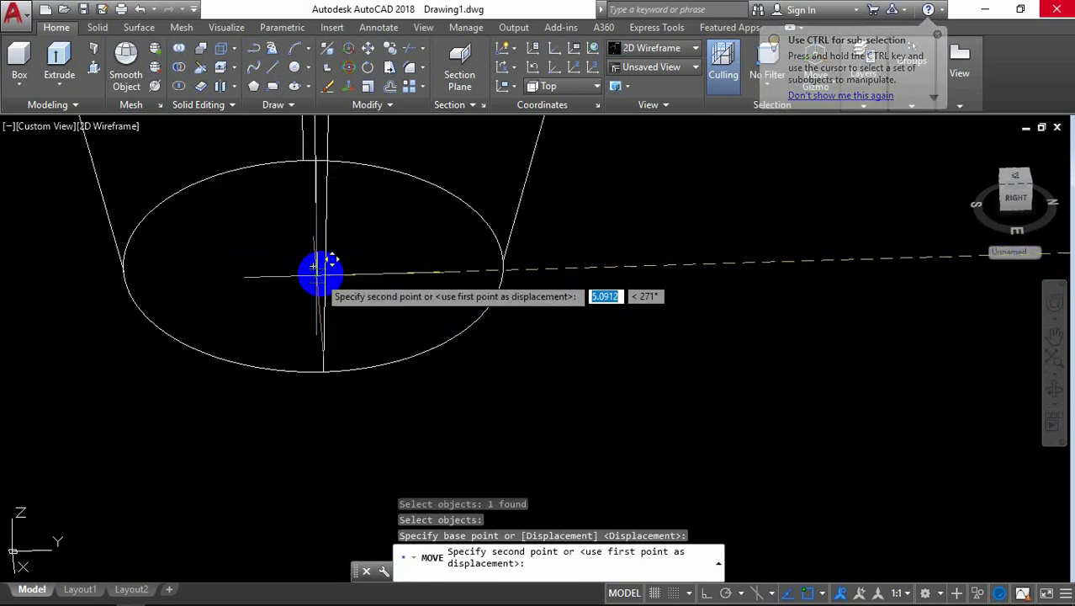
left_click(312, 266)
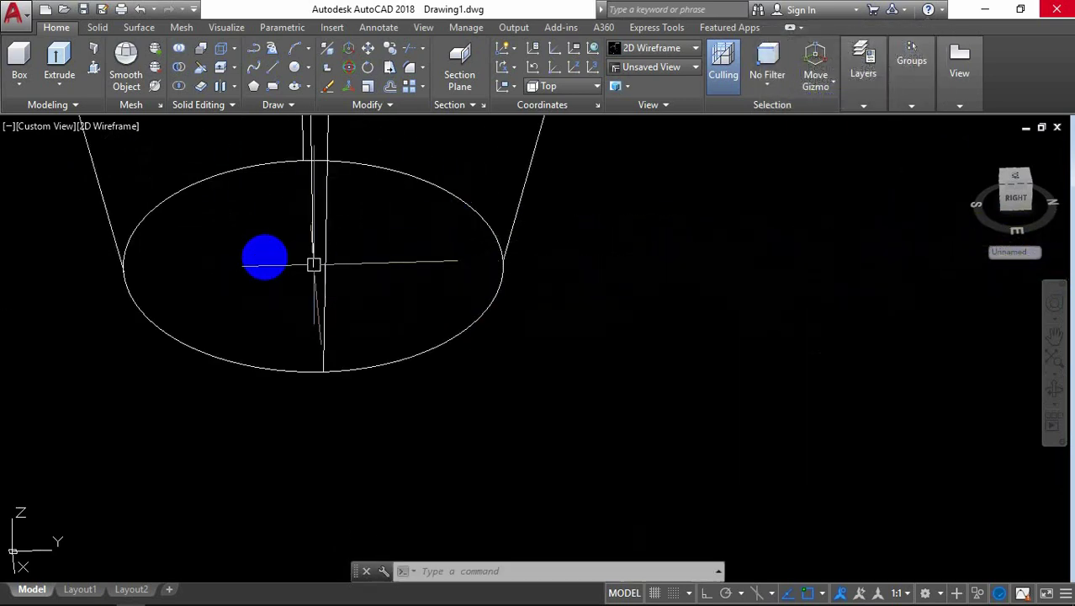
scroll(172, 259, "down", 1)
scroll(178, 254, "down", 3)
scroll(177, 254, "down", 2)
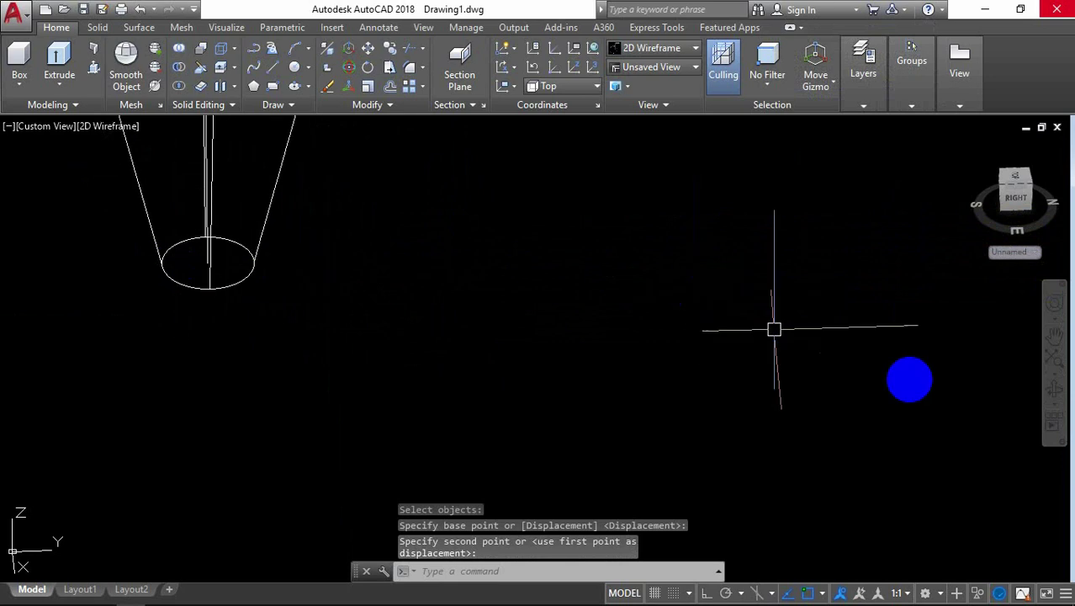
Reorient the view, then move the vertical line onto the ellipse centre and check it
left_click(1054, 388)
mouse_move(754, 331)
left_mouse_down()
mouse_move(509, 319)
mouse_move(553, 325)
left_mouse_up()
right_click(429, 198)
left_click(466, 207)
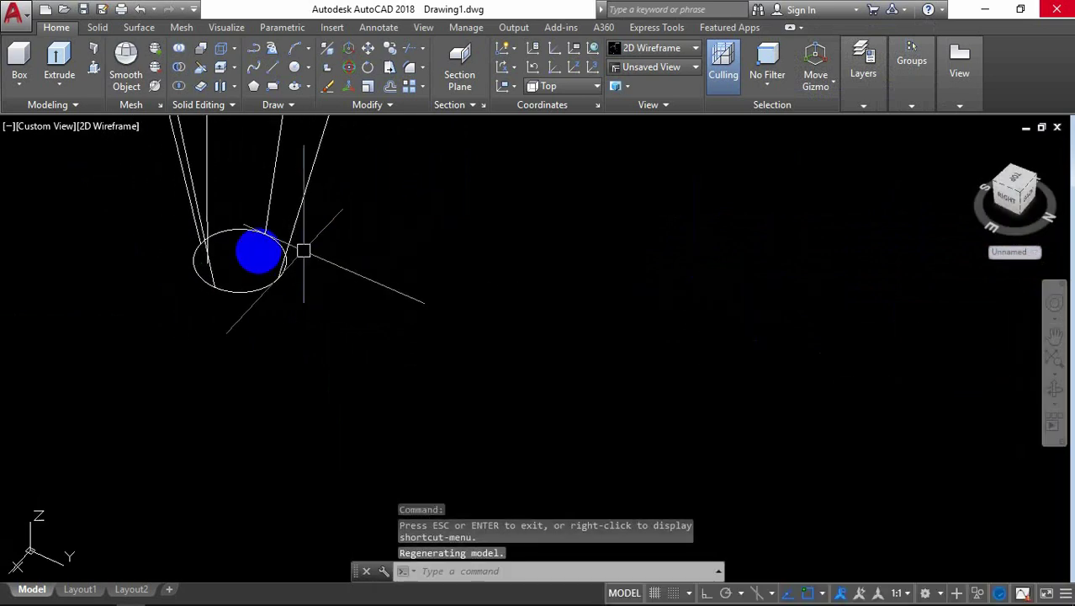
type("m")
key("Return")
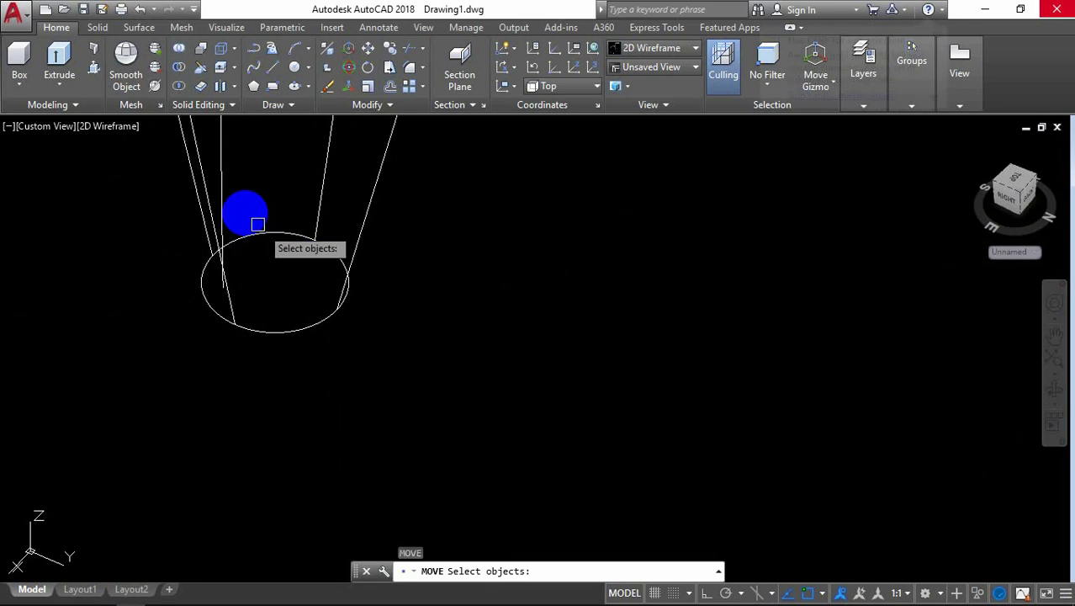
left_click(223, 193)
key("Return")
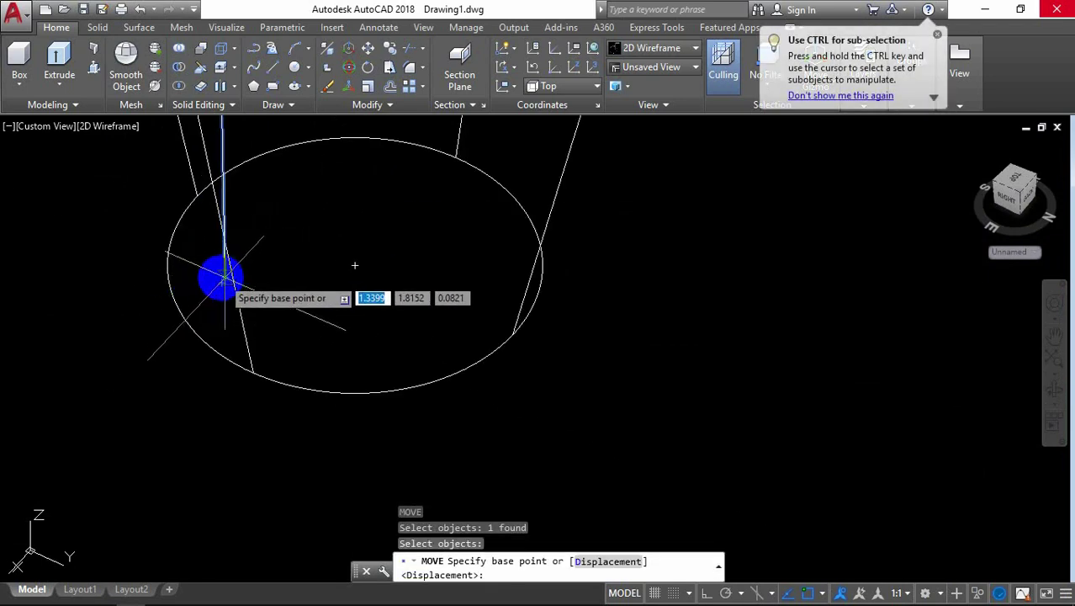
scroll(223, 278, "up", 2)
left_click(227, 281)
scroll(227, 281, "down", 2)
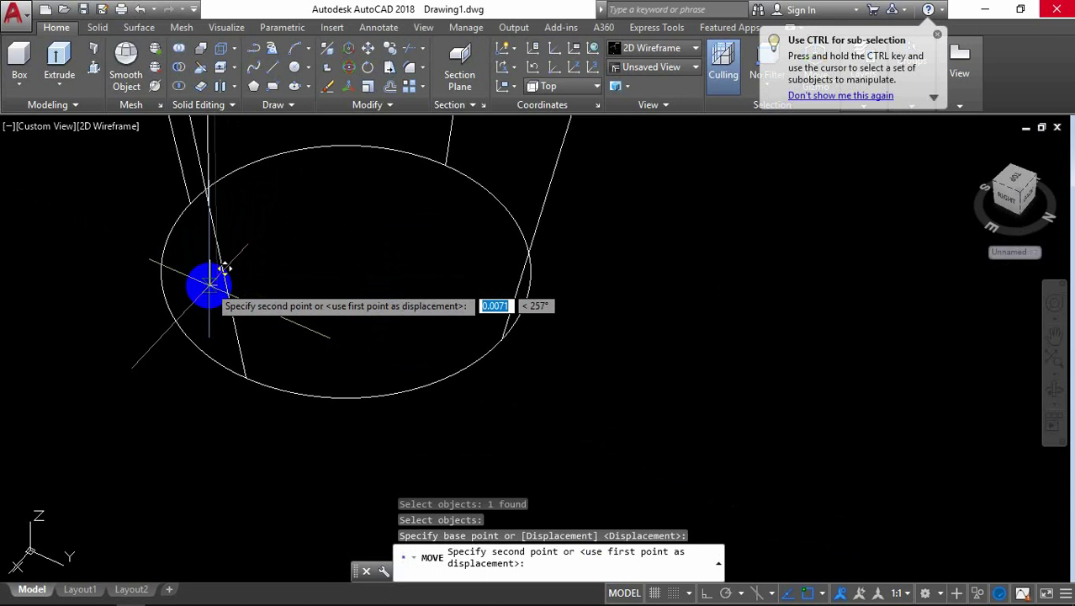
left_click(345, 269)
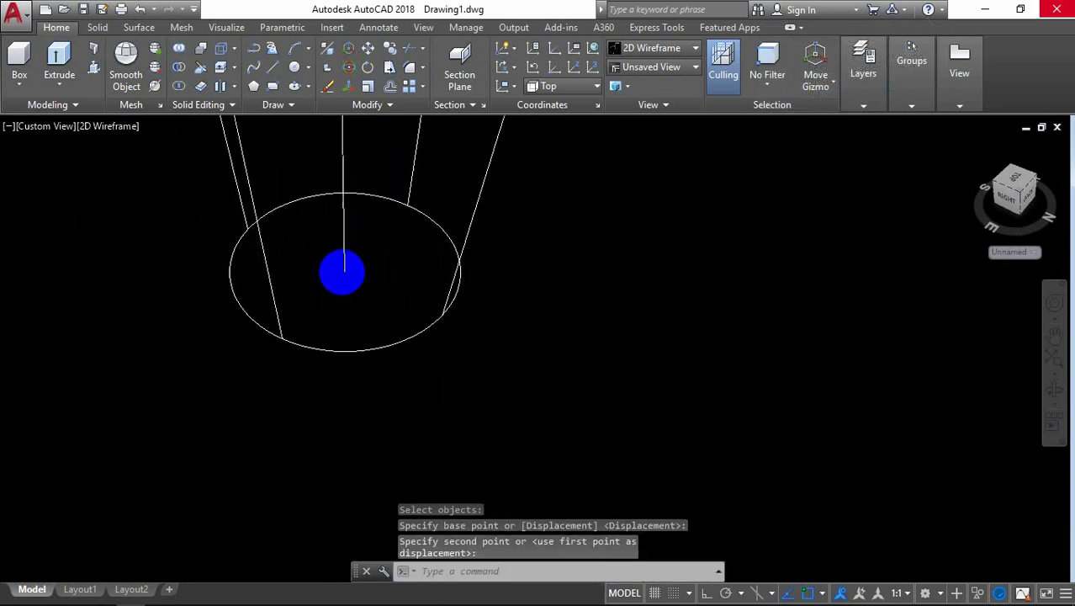
middle_click_drag(344, 269, 418, 281, "shift")
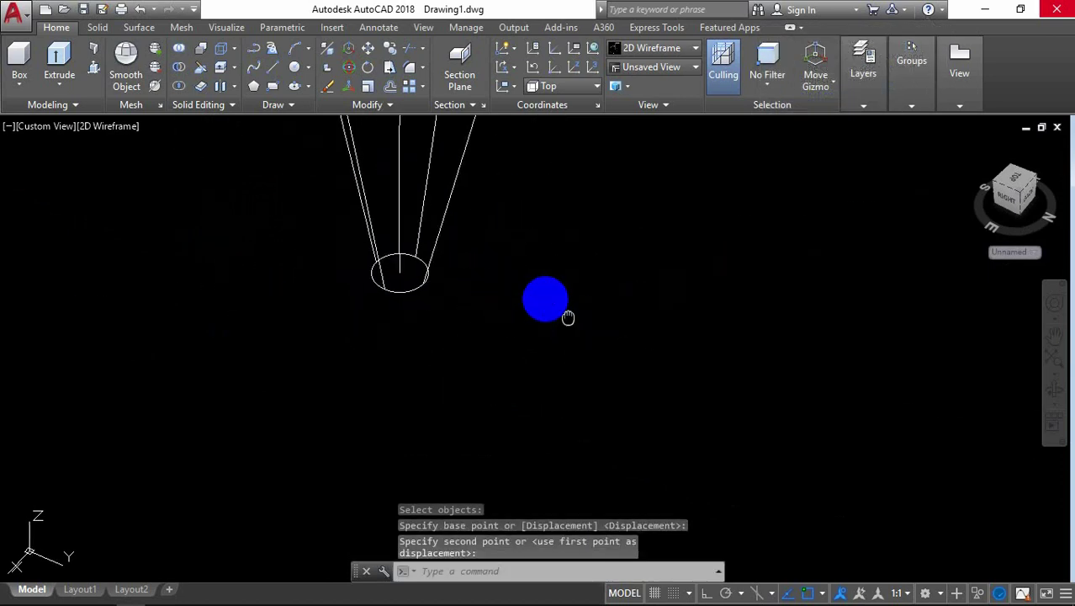
middle_click_drag(494, 272, 500, 267, "shift")
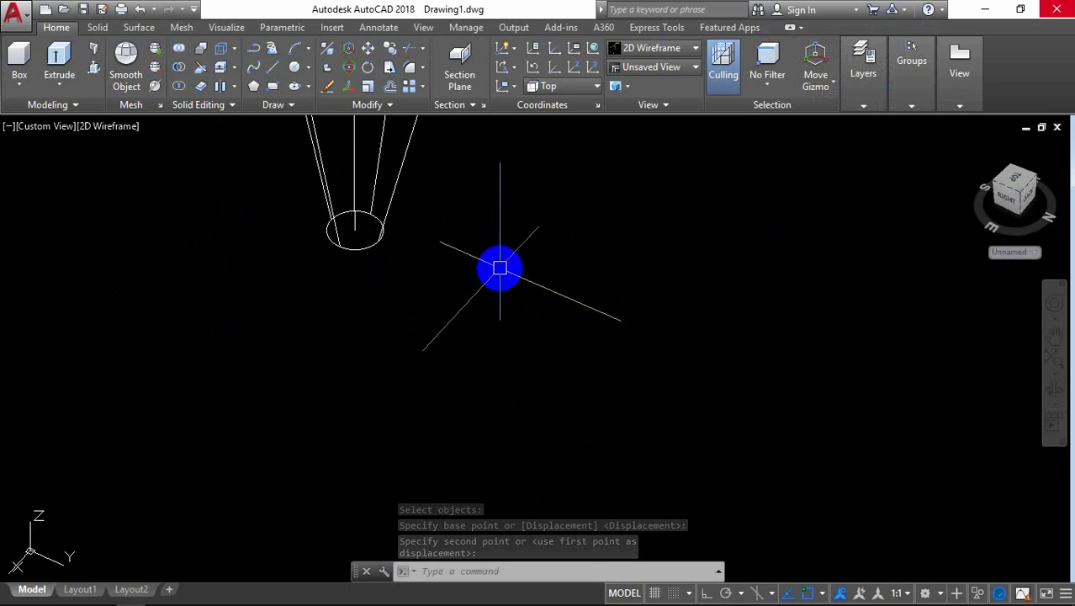
With Ortho on, draw a polyline from the tip circle centre with 2 and 3 unit segments
key("F8")
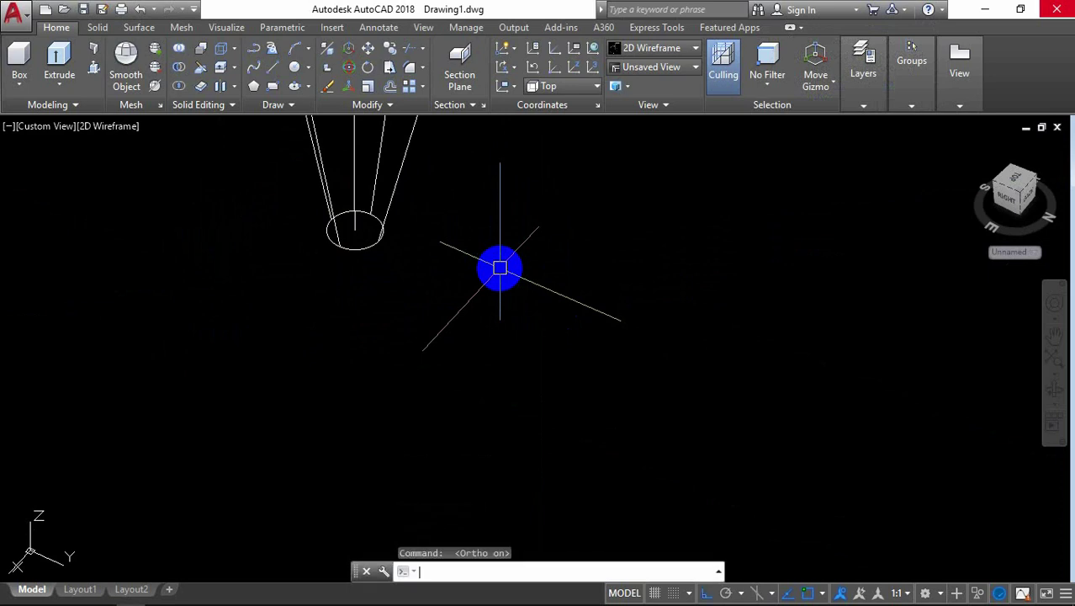
type("P")
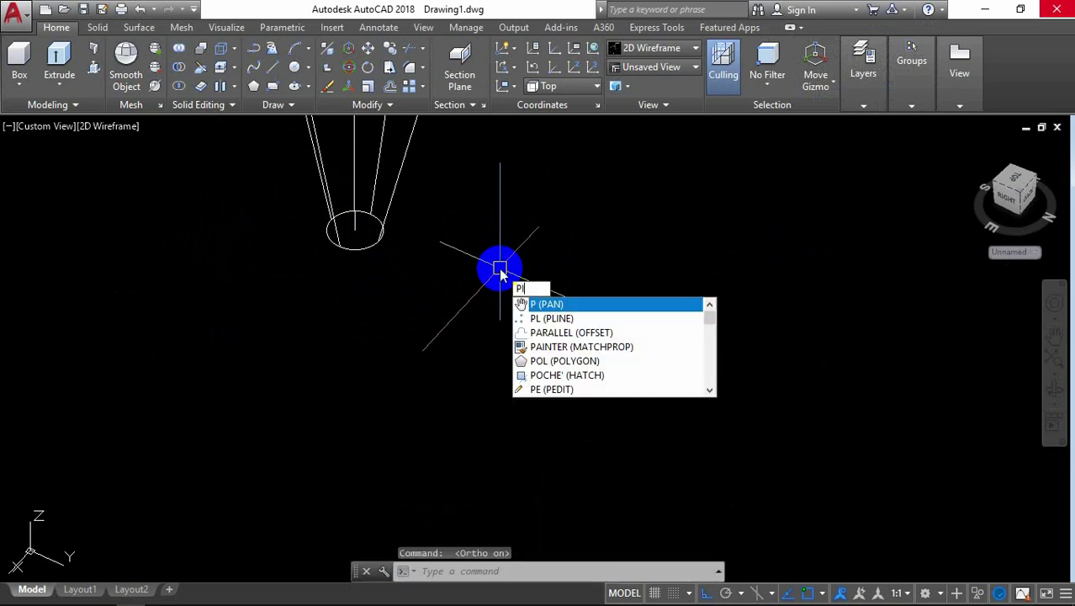
type("L")
left_click(553, 308)
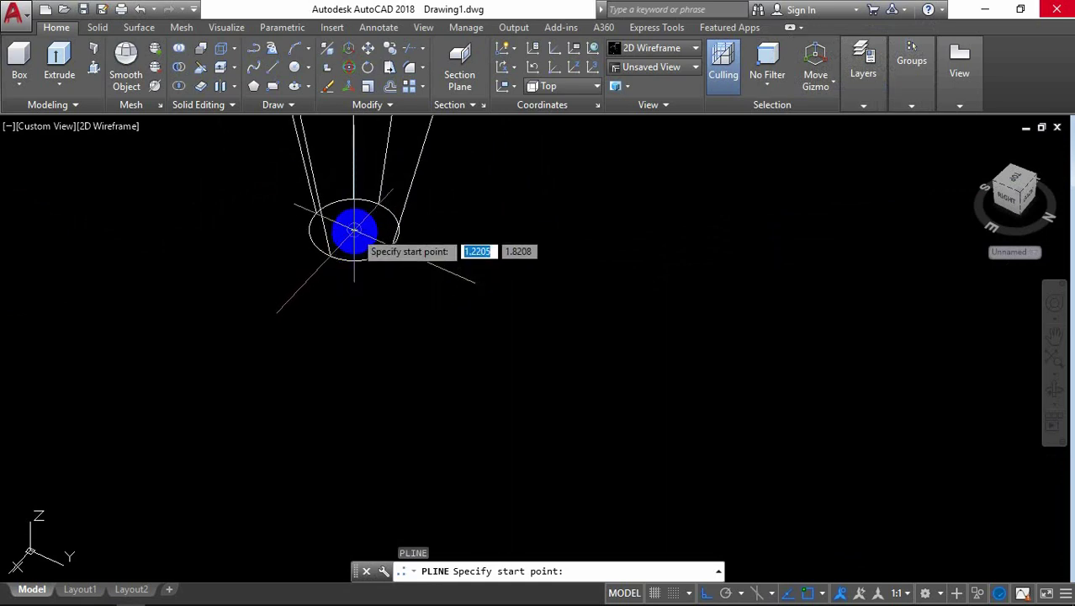
left_click(353, 231)
type("2")
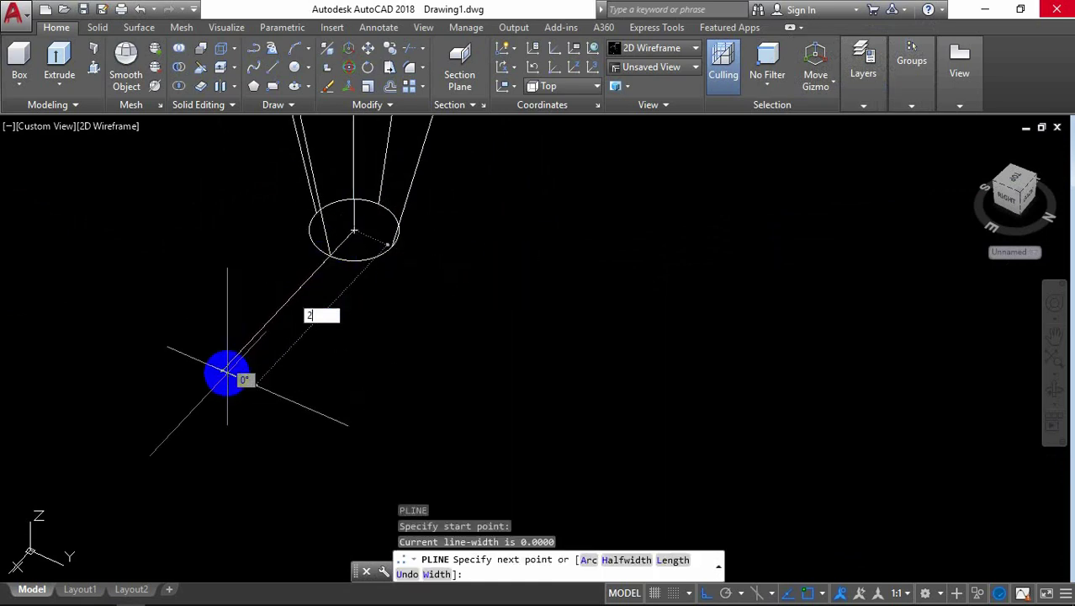
key("Return")
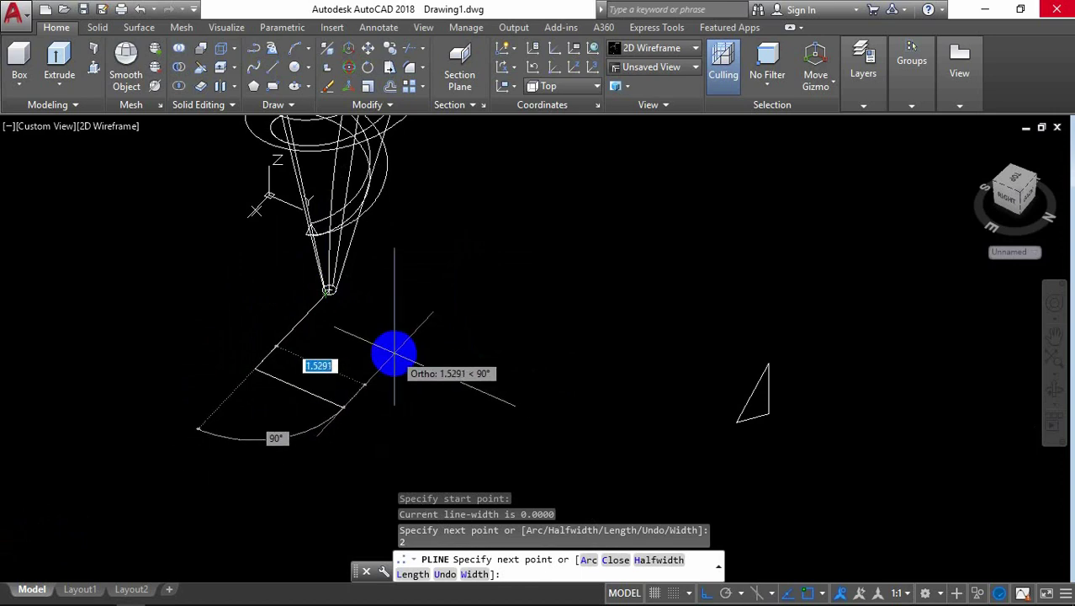
scroll(394, 353, "up", 2)
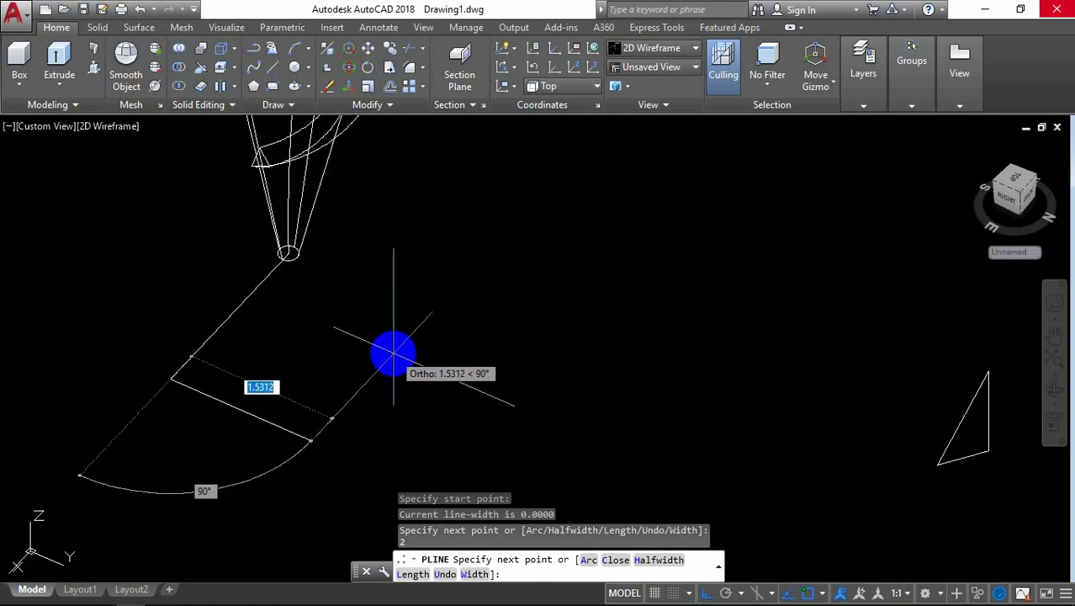
key("ctrl+z")
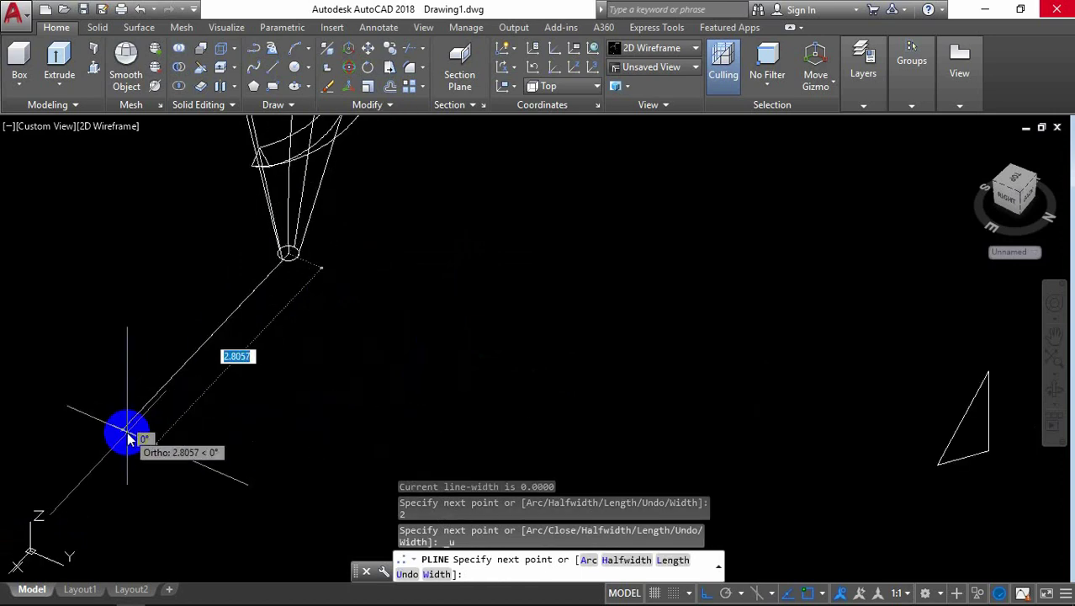
type("3")
key("Return")
key("Return")
scroll(325, 281, "up", 3)
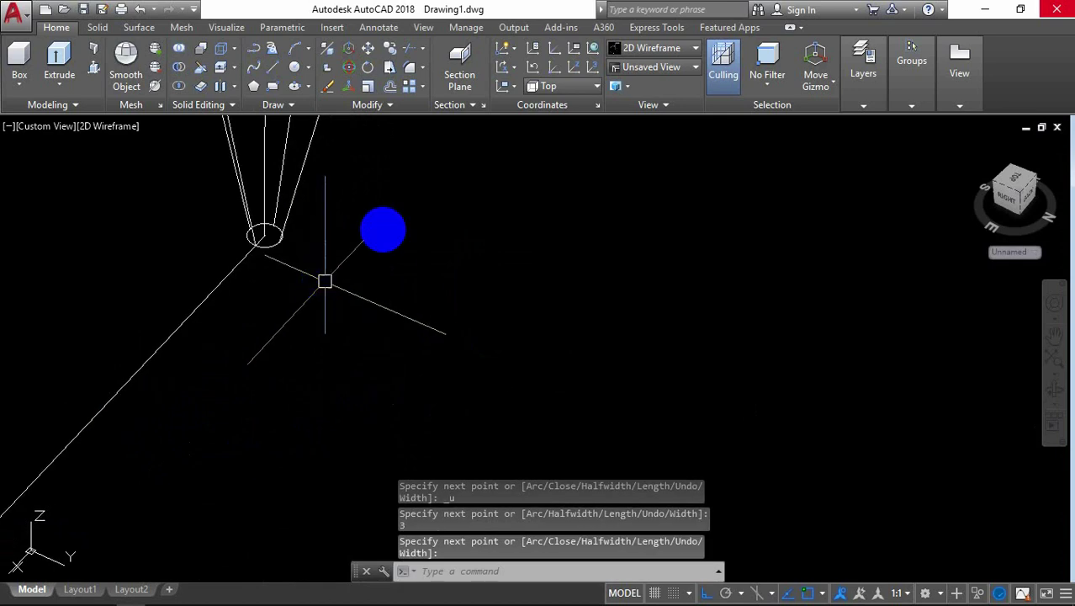
Draw a second polyline from the tip circle to close the triangular profile
right_click(431, 187)
left_click(447, 197)
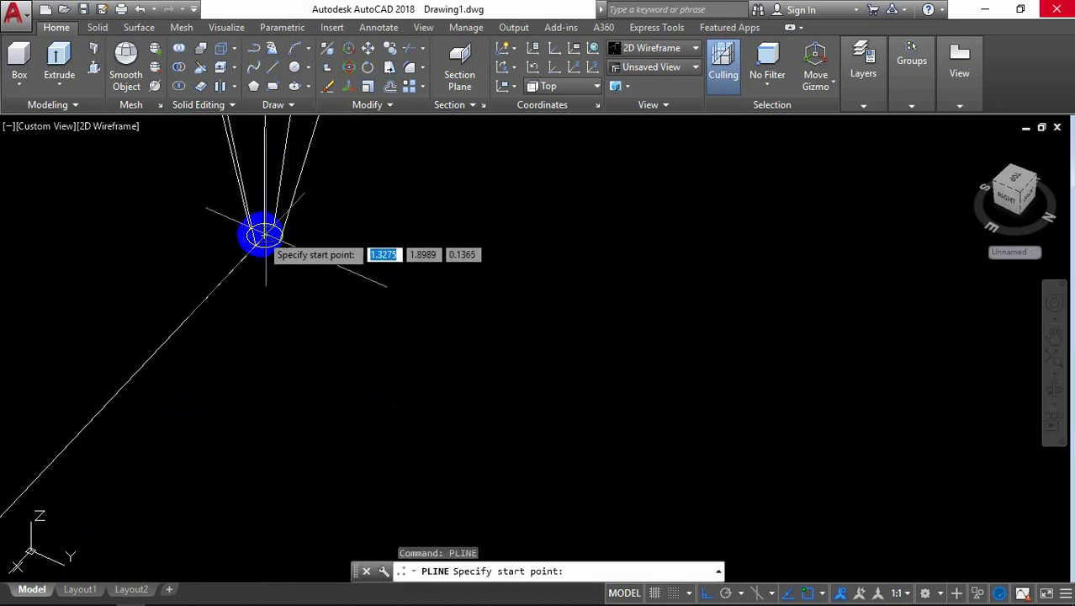
scroll(262, 237, "up", 3)
left_click(277, 233)
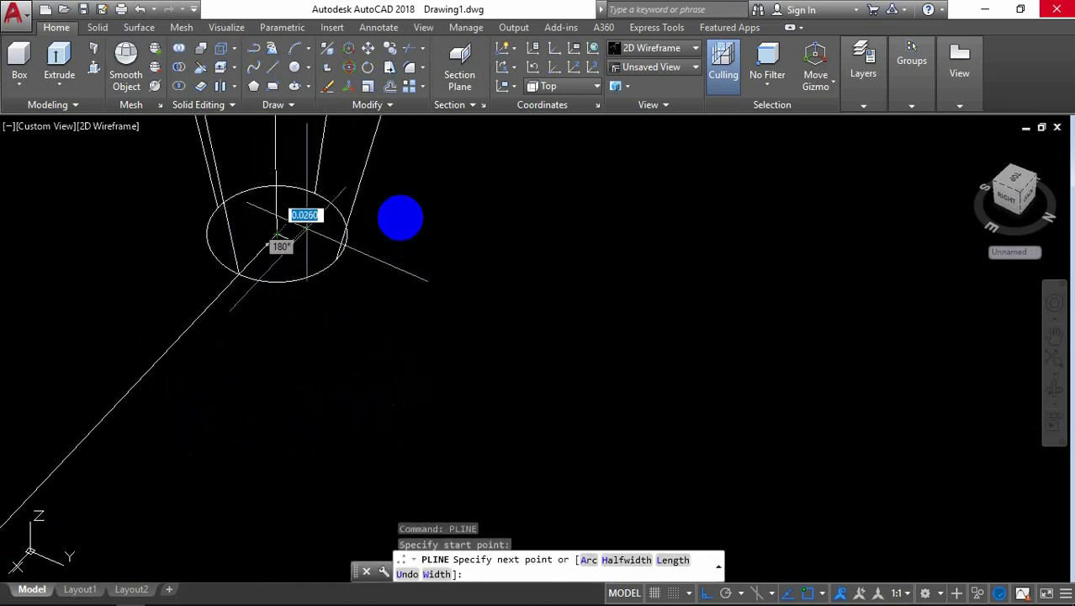
scroll(463, 221, "down", 3)
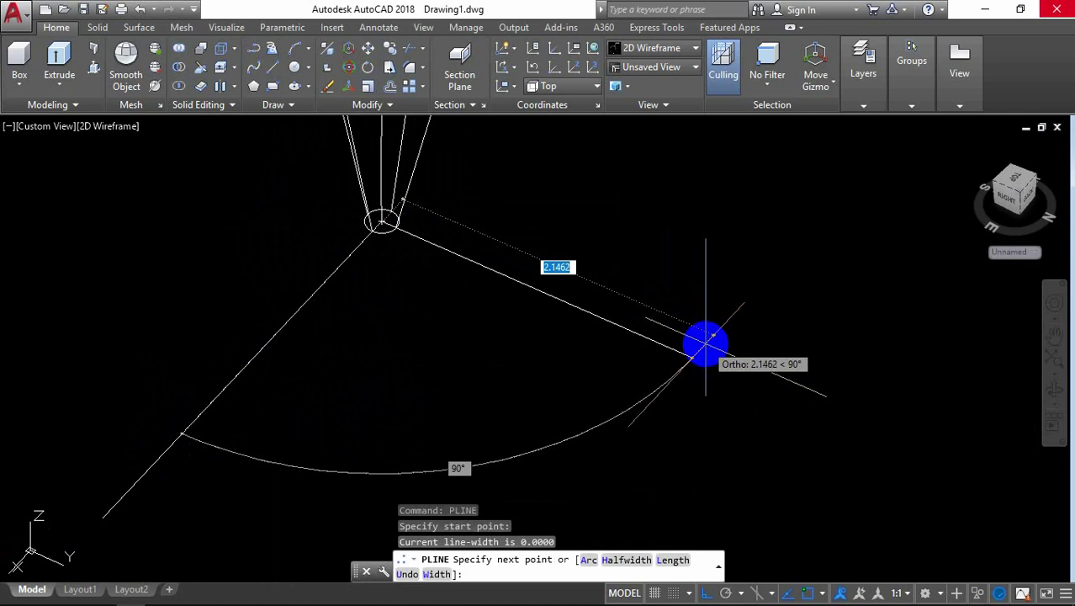
key("Return")
middle_click_drag(679, 365, 495, 407, "shift")
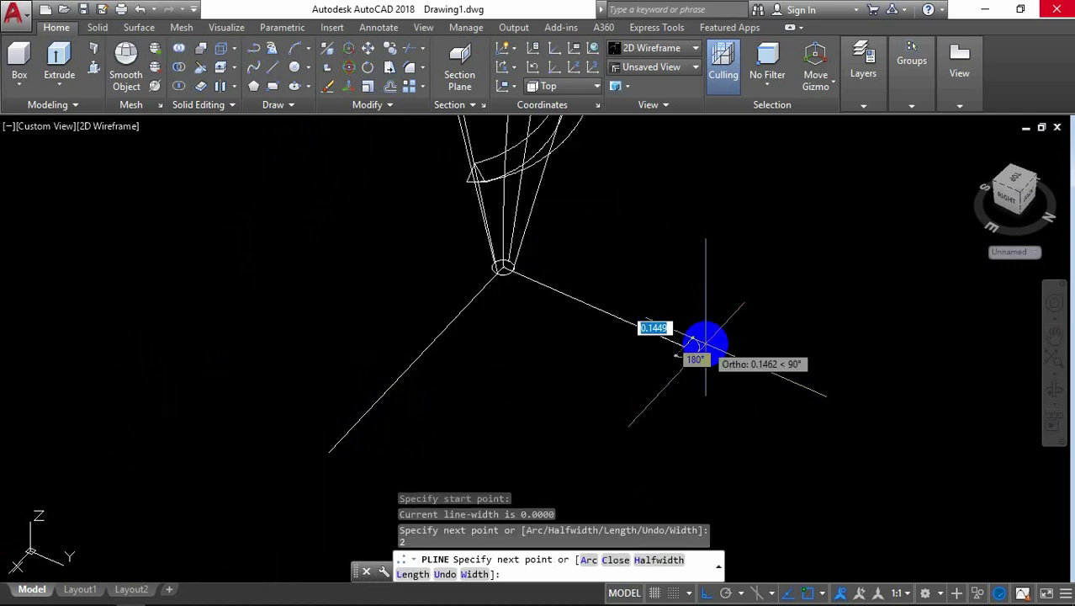
left_click(458, 409)
key("Return")
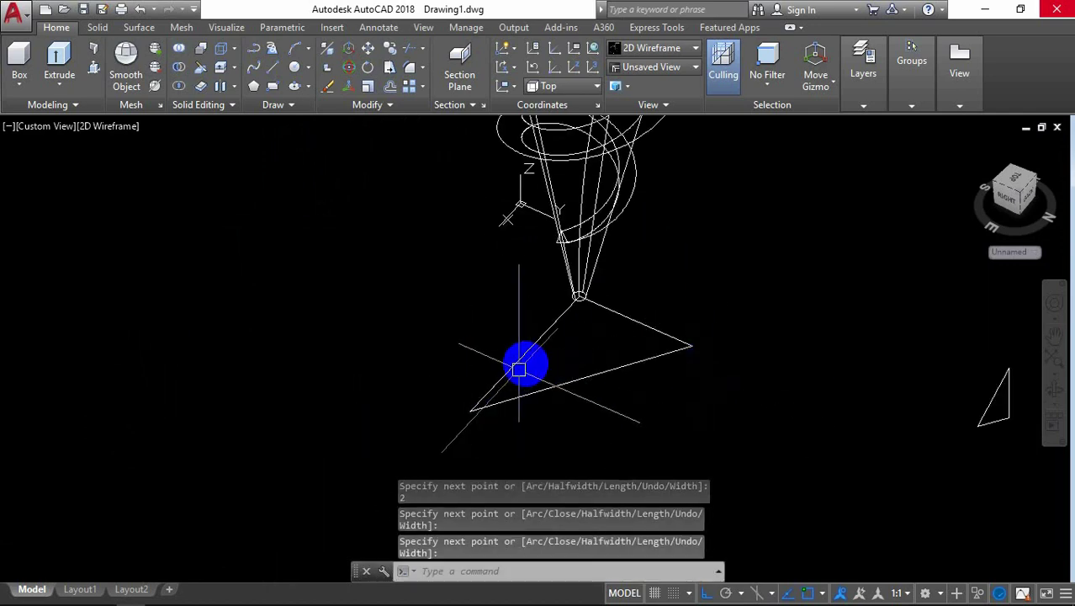
middle_click_drag(511, 274, 446, 324)
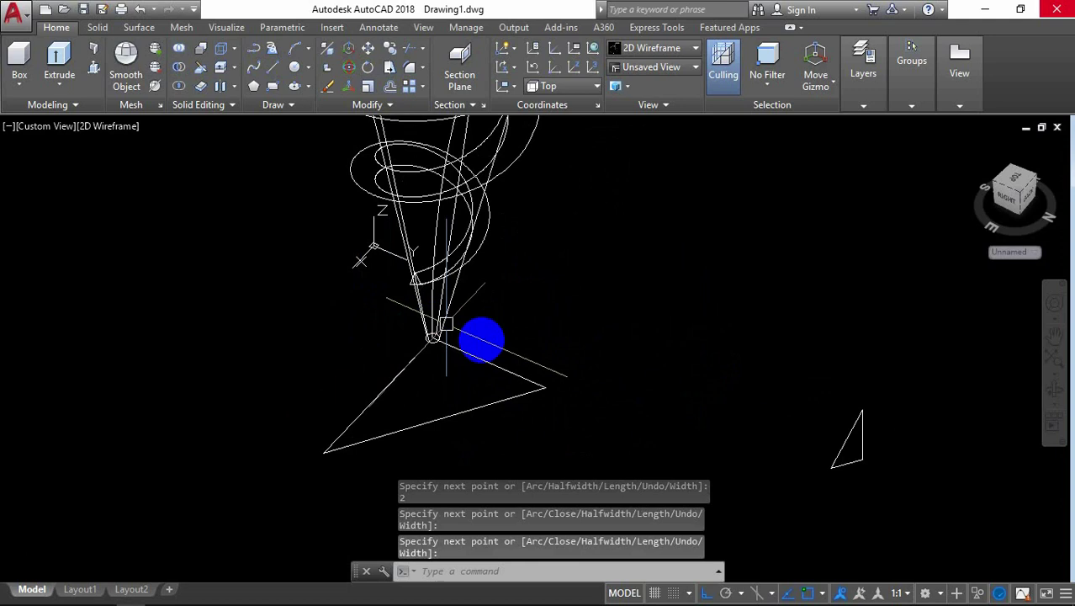
type("J")
Join the triangle's lines into one polyline
key("Return")
type("JOIN")
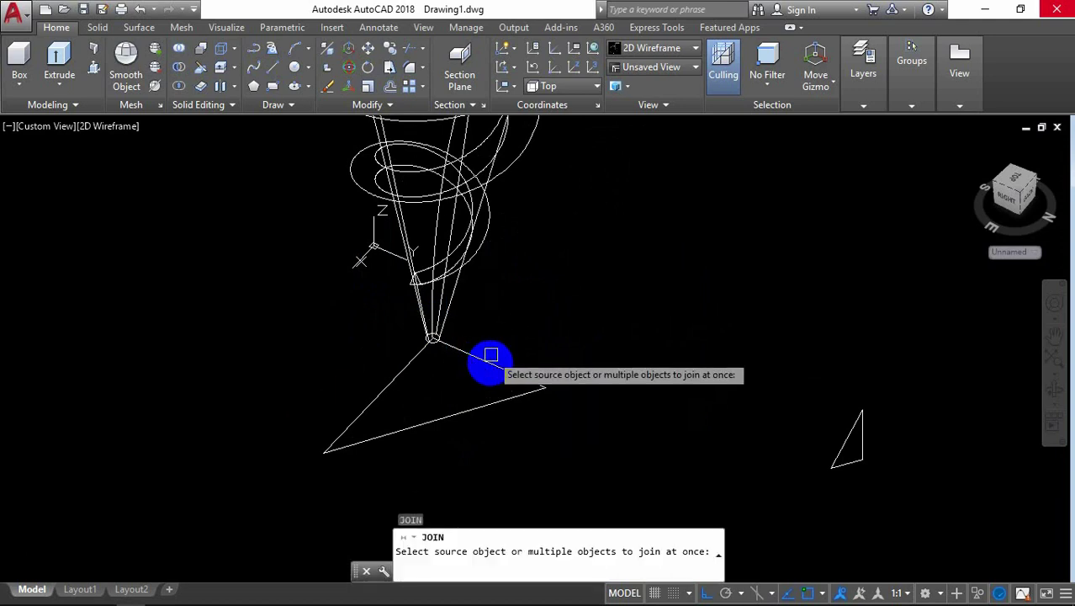
left_click(491, 363)
left_click(394, 380)
key("Return")
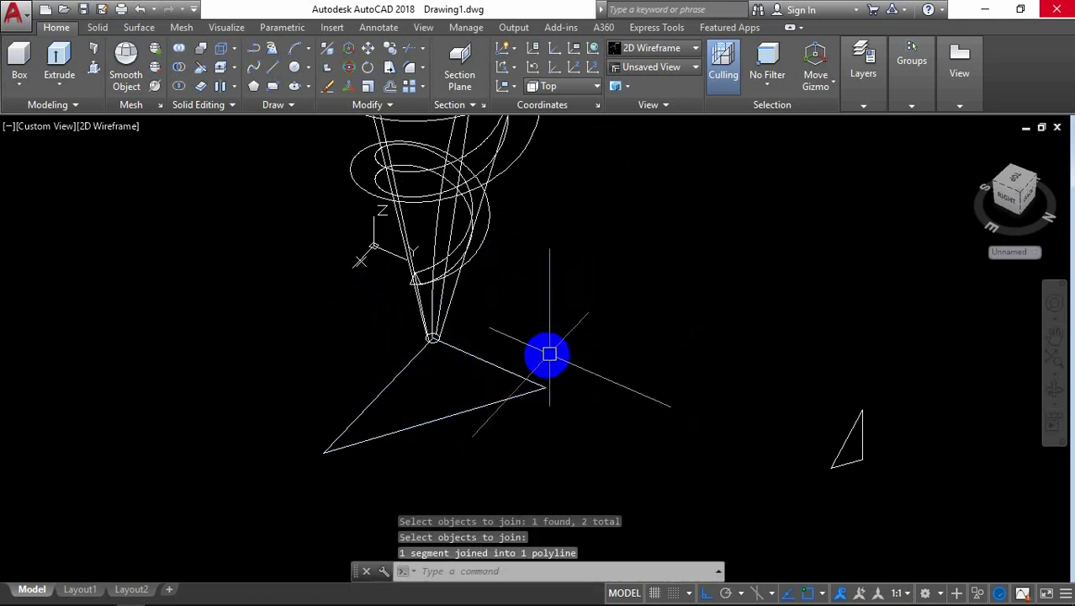
Sweep the triangle profile along the curved arc path and zoom out to view it
mouse_move(971, 384)
left_mouse_down()
mouse_move(826, 355)
mouse_move(852, 362)
mouse_move(686, 252)
left_mouse_up()
right_click(686, 252)
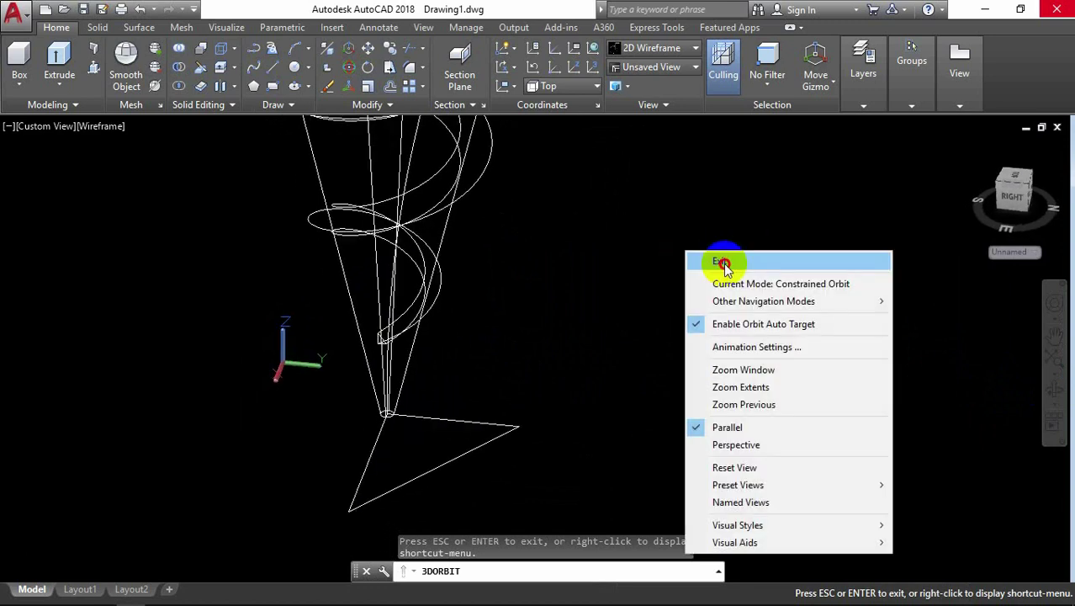
left_click(722, 263)
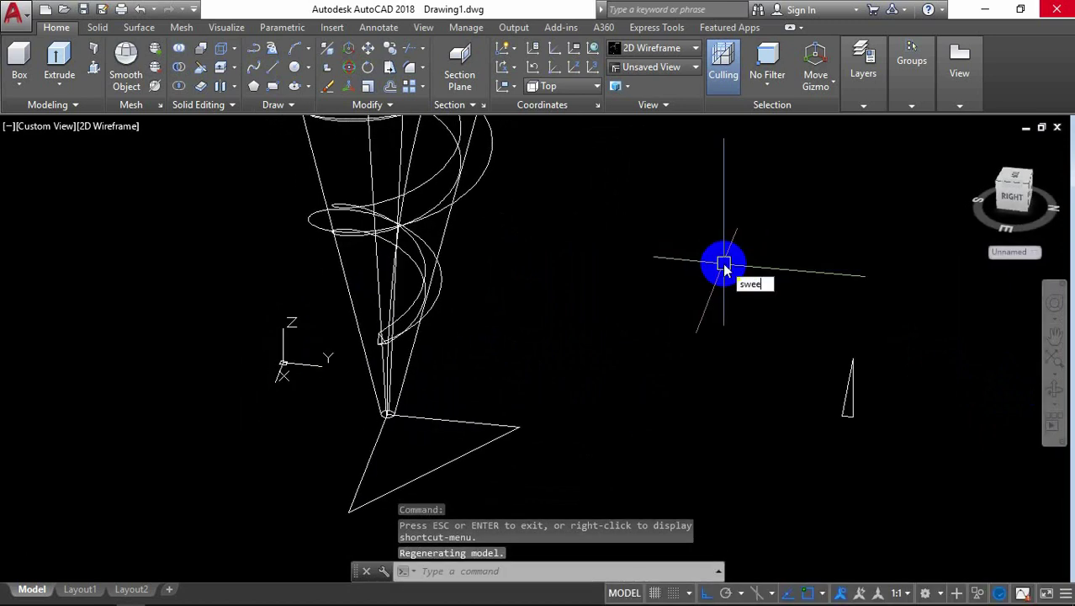
left_click(757, 301)
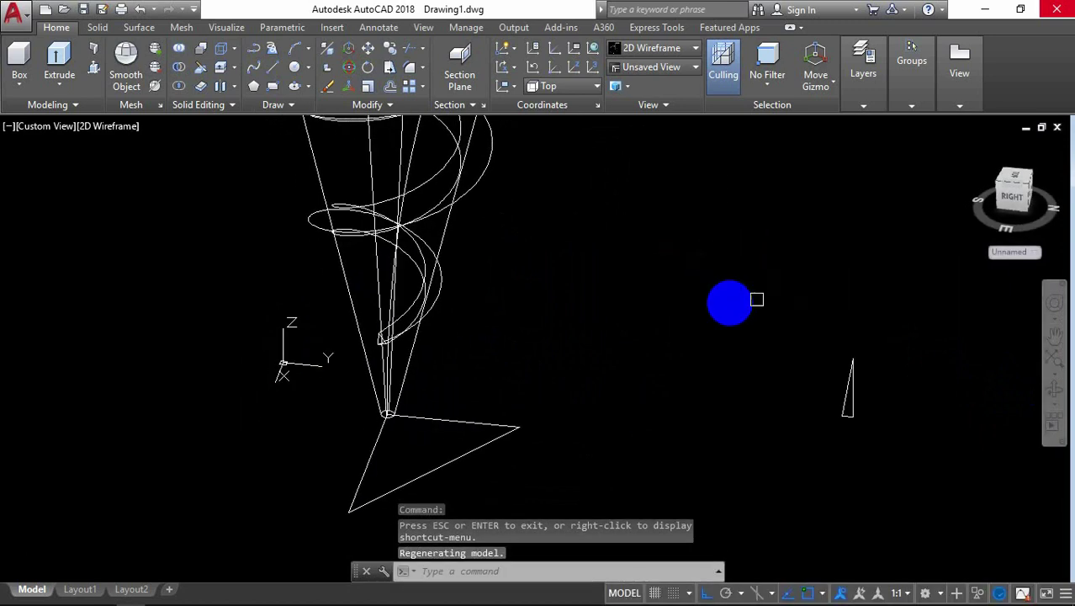
left_click(479, 423)
right_click(524, 301)
left_click(551, 308)
scroll(388, 288, "up", 4)
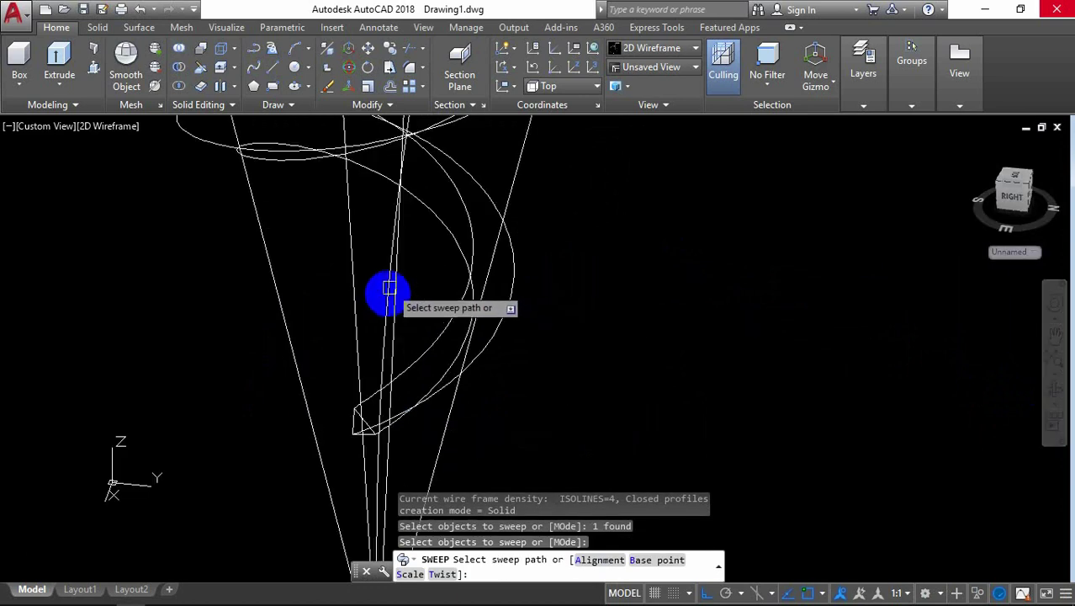
scroll(564, 287, "down", 3)
scroll(589, 278, "down", 2)
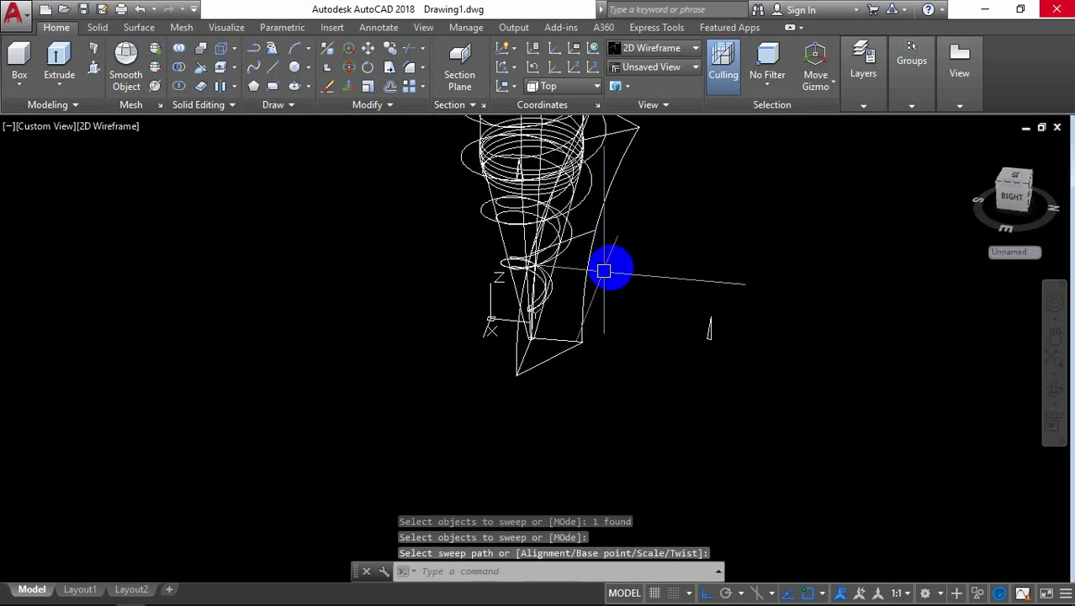
Set the viewport visual style to Shaded
left_click(122, 126)
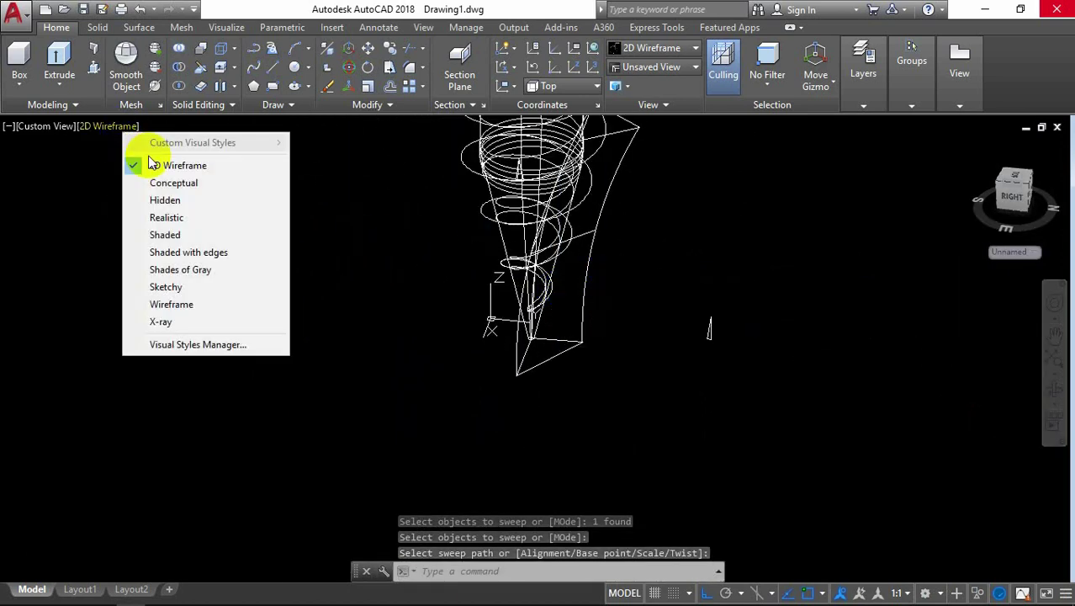
left_click(169, 233)
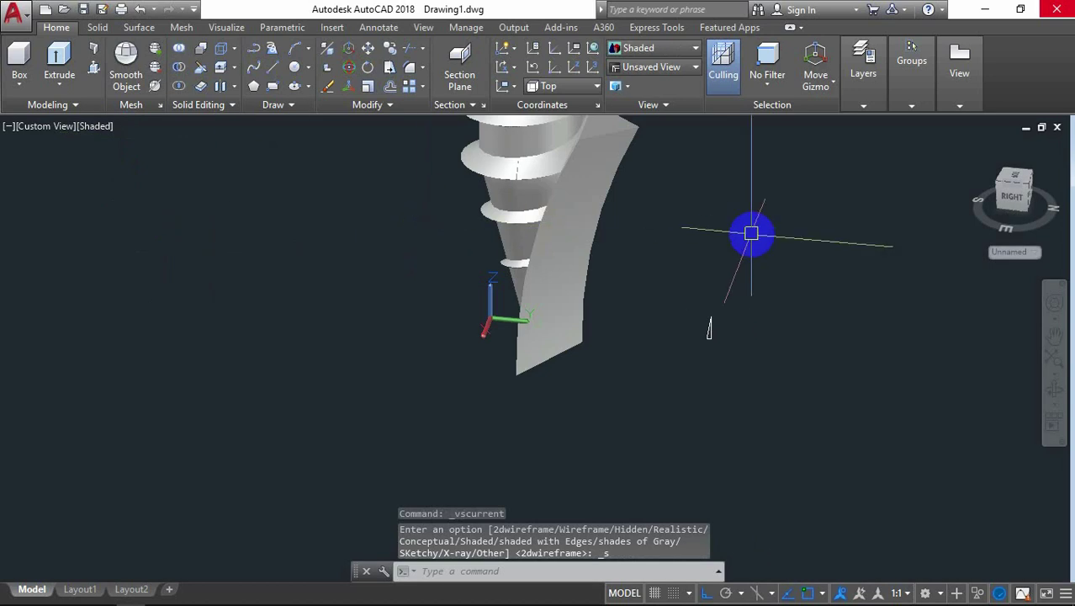
middle_click_drag(751, 233, 662, 298)
Orbit and zoom to inspect the blade running alongside the threaded shaft
left_click(1052, 389)
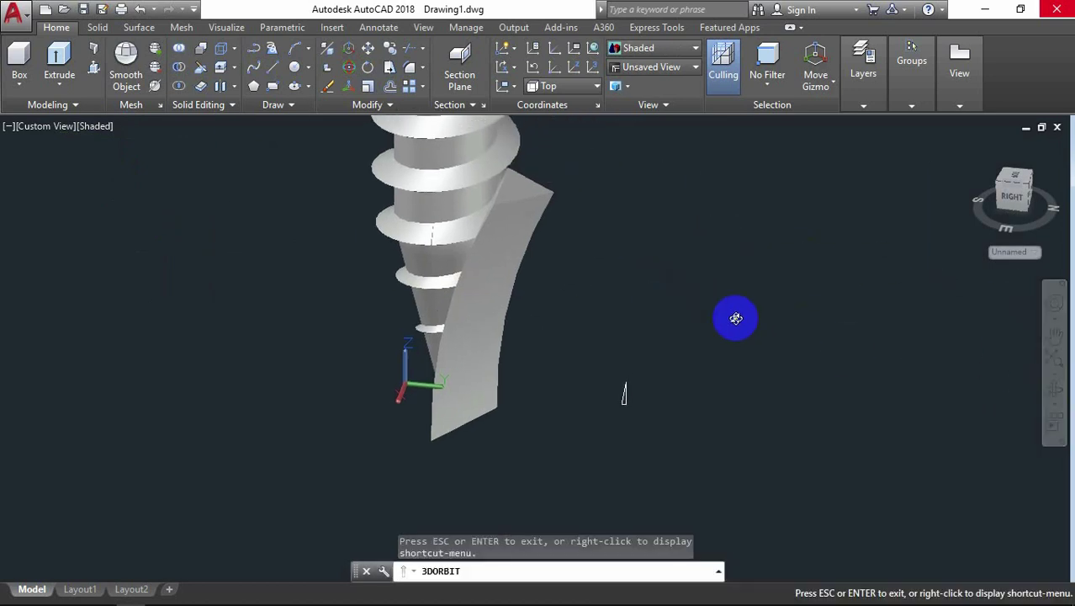
mouse_move(736, 318)
left_mouse_down()
mouse_move(799, 273)
mouse_move(766, 254)
mouse_move(778, 249)
mouse_move(537, 245)
mouse_move(466, 257)
mouse_move(480, 279)
mouse_move(533, 301)
mouse_move(684, 302)
mouse_move(747, 290)
mouse_move(754, 277)
mouse_move(661, 199)
left_mouse_up()
scroll(574, 177, "up", 1)
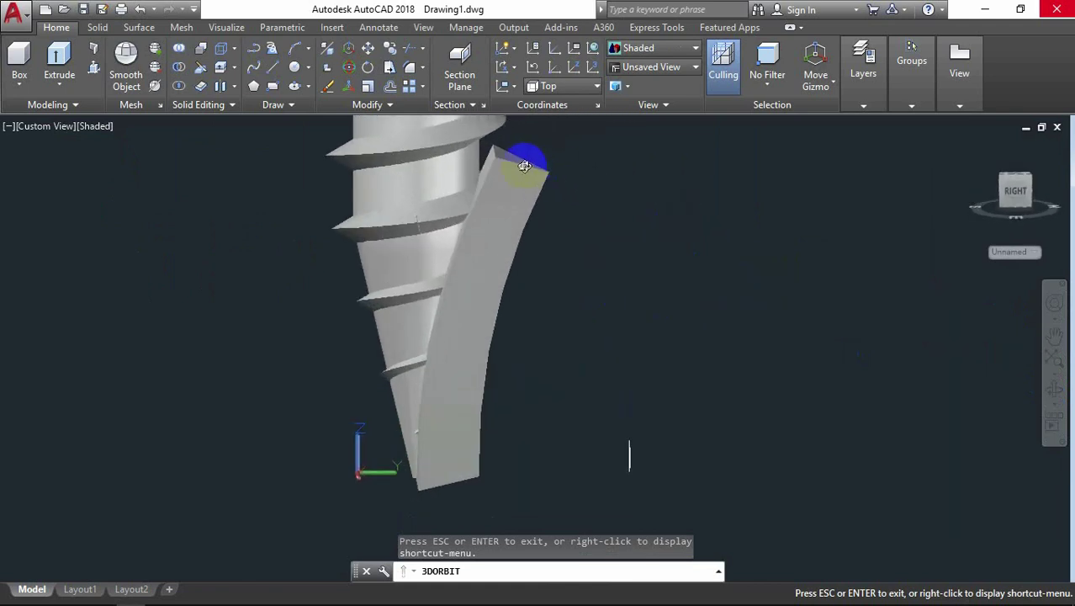
scroll(527, 169, "up", 1)
scroll(552, 211, "up", 1)
scroll(557, 197, "down", 1)
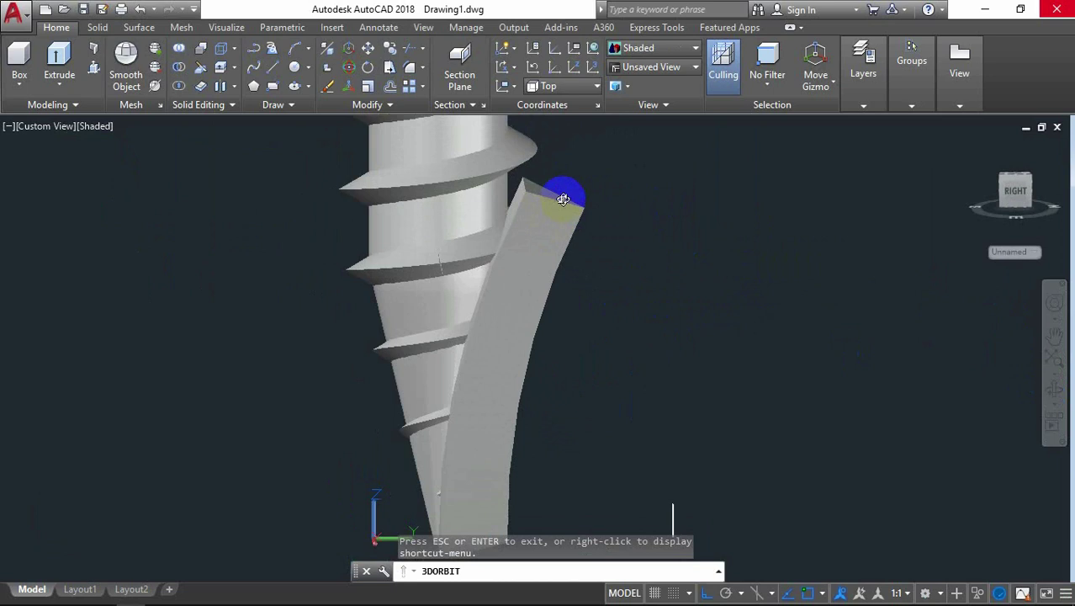
scroll(568, 204, "down", 1)
scroll(548, 210, "up", 1)
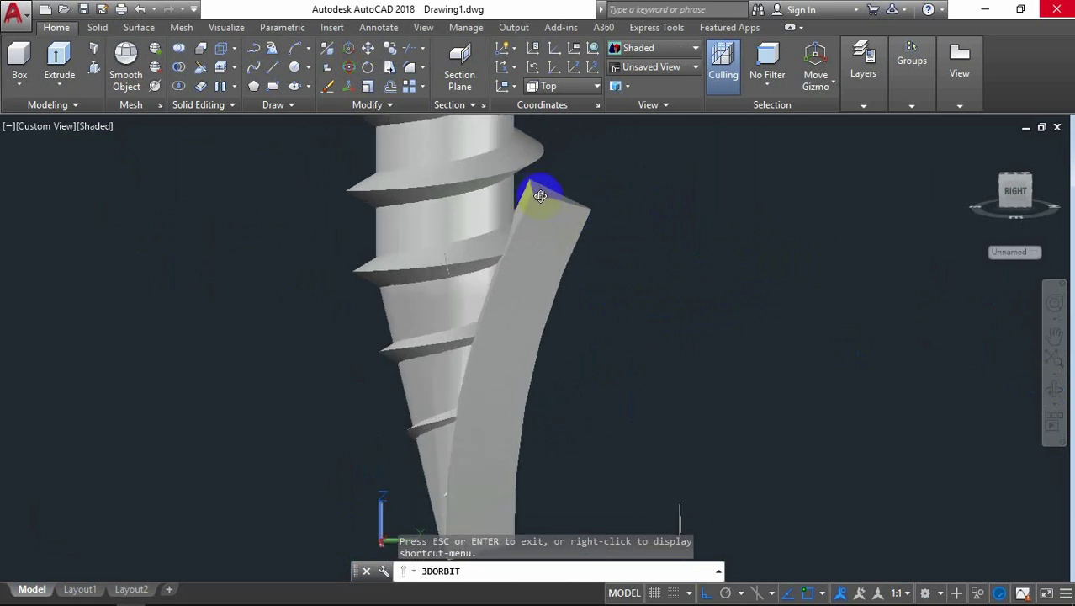
scroll(580, 189, "up", 1)
right_click(620, 165)
left_click(644, 170)
scroll(553, 189, "up", 2)
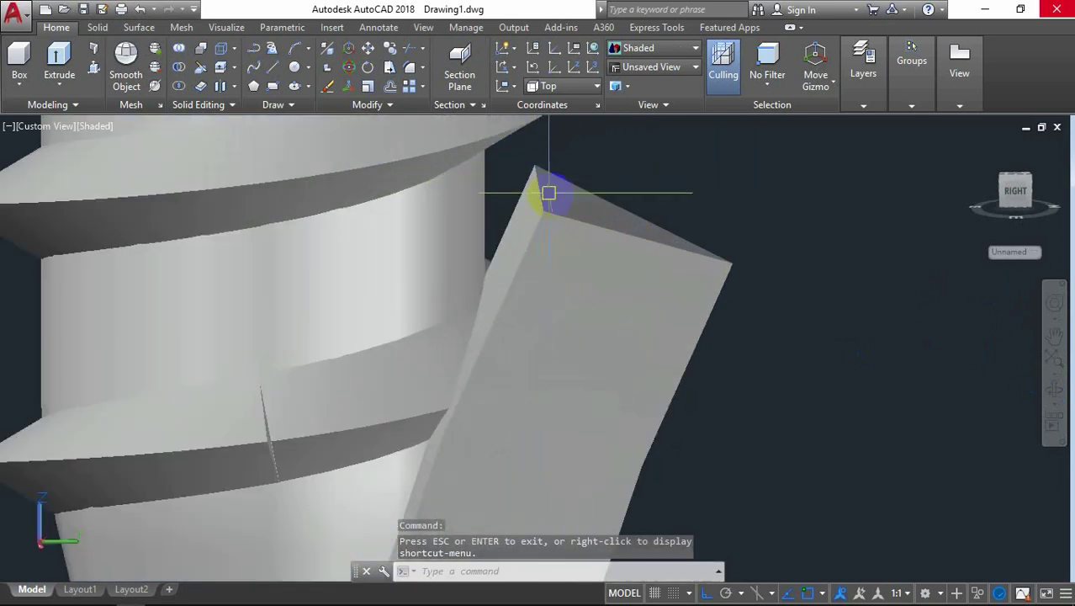
left_click(550, 186)
left_click(535, 164)
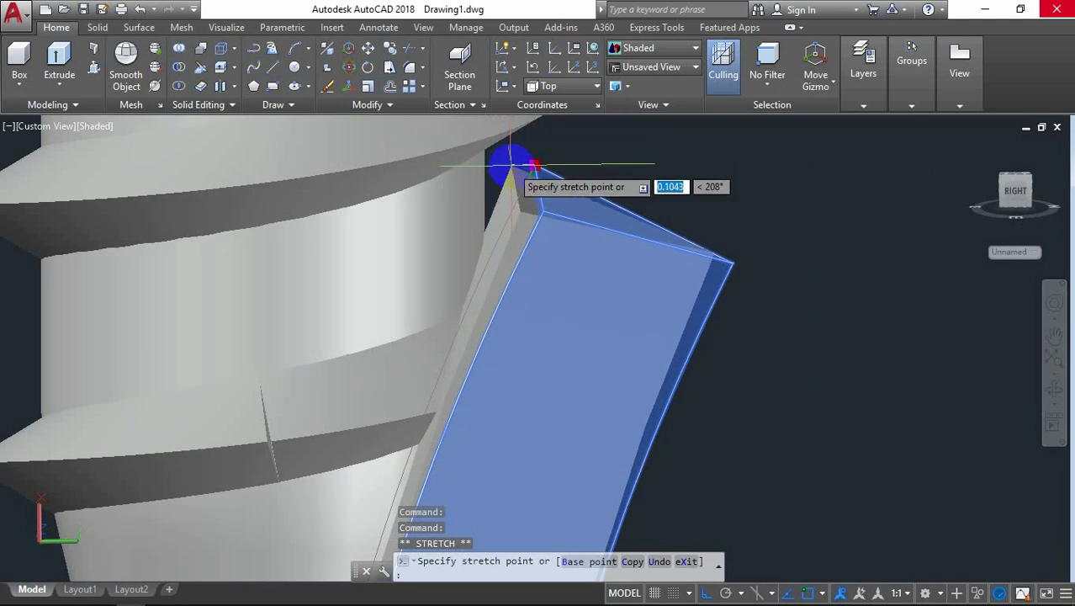
left_click(511, 166)
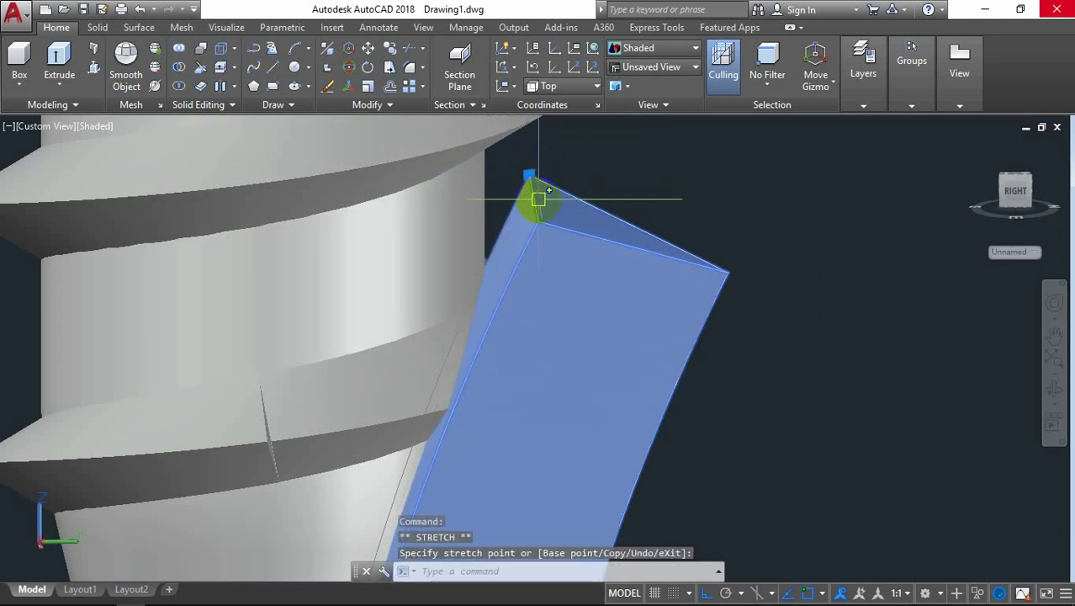
left_click(542, 197)
key("ctrl+z")
scroll(534, 167, "up", 1)
scroll(535, 165, "up", 1)
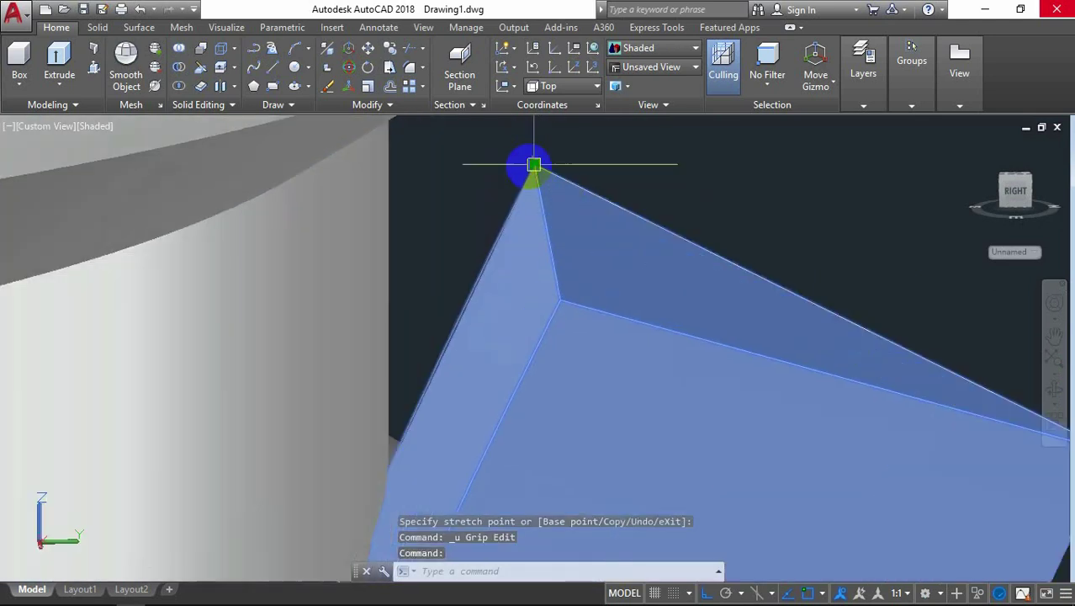
left_click(534, 164)
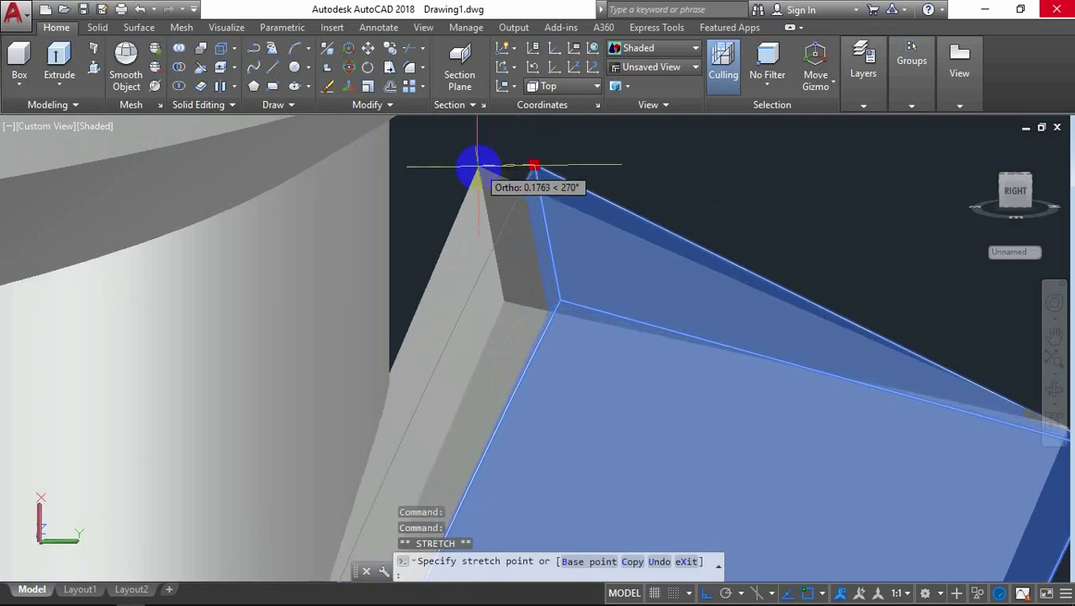
scroll(505, 164, "down", 2)
scroll(559, 152, "down", 2)
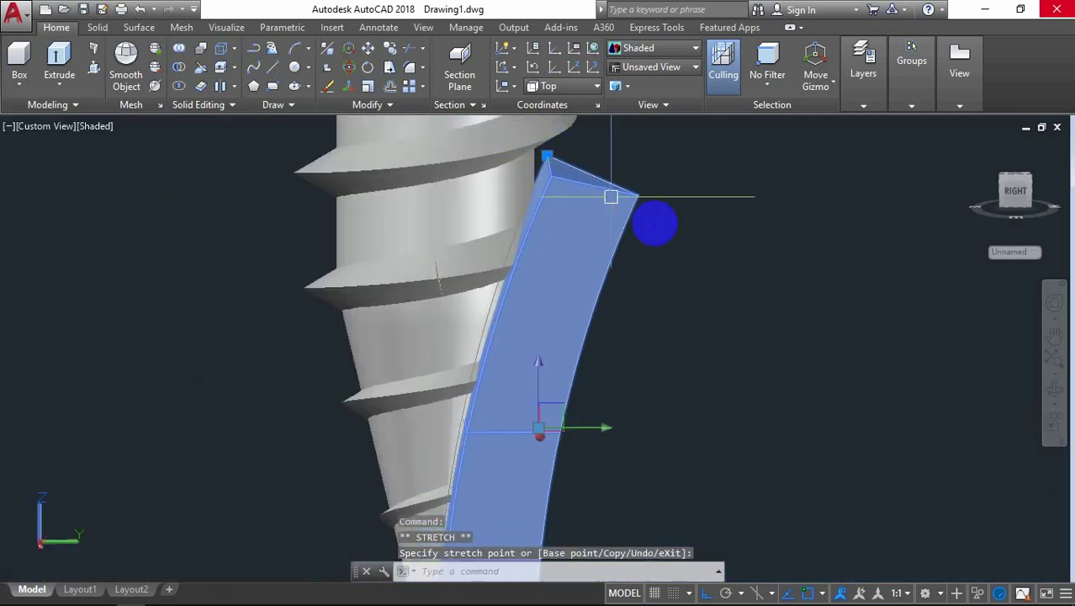
key("Escape")
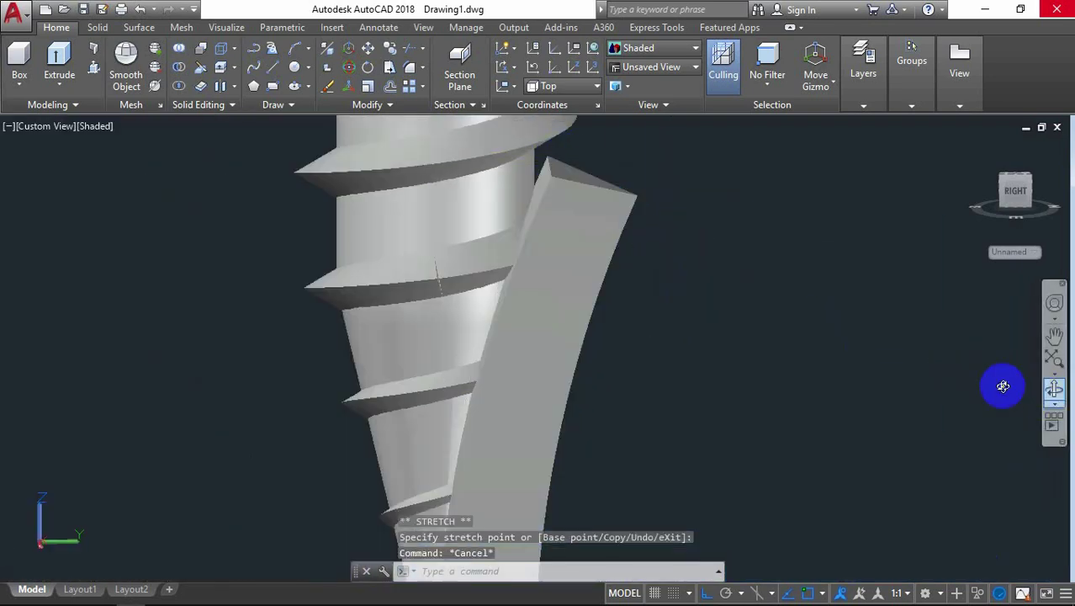
mouse_move(998, 385)
middle_mouse_down("shift")
mouse_move(534, 315)
mouse_move(521, 334)
mouse_move(648, 360)
mouse_move(512, 352)
mouse_move(622, 333)
middle_mouse_up("shift")
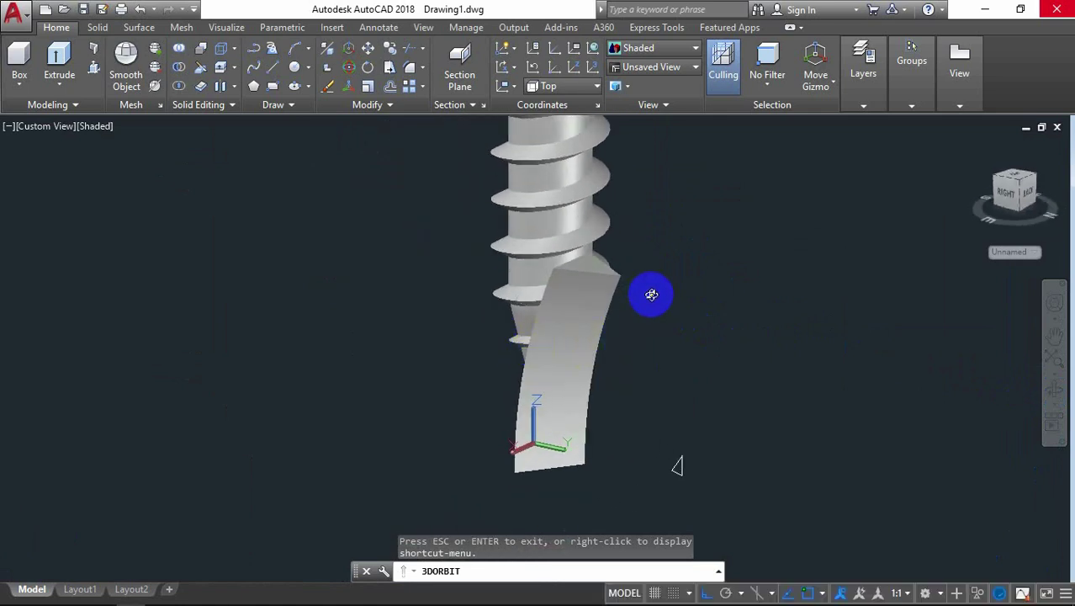
middle_click_drag(651, 294, 485, 336, "shift")
right_click(510, 220)
Subtract the curved blade solid from the screw solids with SU
left_click(589, 245)
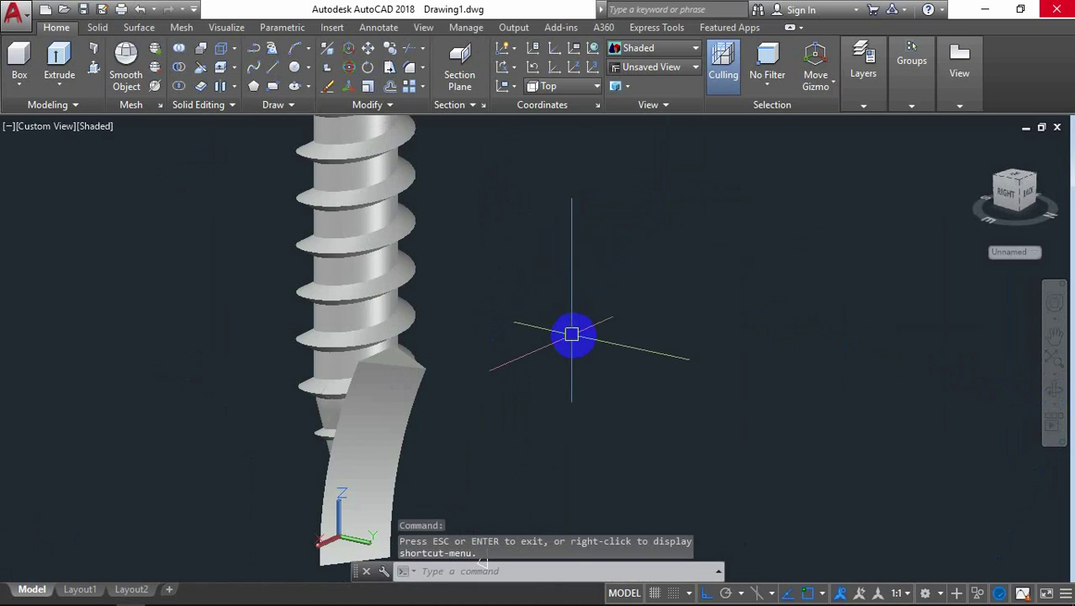
middle_click_drag(483, 562, 515, 528)
type("su")
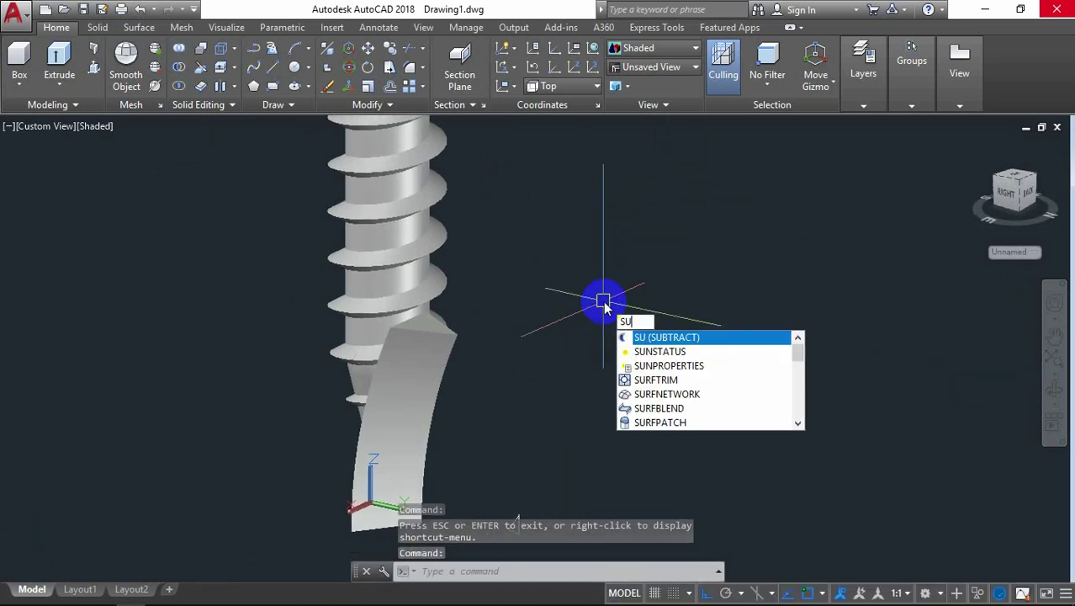
left_click(678, 338)
left_click(509, 165)
left_click(329, 257)
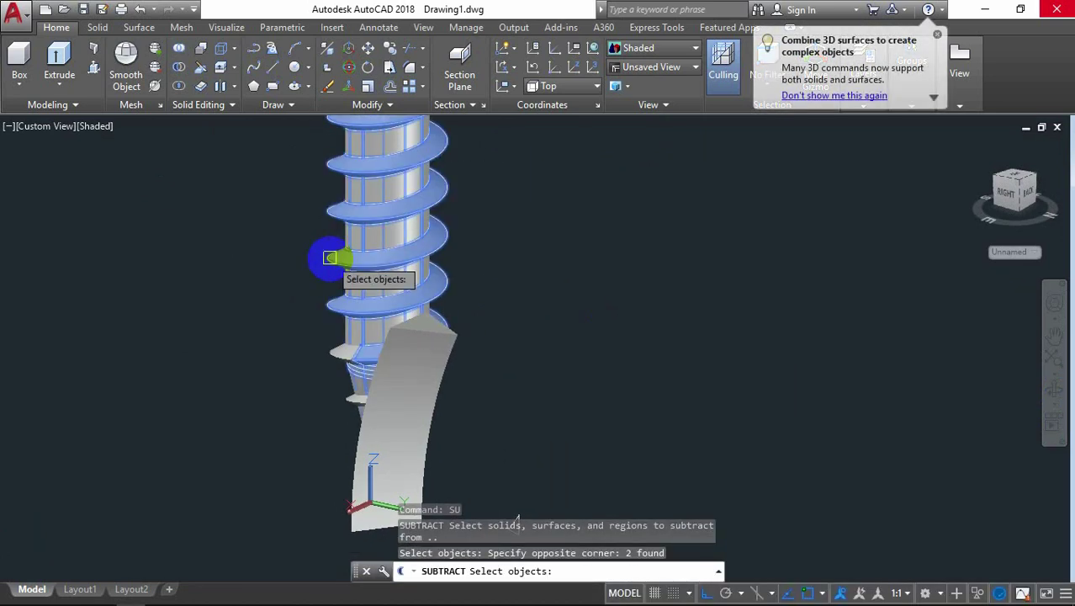
left_click(335, 357)
right_click(534, 245)
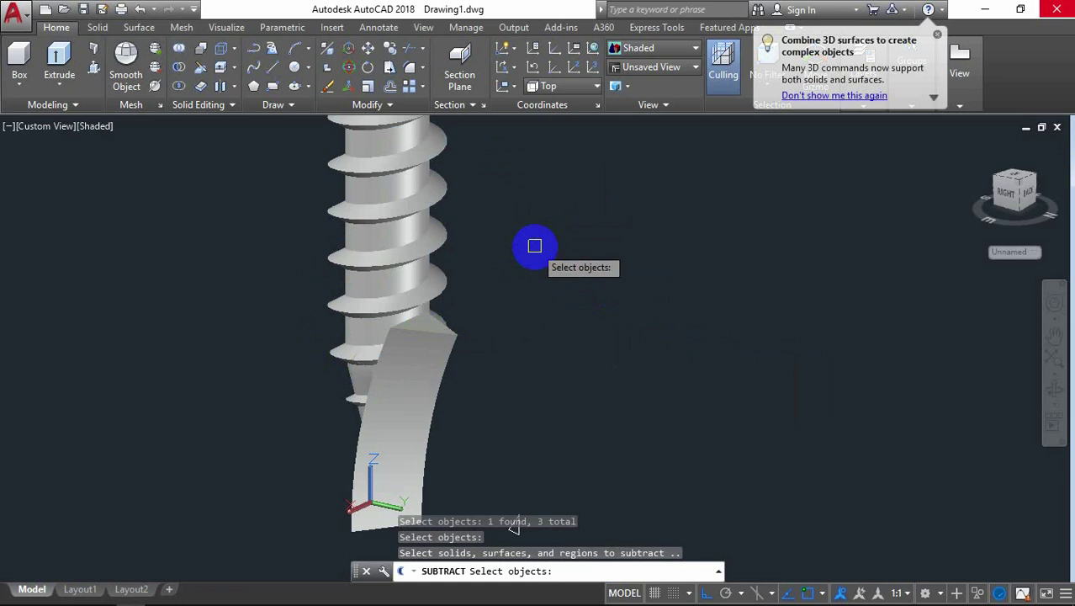
left_click(439, 348)
right_click(548, 275)
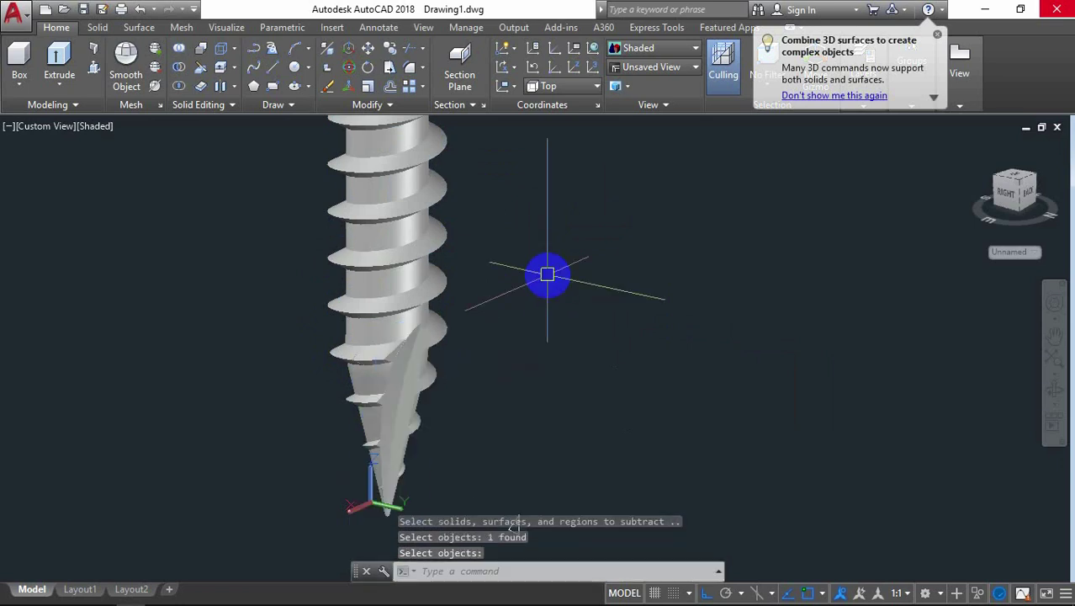
Orbit around the grooved tip to inspect the cut
scroll(451, 371, "up", 4)
middle_click_drag(538, 403, 576, 336)
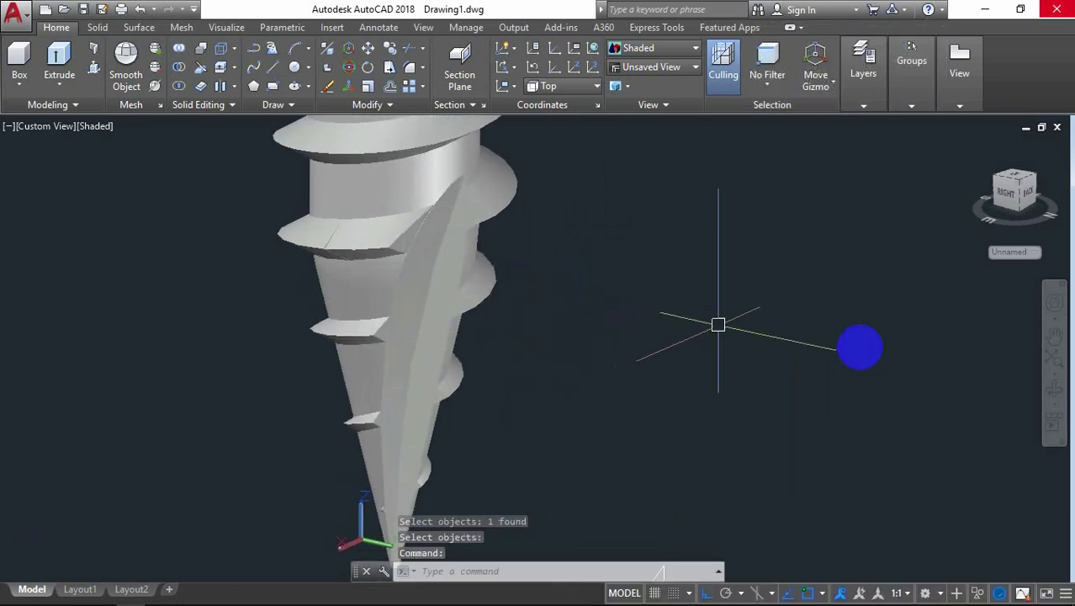
left_click(1055, 387)
mouse_move(670, 316)
left_mouse_down()
mouse_move(569, 297)
mouse_move(747, 302)
mouse_move(774, 281)
mouse_move(732, 290)
mouse_move(711, 324)
mouse_move(763, 315)
mouse_move(622, 308)
mouse_move(495, 351)
mouse_move(343, 343)
mouse_move(462, 343)
left_mouse_up()
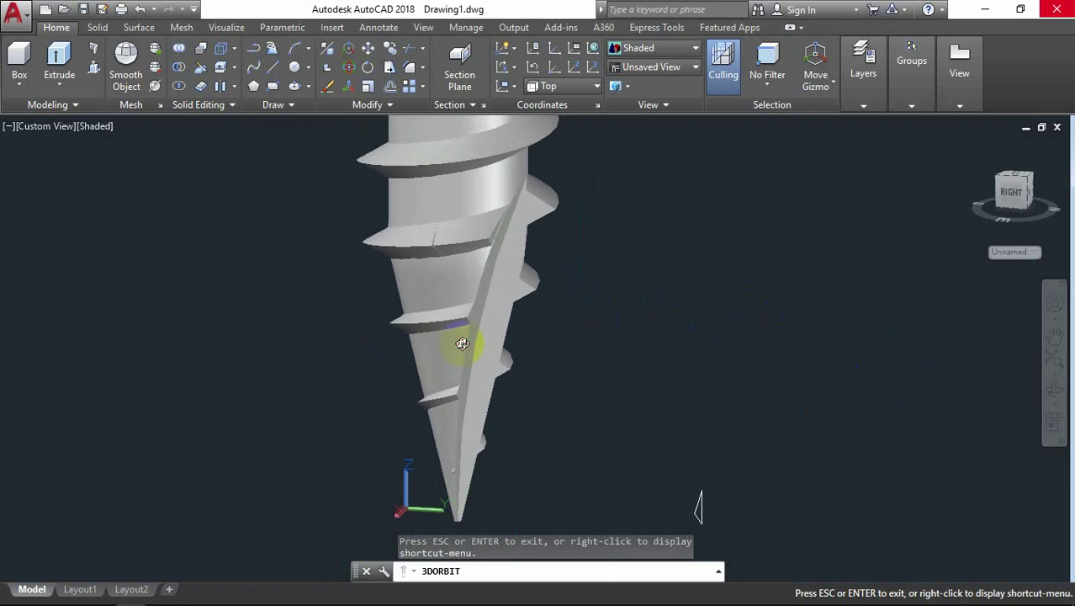
Orbit the screw to expose its top face, then shift it toward the left
scroll(461, 343, "down", 2)
scroll(461, 343, "down", 2)
scroll(461, 343, "down", 2)
scroll(461, 344, "down", 1)
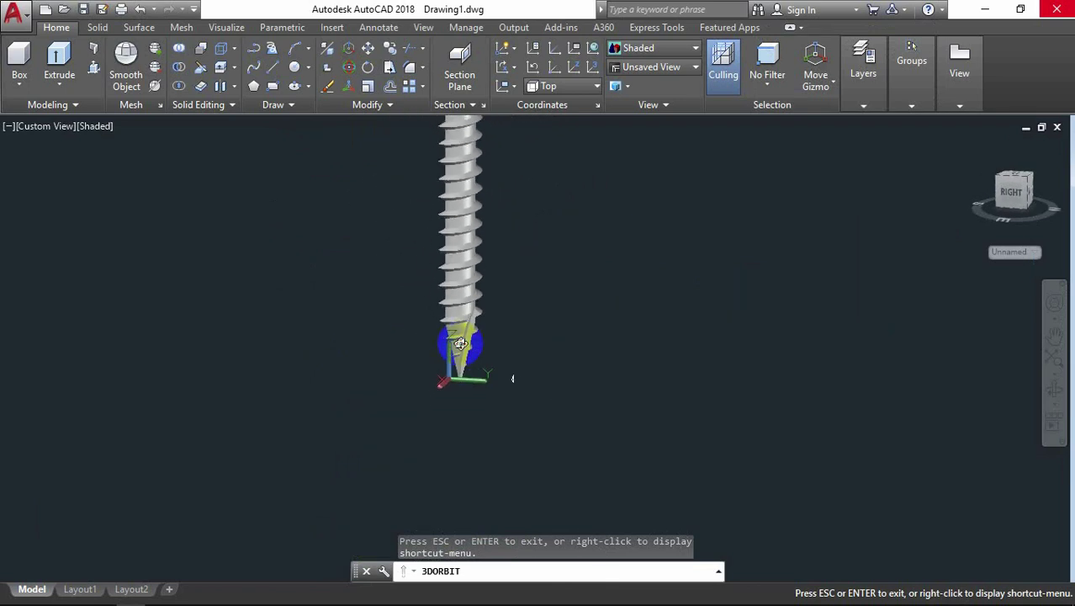
mouse_move(461, 343)
left_mouse_down()
mouse_move(487, 247)
mouse_move(468, 324)
mouse_move(479, 365)
mouse_move(450, 206)
mouse_move(432, 208)
mouse_move(434, 230)
left_mouse_up()
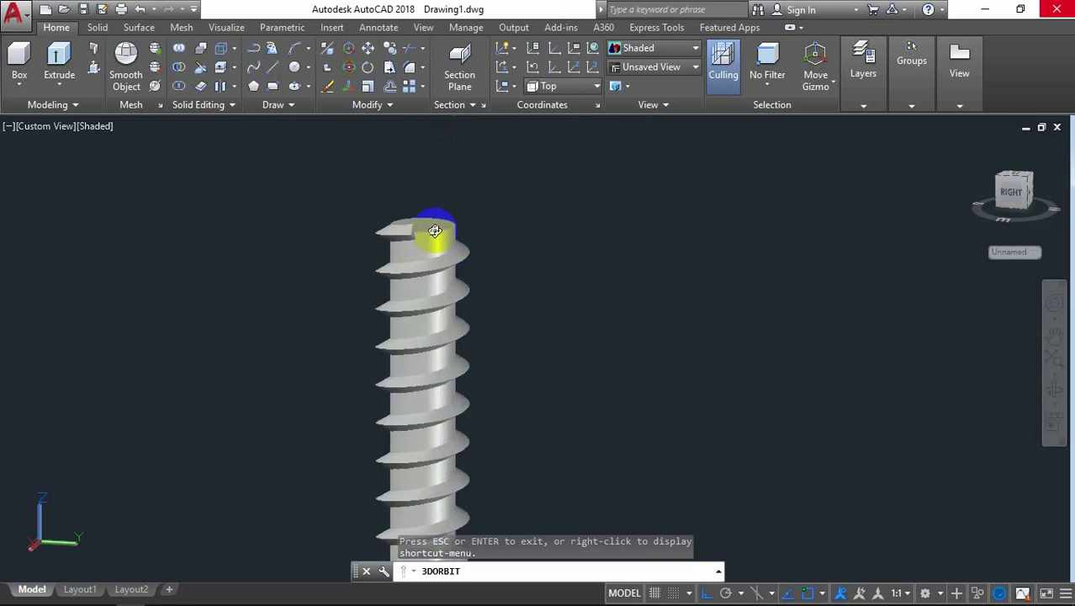
scroll(432, 234, "up", 2)
scroll(430, 233, "up", 2)
scroll(438, 252, "up", 2)
mouse_move(444, 269)
left_mouse_down()
mouse_move(479, 325)
mouse_move(461, 330)
left_mouse_up()
right_click(545, 178)
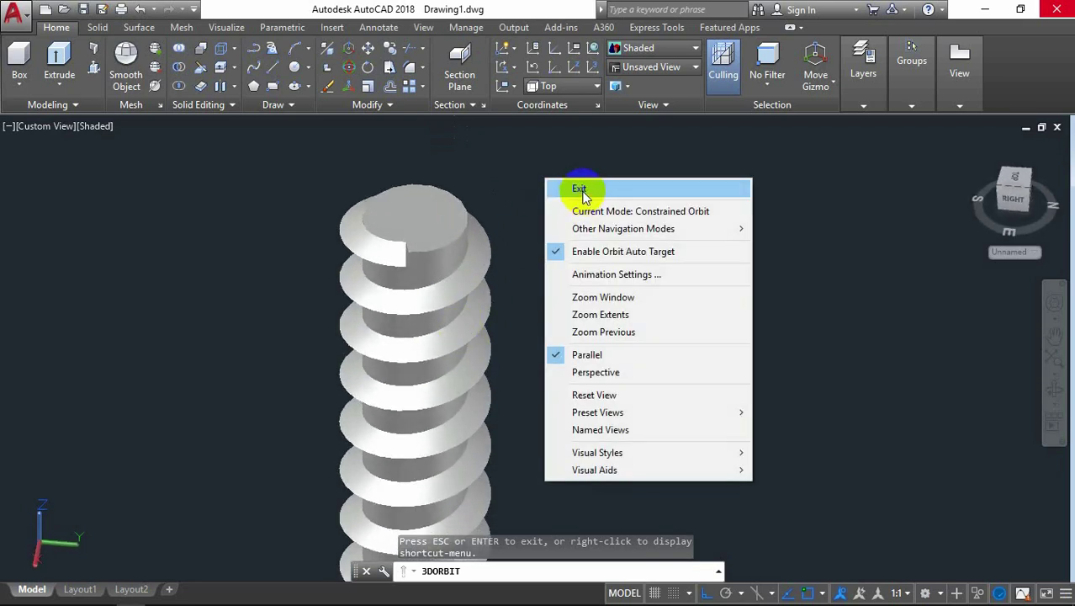
left_click(579, 184)
middle_click_drag(678, 250, 569, 247)
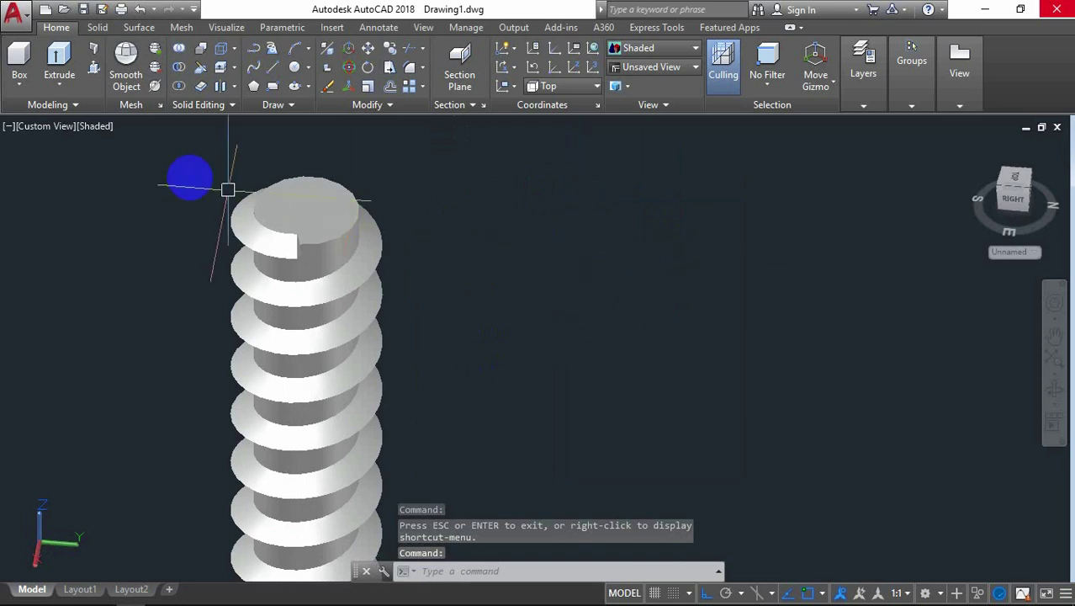
Switch the visual style to 2D Wireframe and orbit the screw to a tilted view
left_click(100, 127)
left_click(130, 164)
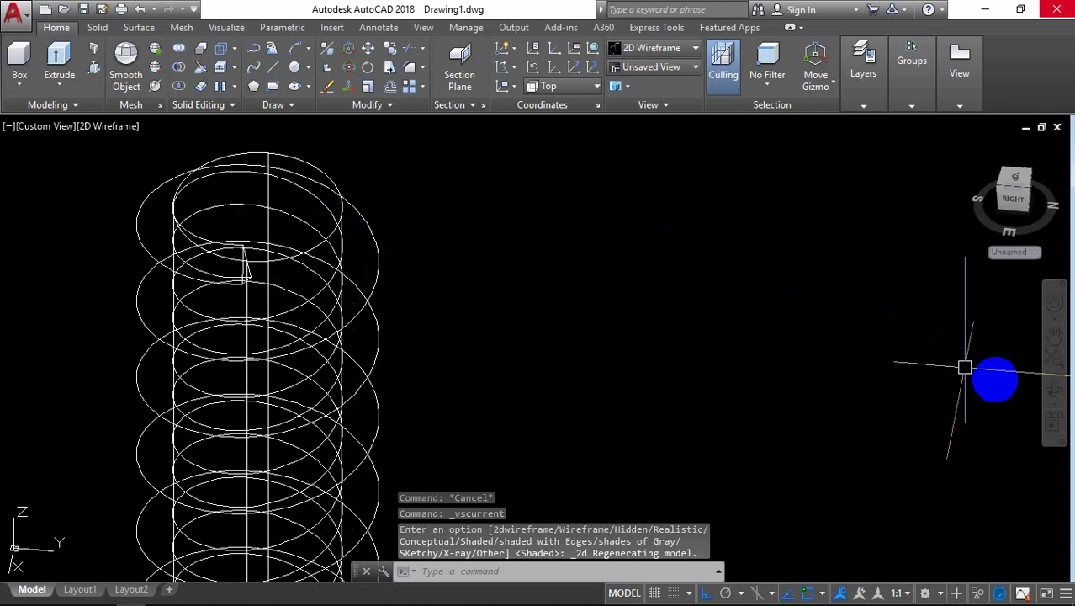
left_click(1054, 389)
mouse_move(845, 358)
left_mouse_down()
mouse_move(517, 324)
mouse_move(538, 291)
mouse_move(531, 298)
mouse_move(577, 299)
left_mouse_up()
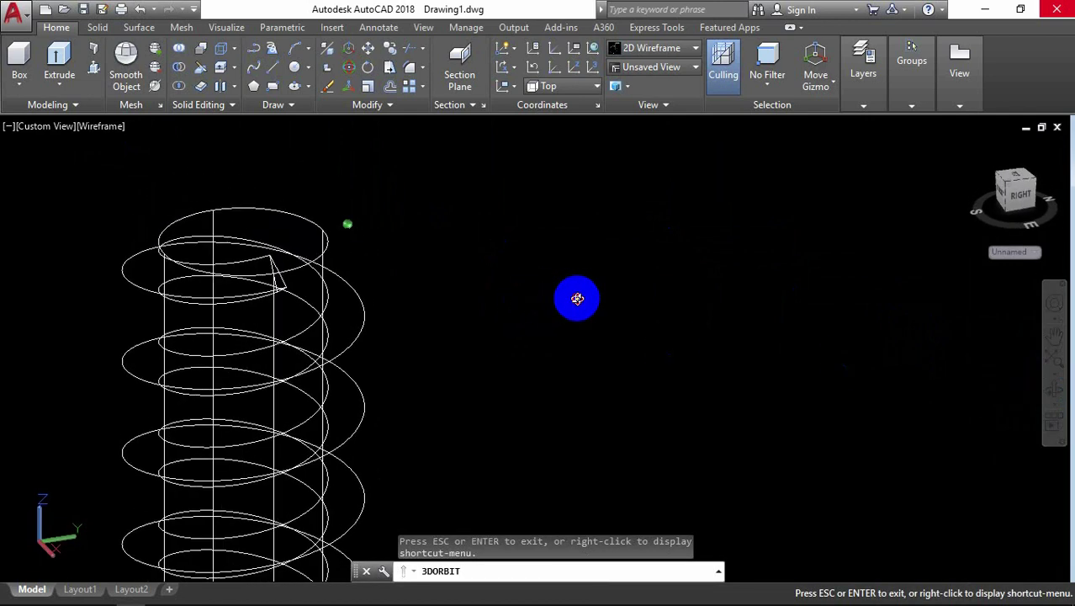
right_click(471, 162)
left_click(481, 171)
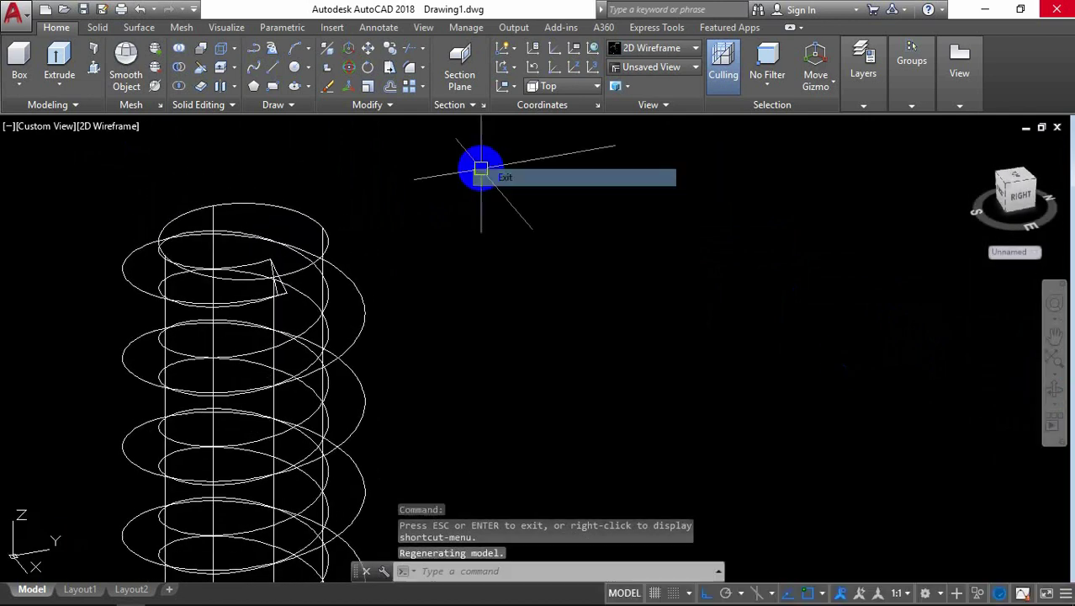
Draw a circle of diameter 8 centred on the helix top
type("c")
key("Return")
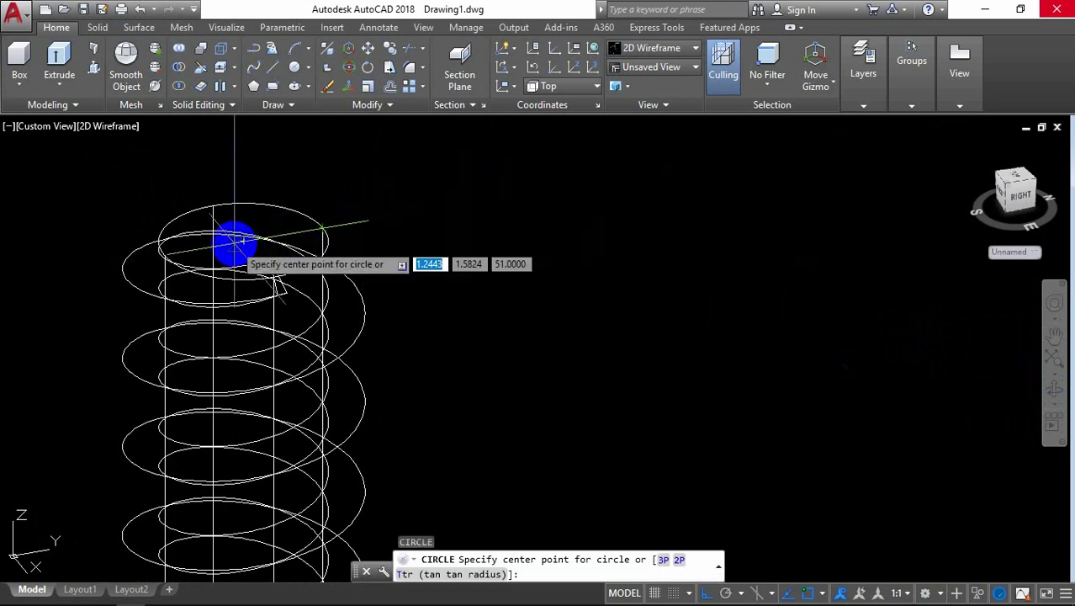
scroll(241, 241, "up", 3)
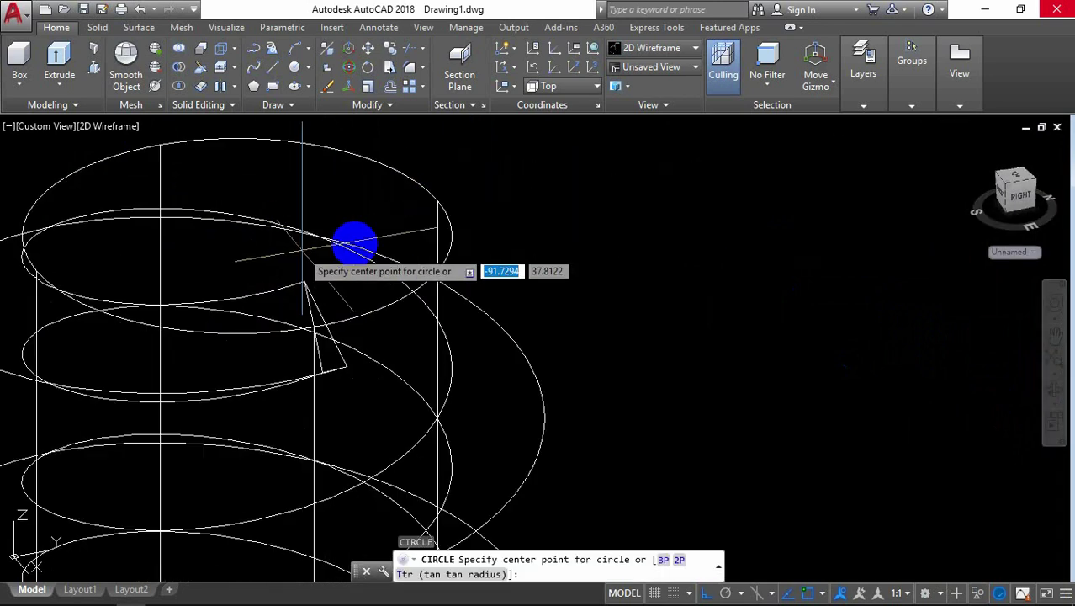
left_click(237, 236)
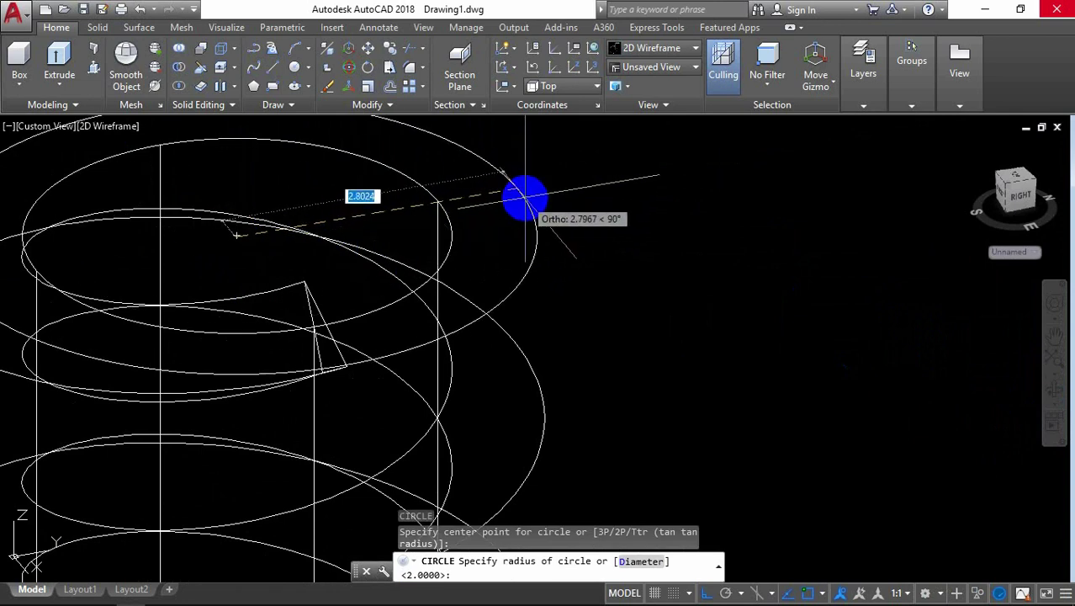
scroll(559, 192, "down", 2)
type("d")
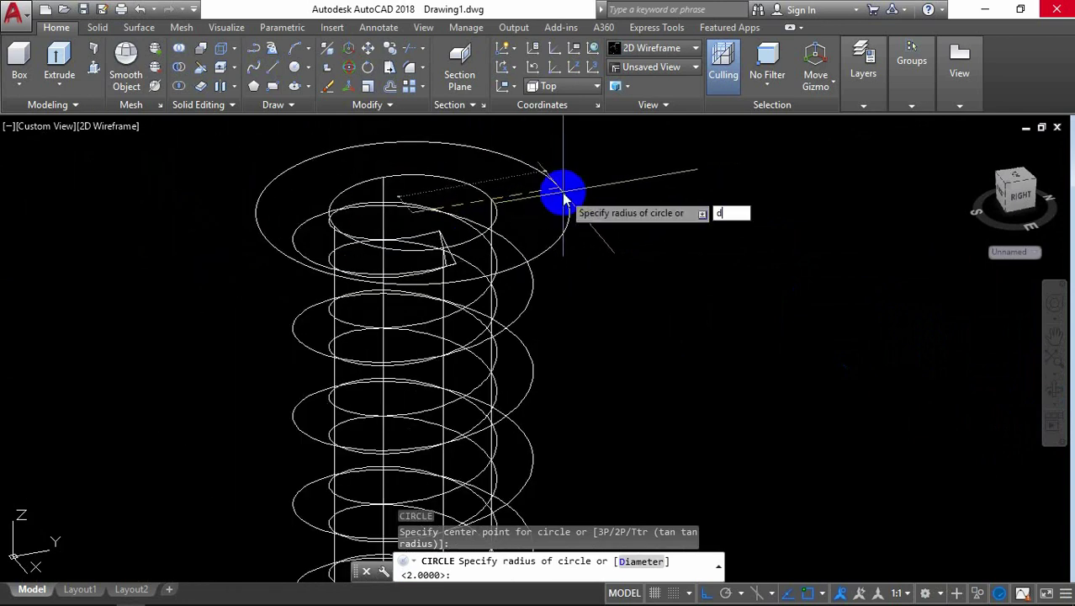
key("Return")
type("8")
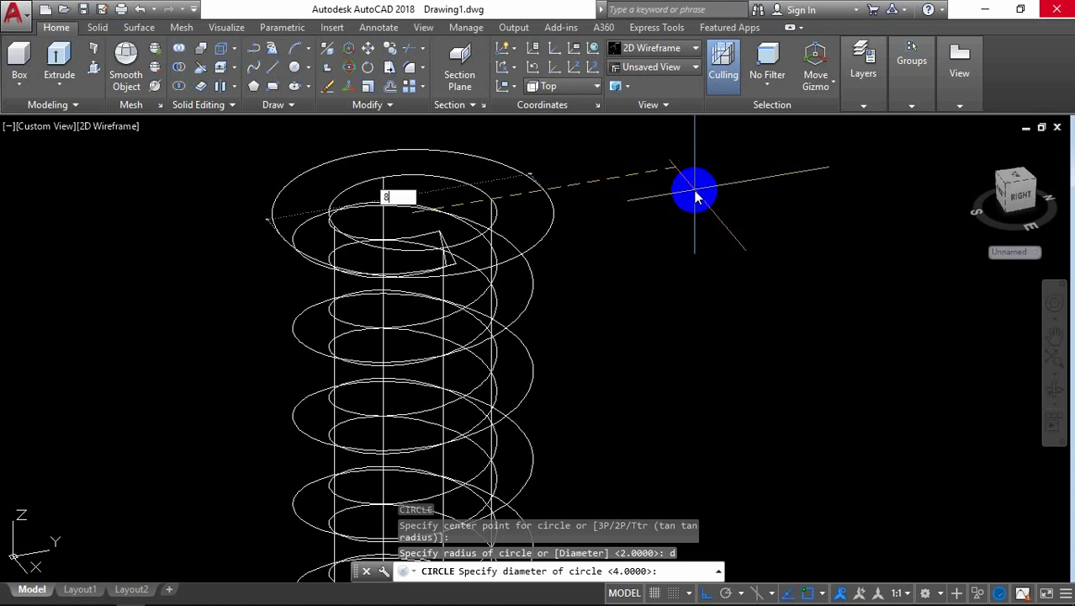
key("Return")
Repeat CIRCLE to add a concentric diameter-13 circle at the same top centre
right_click(677, 166)
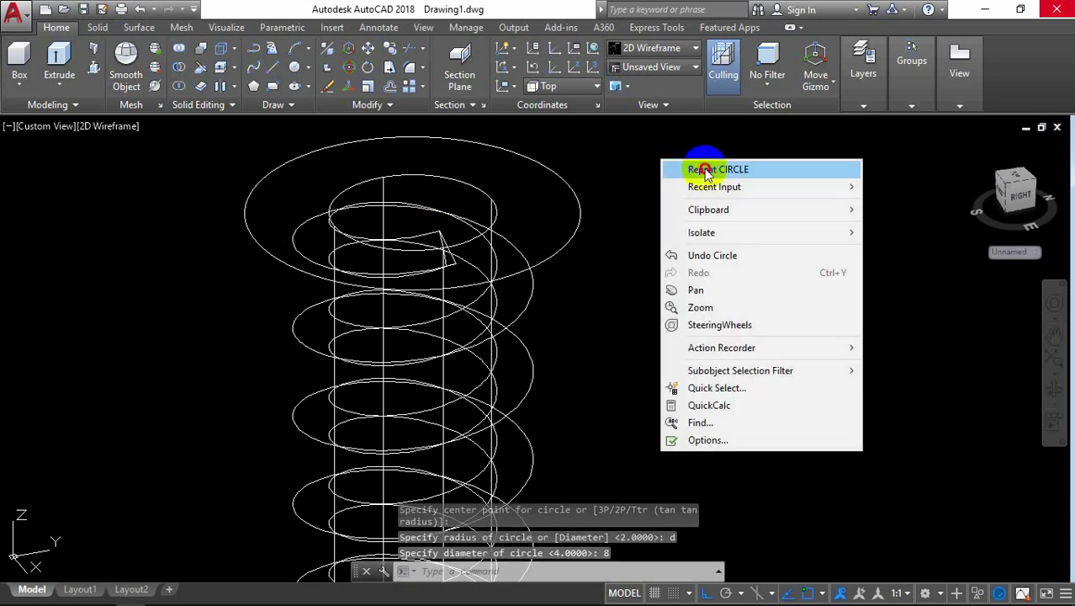
left_click(696, 168)
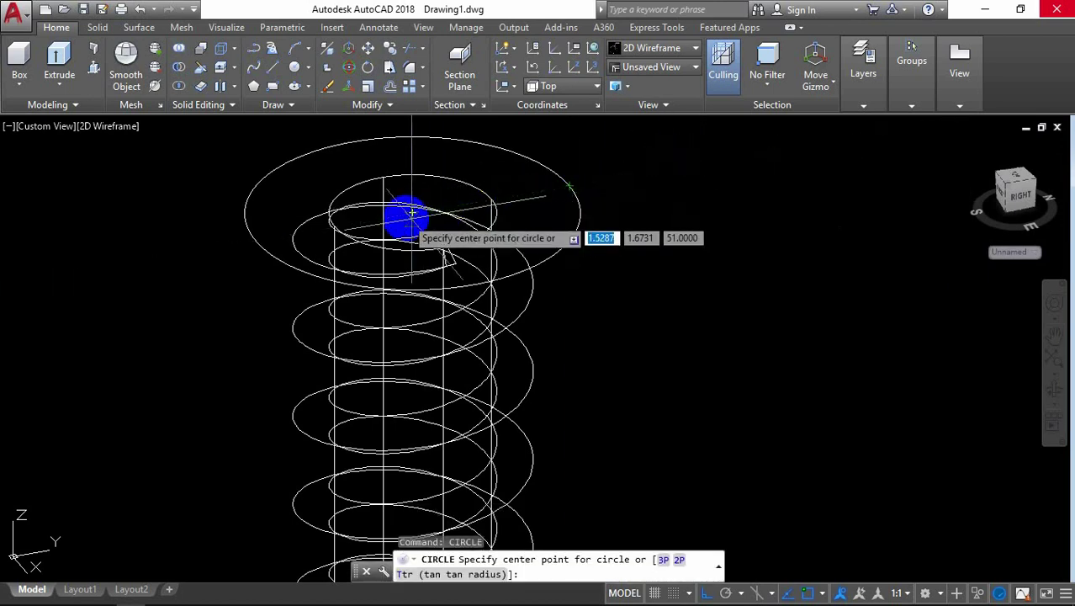
scroll(410, 215, "up", 5)
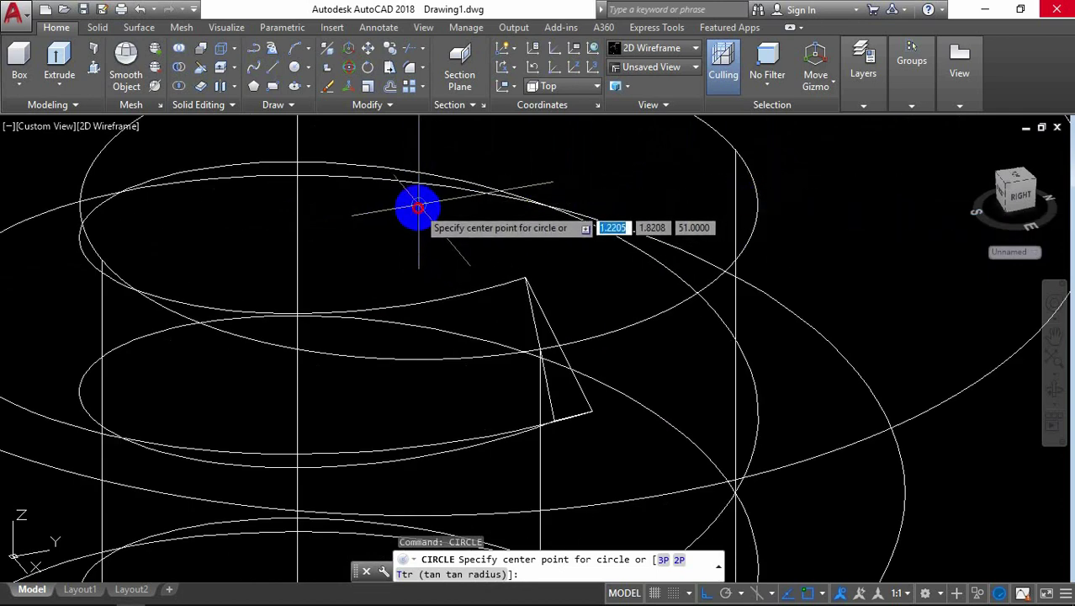
left_click(418, 207)
scroll(413, 202, "down", 2)
scroll(410, 208, "down", 2)
scroll(409, 210, "down", 2)
type("d")
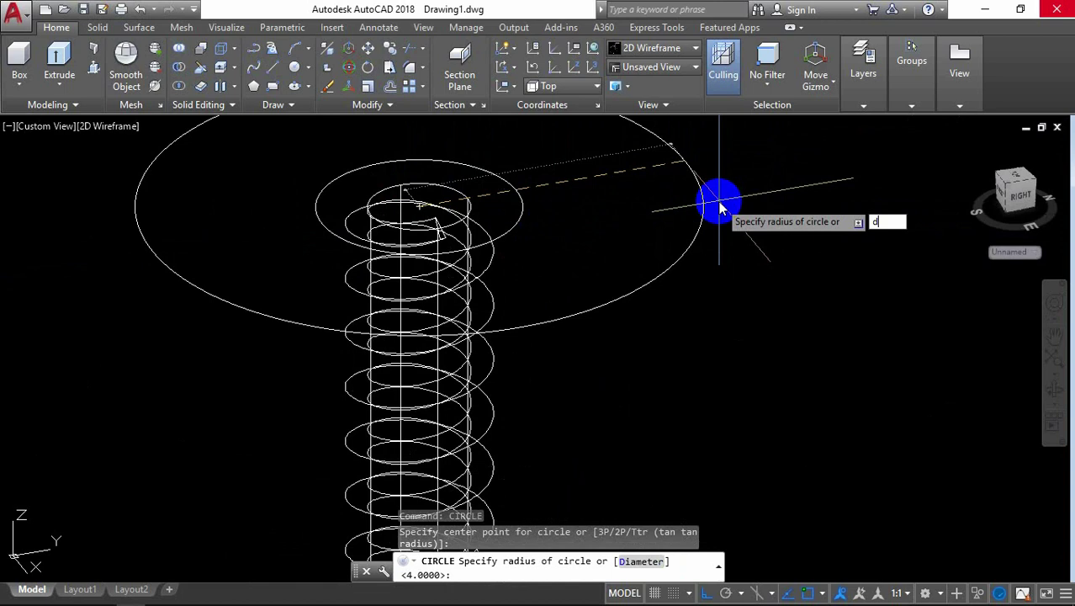
key("Return")
type("13")
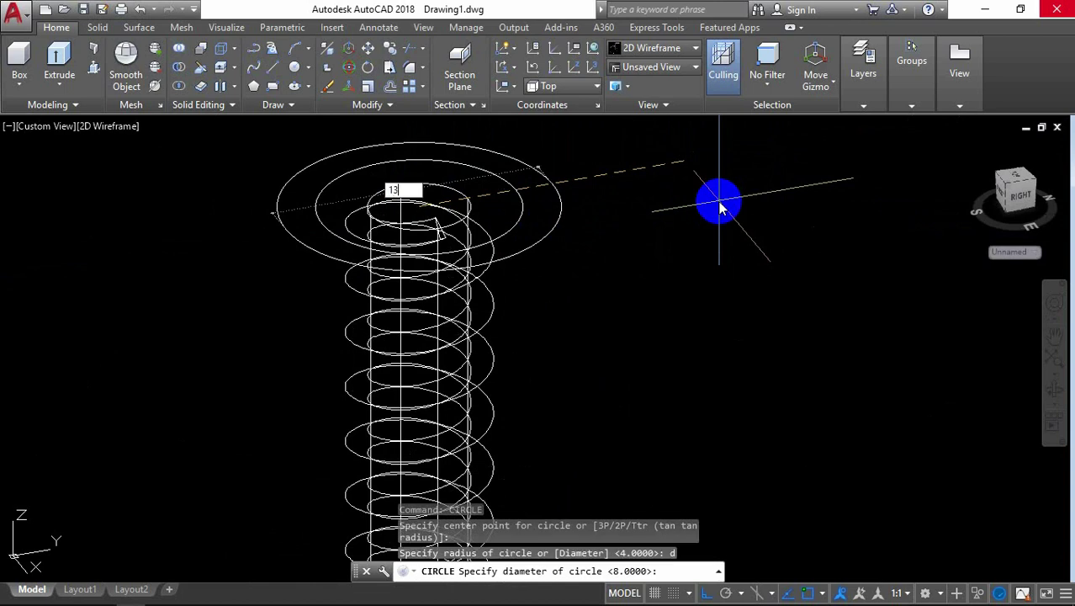
key("Return")
scroll(703, 210, "up", 1)
scroll(677, 227, "up", 2)
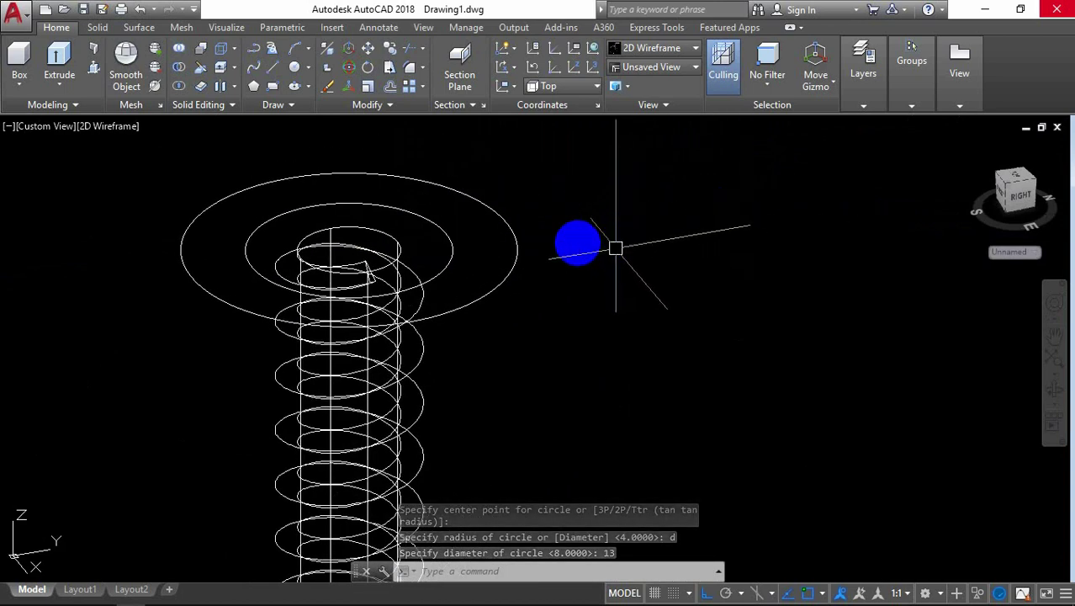
scroll(403, 215, "up", 2)
scroll(424, 236, "up", 1)
scroll(459, 244, "up", 1)
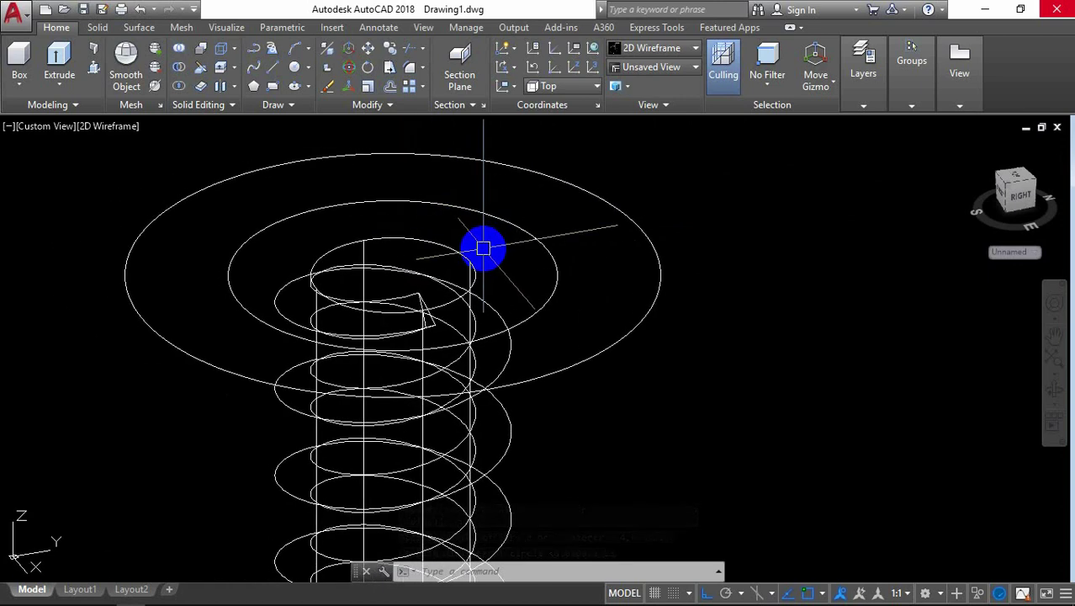
scroll(492, 251, "up", 1)
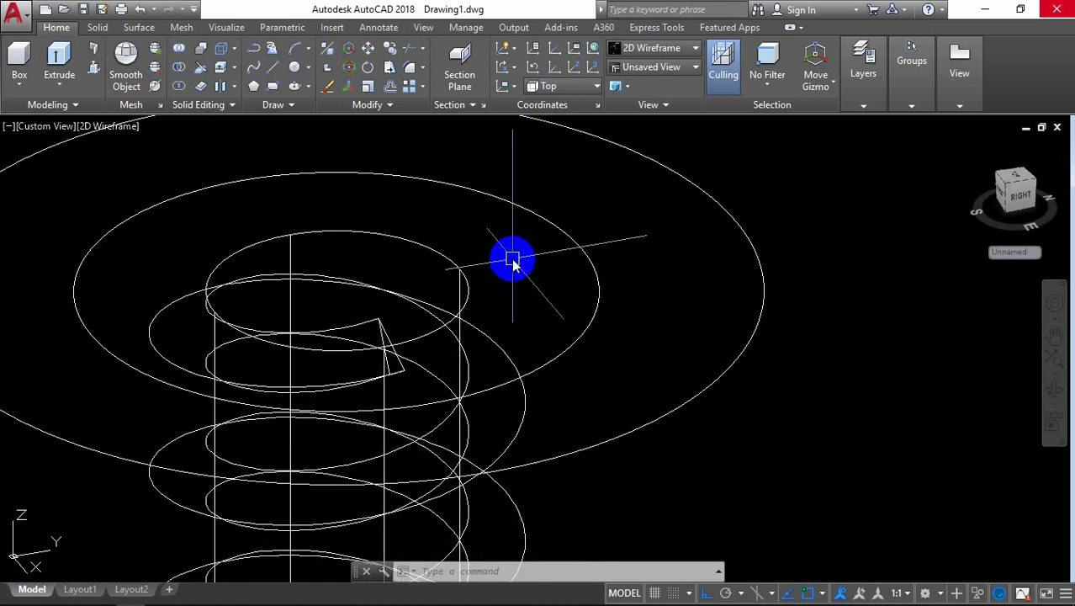
Draw a 6-sided polygon centred on the screw top, circumscribed about a circle, sized by a click
type("pol")
left_click(614, 294)
type("6")
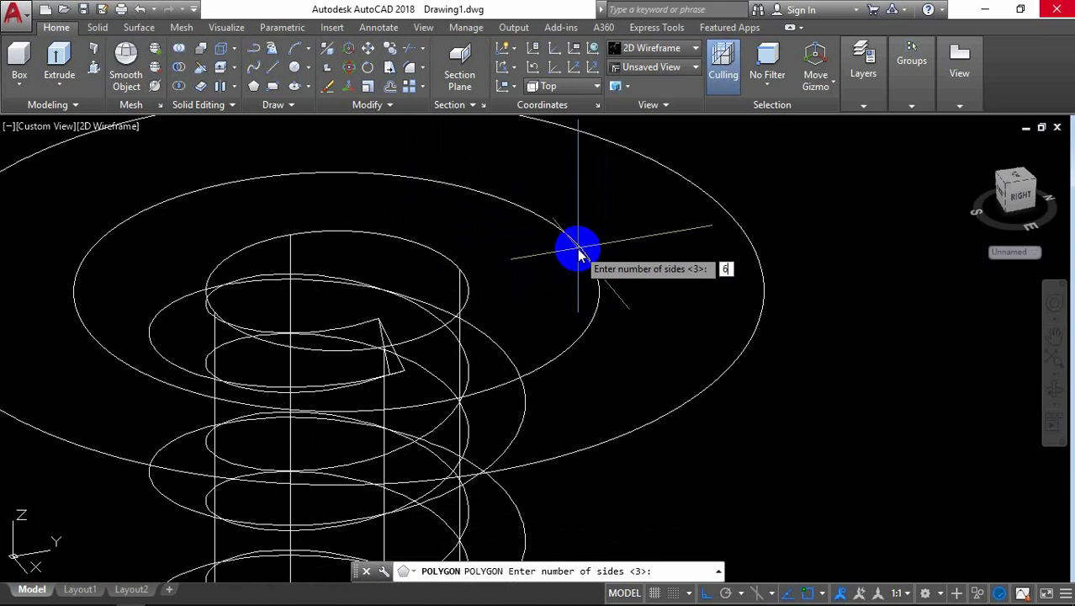
key("Return")
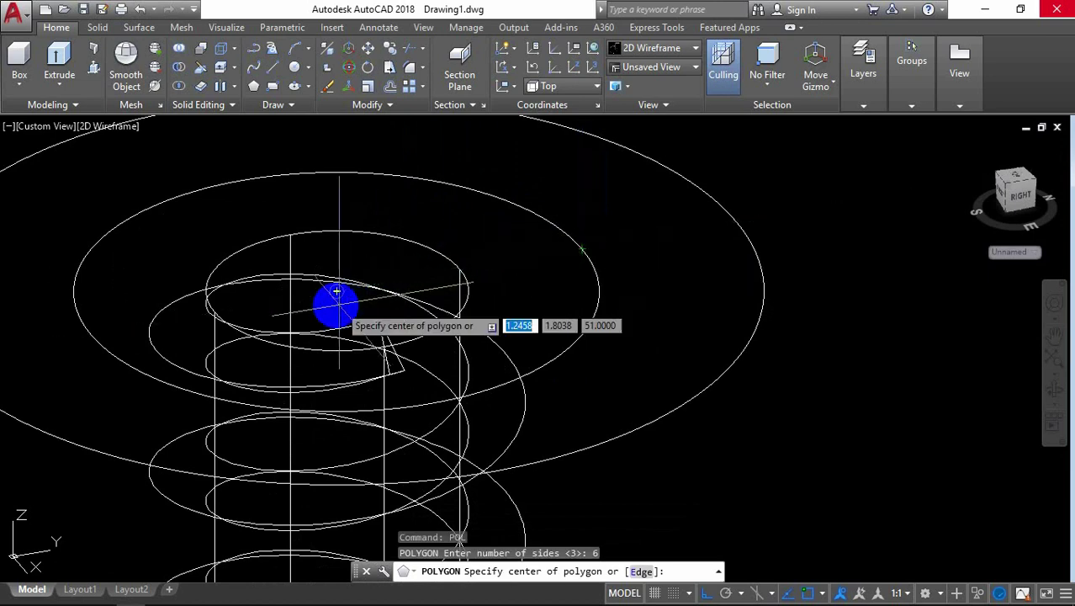
scroll(337, 294, "up", 2)
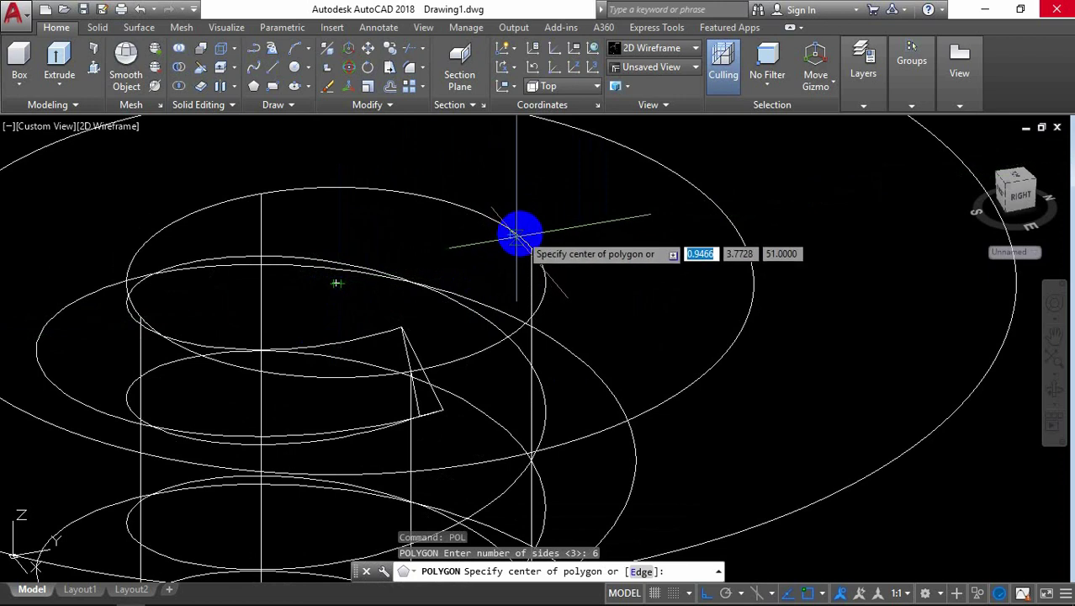
scroll(520, 235, "up", 2)
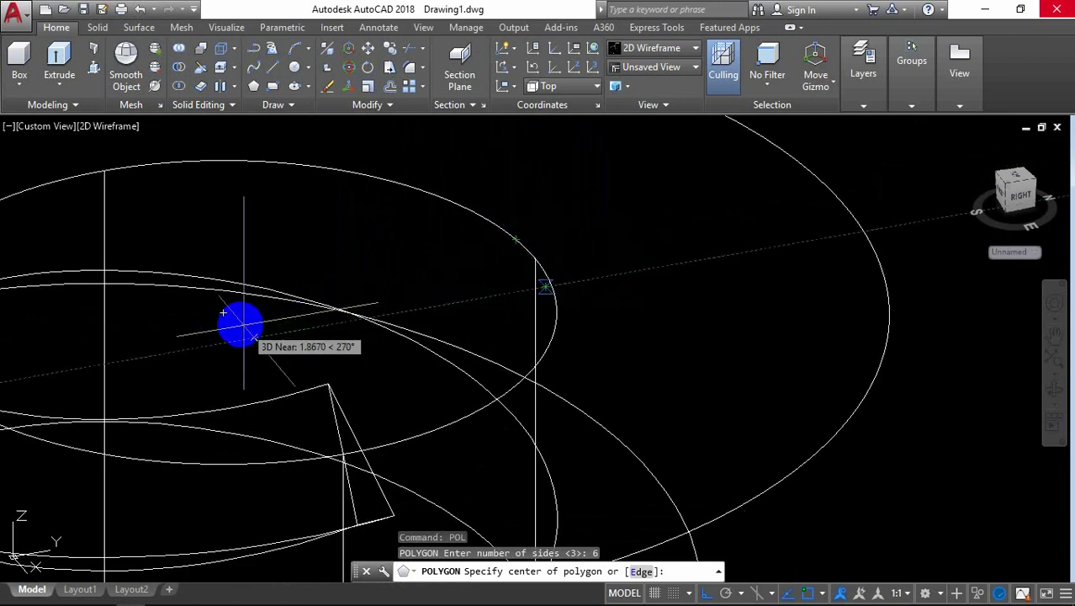
left_click(223, 312)
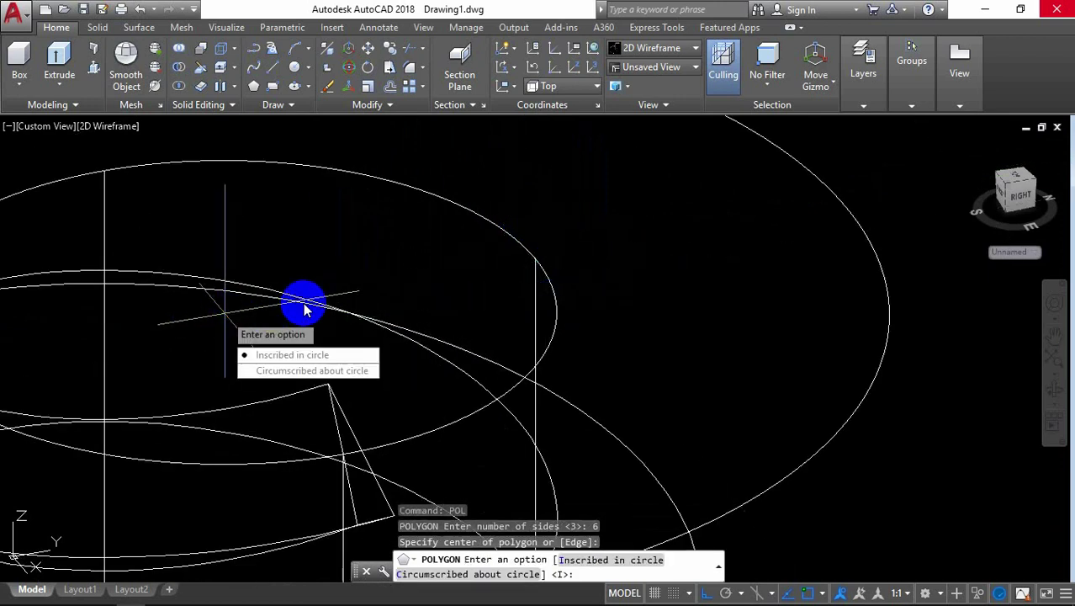
left_click(291, 371)
scroll(252, 282, "down", 3)
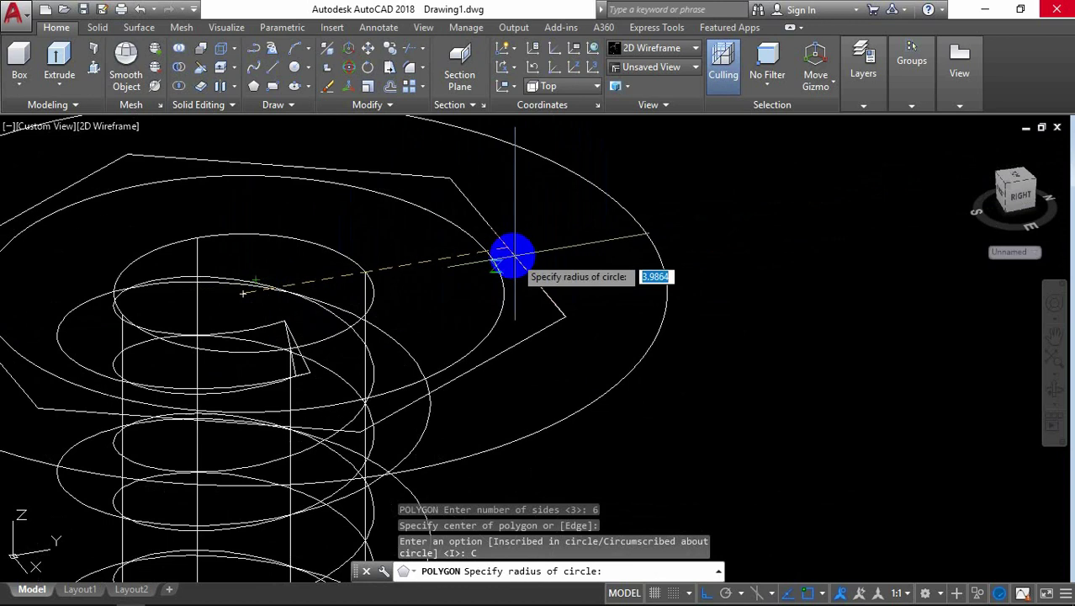
left_click(485, 249)
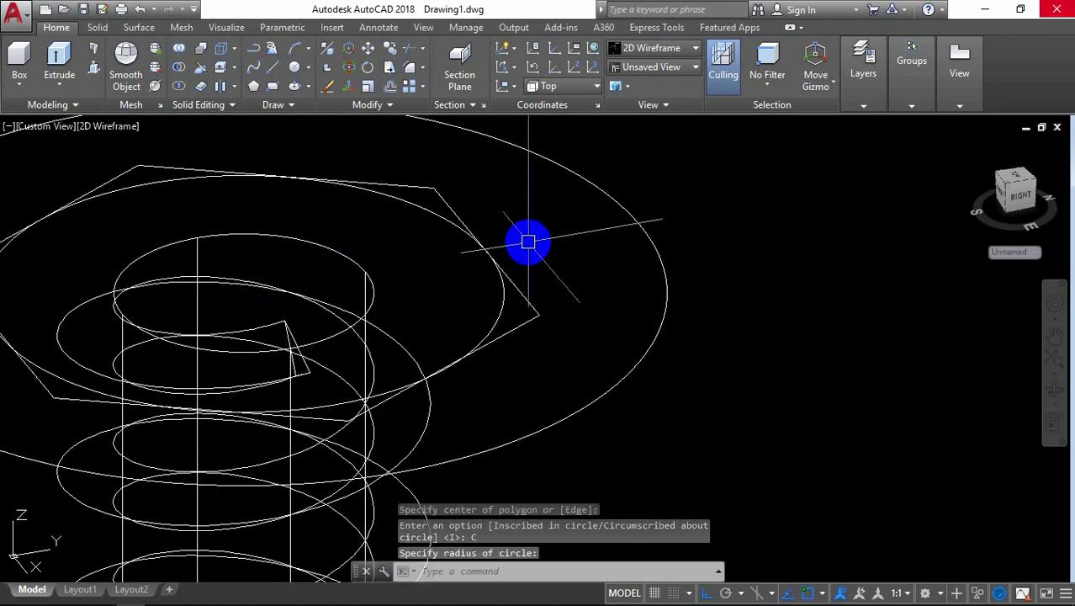
scroll(528, 242, "down", 2)
scroll(480, 248, "up", 2)
type("C")
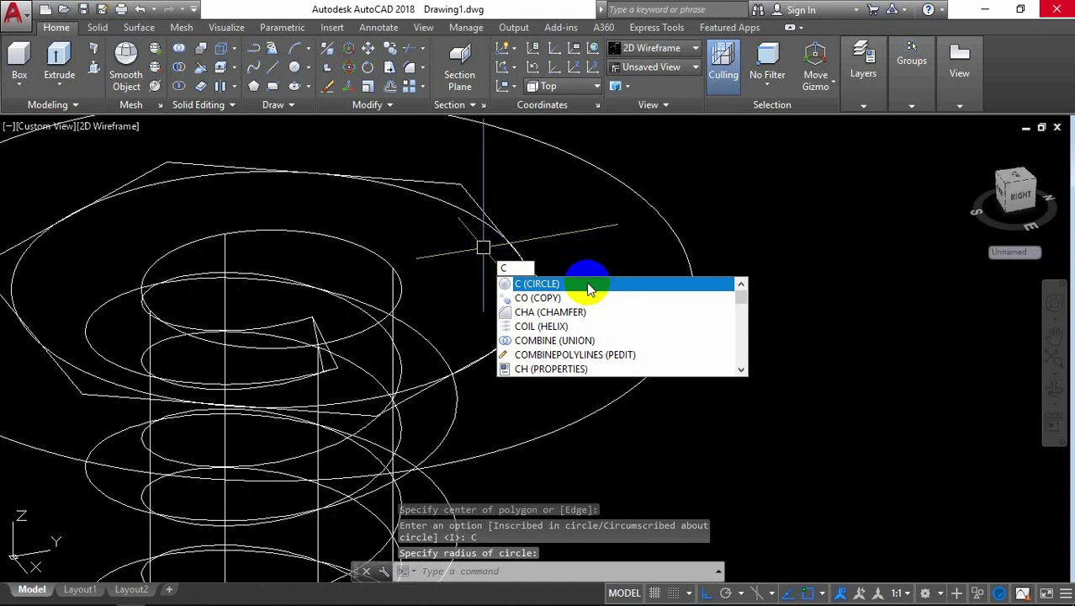
Draw a circle centred on the screw top whose radius meets the hexagon's sides
left_click(589, 286)
scroll(271, 291, "up", 2)
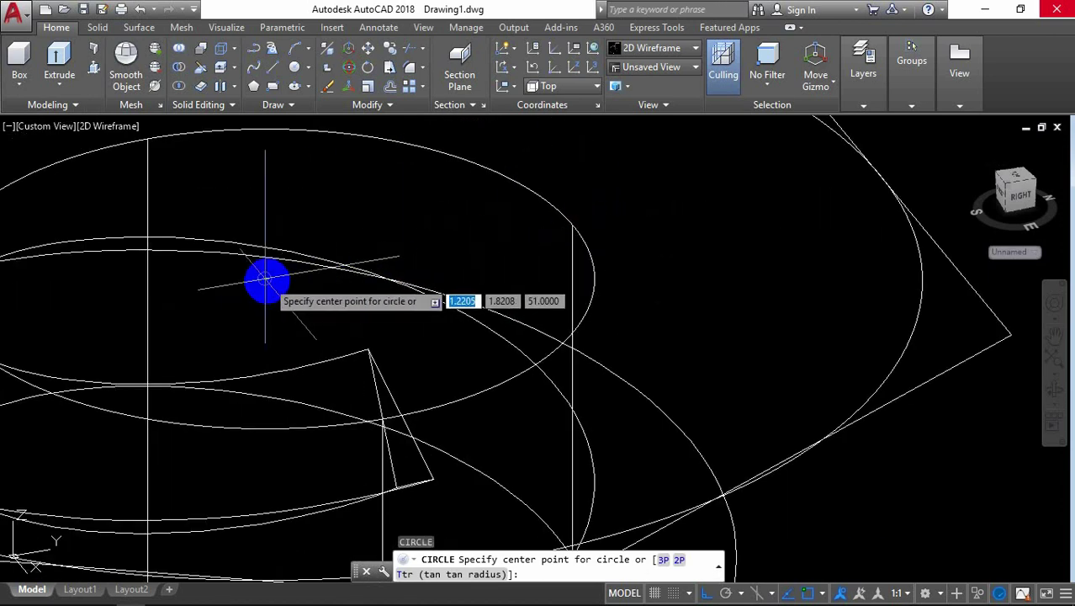
left_click(267, 280)
scroll(408, 262, "down", 2)
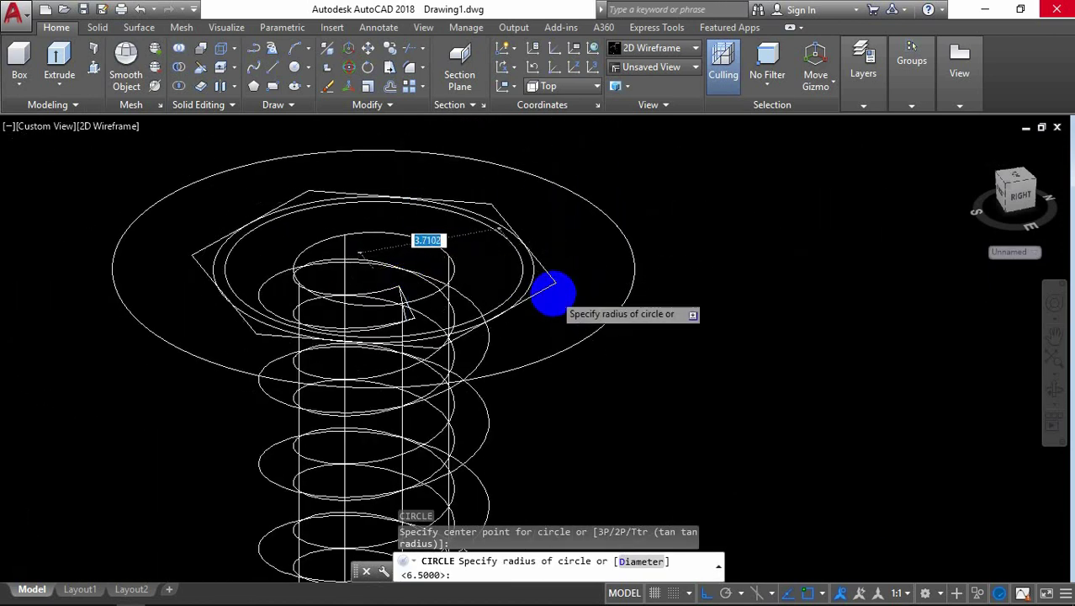
scroll(557, 278, "up", 3)
left_click(567, 264)
scroll(577, 267, "down", 3)
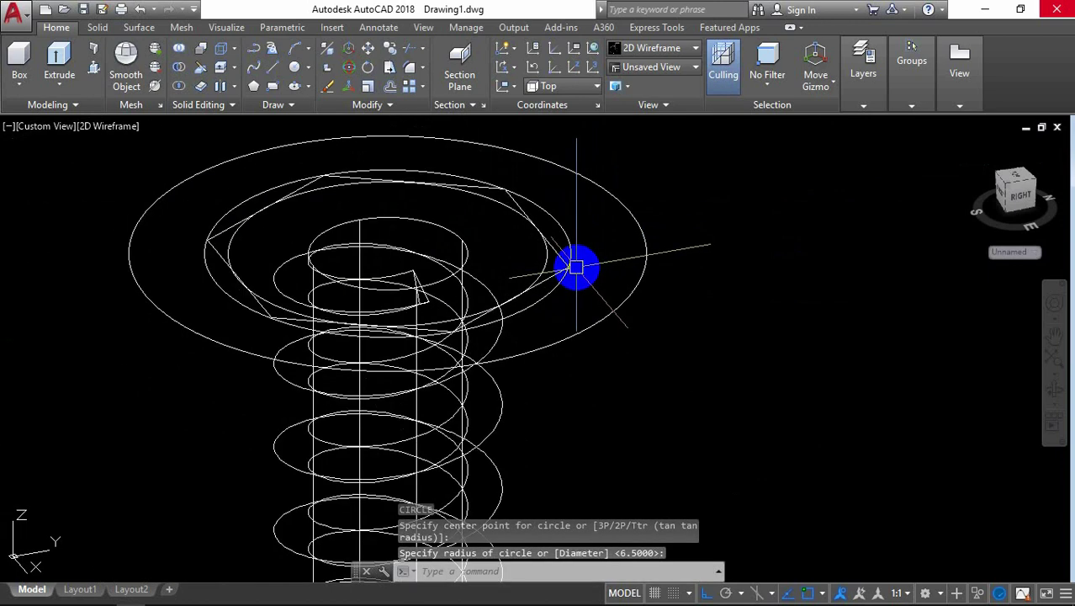
scroll(791, 185, "up", 3)
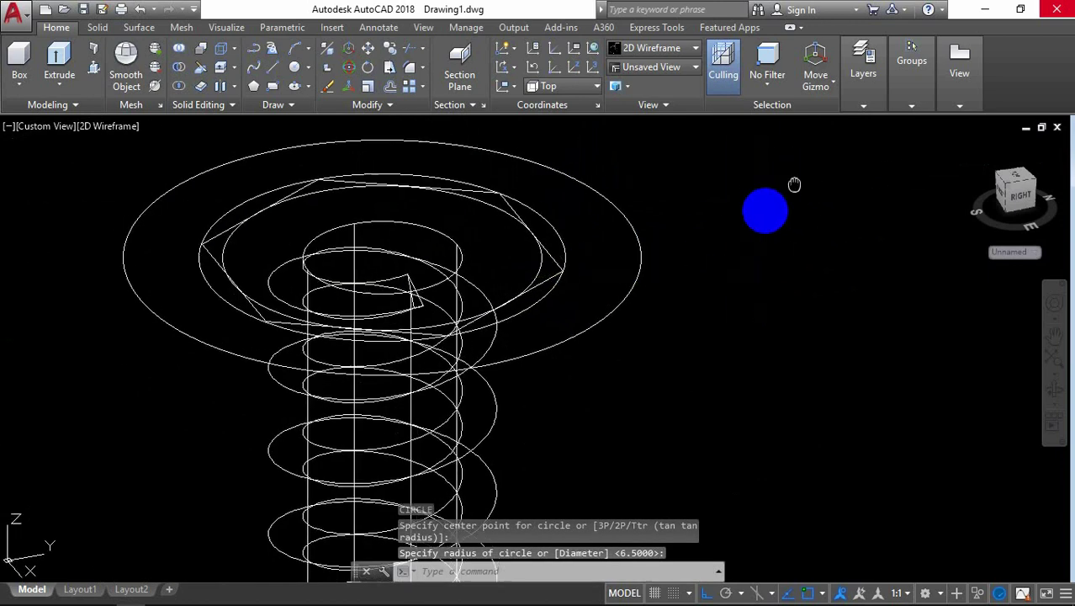
scroll(748, 220, "down", 3)
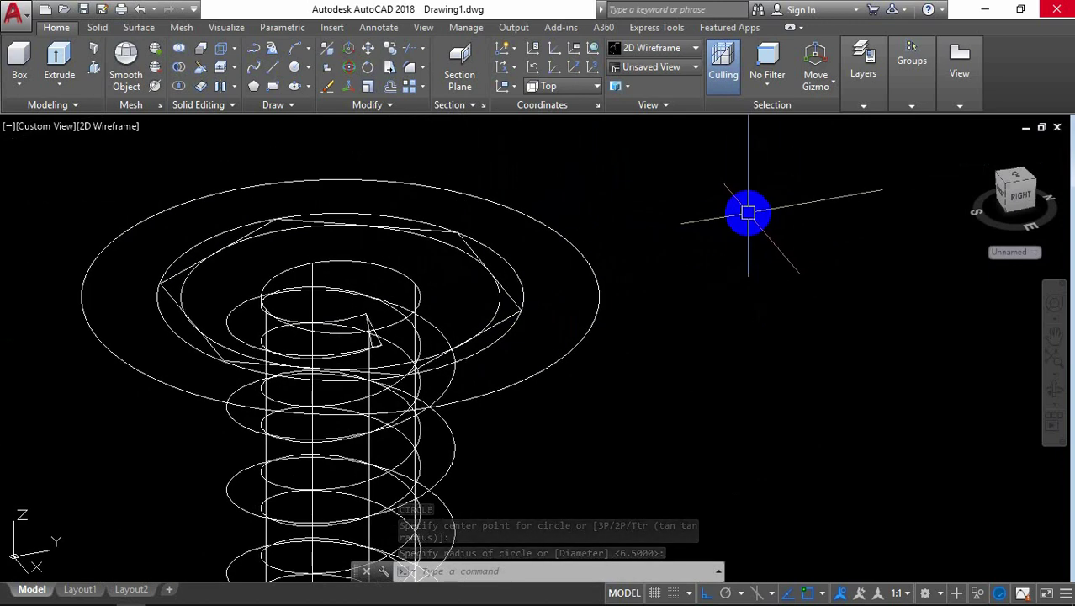
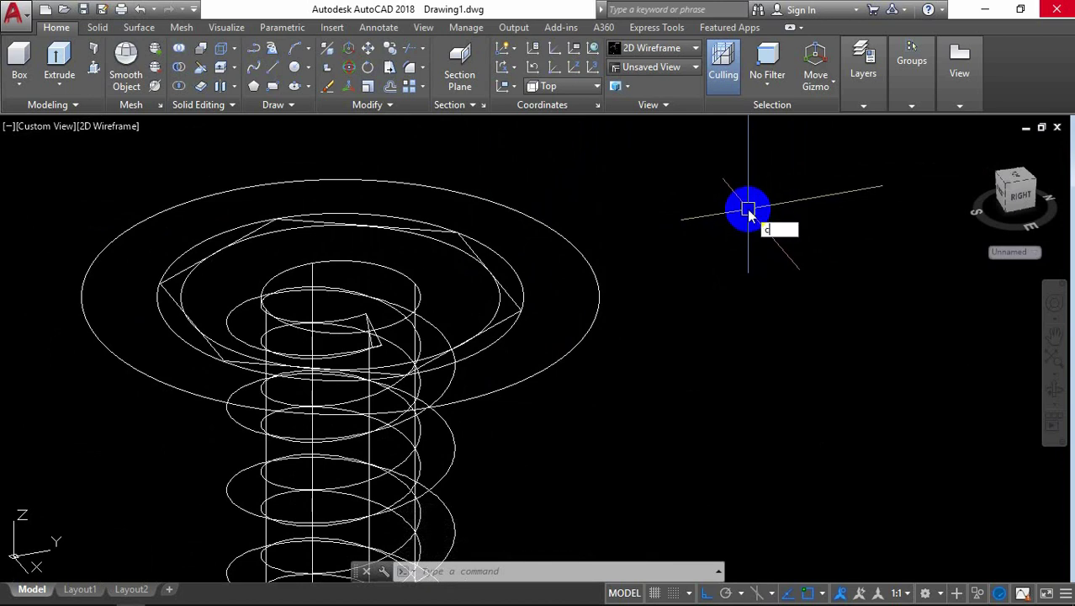
Copy the outer flange ellipse 0.2 units up
type("o")
key("Return")
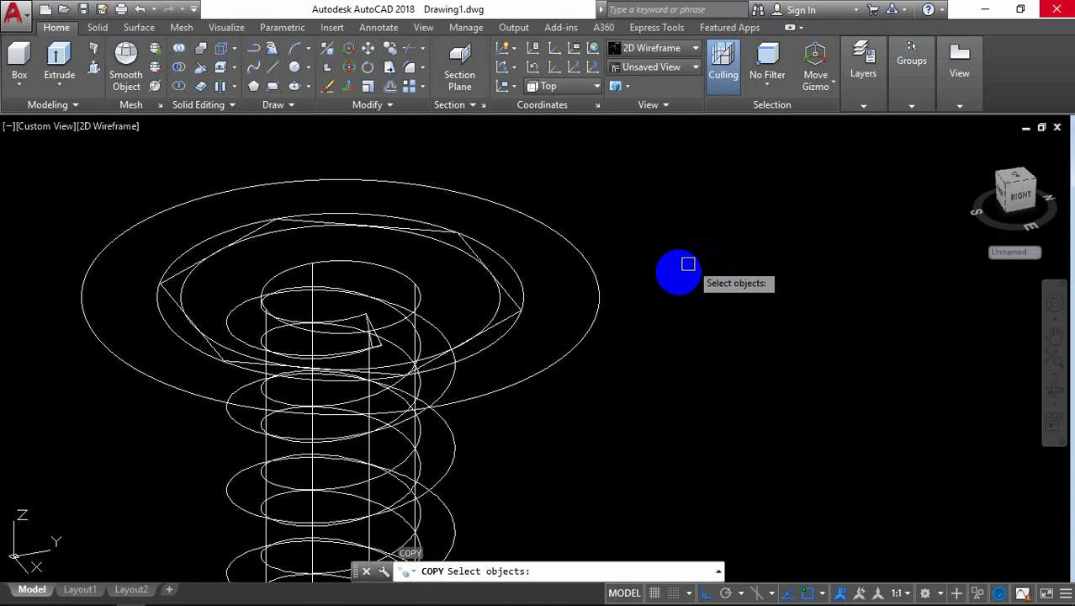
left_click(599, 315)
key("Return")
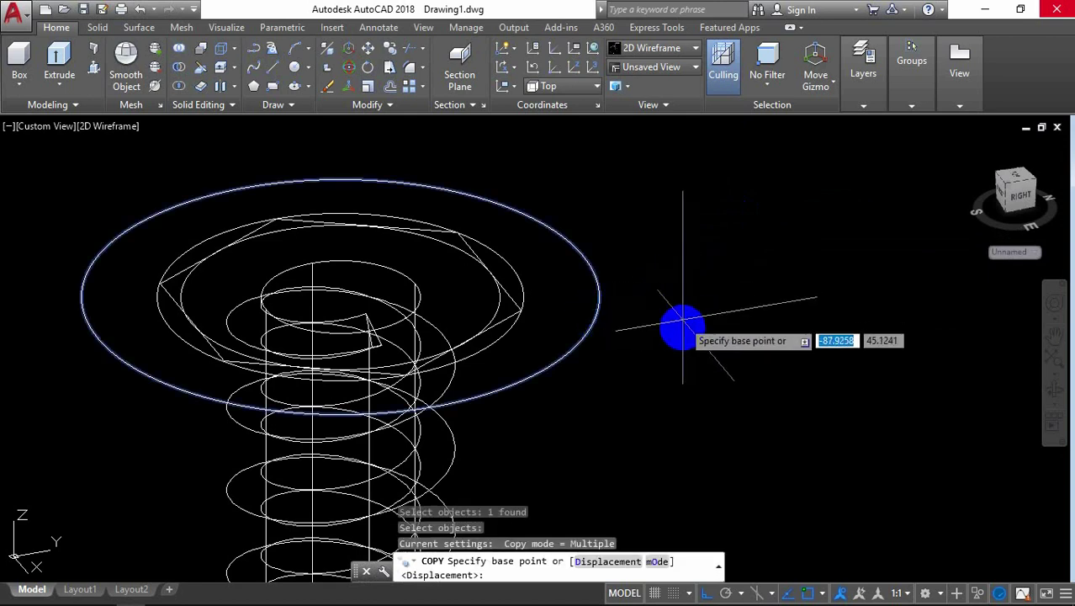
left_click(683, 316)
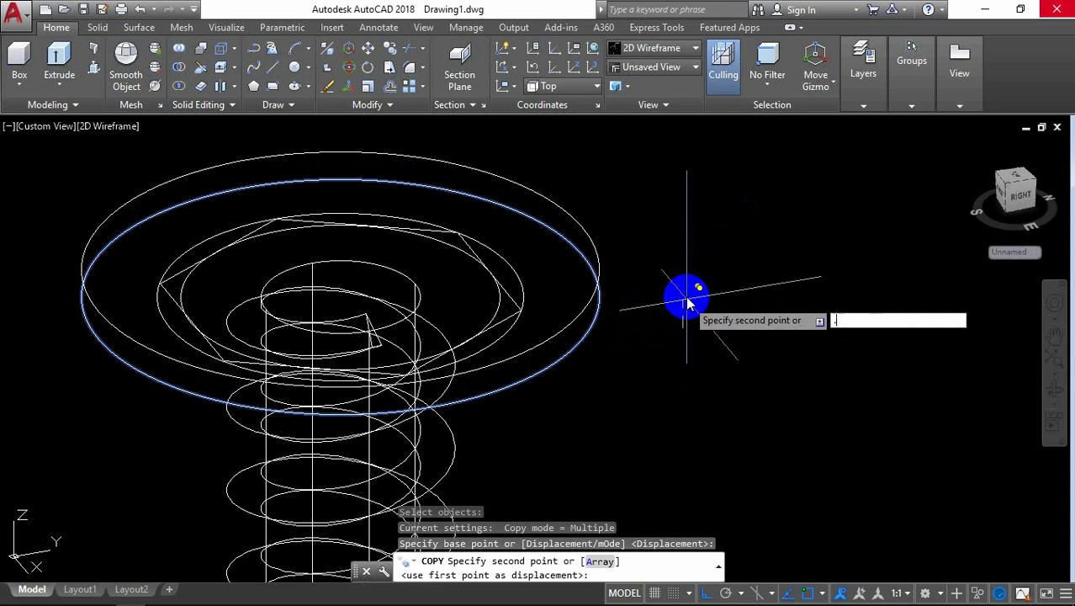
type(".2")
key("Return")
key("Return")
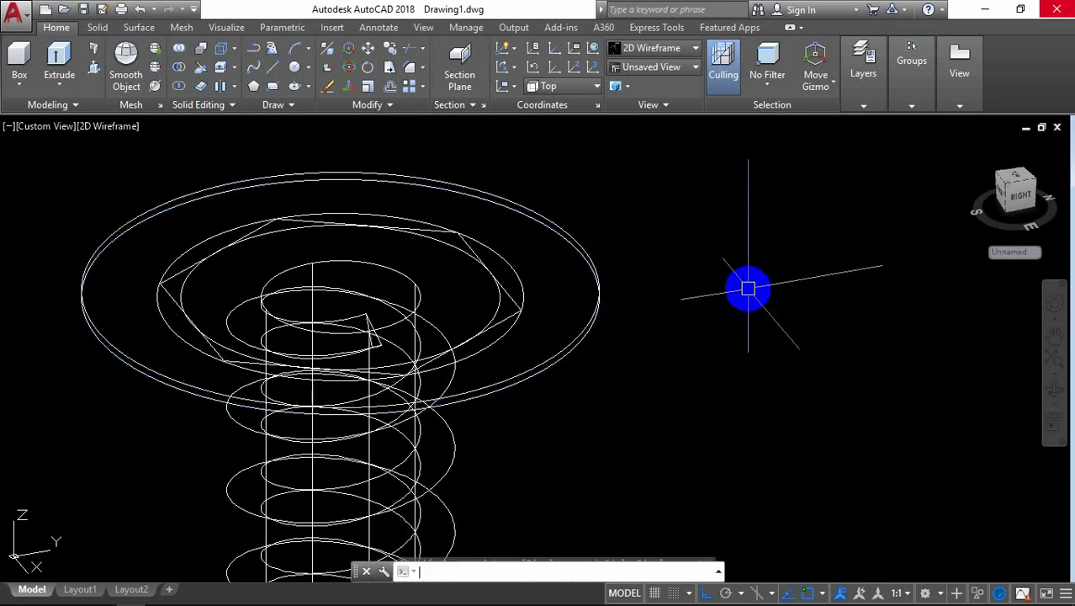
scroll(640, 287, "up", 2)
scroll(640, 287, "down", 1)
middle_click_drag(653, 293, 687, 288)
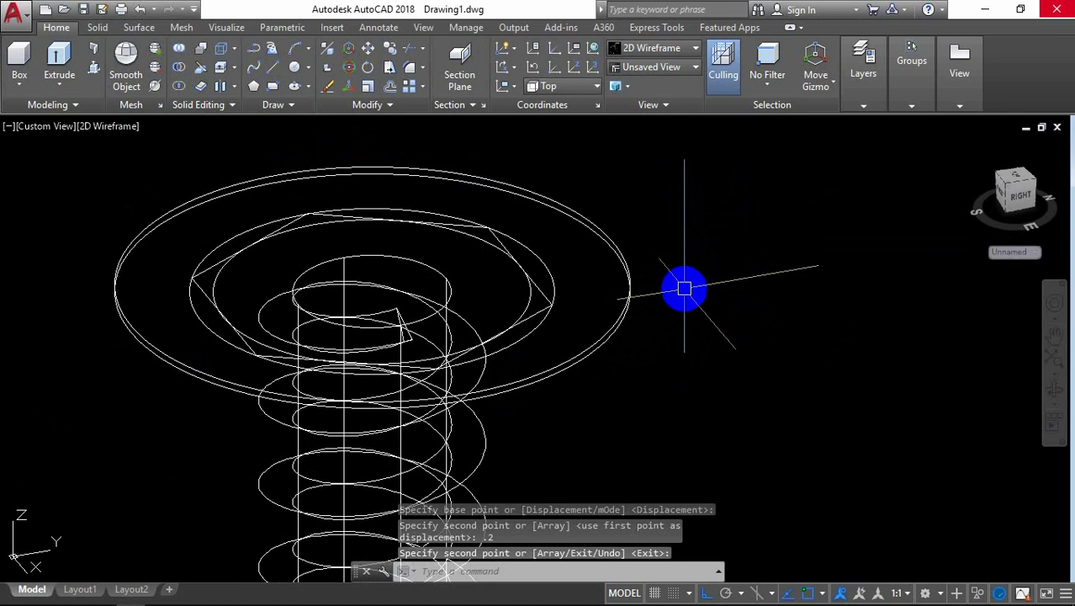
scroll(684, 288, "up", 1)
Copy the three hex head profiles 1.5 units up
type("c")
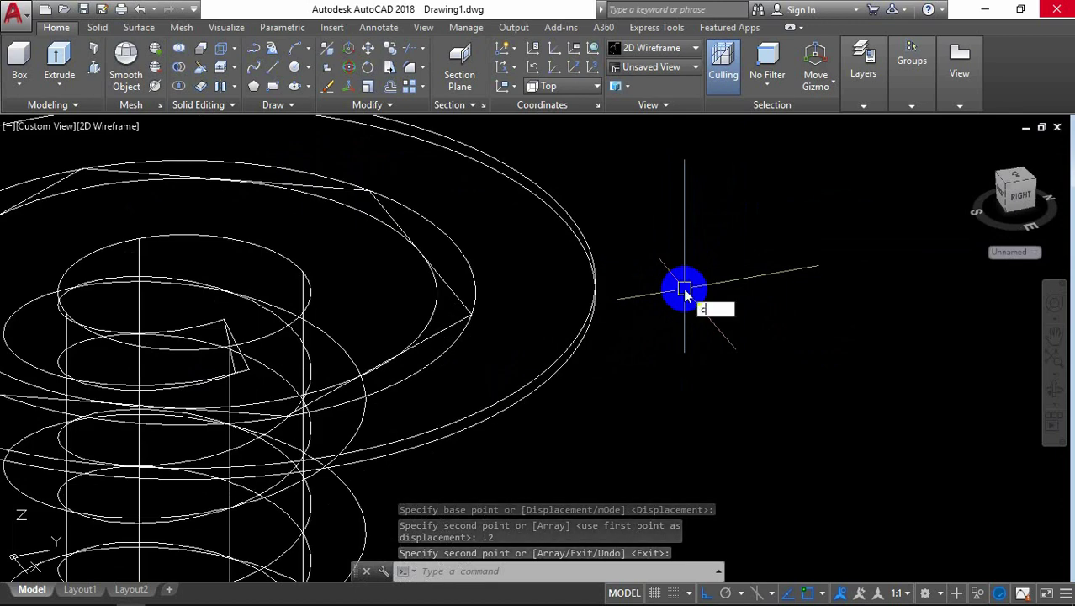
type("o")
key("Return")
left_click(525, 264)
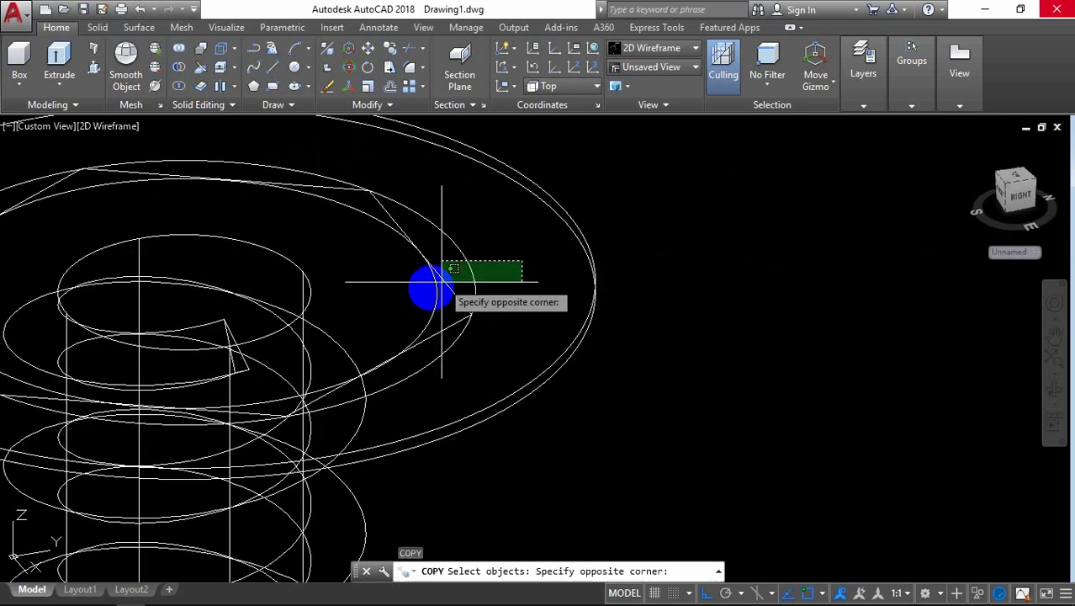
left_click(419, 290)
key("Return")
left_click(709, 303)
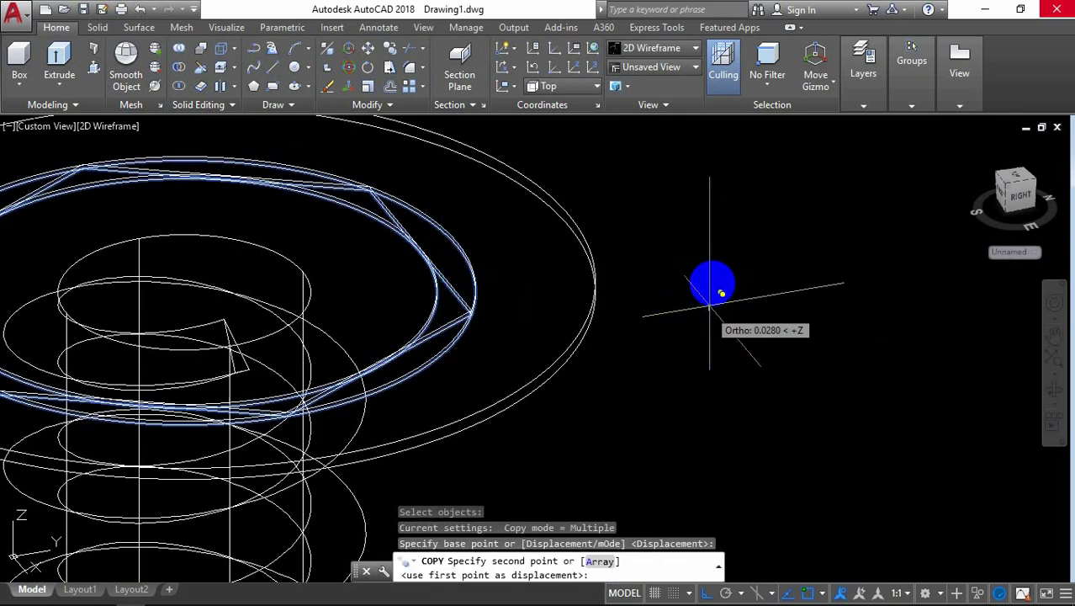
type("1.5")
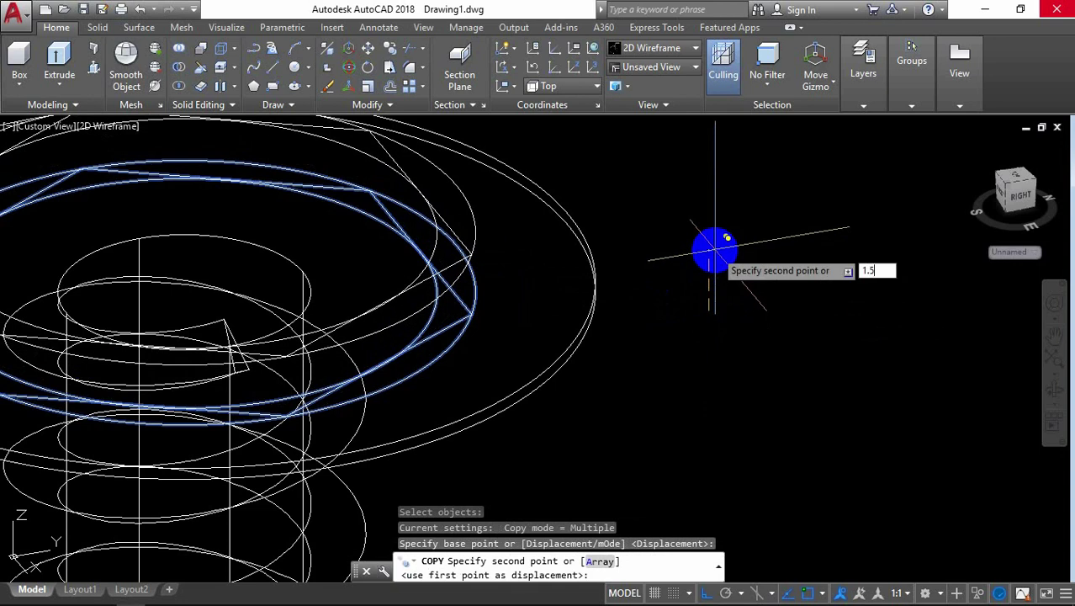
key("Return")
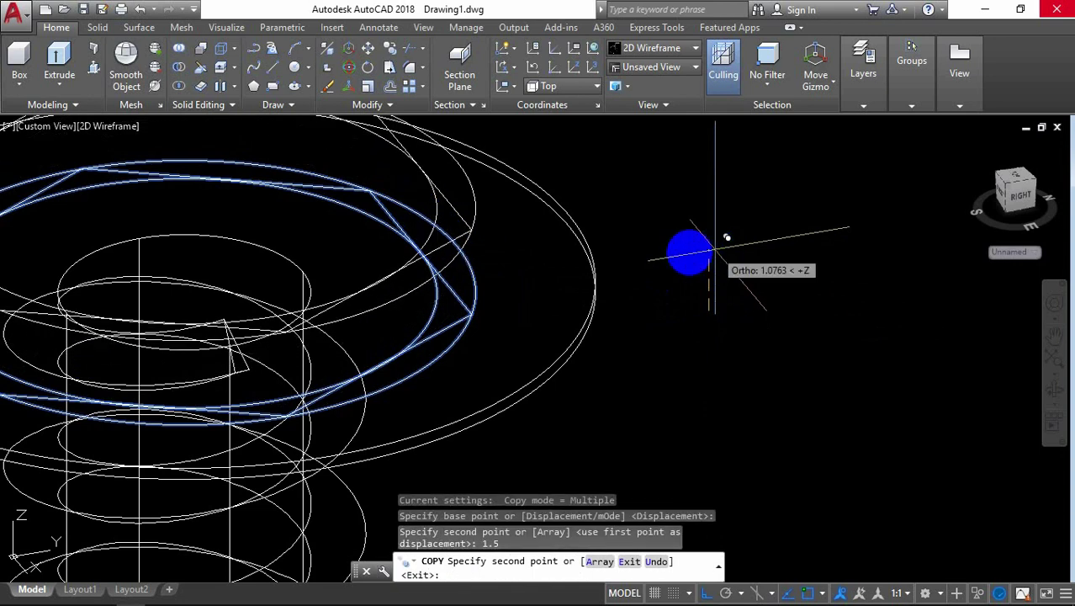
key("Return")
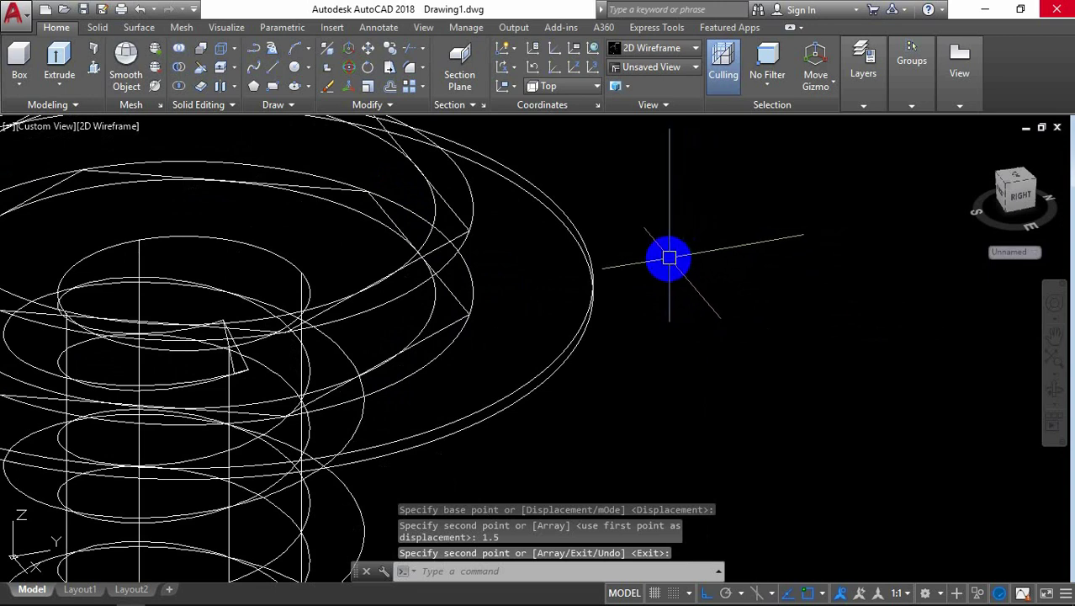
Erase the leftover copied curve
type("e")
key("Return")
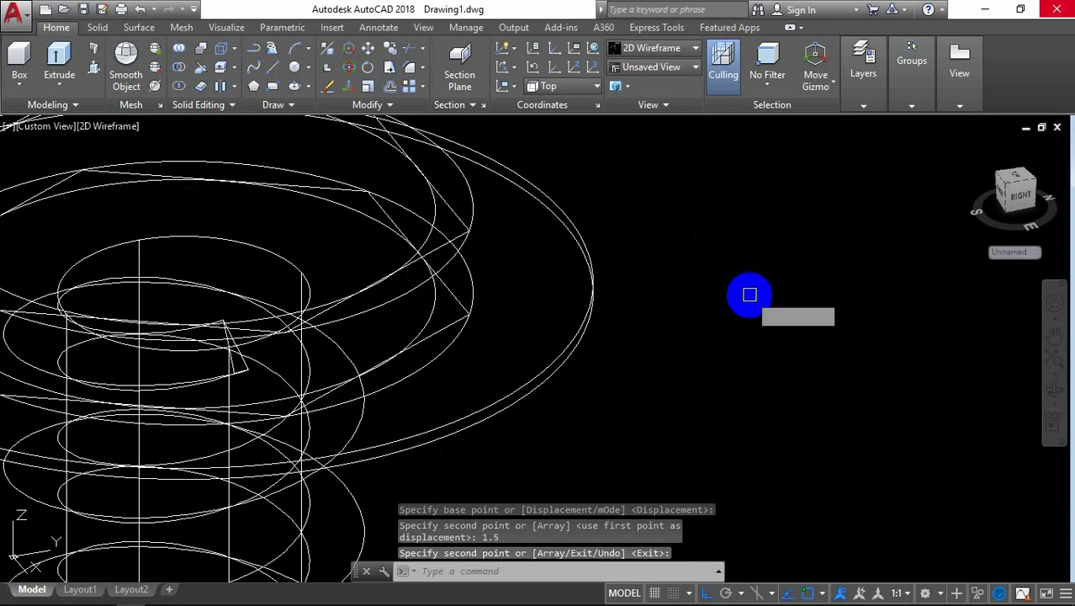
left_click(484, 288)
key("Return")
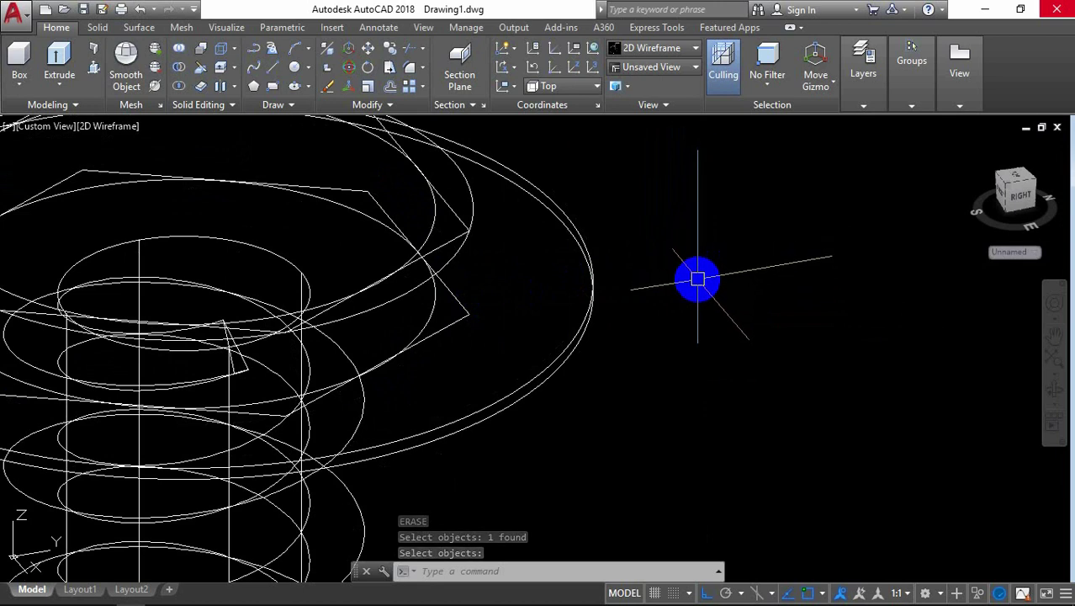
Switch the viewport visual style to Shaded
middle_click_drag(705, 254, 767, 246)
scroll(767, 246, "down", 2)
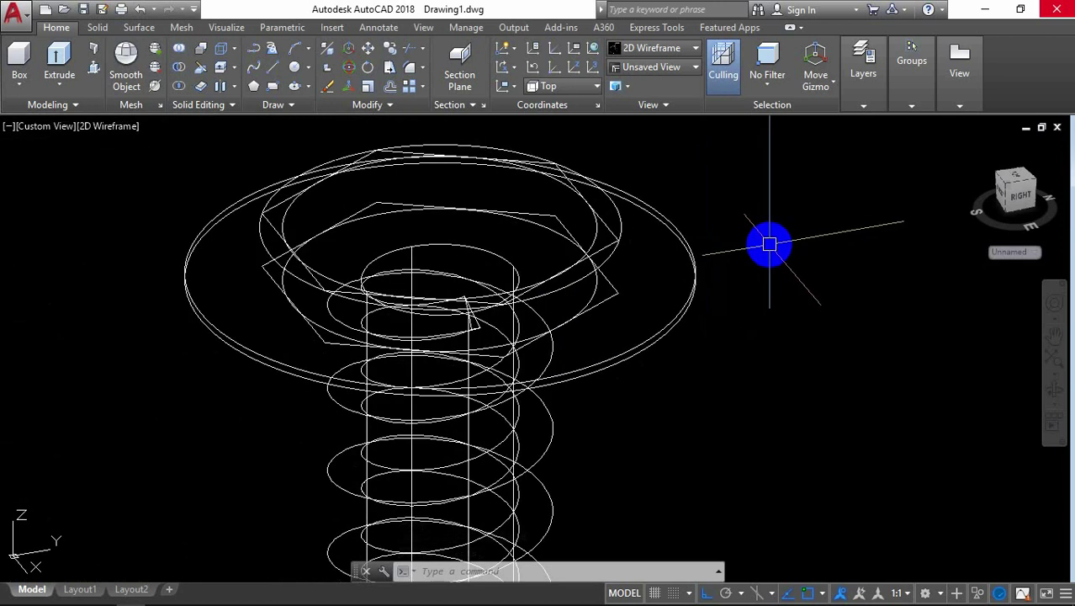
left_click(122, 130)
left_click(141, 233)
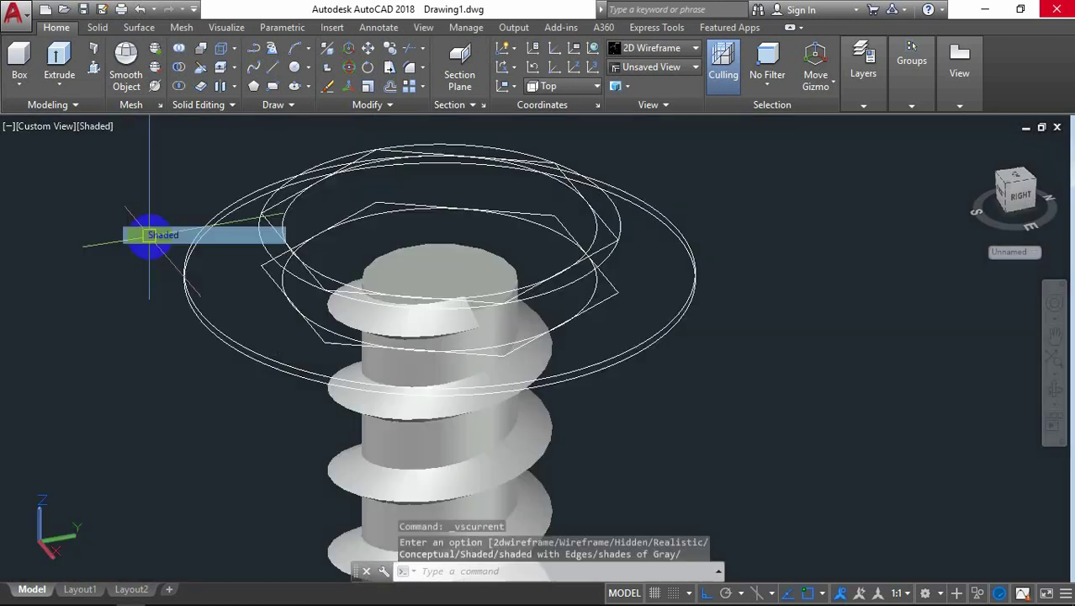
scroll(622, 315, "up", 2)
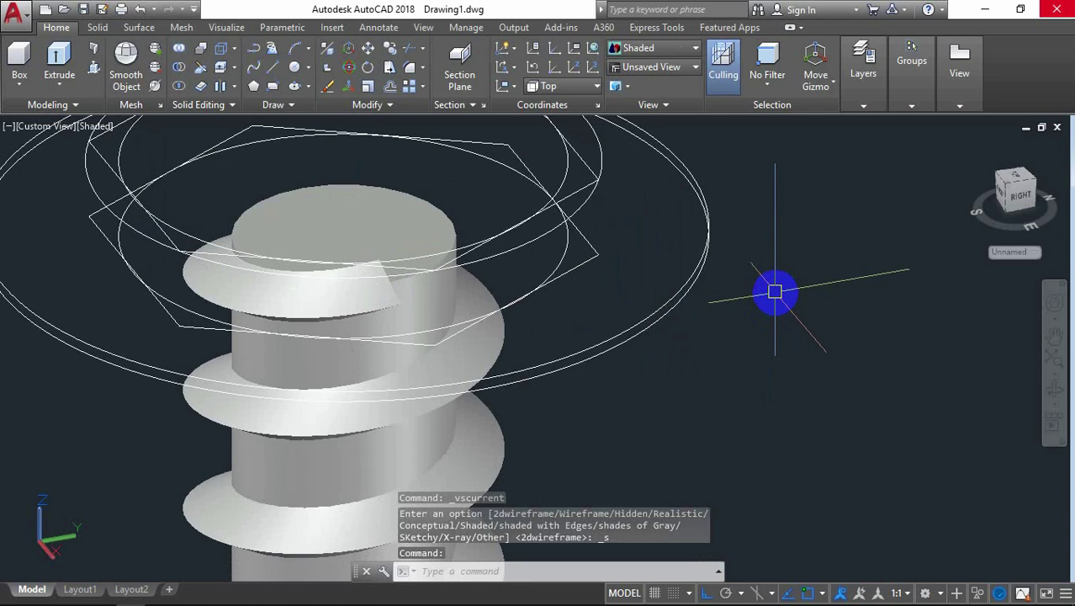
Loft the two flange ellipses and the hexagon into the head using cross sections only
type("of")
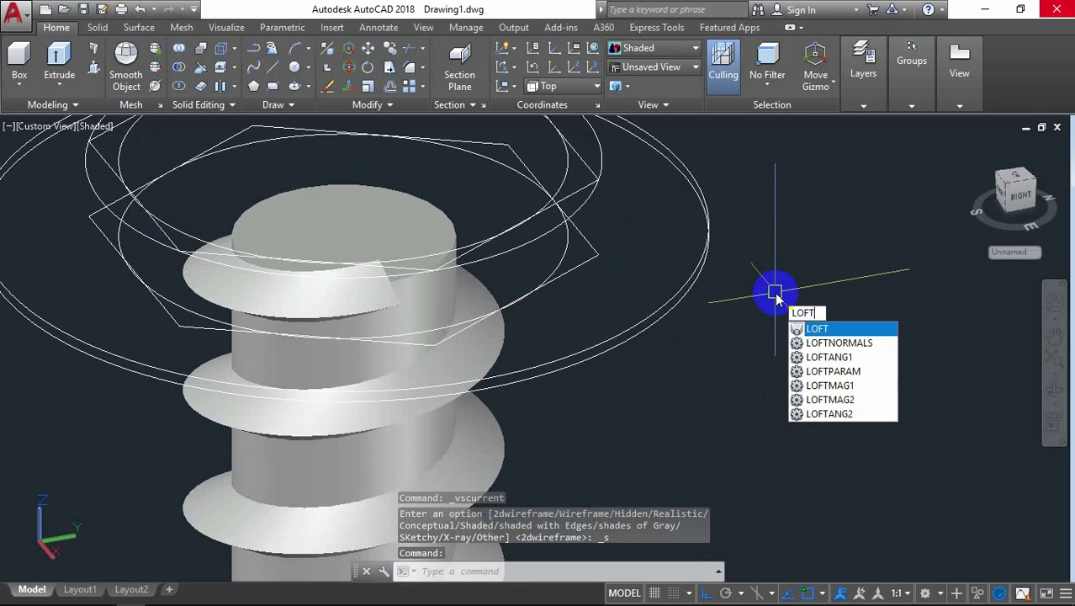
left_click(828, 331)
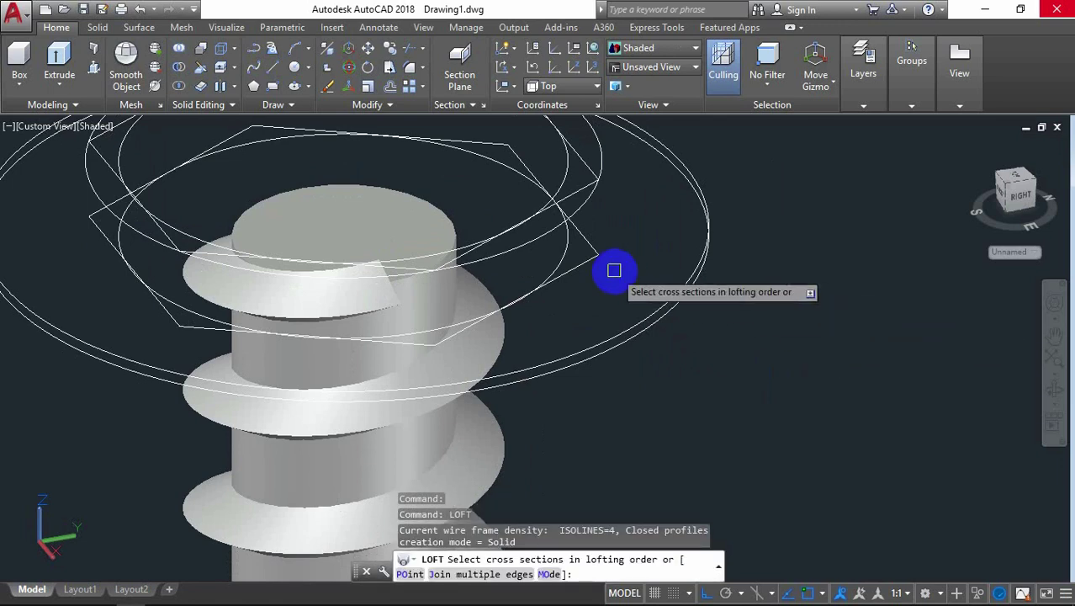
left_click(664, 320)
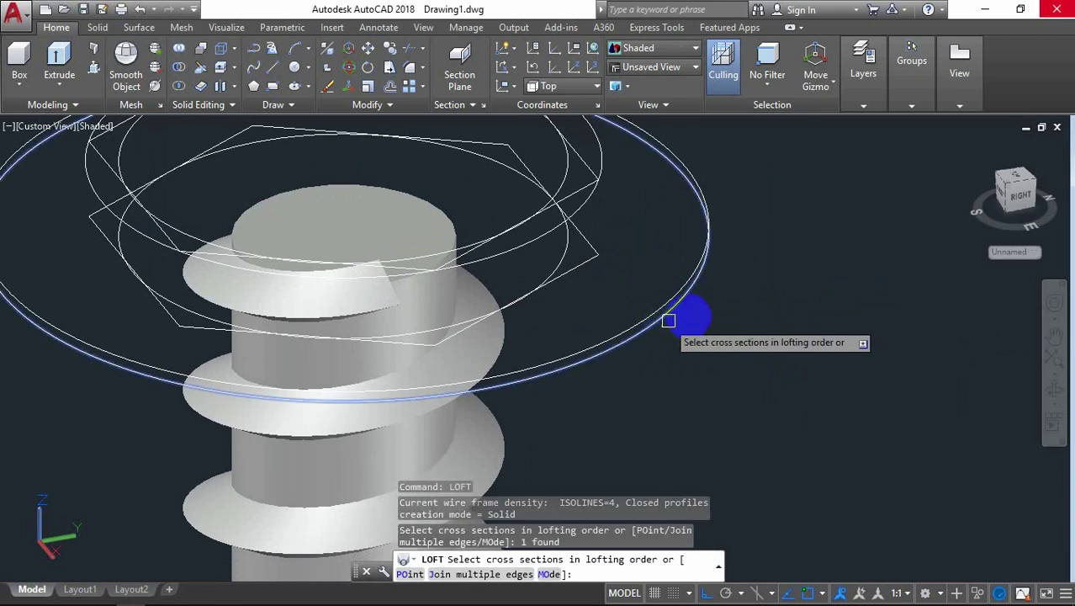
left_click(660, 303)
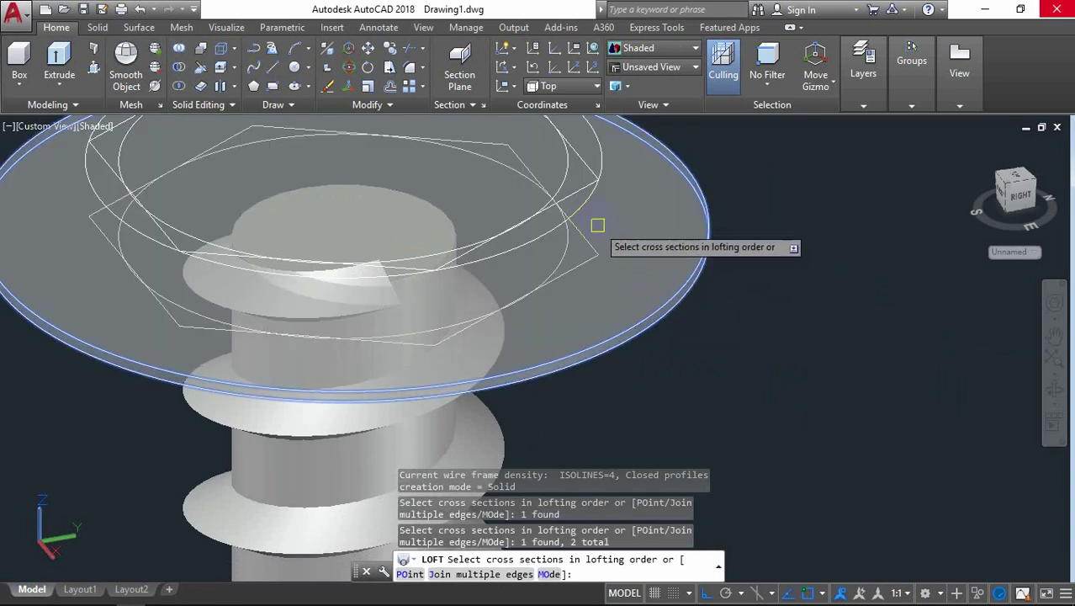
scroll(580, 188, "up", 3)
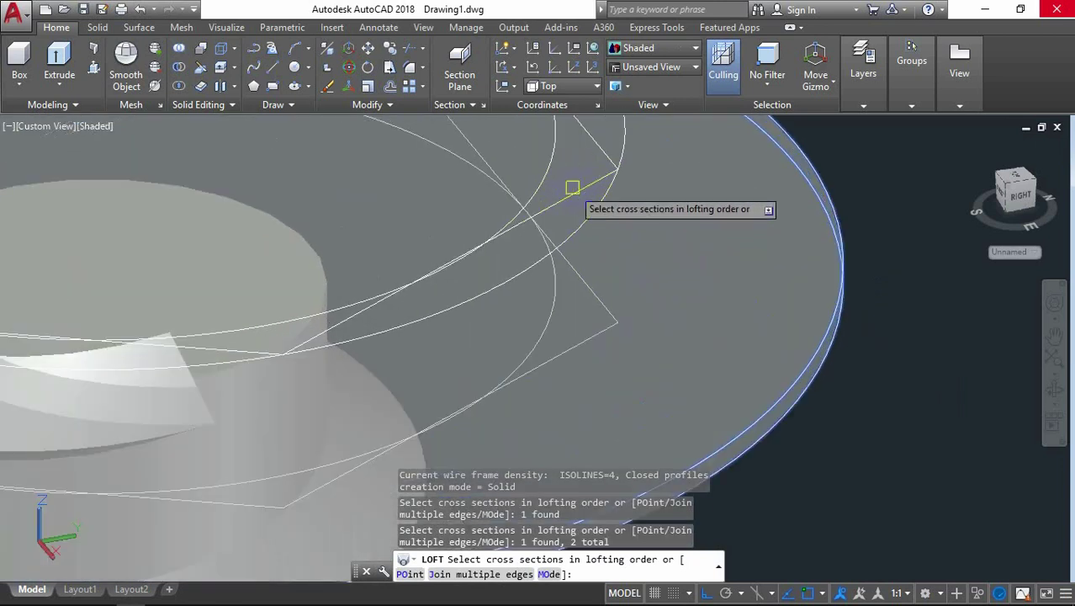
left_click(572, 187)
right_click(622, 192)
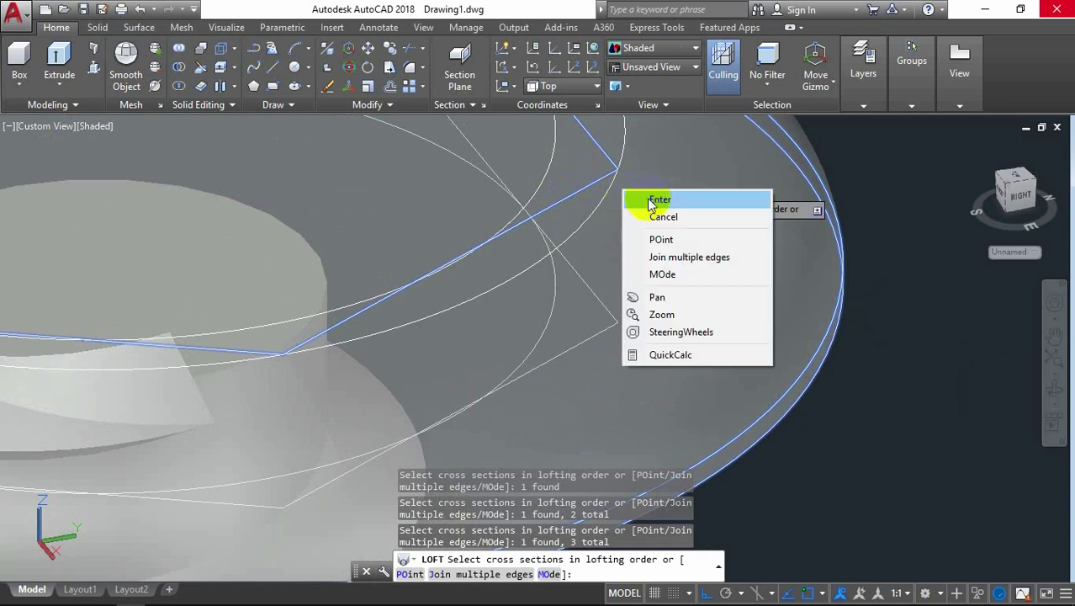
left_click(653, 201)
left_click(698, 272)
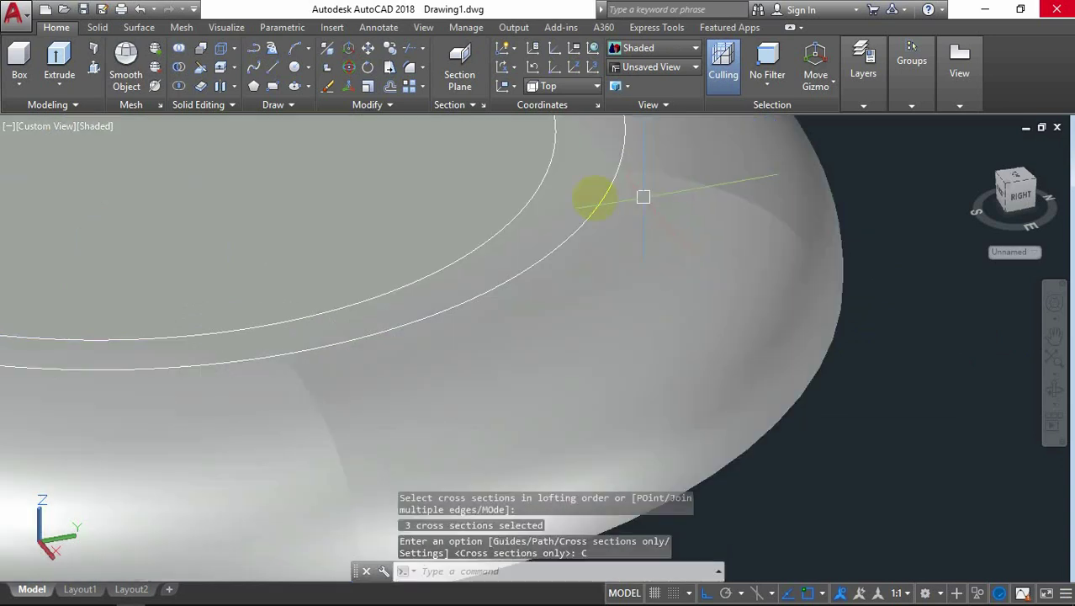
scroll(551, 202, "down", 3)
scroll(581, 215, "up", 1)
scroll(600, 224, "down", 1)
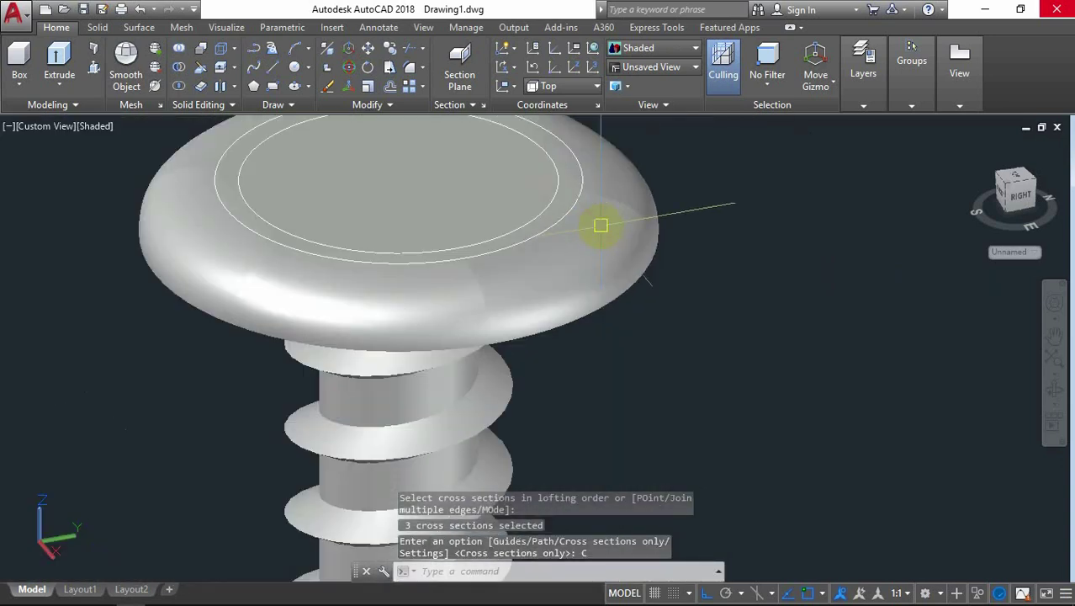
scroll(599, 223, "down", 2)
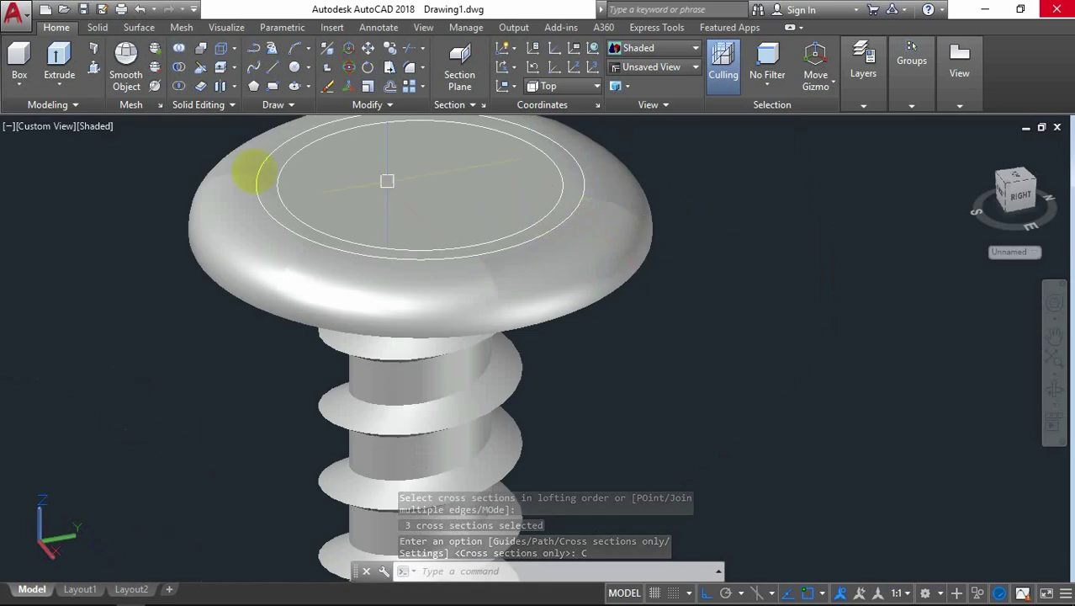
Orbit to a lower side angle, then switch to 2D Wireframe
left_click(1052, 386)
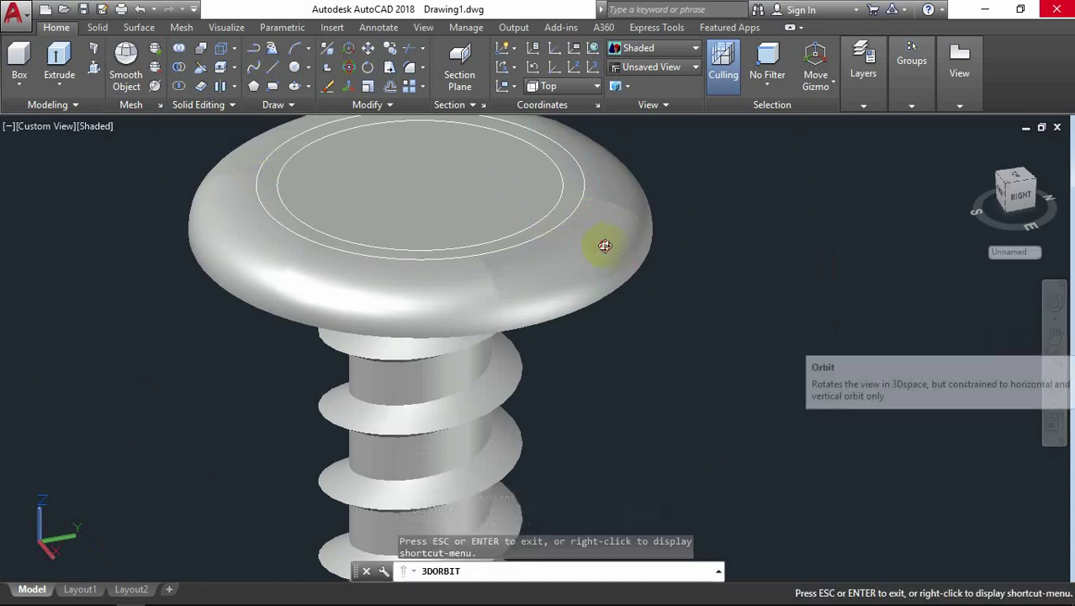
mouse_move(608, 242)
left_mouse_down()
mouse_move(594, 196)
mouse_move(503, 264)
mouse_move(480, 332)
mouse_move(566, 300)
mouse_move(651, 233)
mouse_move(600, 219)
mouse_move(575, 233)
left_mouse_up()
right_click(124, 126)
left_click(139, 141)
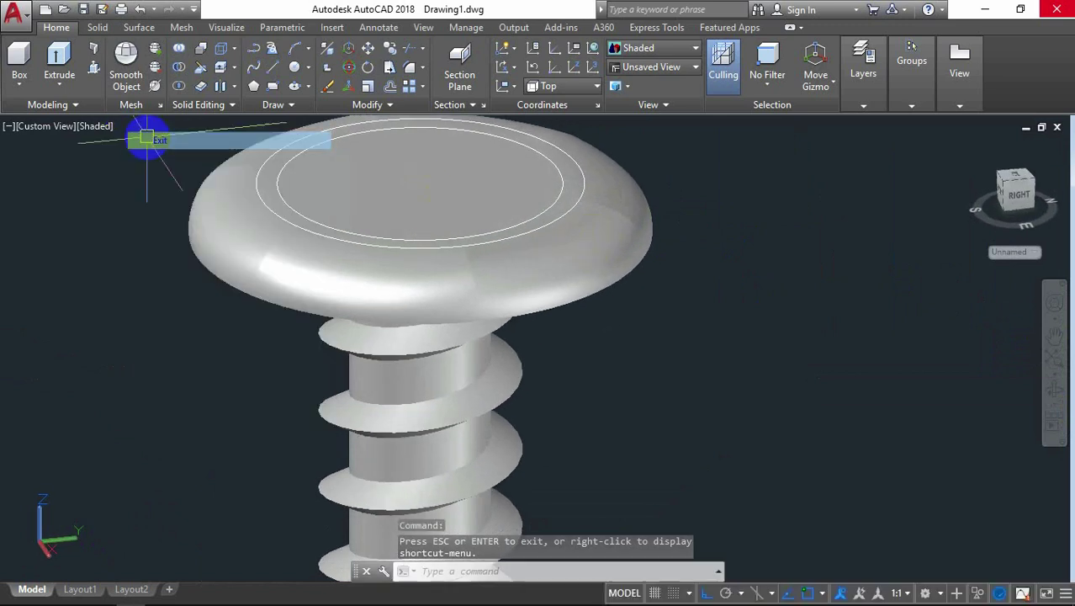
left_click(97, 127)
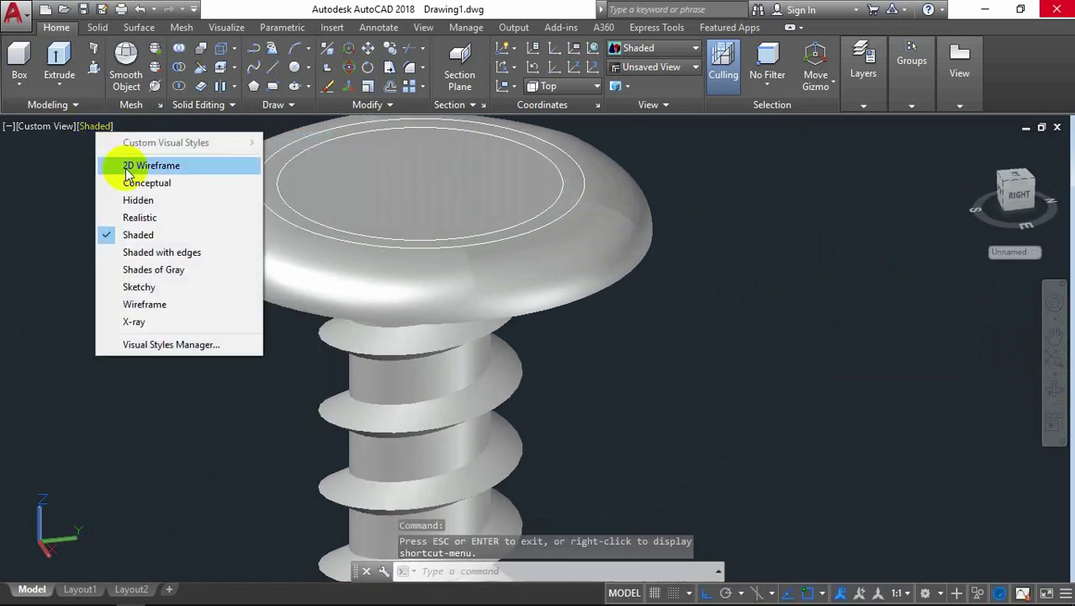
left_click(147, 164)
scroll(594, 227, "up", 2)
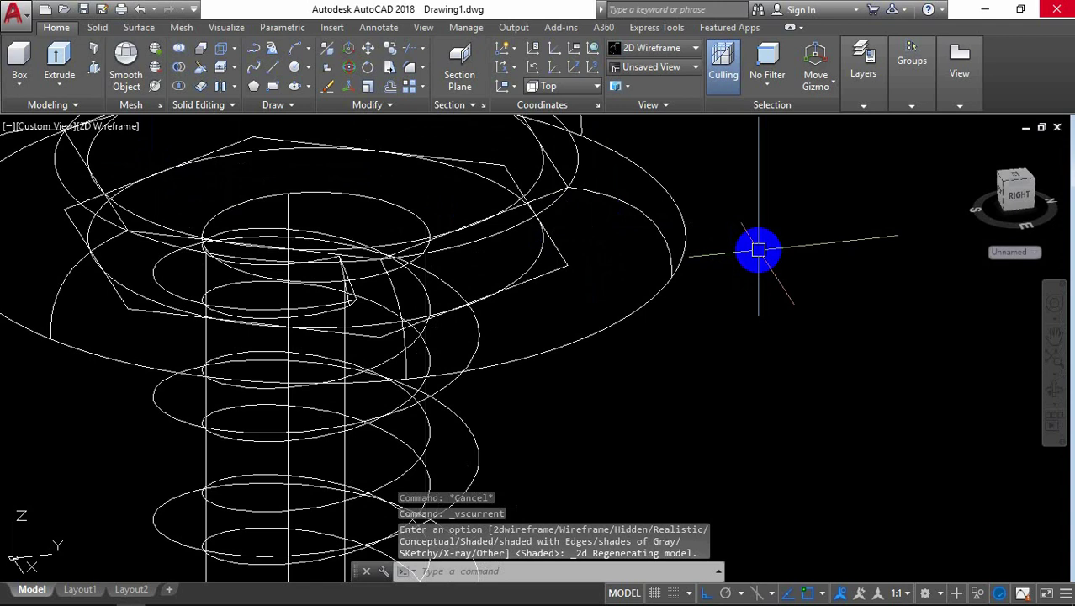
Extrude the inner head circle 0.2 units into a solid
type("x")
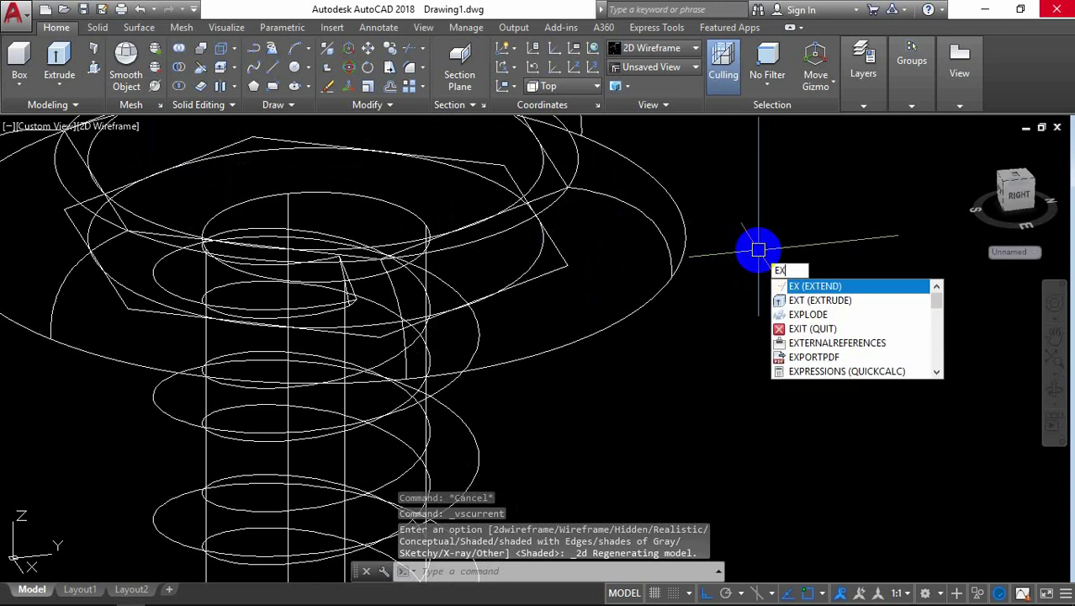
type("t")
left_click(842, 286)
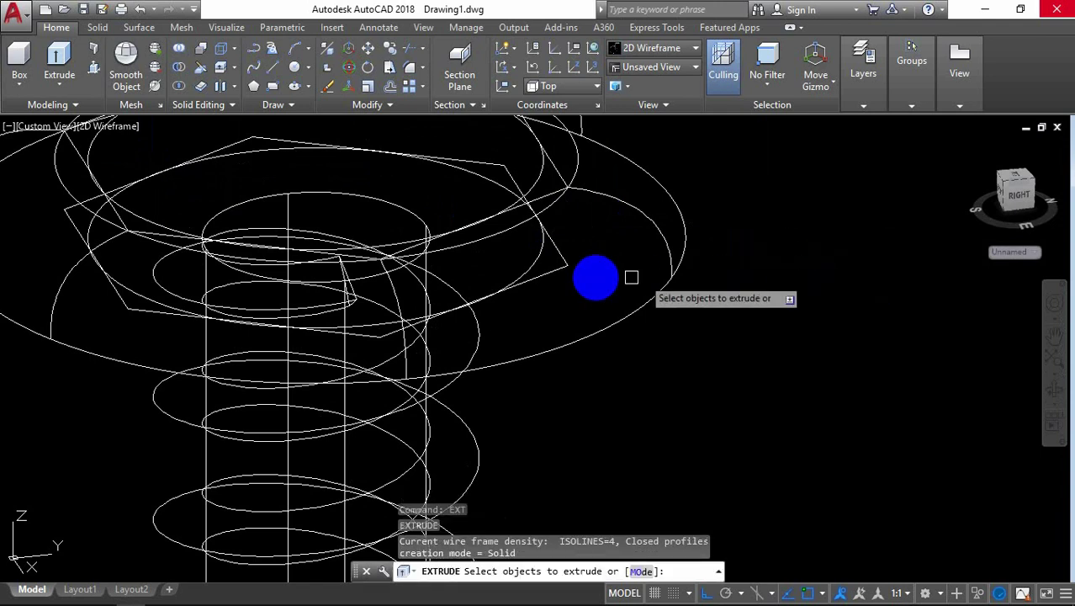
left_click(535, 263)
right_click(751, 310)
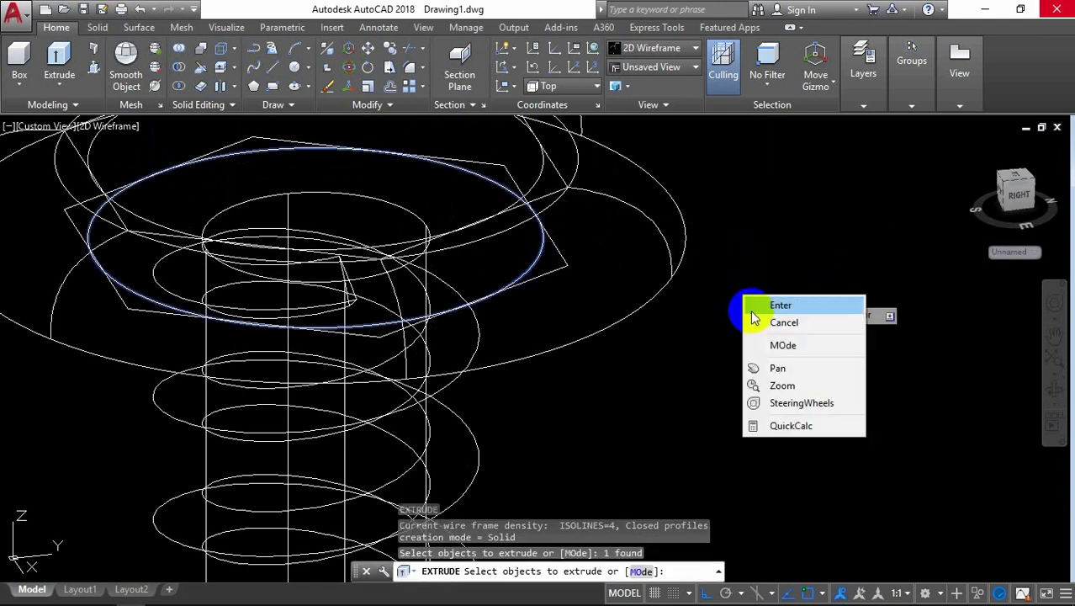
left_click(779, 308)
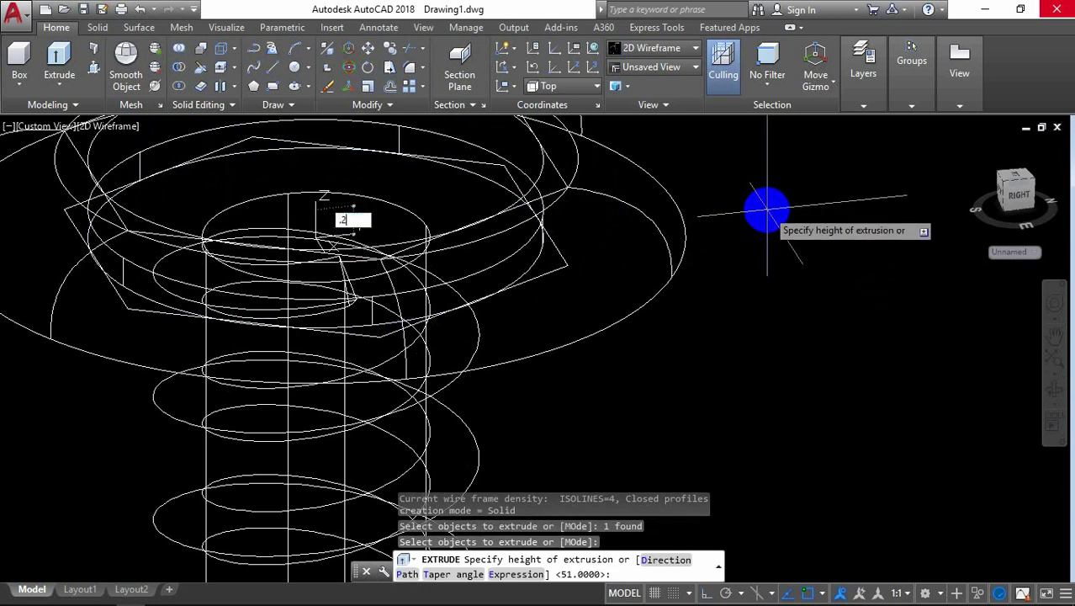
key("Return")
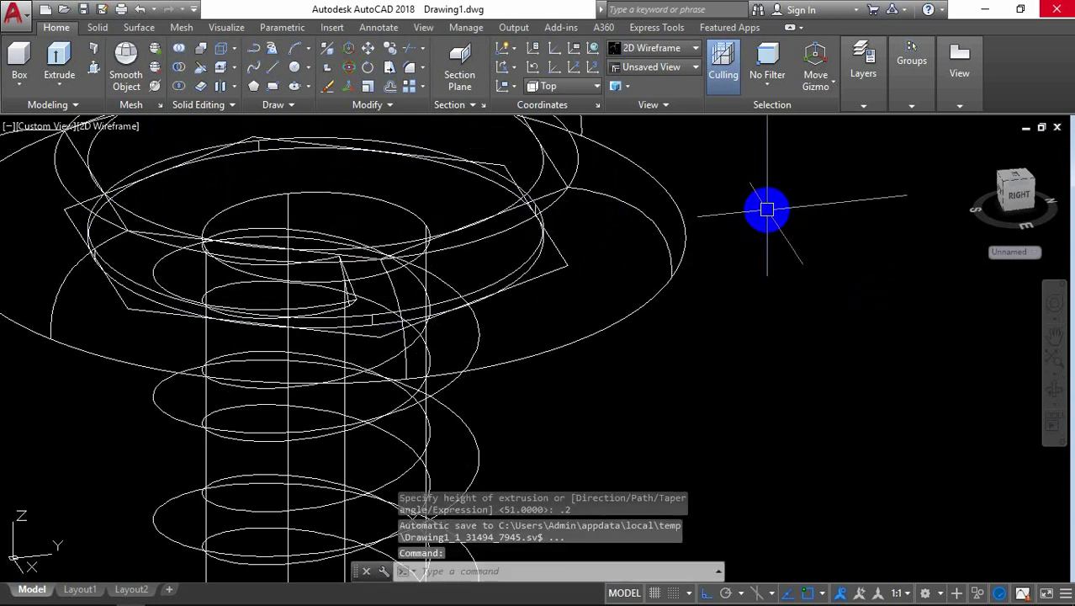
Subtract the thin extruded disc from the screw head solid
type("su")
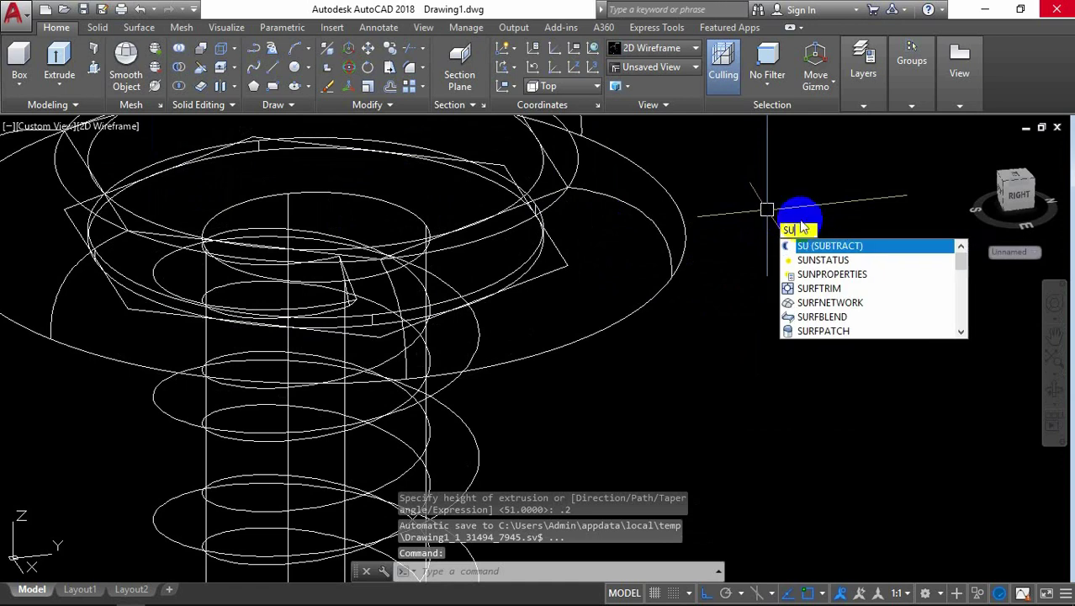
left_click(816, 251)
left_click(678, 249)
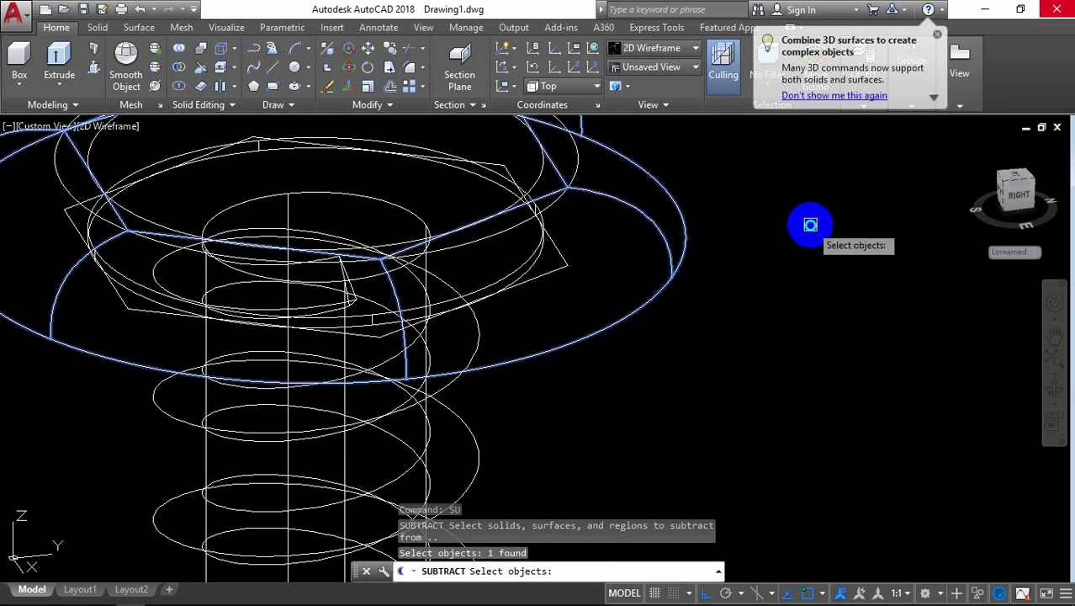
key("Return")
middle_click_drag(619, 270, 547, 264)
left_click(506, 253)
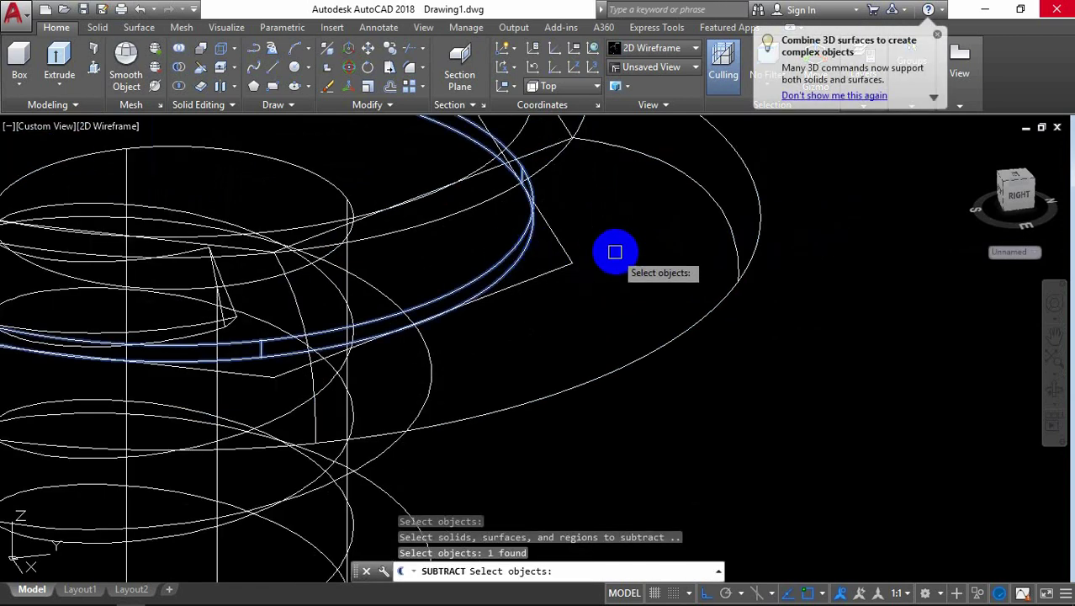
Show the model shaded and orbit closer to see the recess edge
left_click(122, 128)
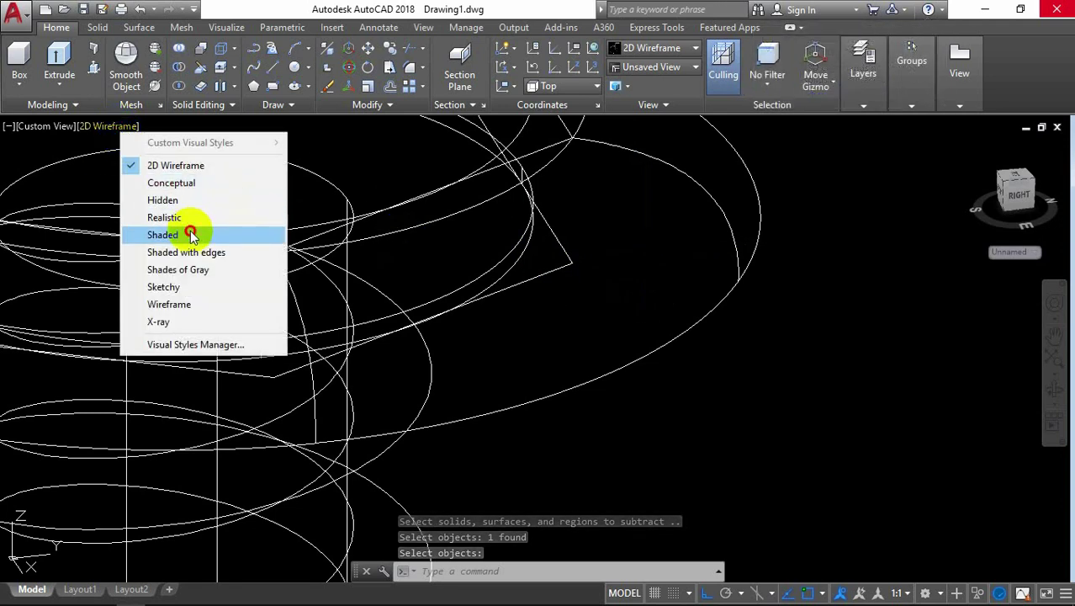
left_click(223, 234)
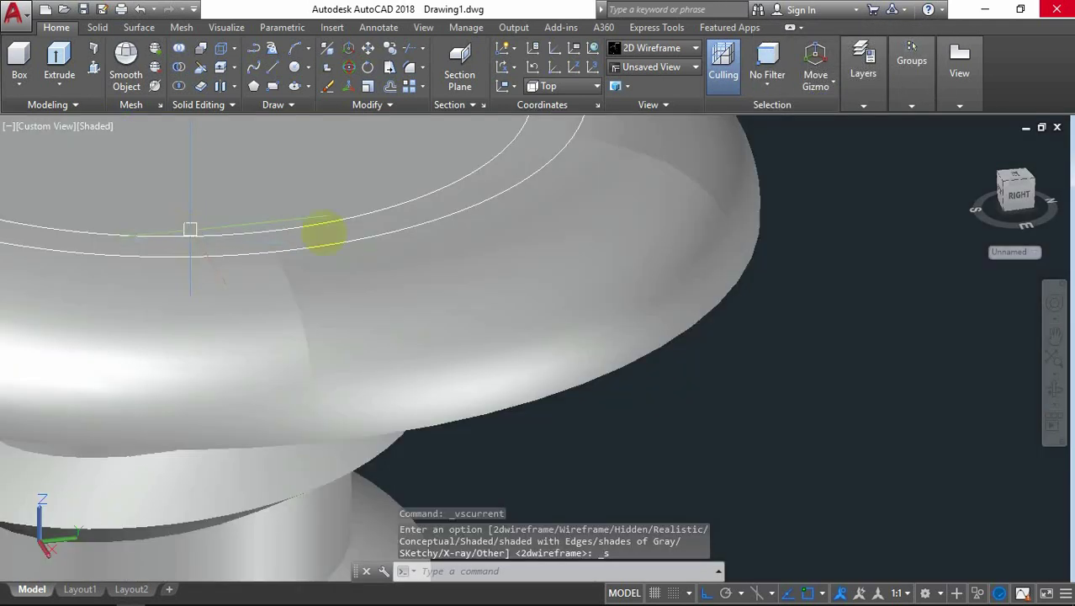
left_click(1053, 390)
mouse_move(750, 372)
left_mouse_down()
mouse_move(757, 320)
mouse_move(779, 312)
left_mouse_up()
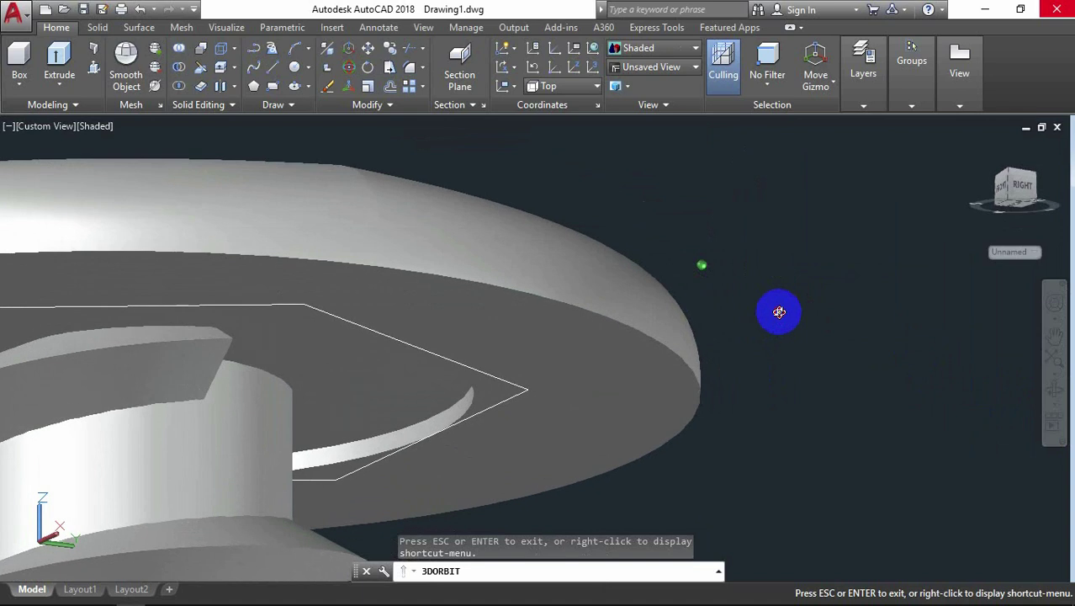
mouse_move(547, 405)
left_mouse_down()
mouse_move(621, 322)
mouse_move(624, 346)
mouse_move(704, 328)
left_mouse_up()
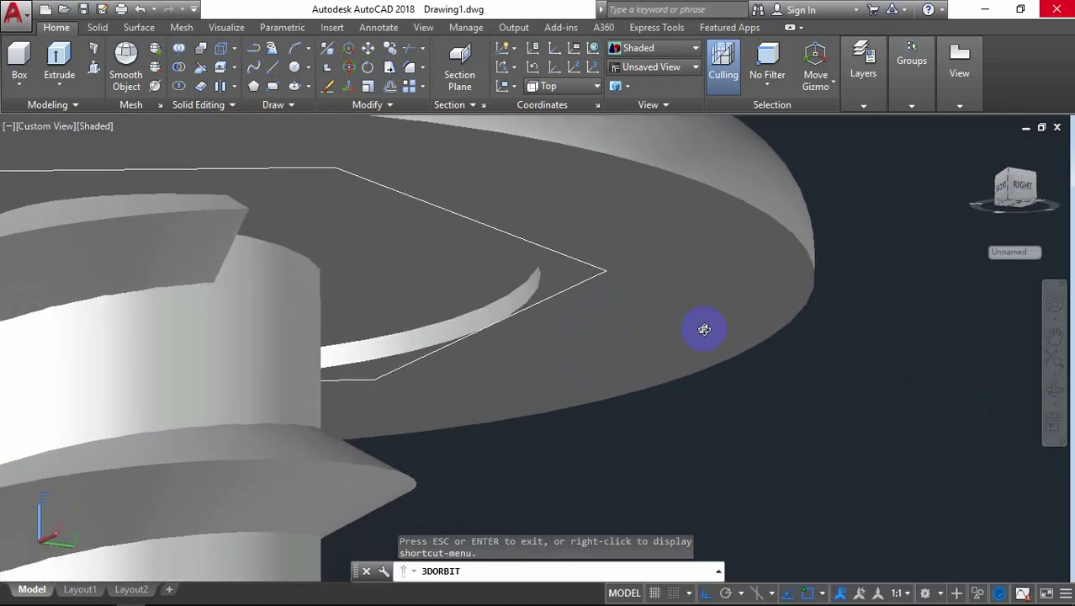
right_click(866, 196)
left_click(890, 200)
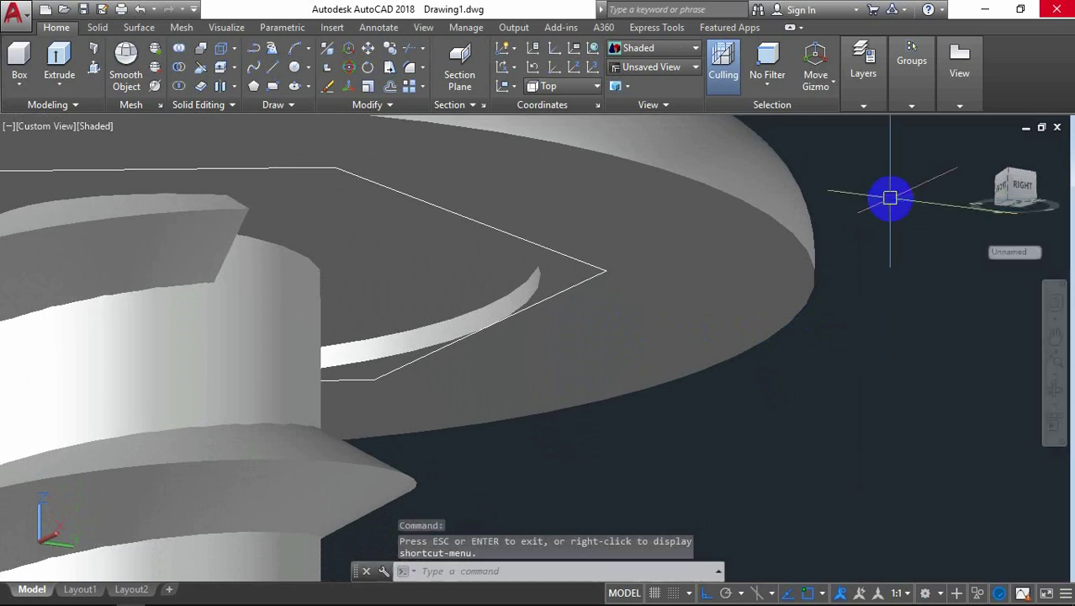
type("Ca")
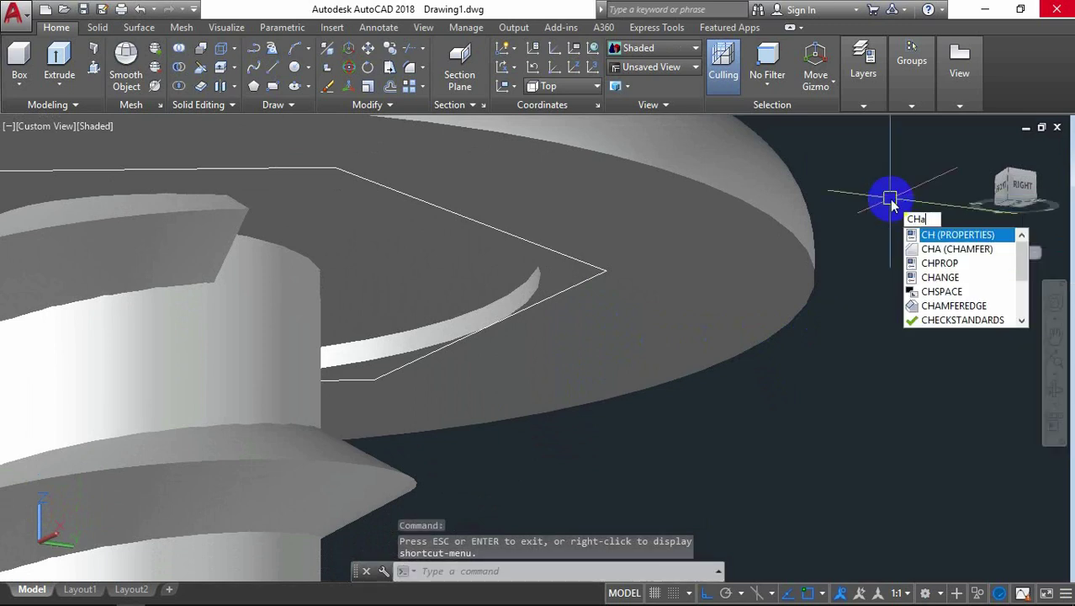
key("Return")
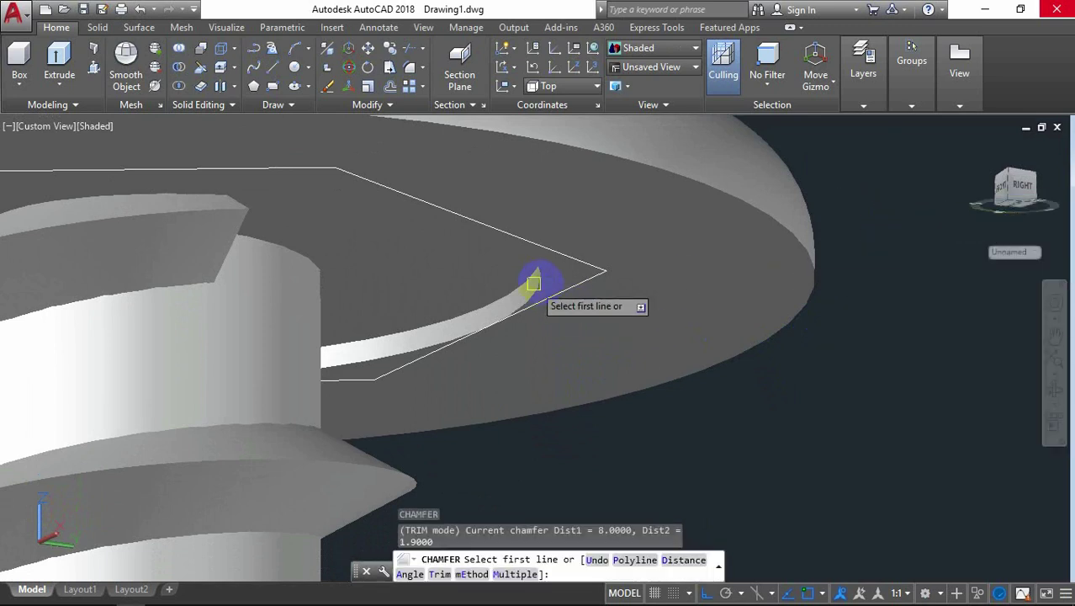
Chamfer the curved recess edge with distances 0.5 and 0.2
left_click(543, 279)
left_click(582, 336)
type(".5")
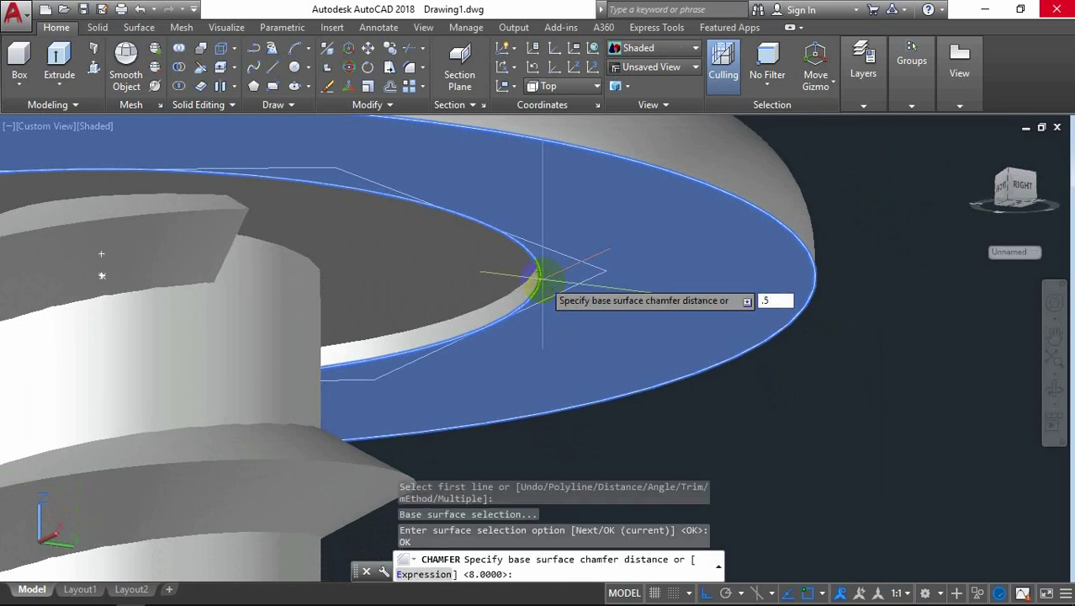
key("Return")
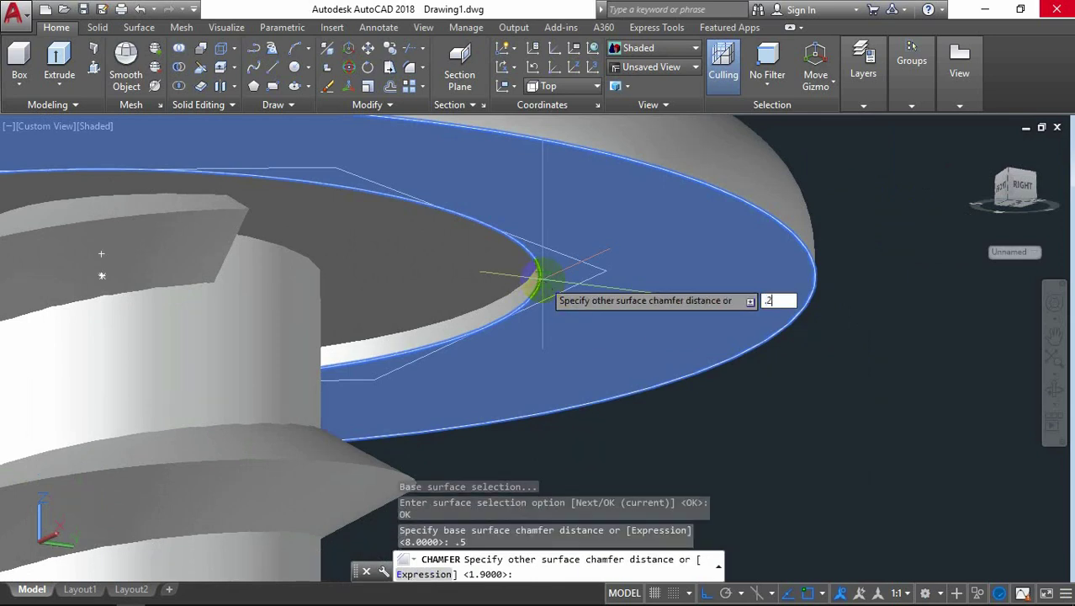
key("Return")
left_click(542, 279)
key("Return")
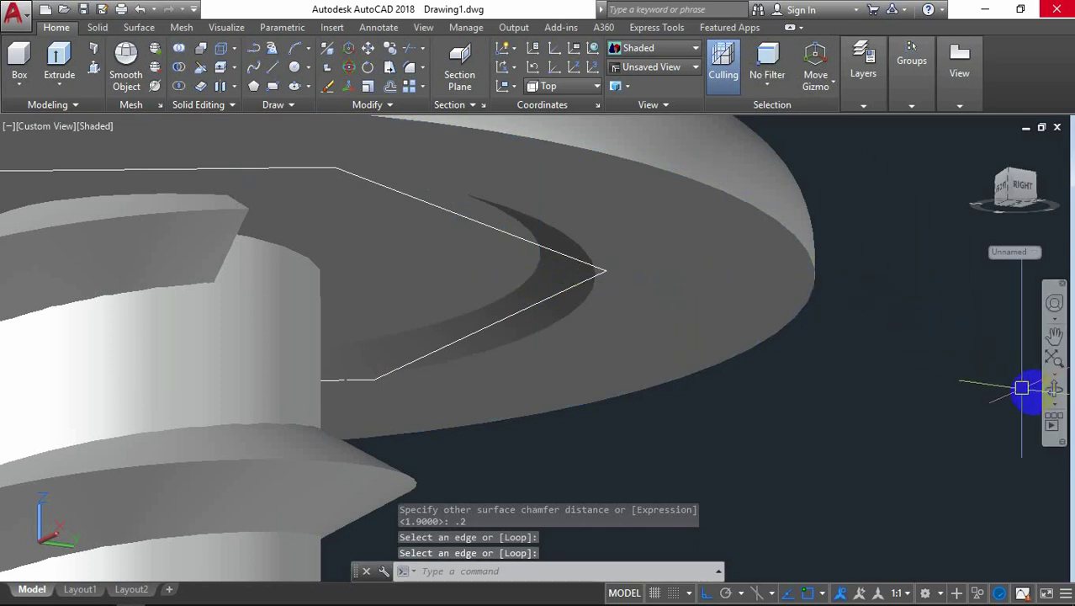
Orbit the model to view the top of the head
left_click(1054, 388)
mouse_move(792, 264)
left_mouse_down()
mouse_move(774, 305)
mouse_move(756, 286)
mouse_move(728, 175)
mouse_move(571, 327)
mouse_move(569, 360)
mouse_move(625, 196)
mouse_move(612, 329)
mouse_move(726, 192)
left_mouse_up()
right_click(756, 204)
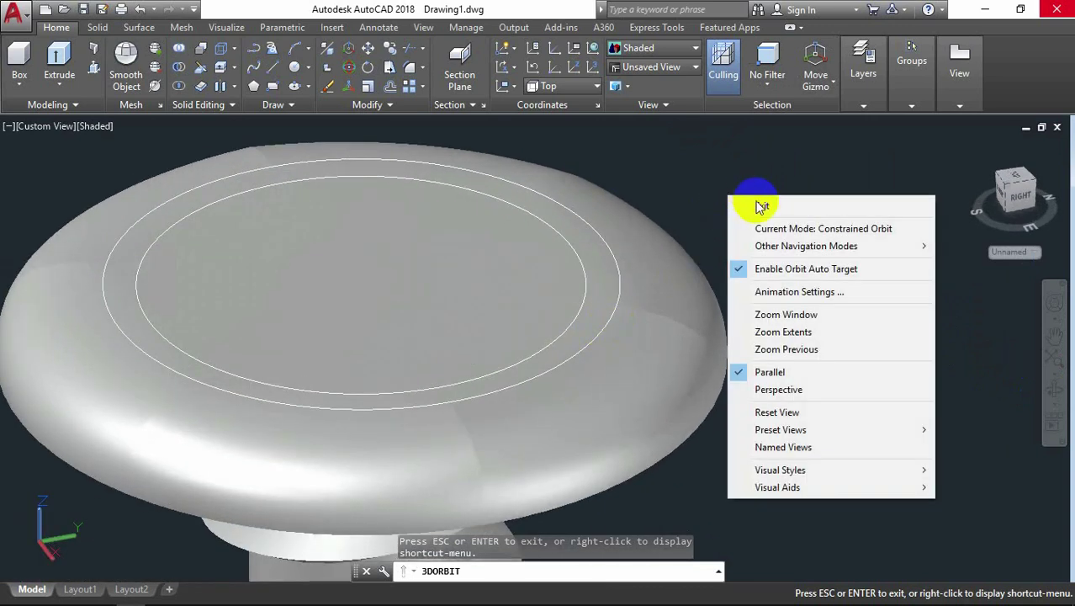
left_click(762, 202)
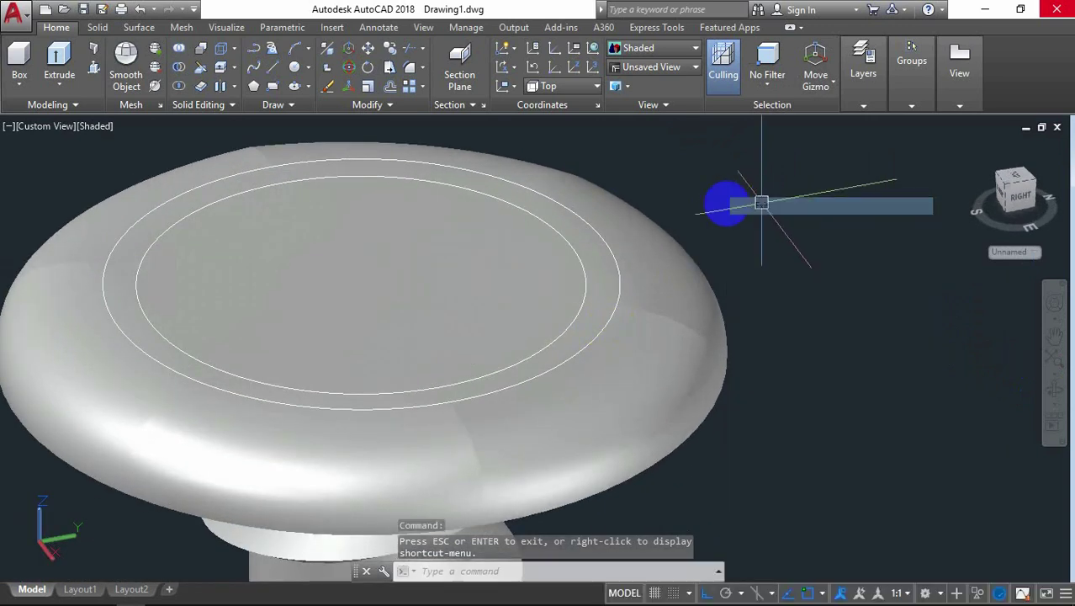
Switch the model to 2D Wireframe and pan it upward
left_click(102, 132)
left_click(109, 163)
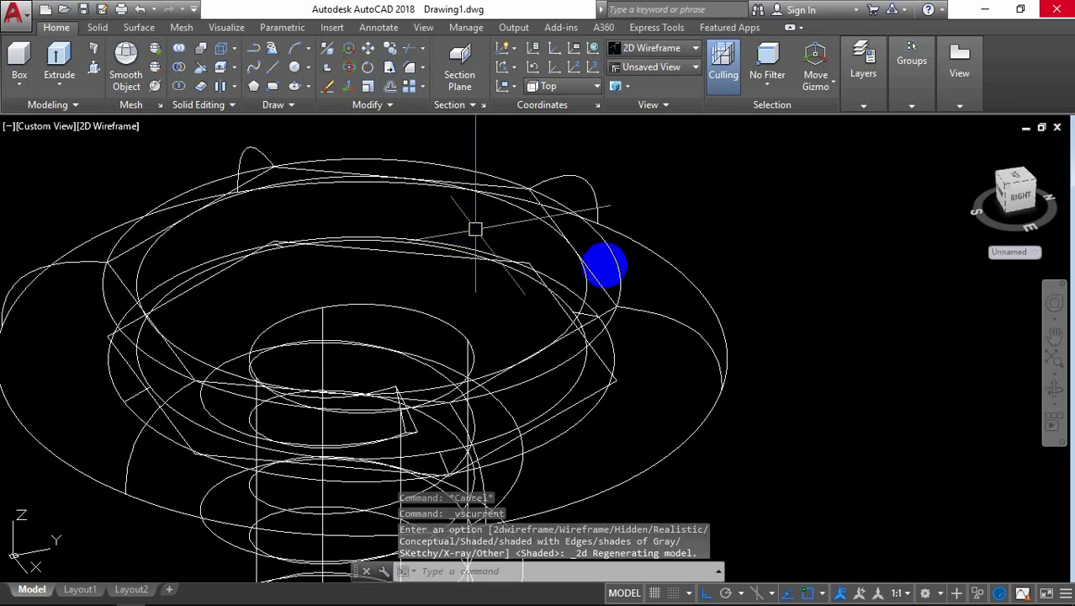
middle_click_drag(857, 341, 855, 265)
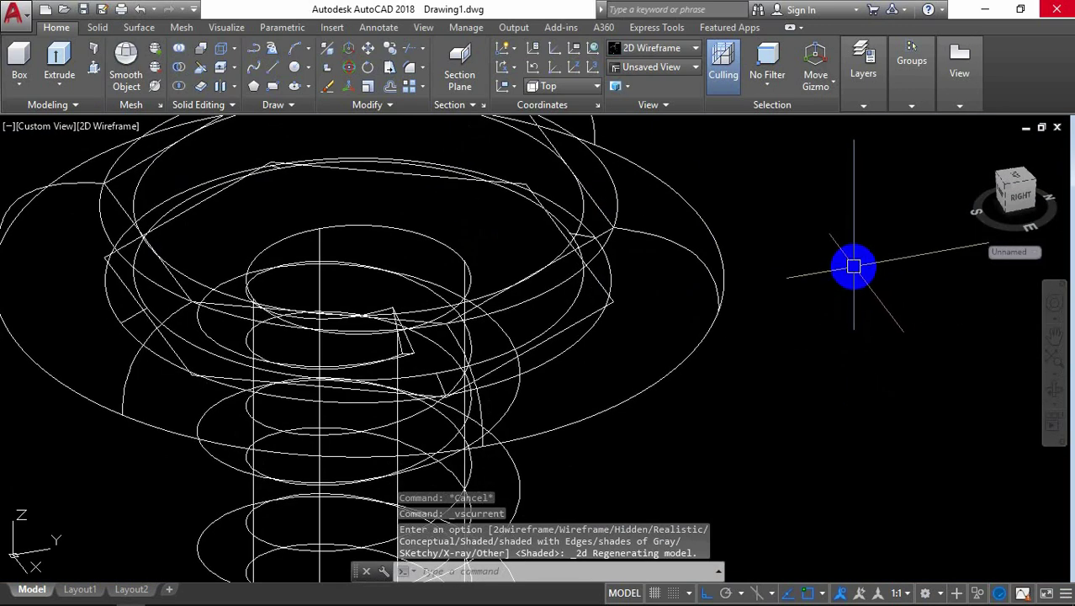
type("M")
Begin moving the hexagon, then cancel that attempt
key("Return")
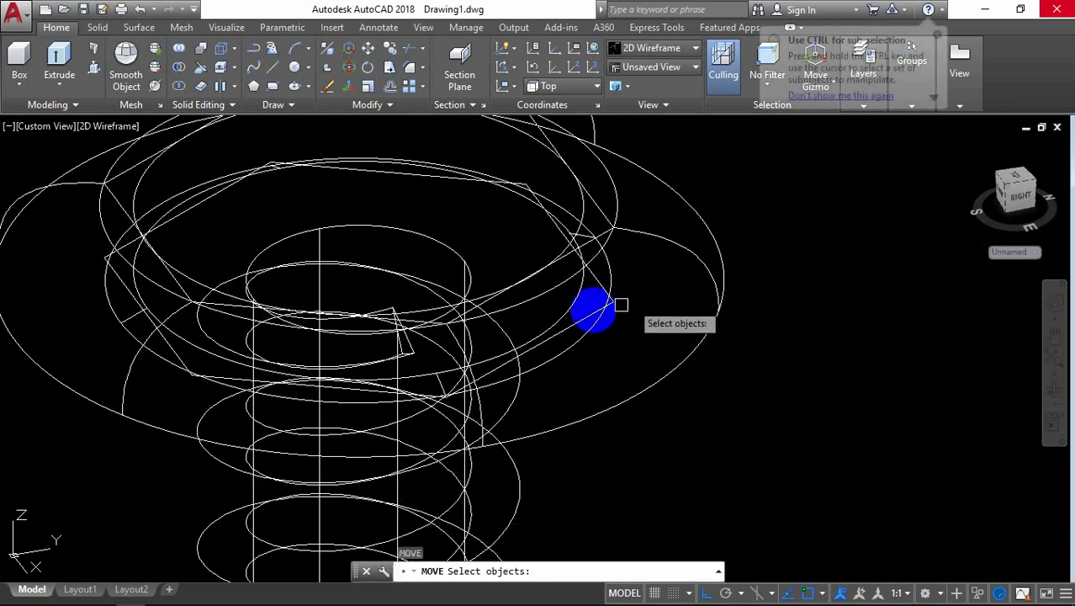
left_click(576, 322)
key("Return")
left_click(805, 312)
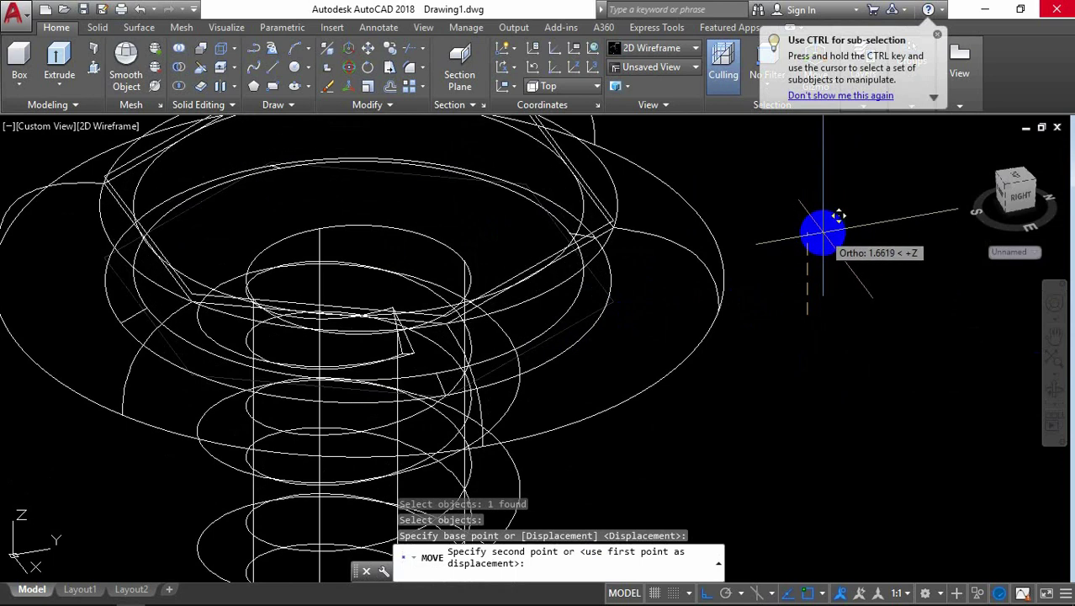
type("4")
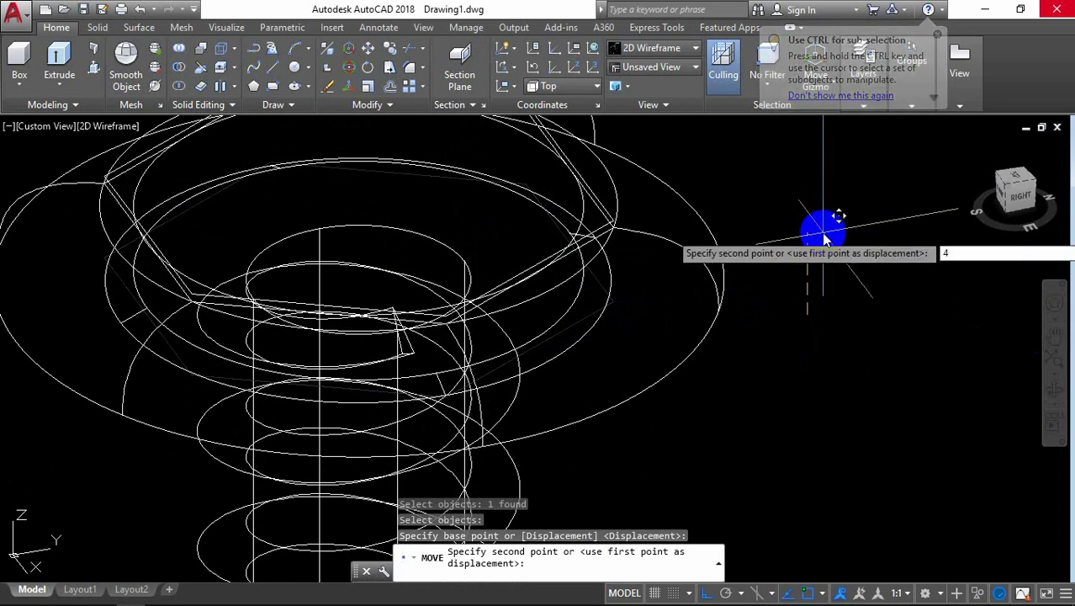
key("Escape")
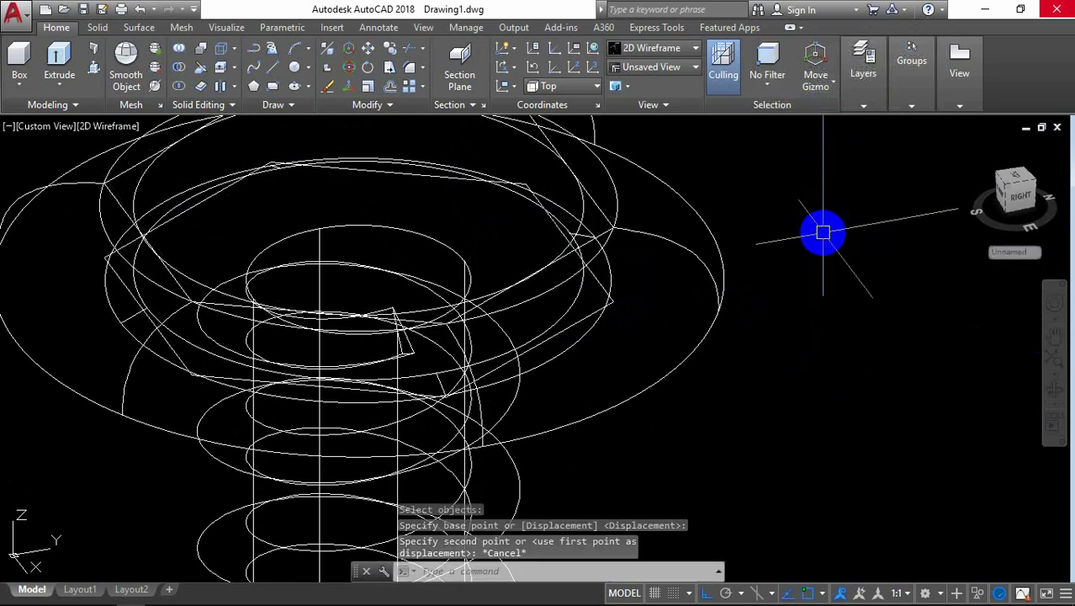
Move the hexagon outline by a 1.2 displacement
type("M")
left_click(866, 269)
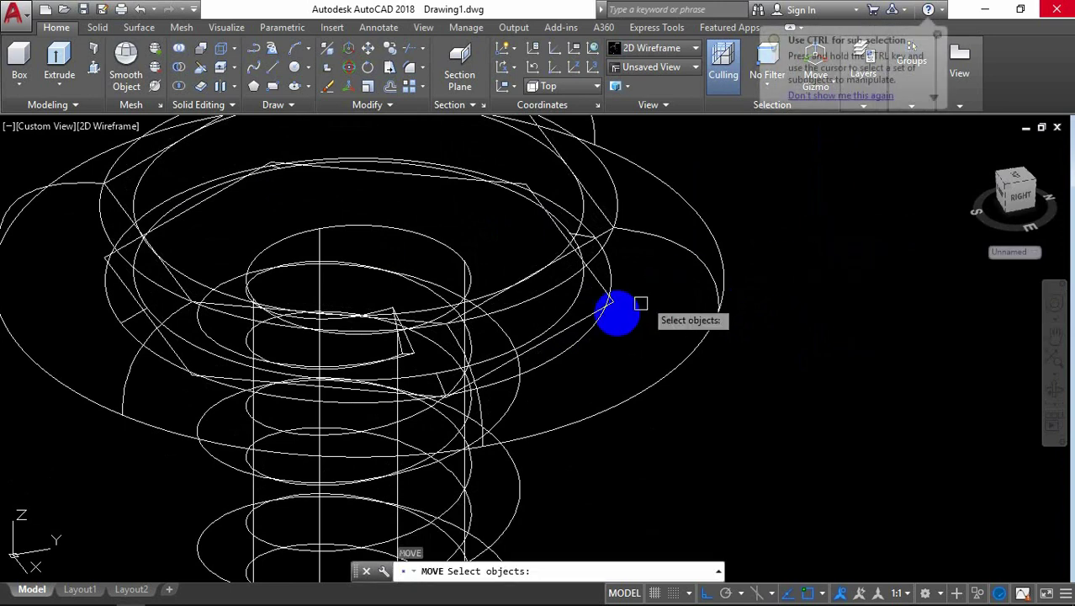
left_click(569, 325)
key("Return")
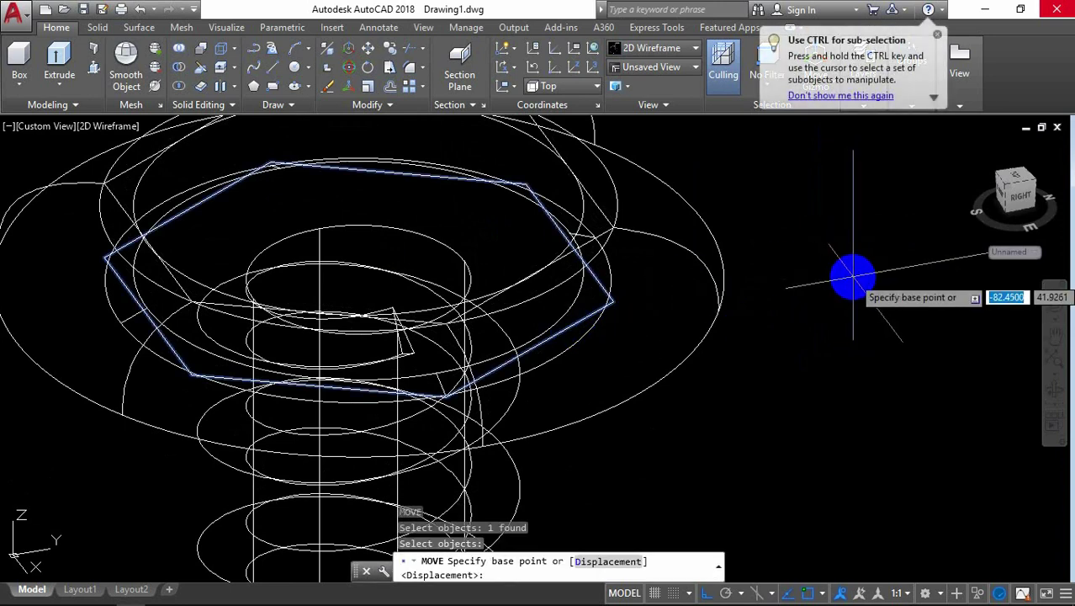
left_click(862, 220)
type("1")
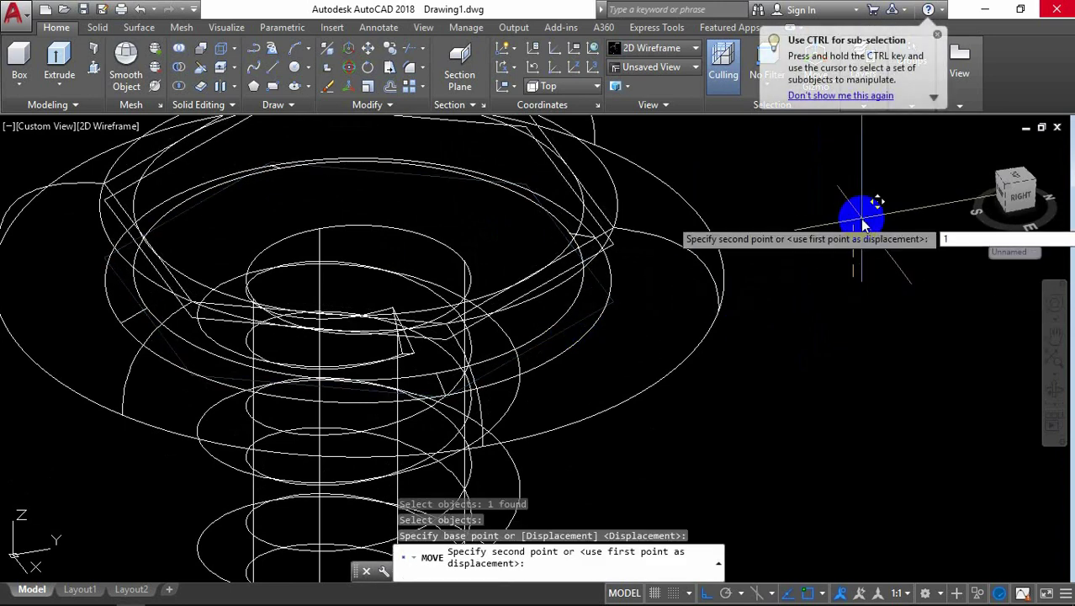
type(",")
key("Return")
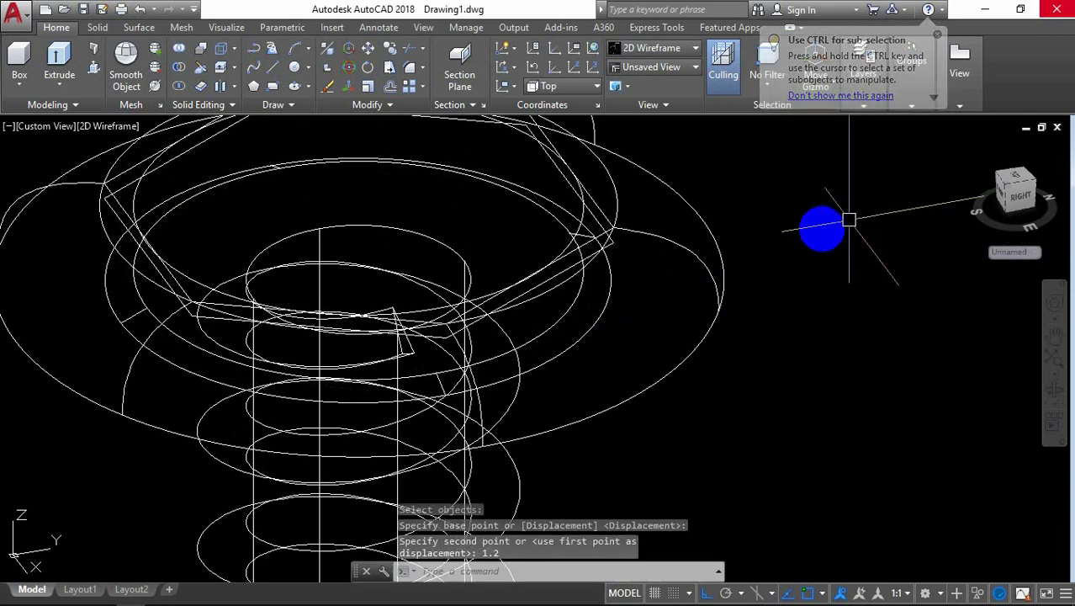
Orbit to a flatter angle and recentre the screw head
left_click(1053, 388)
mouse_move(856, 384)
left_mouse_down()
mouse_move(838, 325)
mouse_move(816, 319)
mouse_move(799, 333)
mouse_move(876, 350)
mouse_move(845, 379)
mouse_move(768, 199)
mouse_move(794, 221)
mouse_move(773, 163)
left_mouse_up()
right_click(776, 169)
left_click(811, 177)
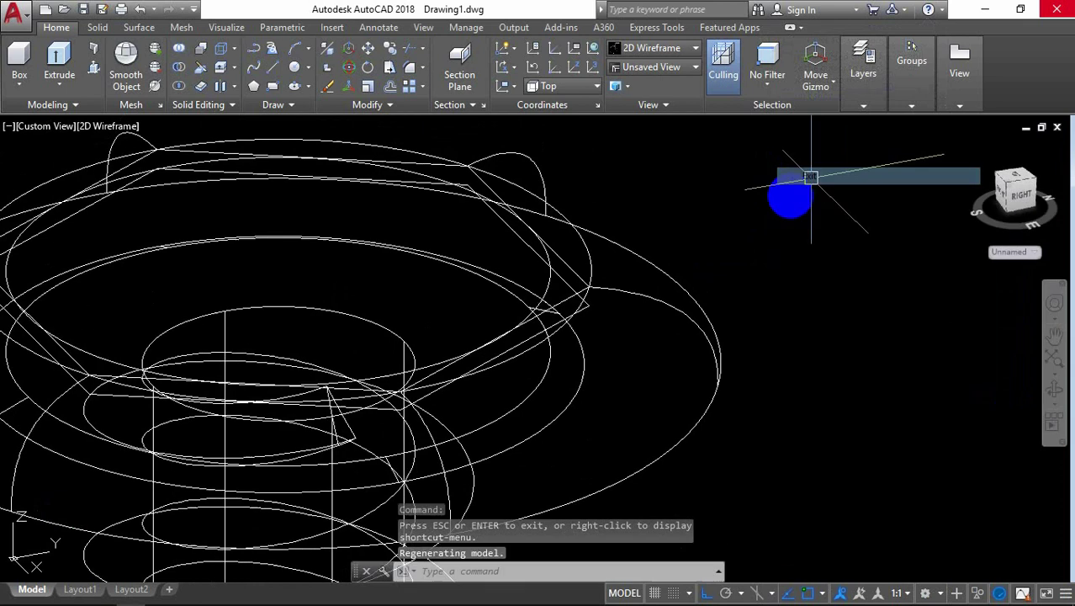
middle_click_drag(765, 274, 757, 243)
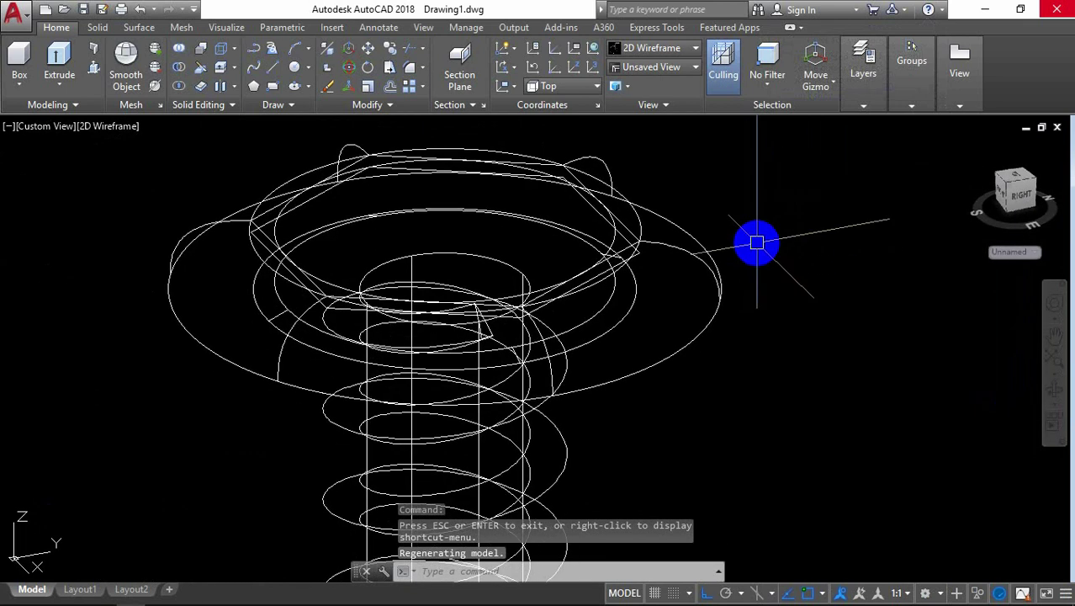
Extrude the hexagon outline 4 units into a hex prism
type("ext")
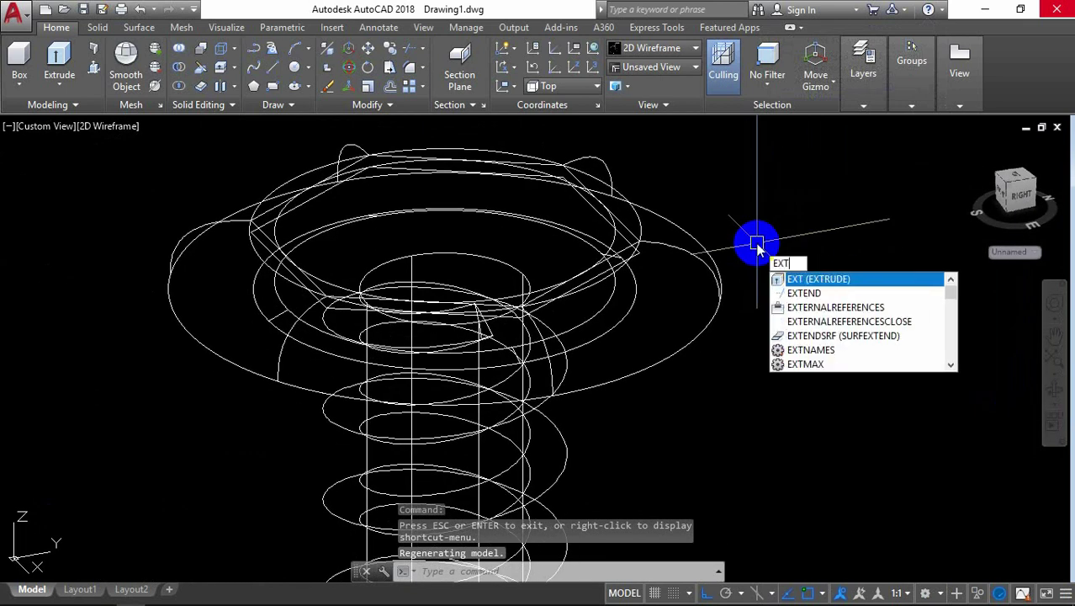
left_click(819, 280)
scroll(677, 270, "up", 2)
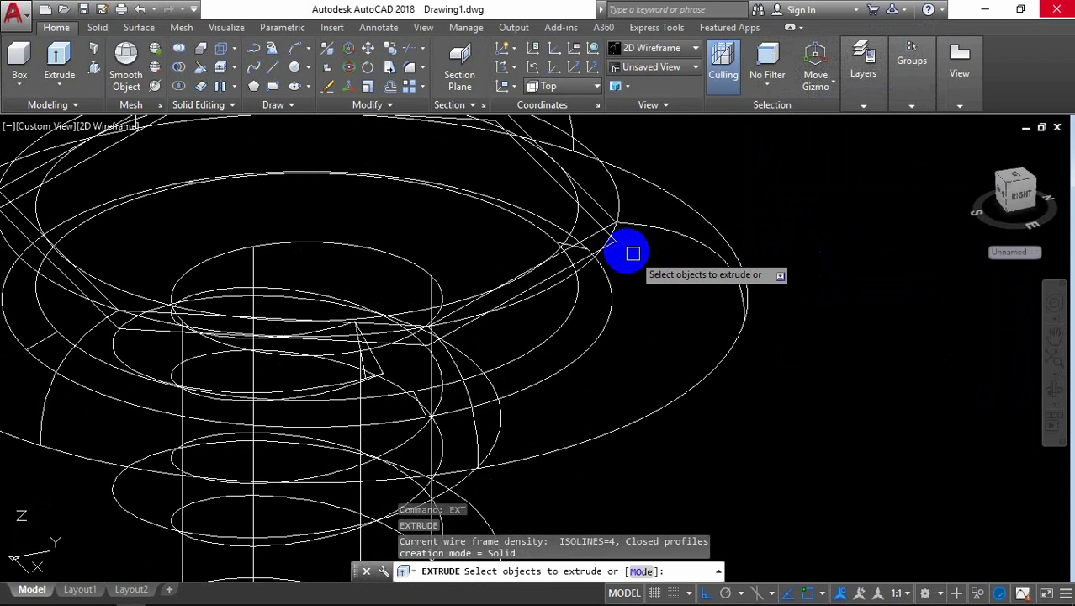
left_click(618, 244)
key("Return")
type("4")
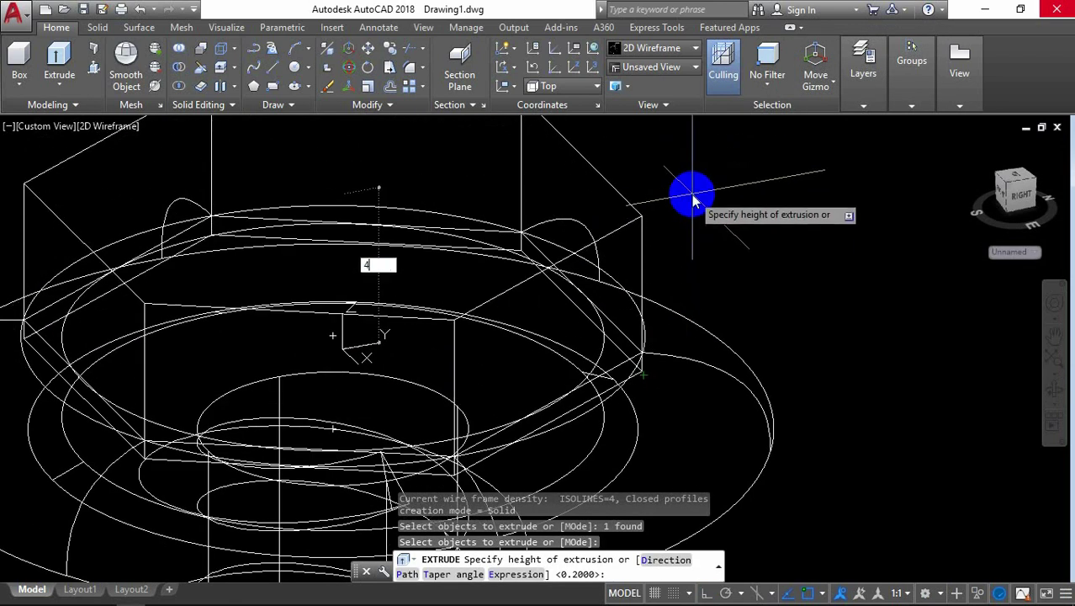
key("Return")
Extrude the surrounding circle 4 units as well
right_click(751, 163)
left_click(773, 168)
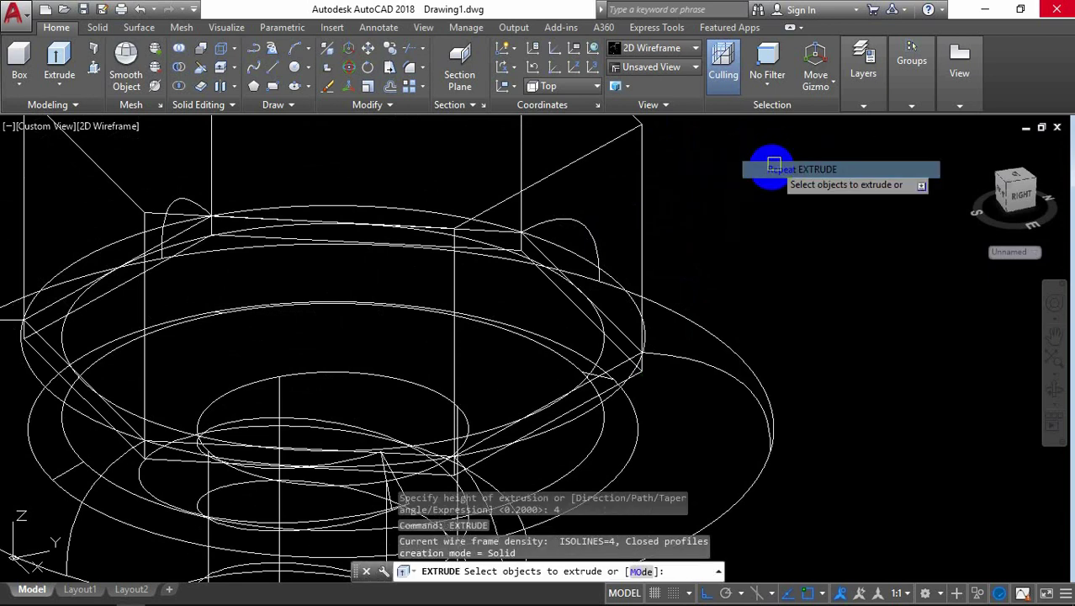
left_click(651, 336)
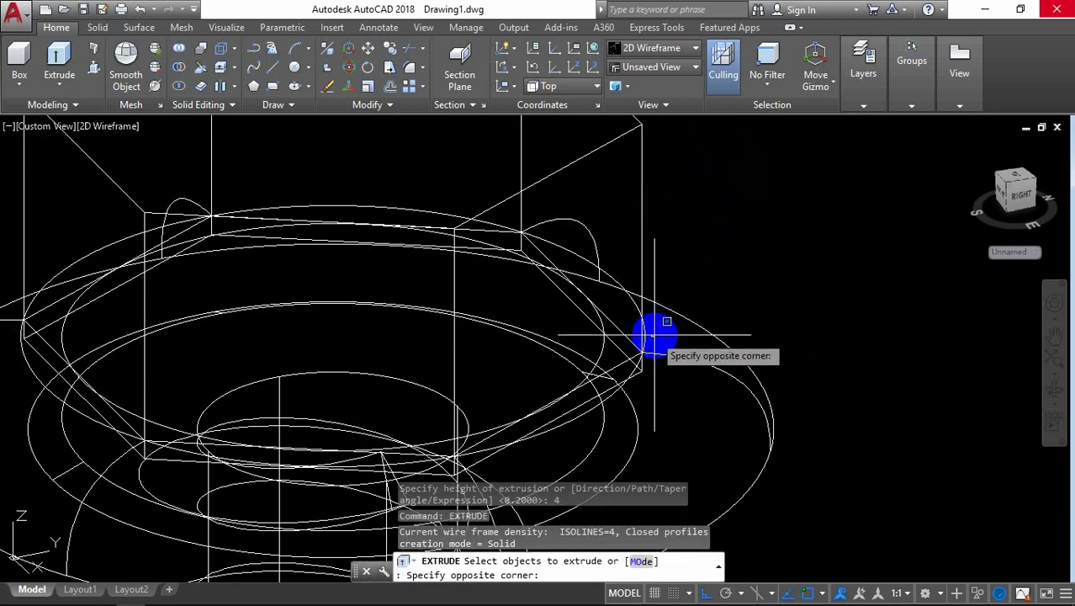
left_click(647, 337)
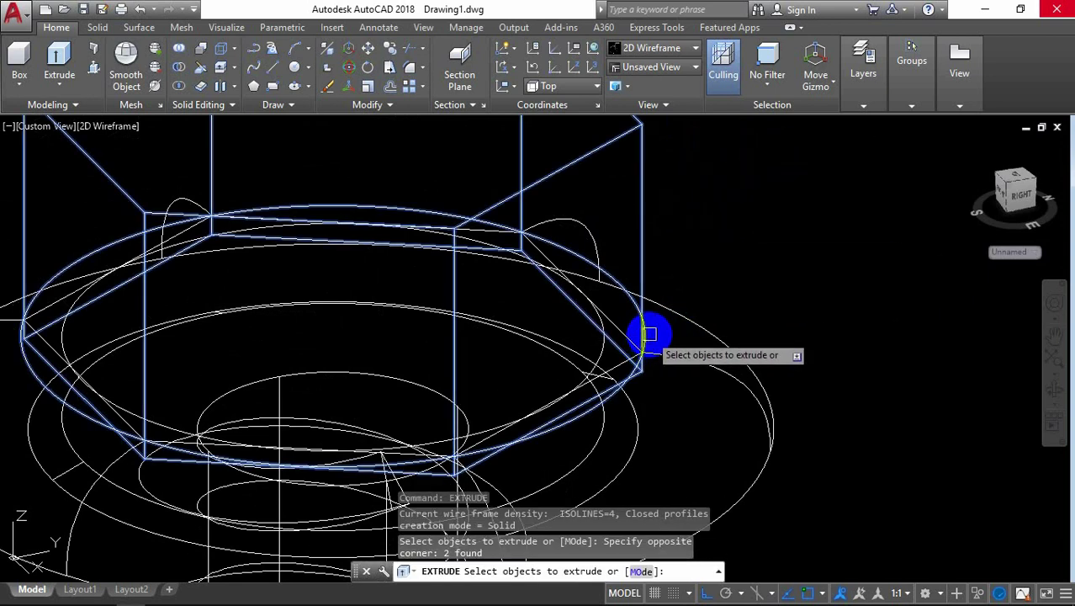
key("Escape")
key("Return")
scroll(648, 330, "up", 5)
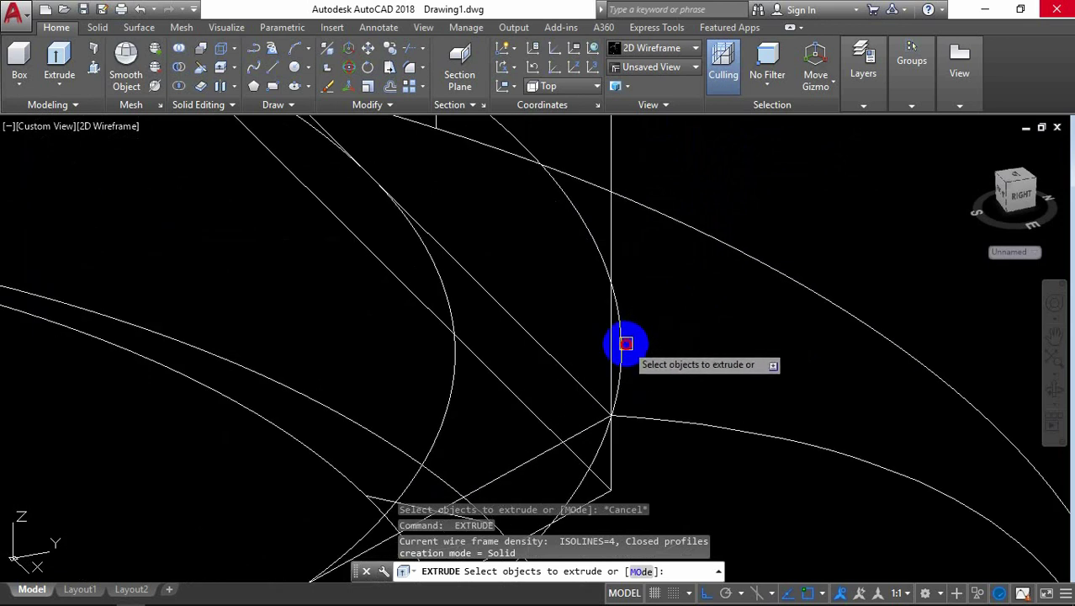
left_click(626, 343)
key("Return")
scroll(706, 215, "down", 5)
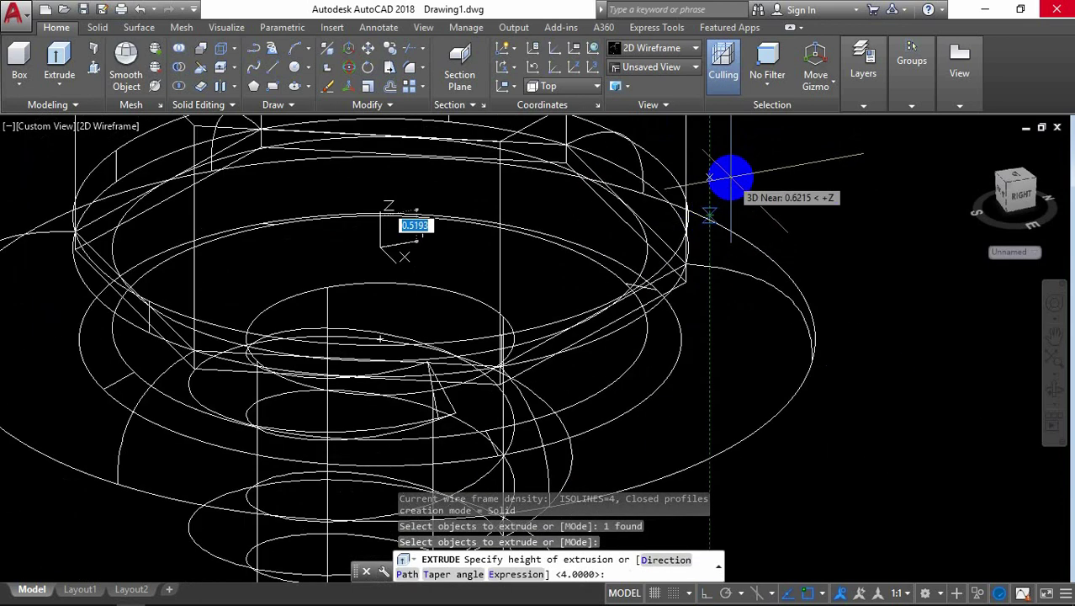
key("Return")
scroll(773, 202, "down", 3)
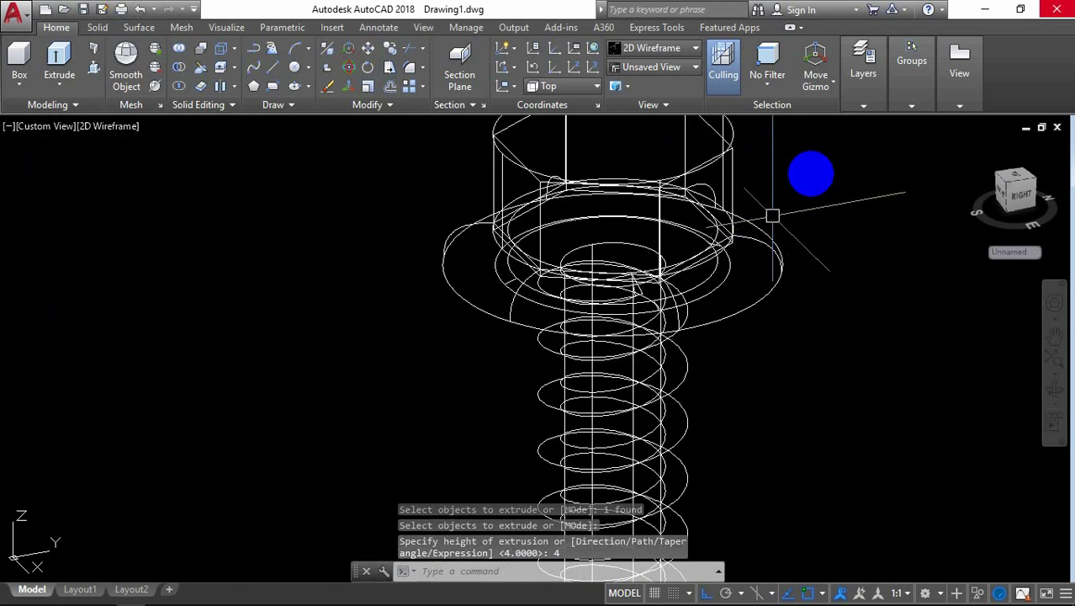
middle_click_drag(773, 211, 615, 210)
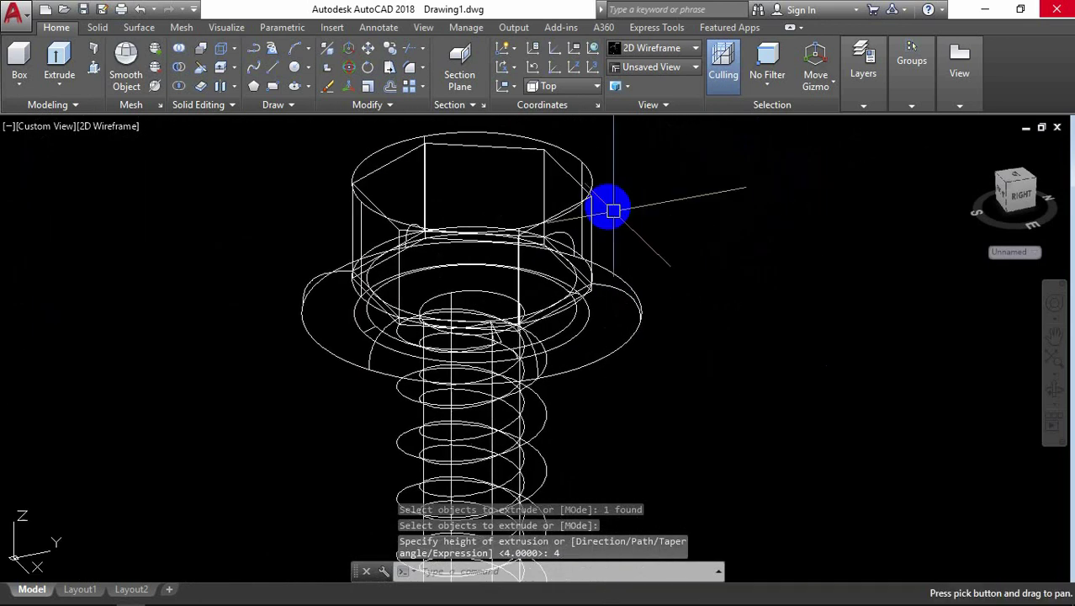
Switch the visual style to Shaded
left_click(130, 128)
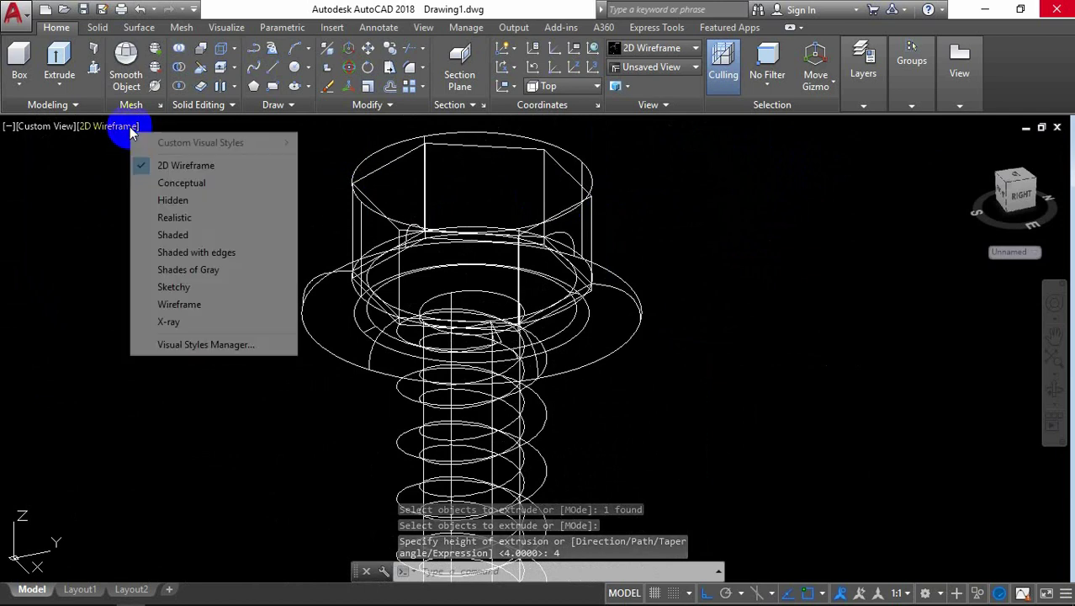
left_click(187, 235)
scroll(463, 209, "up", 2)
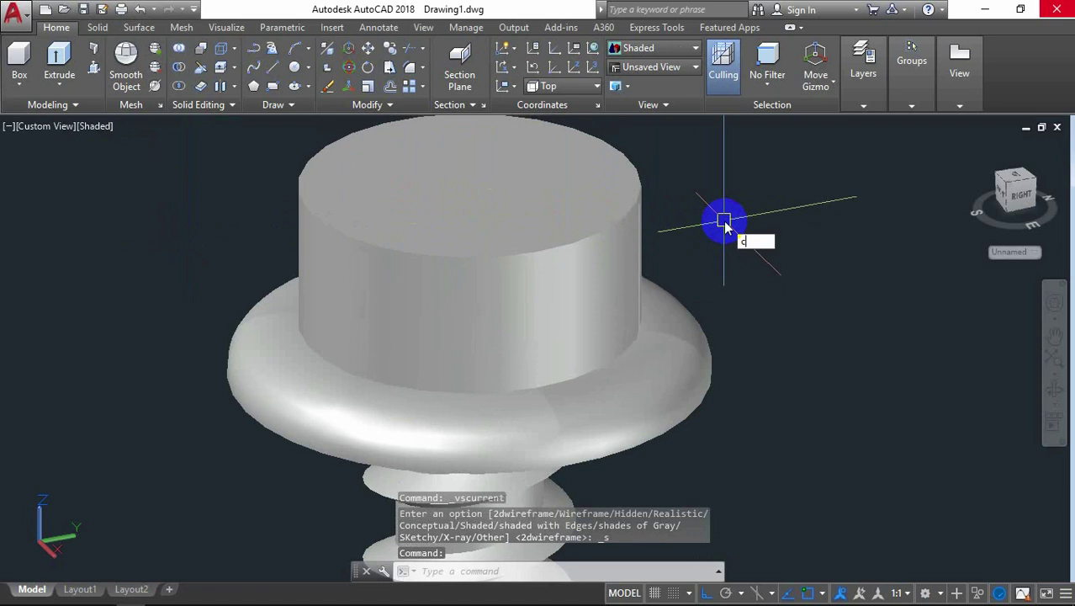
Chamfer the head cylinder's top edge with distances 2 and 0.1
type("ha")
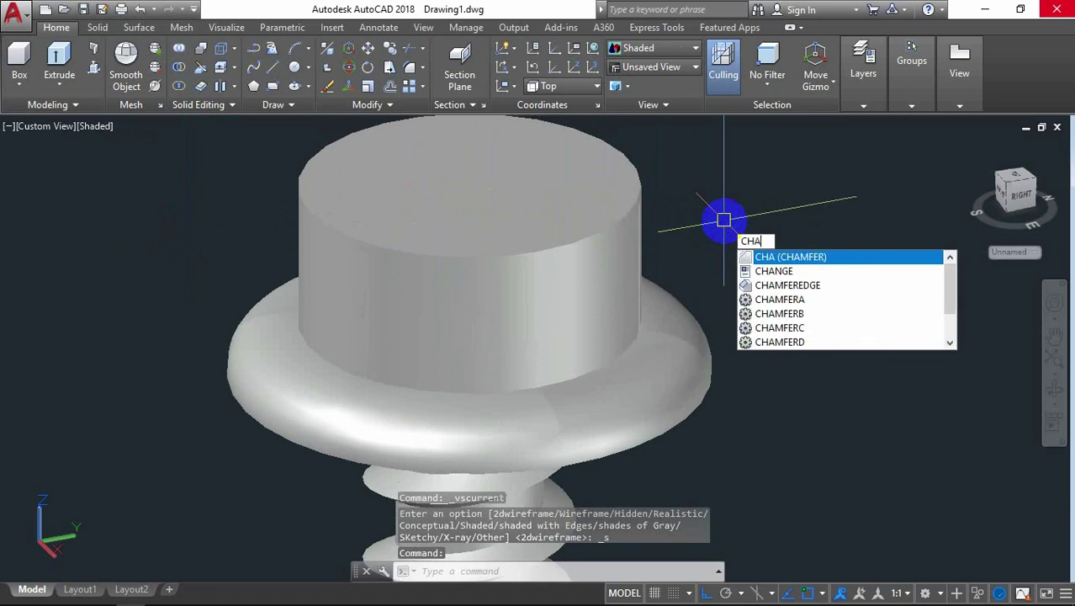
key("Return")
left_click(583, 243)
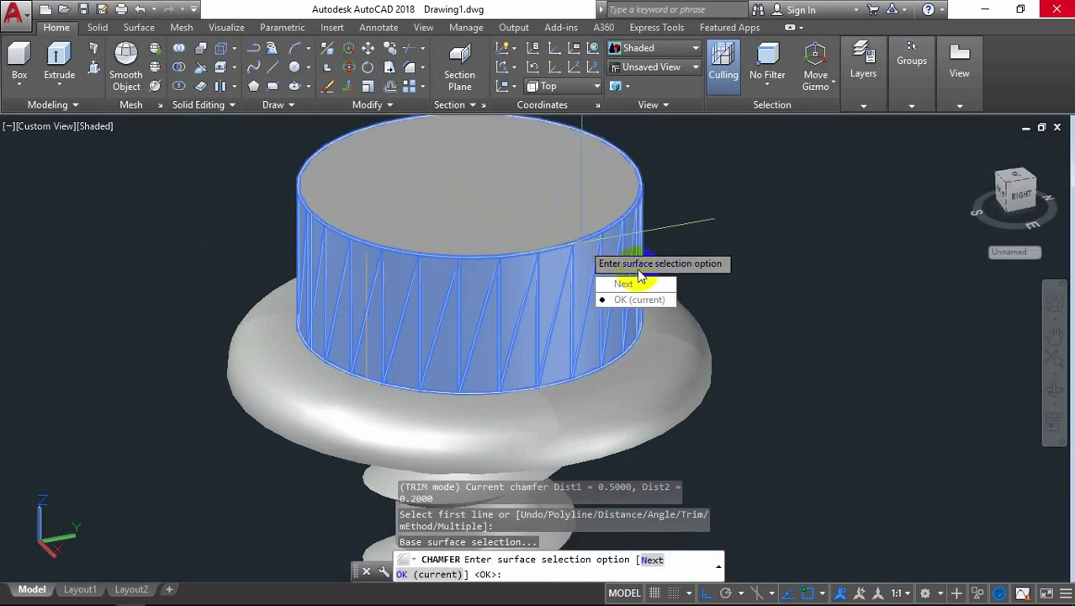
left_click(640, 303)
type("2")
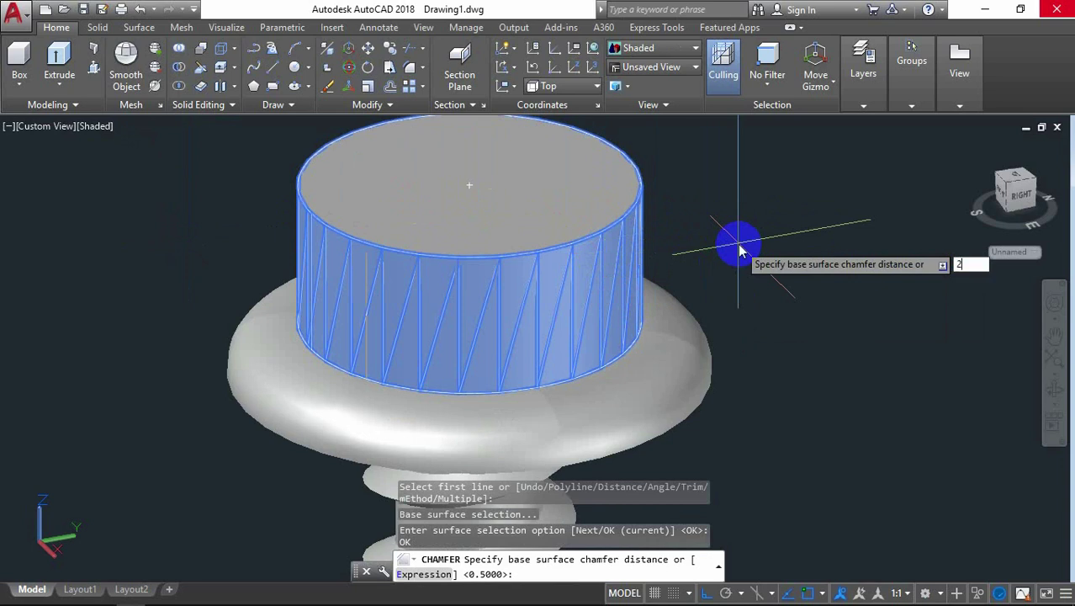
key("Return")
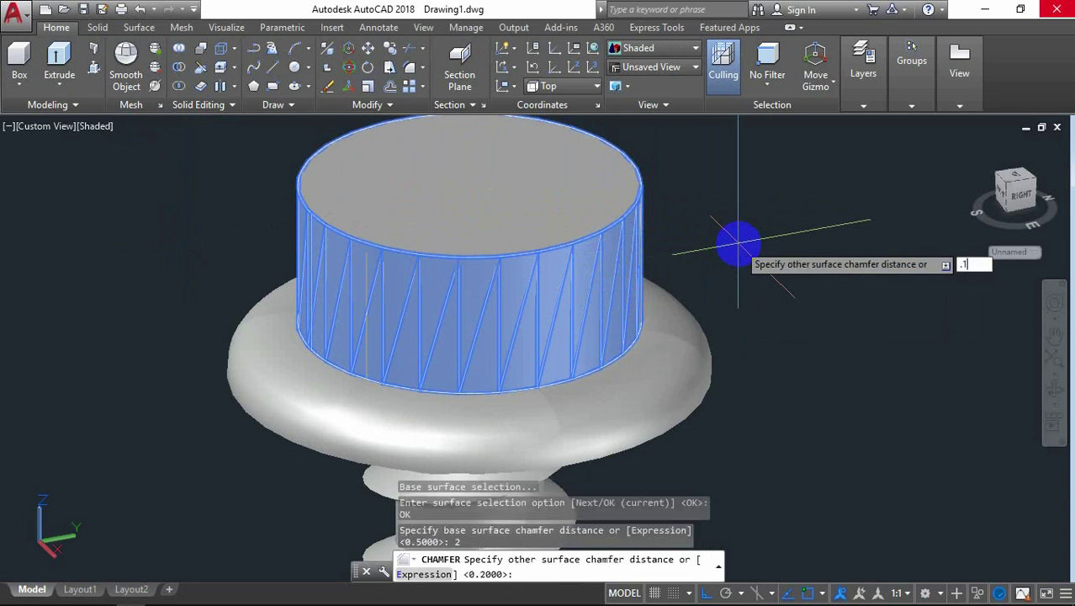
key("Return")
left_click(587, 240)
key("Return")
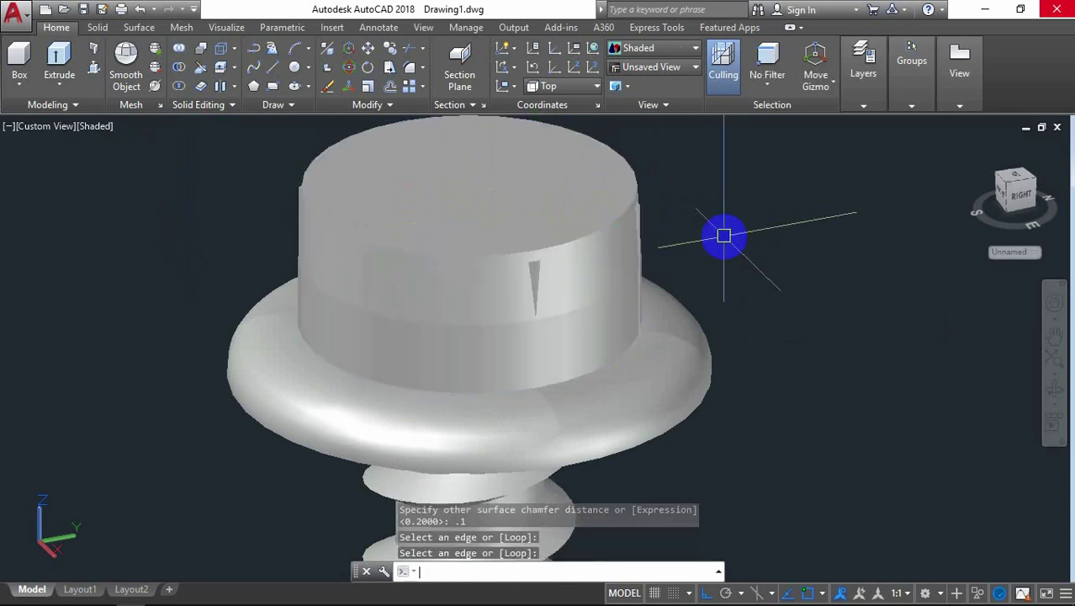
Intersect the upper cylinder with the hex solid to form the hexagonal head
type("s")
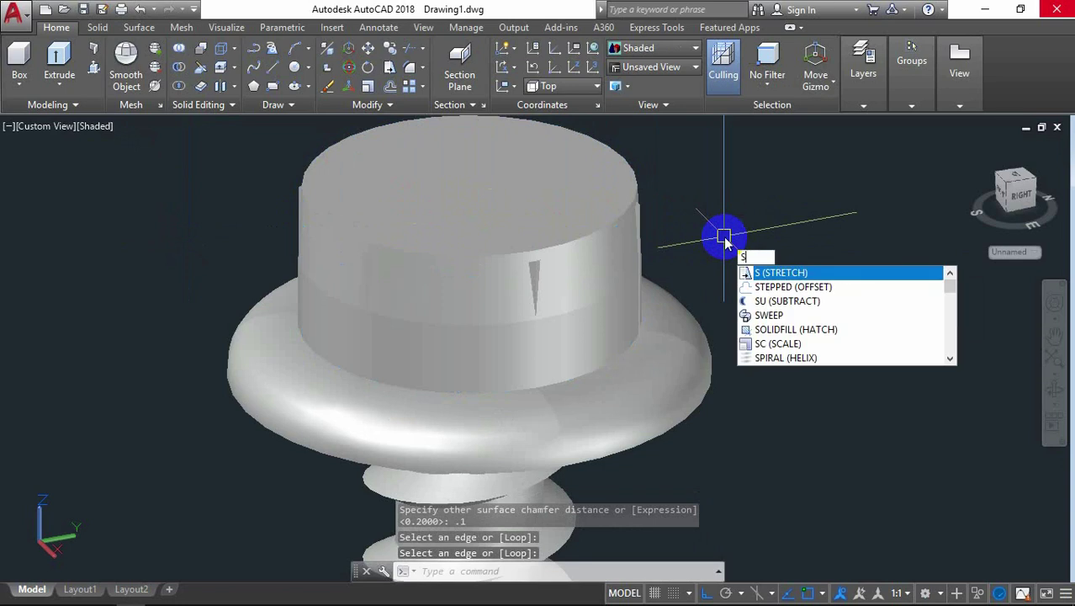
key("Escape")
type("In")
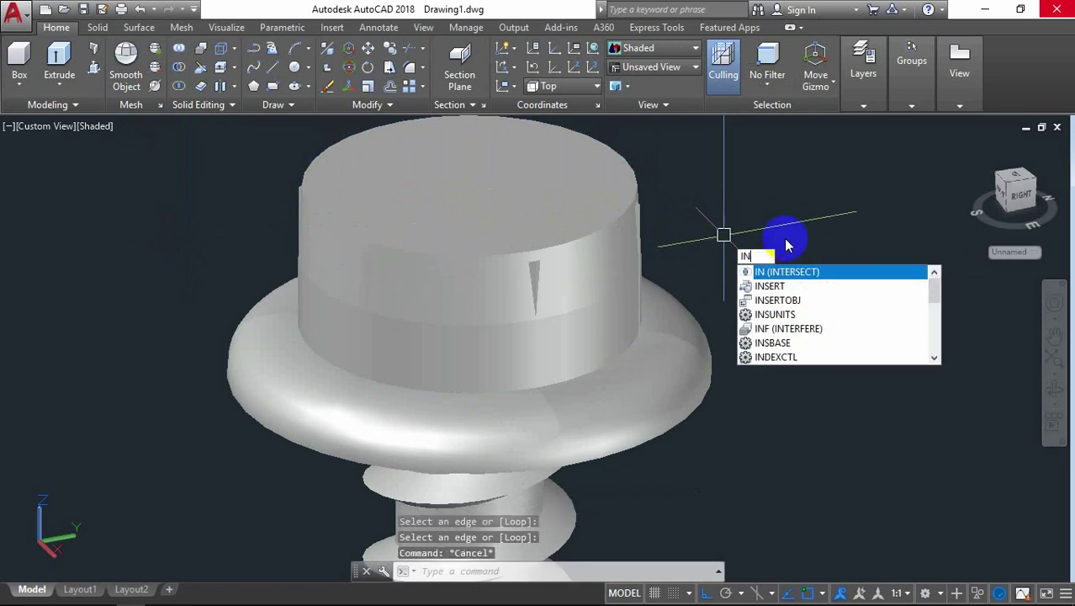
left_click(815, 273)
left_click(534, 273)
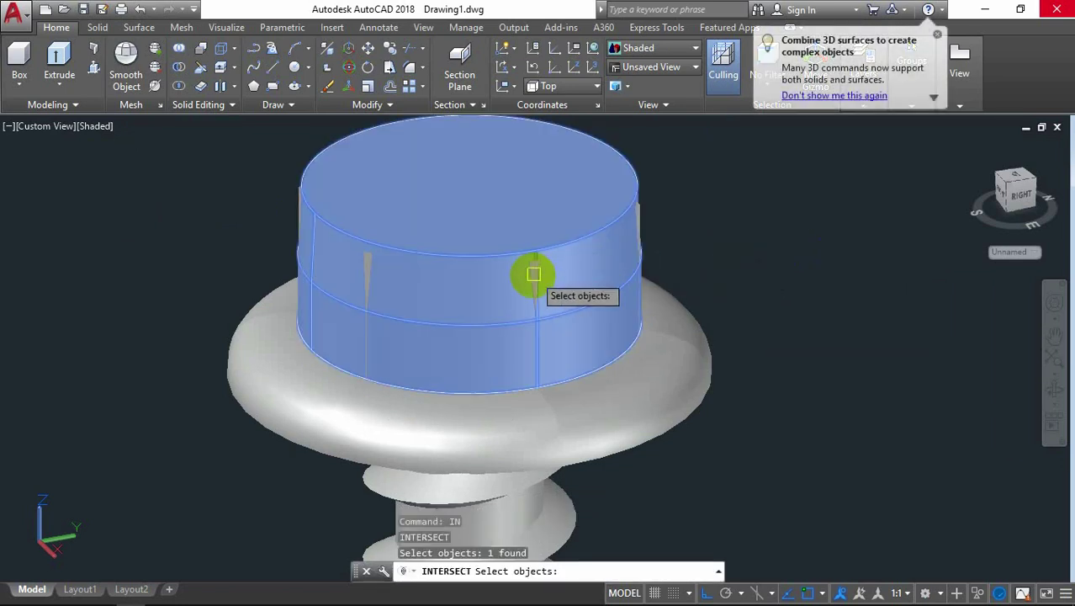
scroll(538, 274, "up", 3)
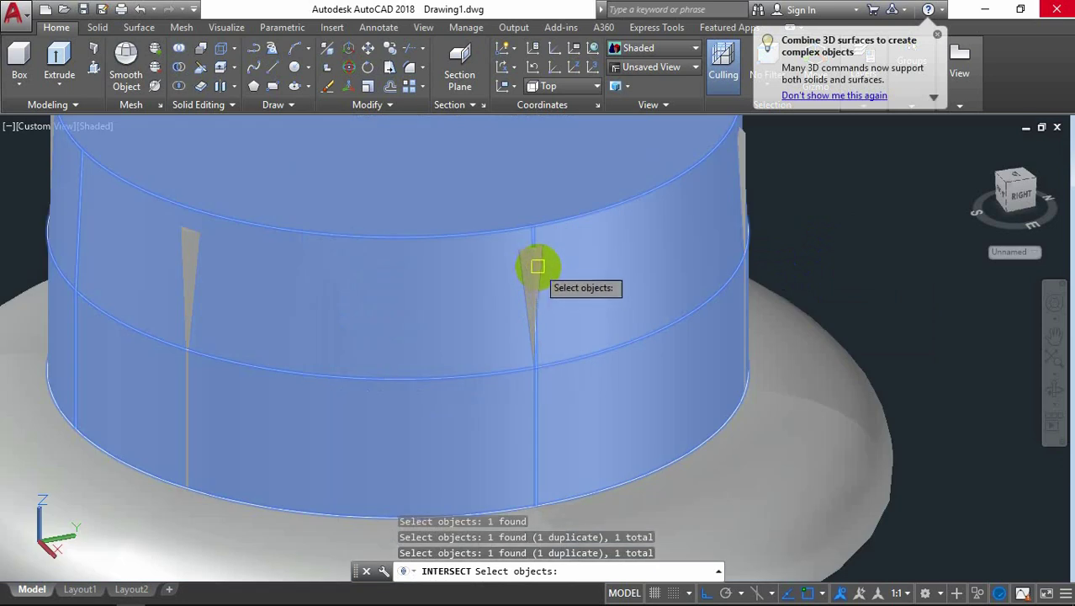
scroll(537, 265, "up", 2)
scroll(586, 233, "down", 5)
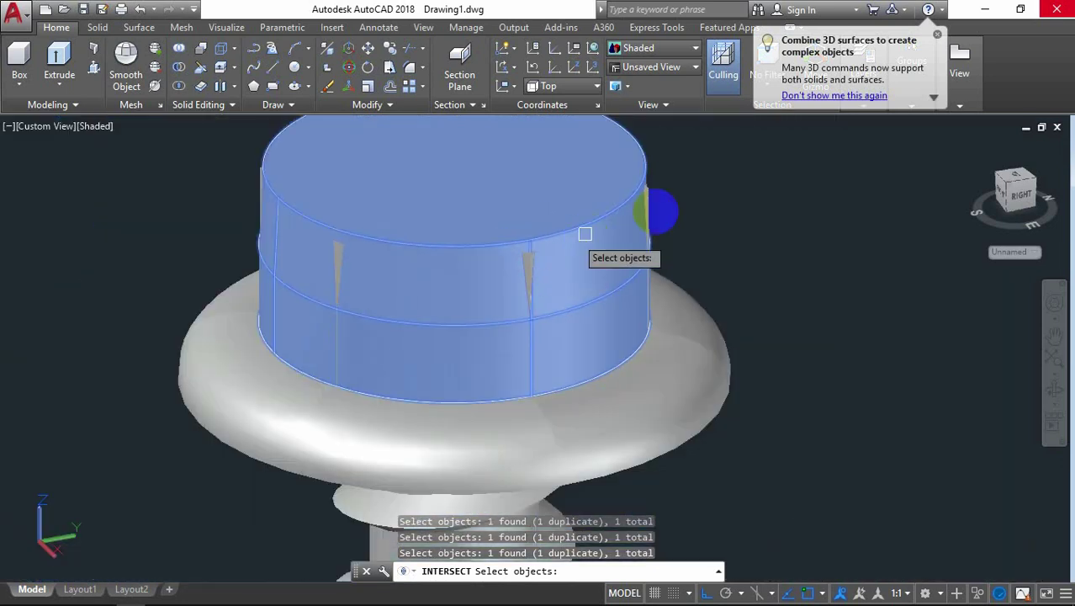
scroll(656, 199, "up", 3)
scroll(614, 180, "up", 2)
left_click(631, 171)
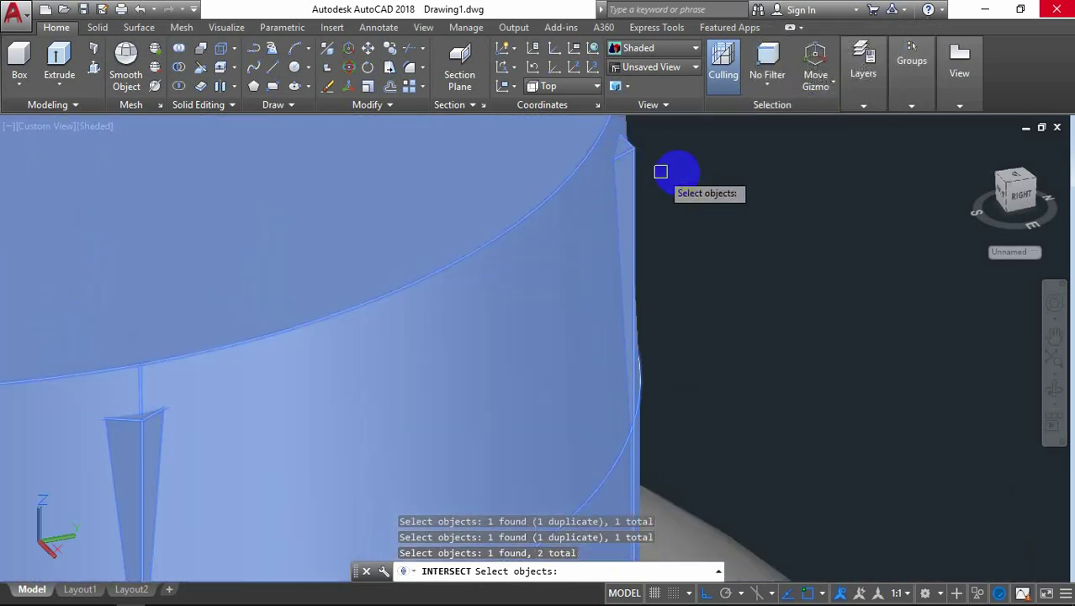
scroll(673, 180, "down", 3)
key("Return")
scroll(742, 208, "down", 3)
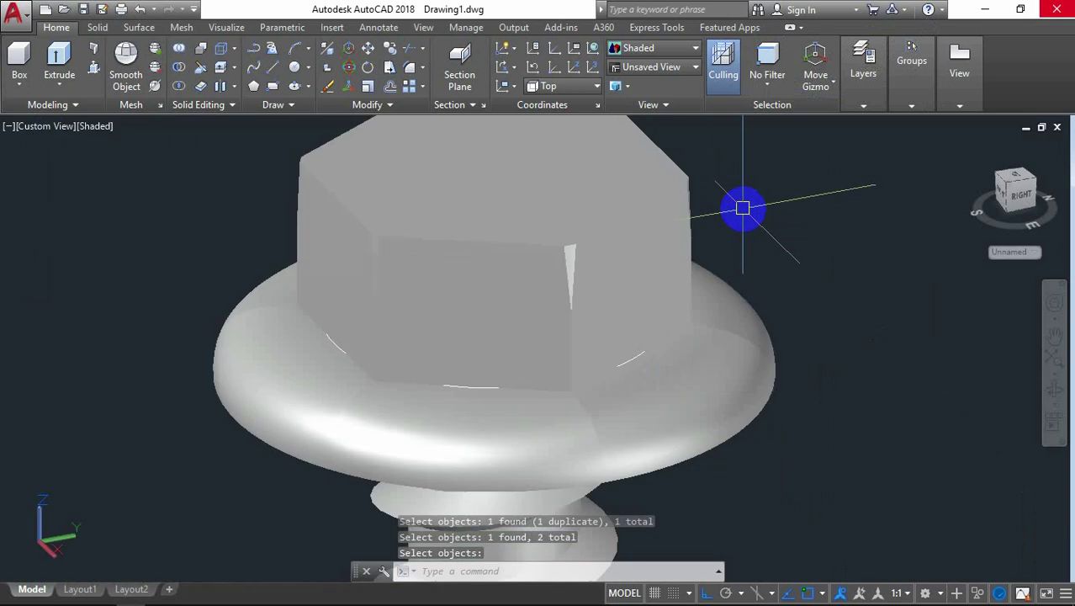
scroll(744, 209, "up", 1)
middle_click_drag(776, 206, 720, 250)
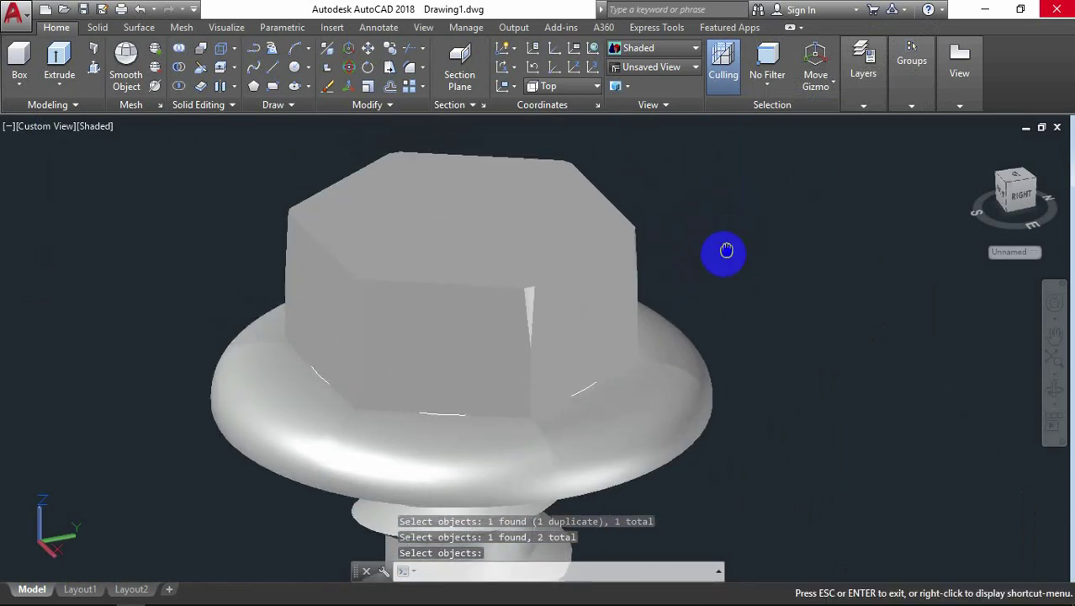
key("Return")
Orbit the view to look down onto the new hex head's top face
left_click(1055, 397)
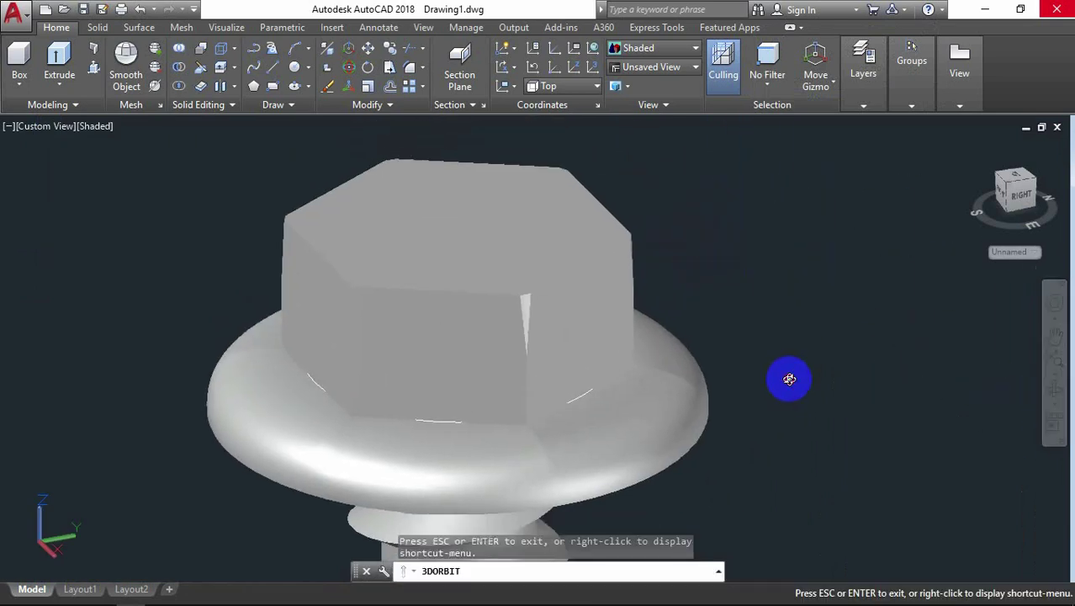
mouse_move(787, 377)
left_mouse_down()
mouse_move(790, 303)
mouse_move(484, 314)
mouse_move(624, 334)
mouse_move(759, 298)
mouse_move(772, 376)
left_mouse_up()
mouse_move(680, 222)
left_mouse_down()
mouse_move(472, 252)
mouse_move(684, 174)
left_mouse_up()
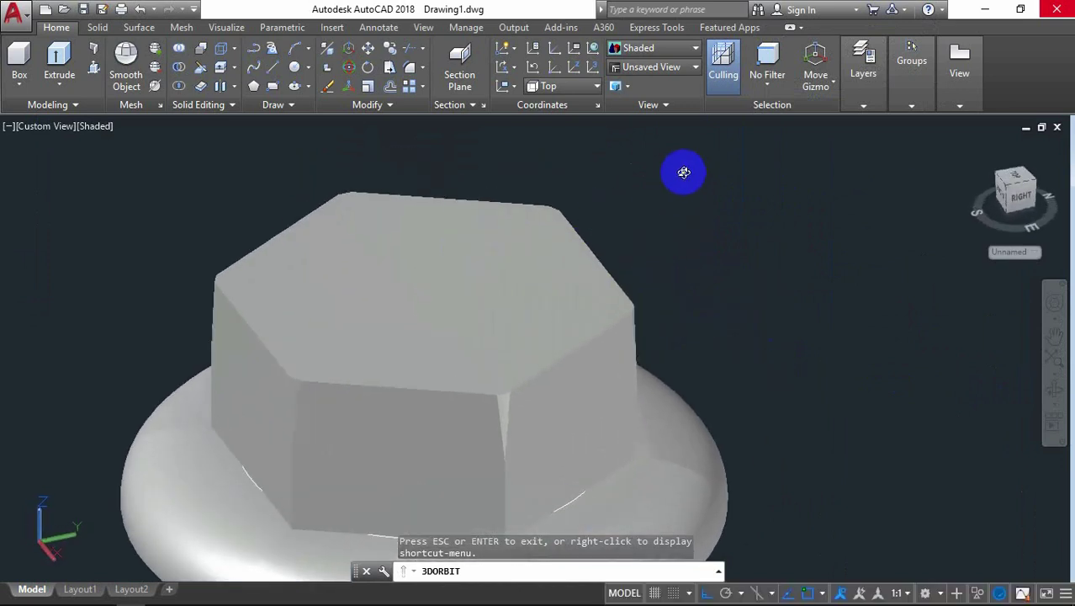
right_click(681, 171)
left_click(720, 179)
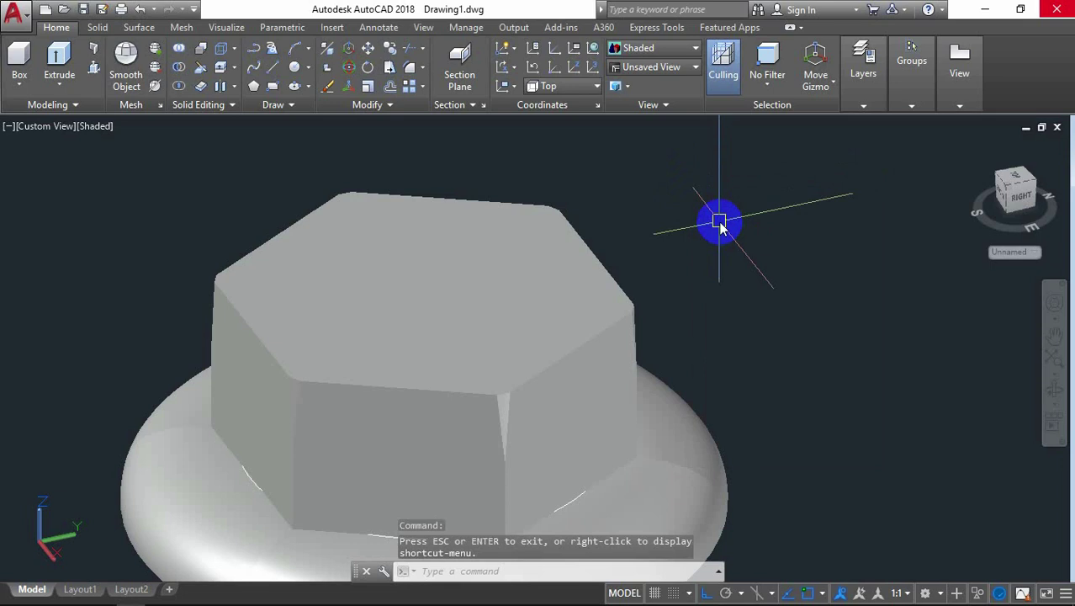
Draw a 7-diameter circle centred on the hex head's top face
type("c")
left_click(800, 257)
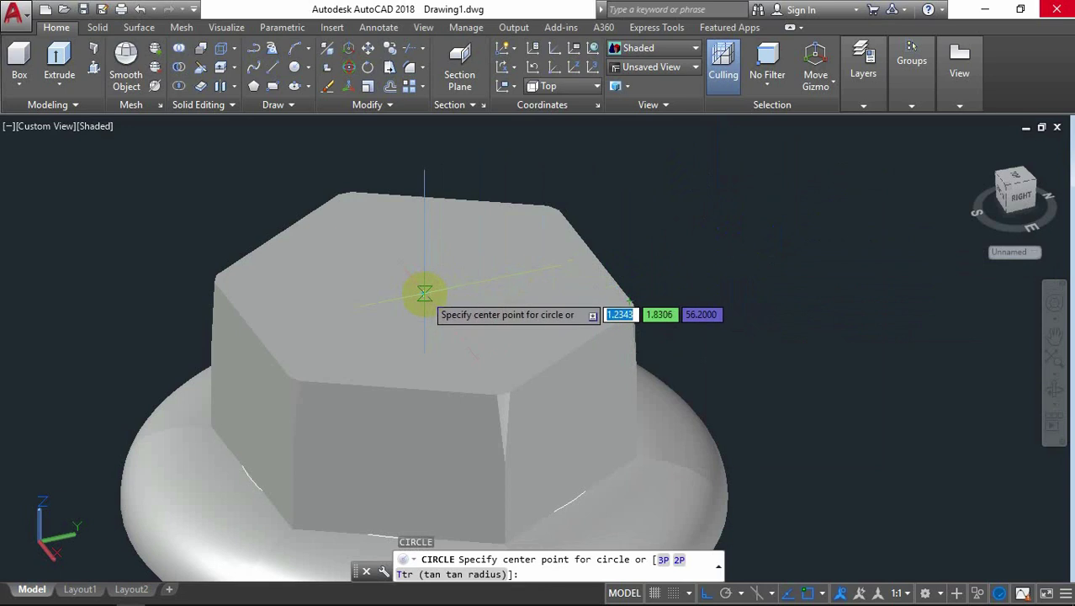
left_click(423, 294)
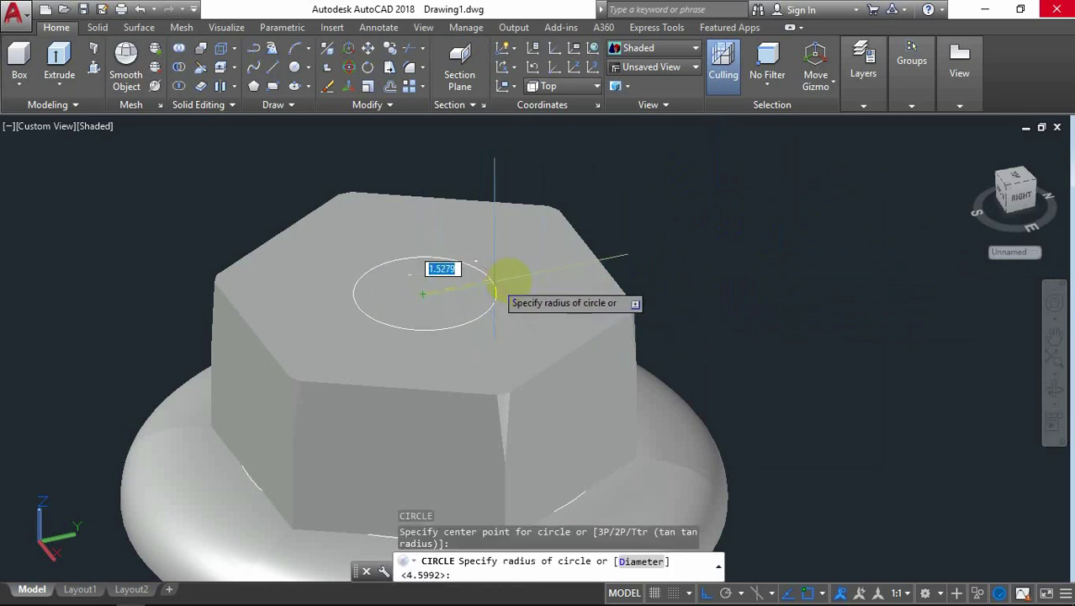
type("d")
key("Return")
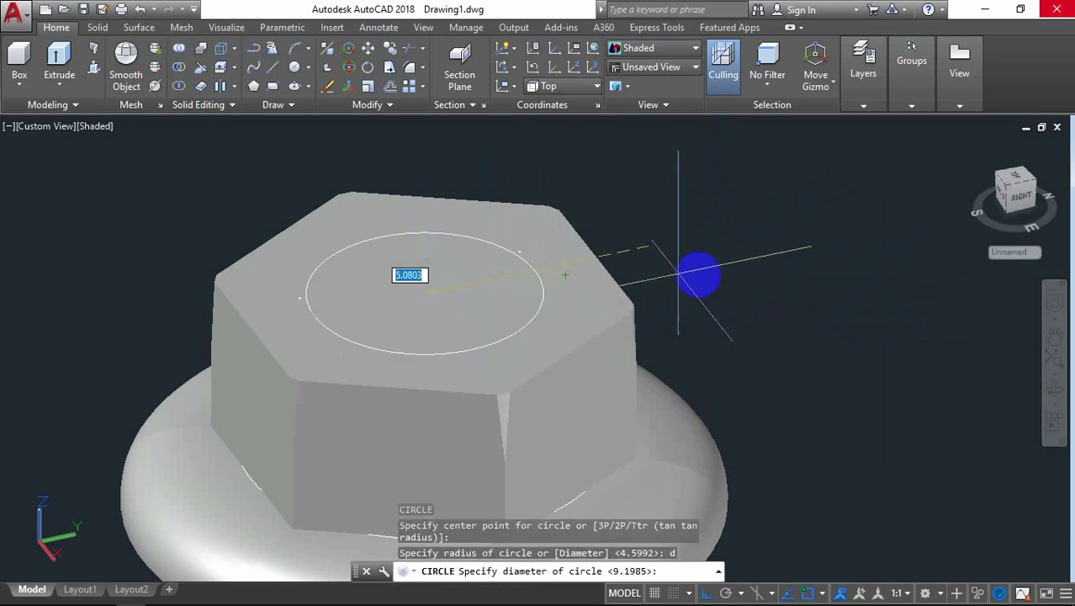
key("Return")
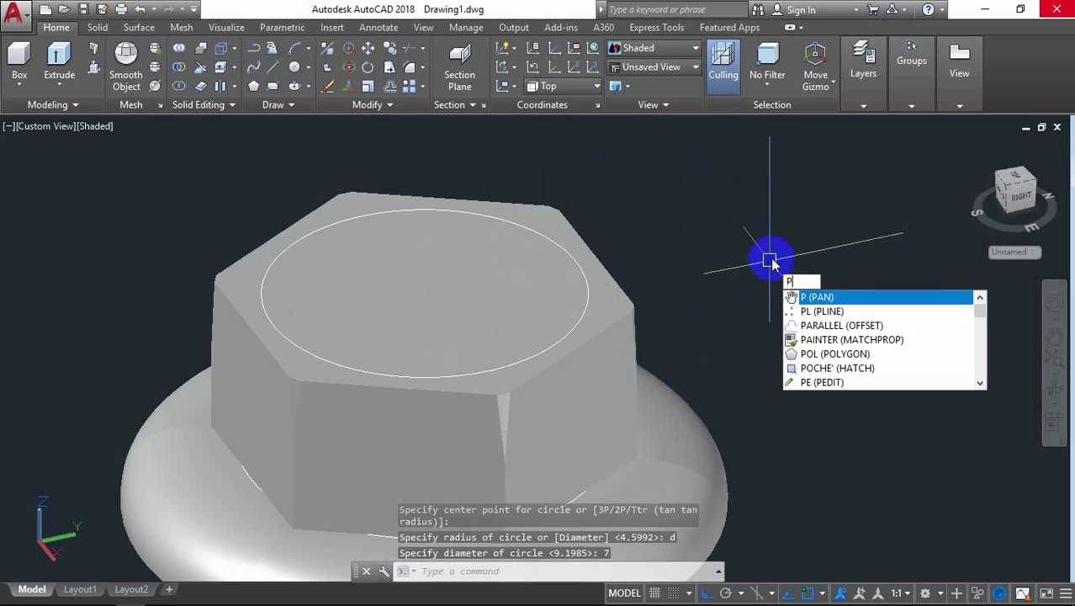
Press-pull the circle 0.5 units into a short cylinder
type("Res")
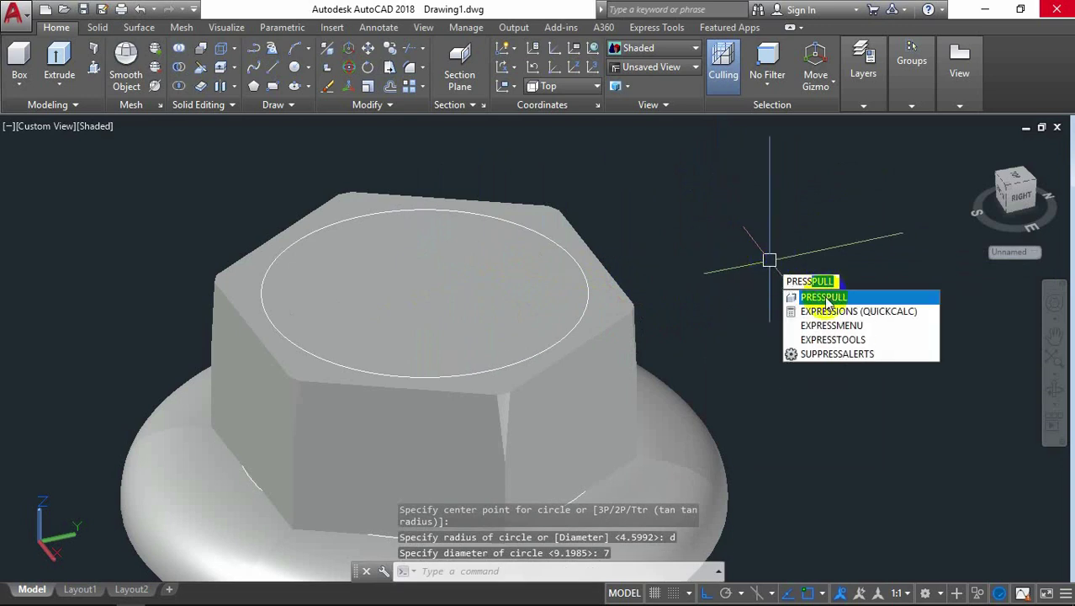
left_click(824, 297)
left_click(461, 294)
scroll(461, 290, "down", 3)
middle_click_drag(461, 290, 465, 280, "shift")
type(".5")
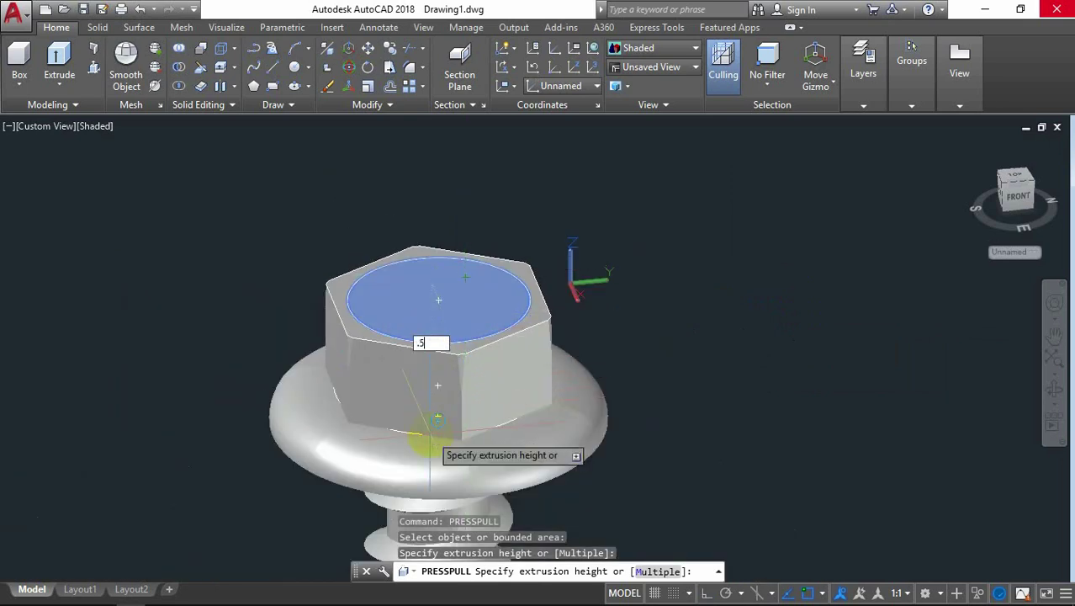
key("Return")
scroll(487, 300, "up", 2)
middle_click_drag(487, 300, 511, 300, "shift")
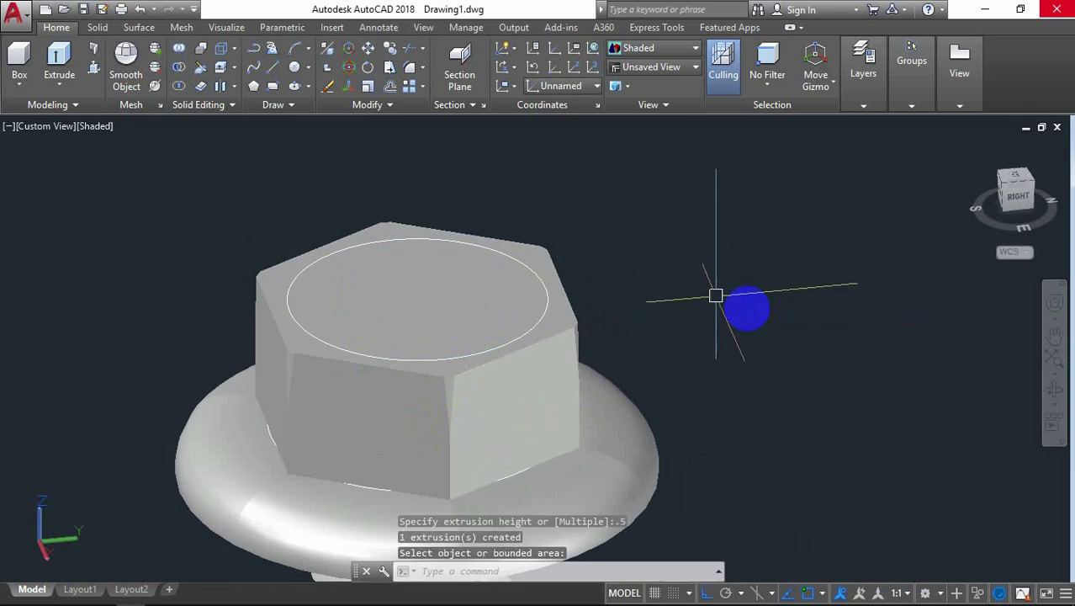
Orbit the view to a level side view of the bolt
left_click(1051, 390)
mouse_move(696, 319)
left_mouse_down()
mouse_move(697, 301)
mouse_move(679, 307)
mouse_move(655, 287)
mouse_move(643, 321)
mouse_move(511, 298)
left_mouse_up()
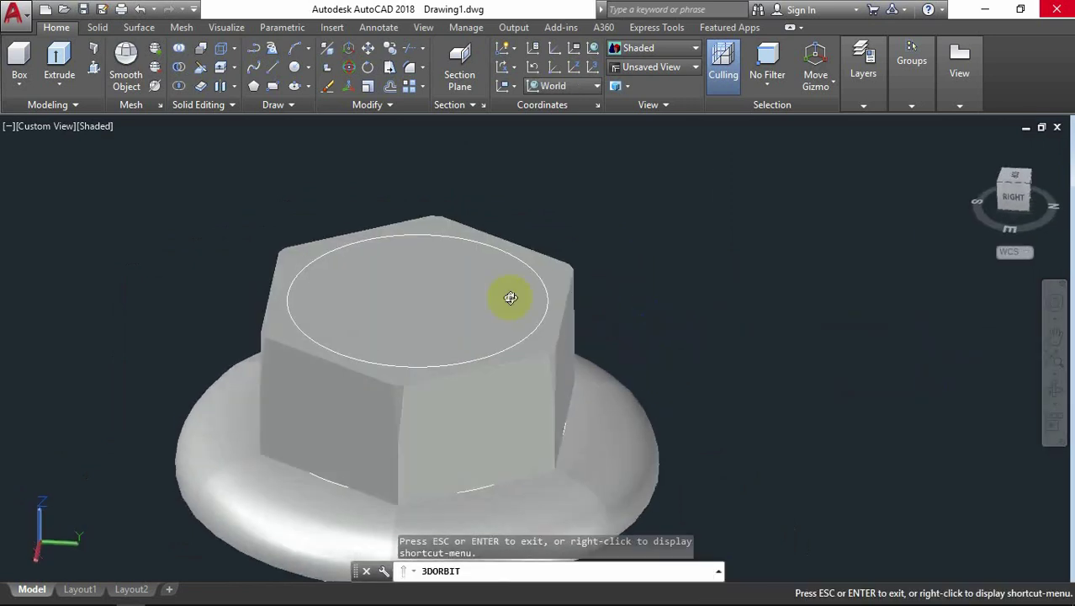
scroll(511, 298, "up", 2)
right_click(636, 182)
left_click(677, 180)
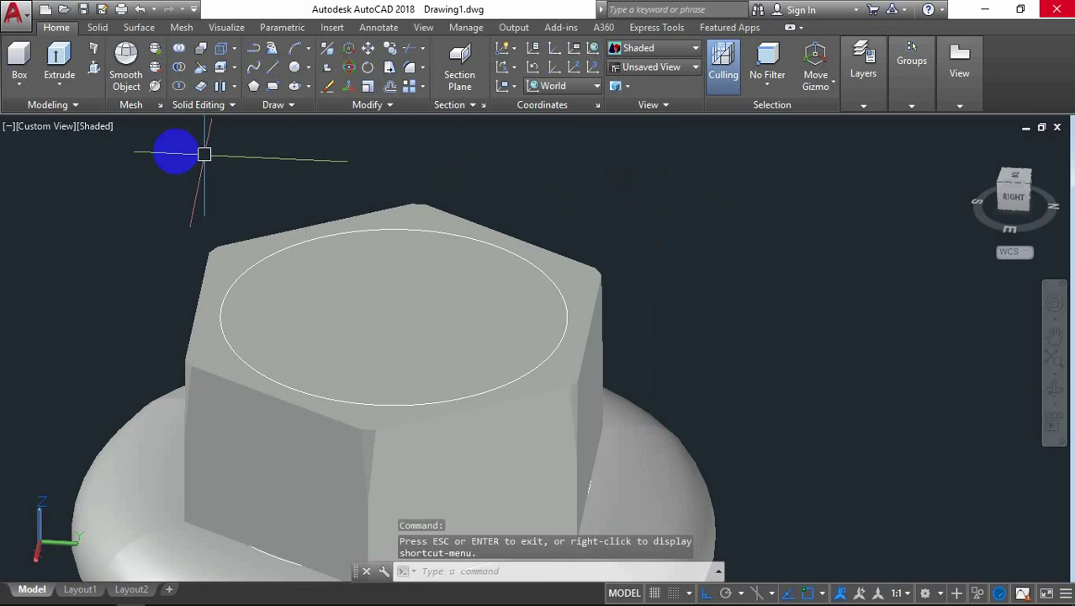
Check the short cylinder in 2D wireframe, then return the model to shaded view
left_click(95, 126)
left_click(137, 162)
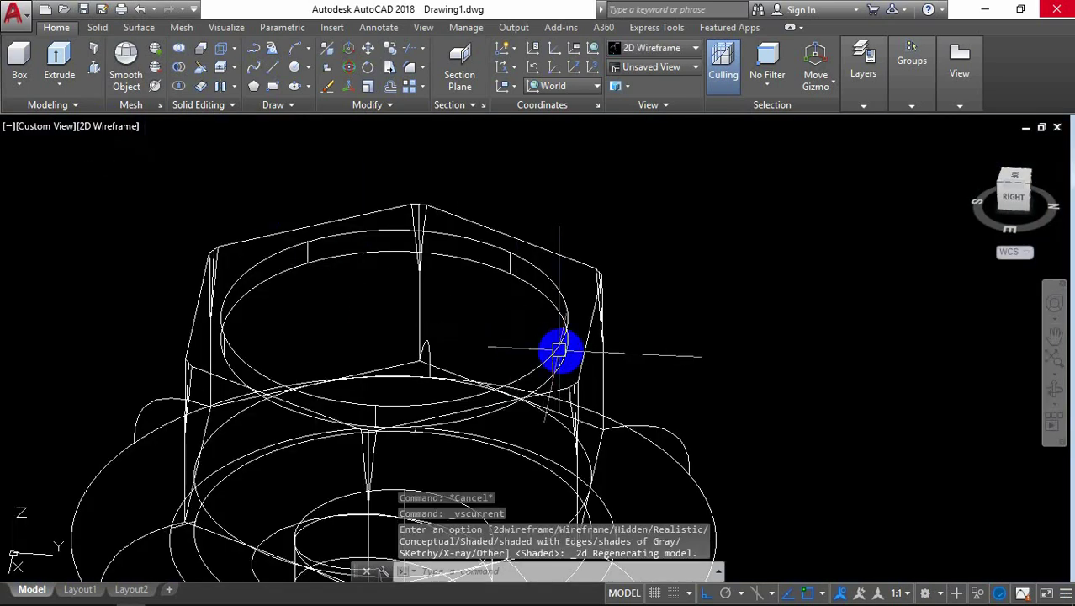
scroll(559, 349, "up", 2)
left_click(552, 349)
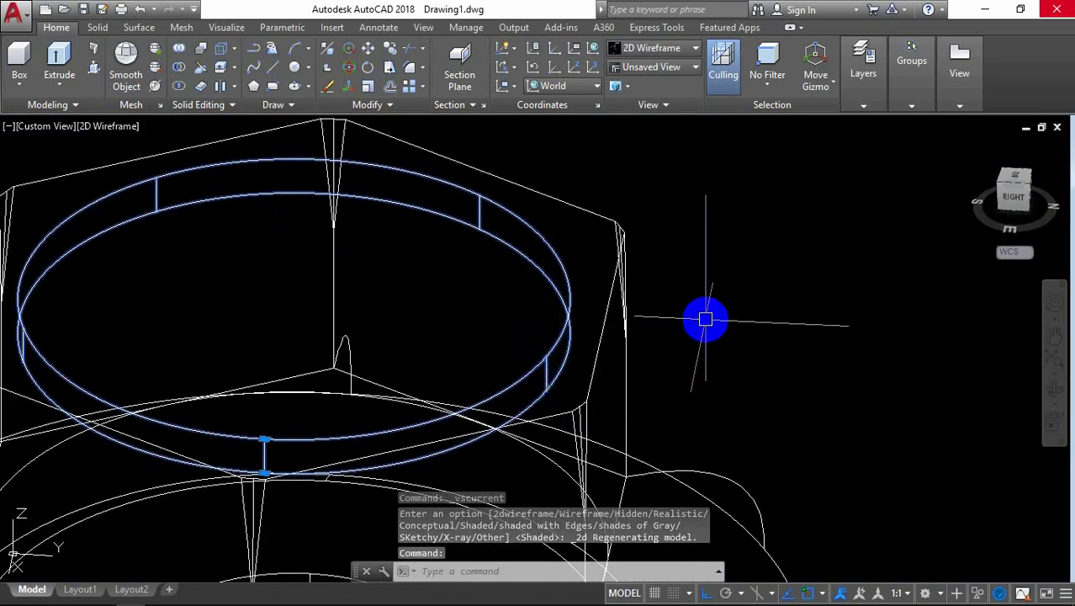
key("Escape")
scroll(703, 315, "down", 2)
scroll(702, 311, "up", 2)
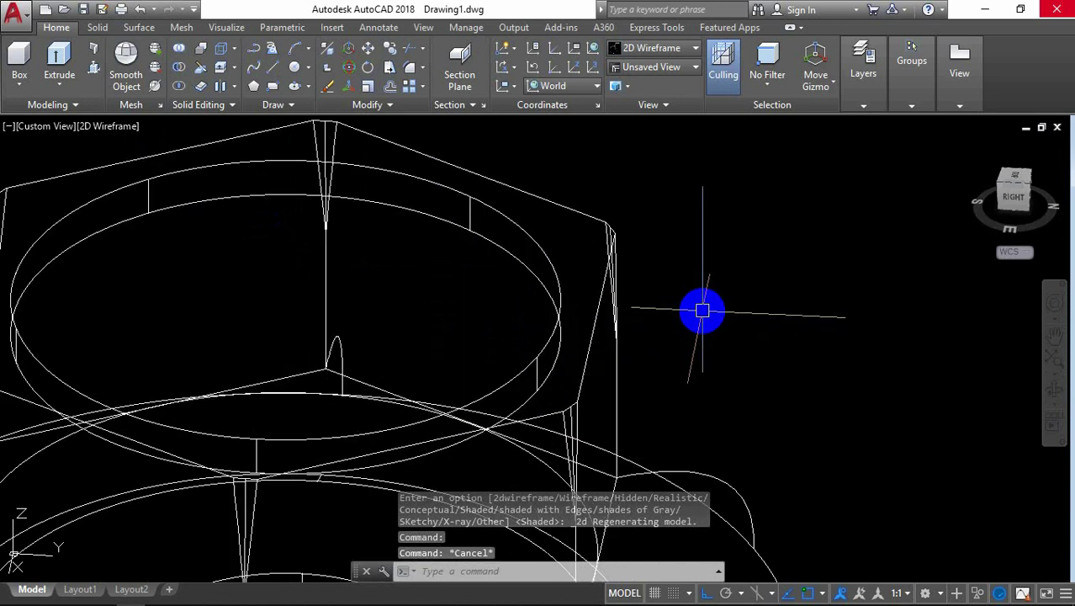
scroll(135, 138, "down", 2)
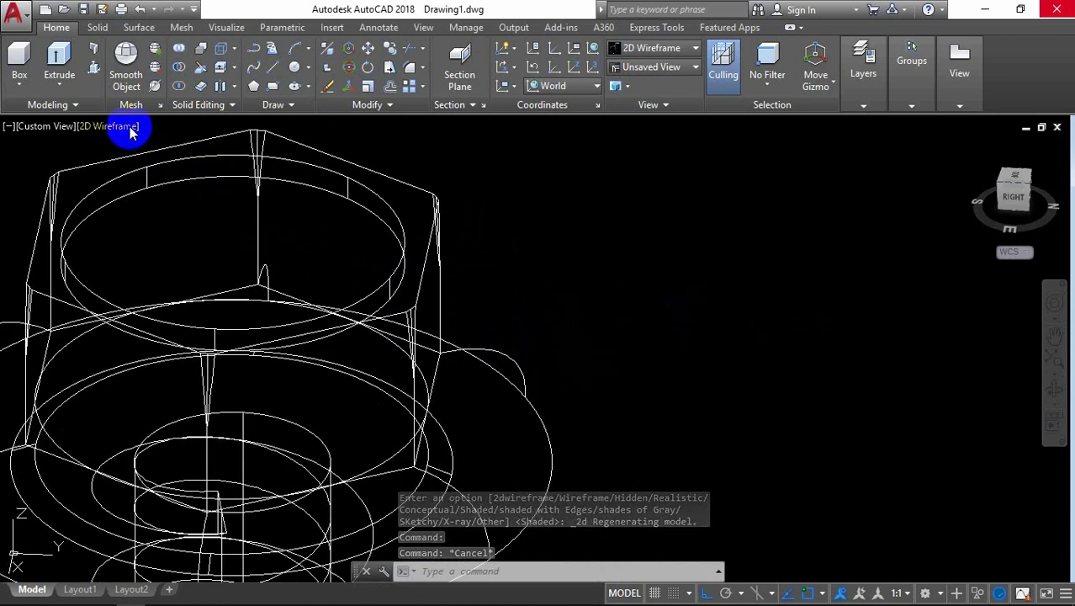
left_click(131, 128)
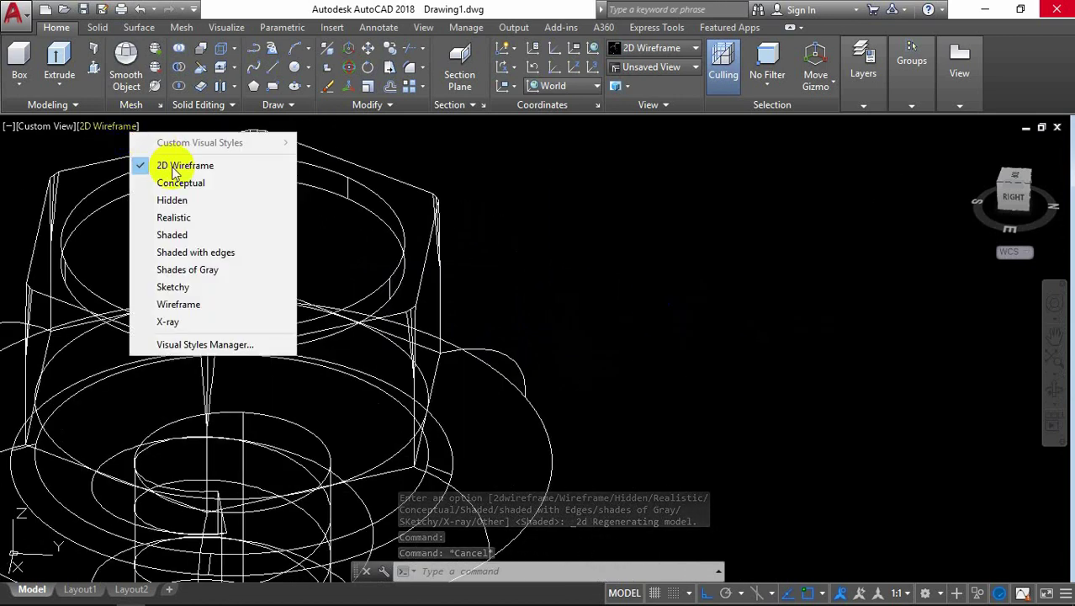
left_click(179, 235)
scroll(413, 240, "up", 3)
middle_click_drag(422, 240, 583, 264)
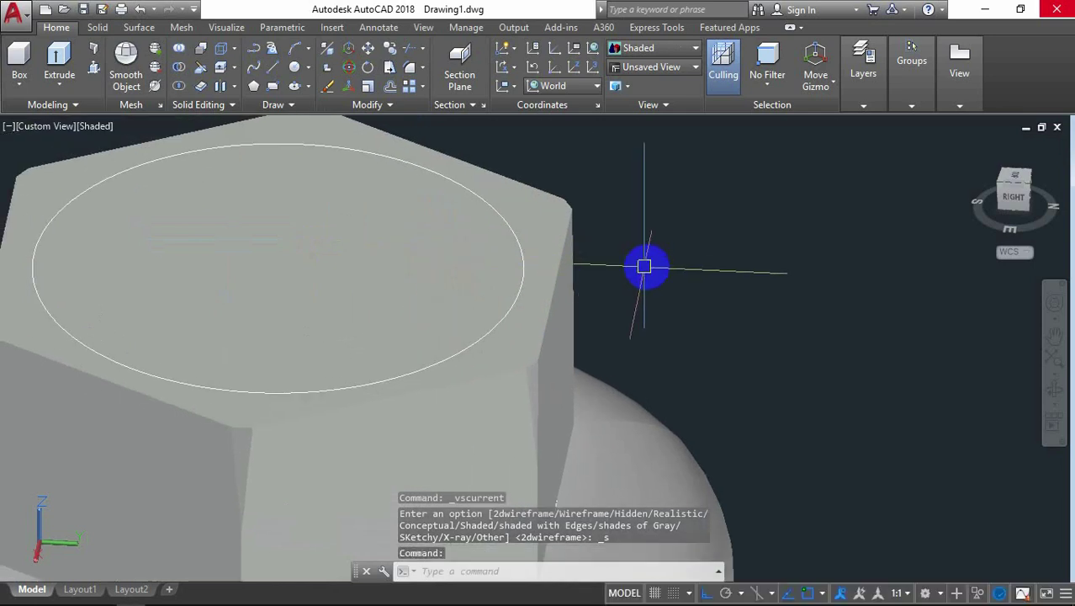
Subtract the short cylinder from the hex head, leaving a round recess on top
type("su")
key("Return")
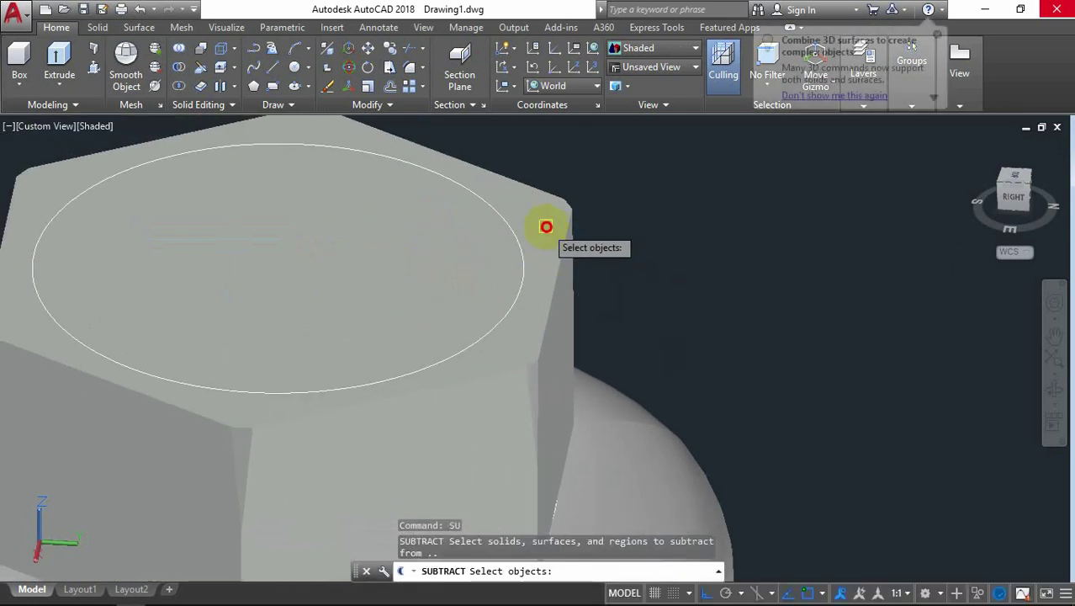
left_click(547, 228)
right_click(662, 198)
left_click(351, 247)
key("Return")
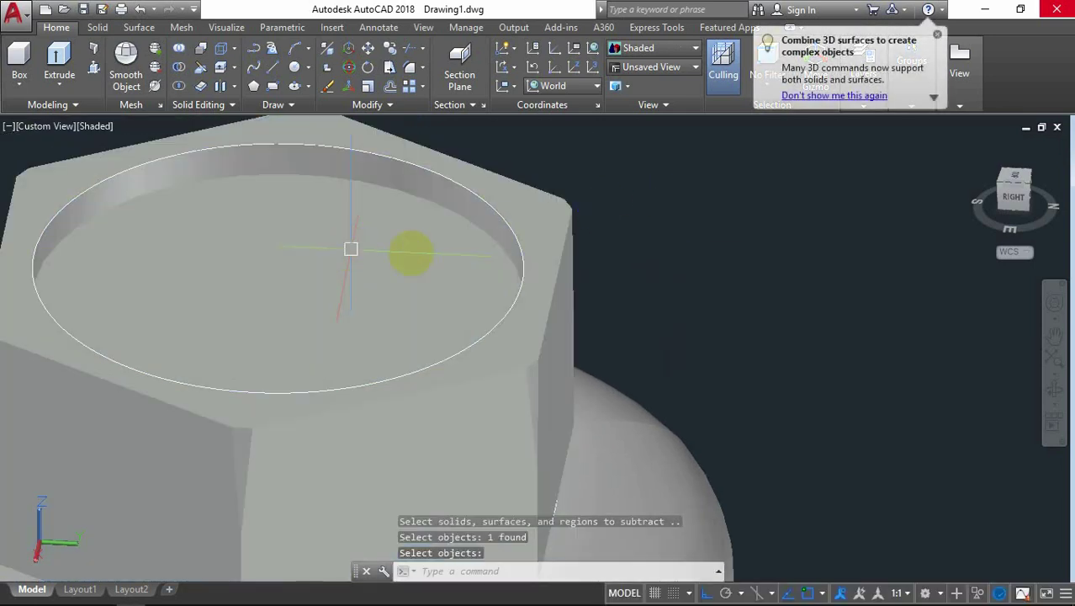
scroll(706, 279, "down", 3)
scroll(709, 279, "up", 2)
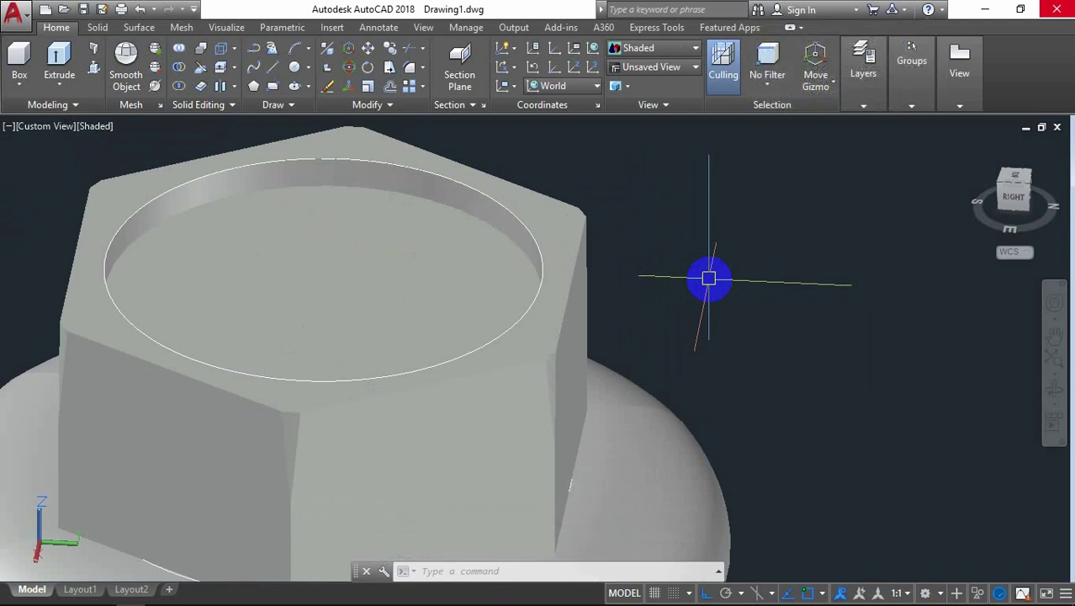
type("su")
key("Return")
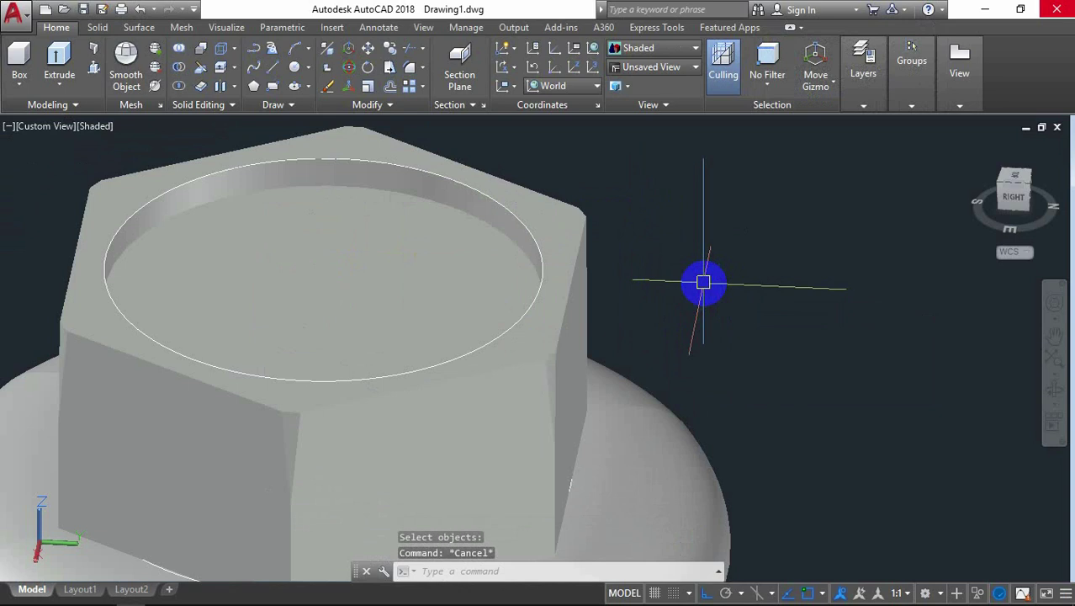
Fillet the recess's inner edge with a 0.5 radius
key("Return")
type("r")
key("Return")
type(".5")
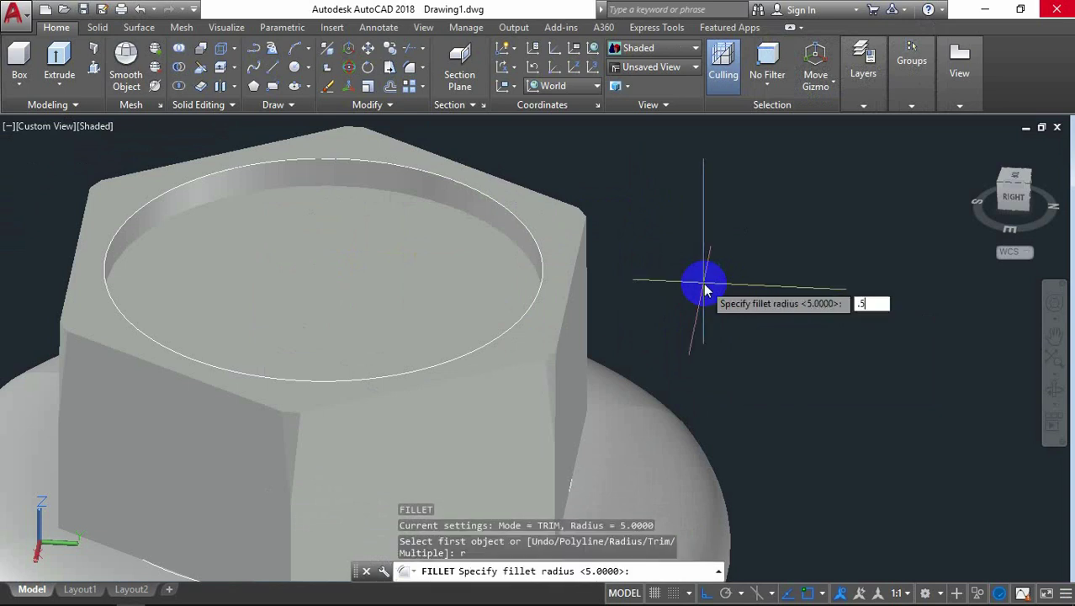
key("Return")
left_click(489, 229)
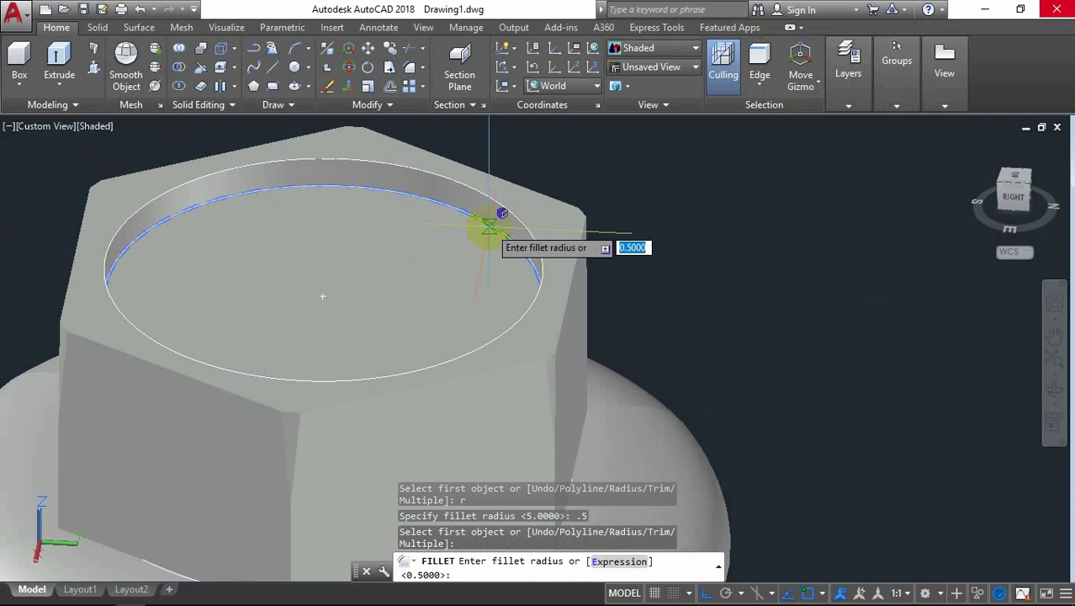
key("Return")
key("Return")
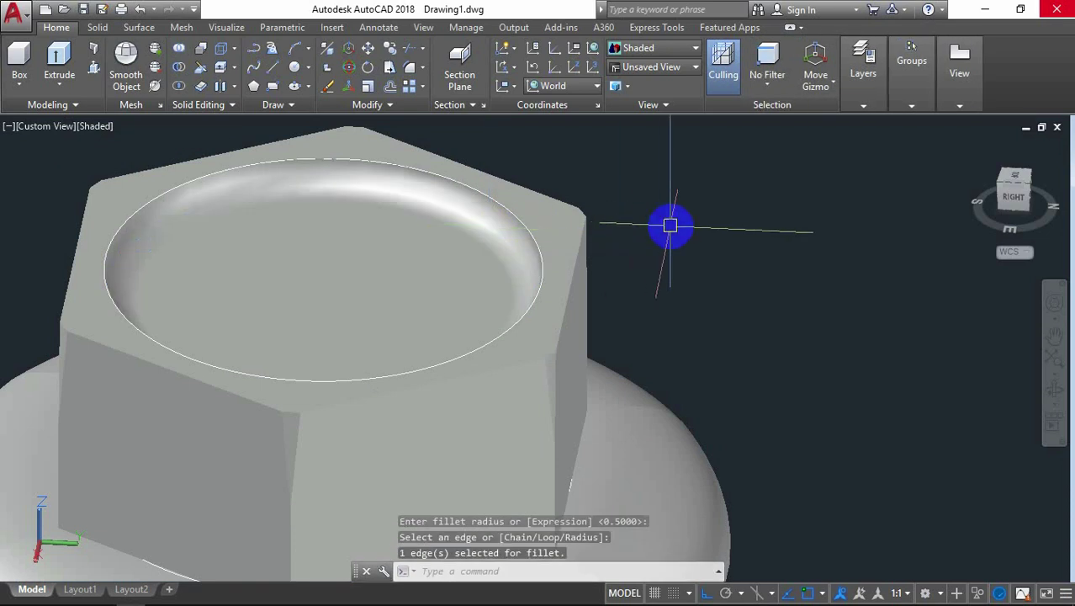
Recentre the screw and orbit to inspect the underside of the flange
scroll(670, 225, "down", 4)
middle_click_drag(762, 343, 699, 274)
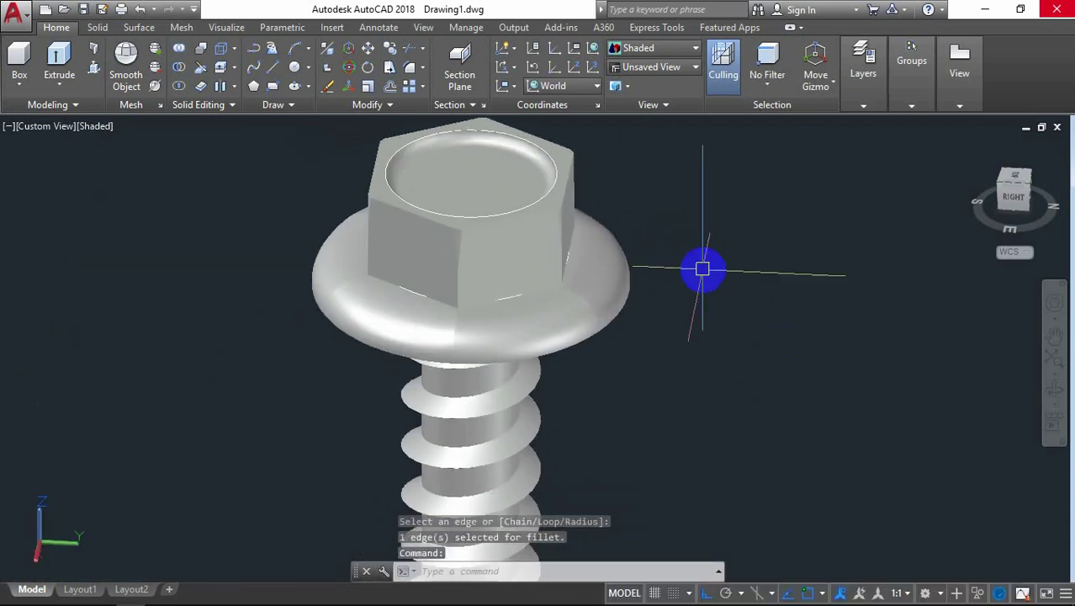
left_click(1054, 398)
mouse_move(758, 400)
left_mouse_down()
mouse_move(757, 280)
mouse_move(582, 272)
mouse_move(730, 343)
mouse_move(754, 383)
left_mouse_up()
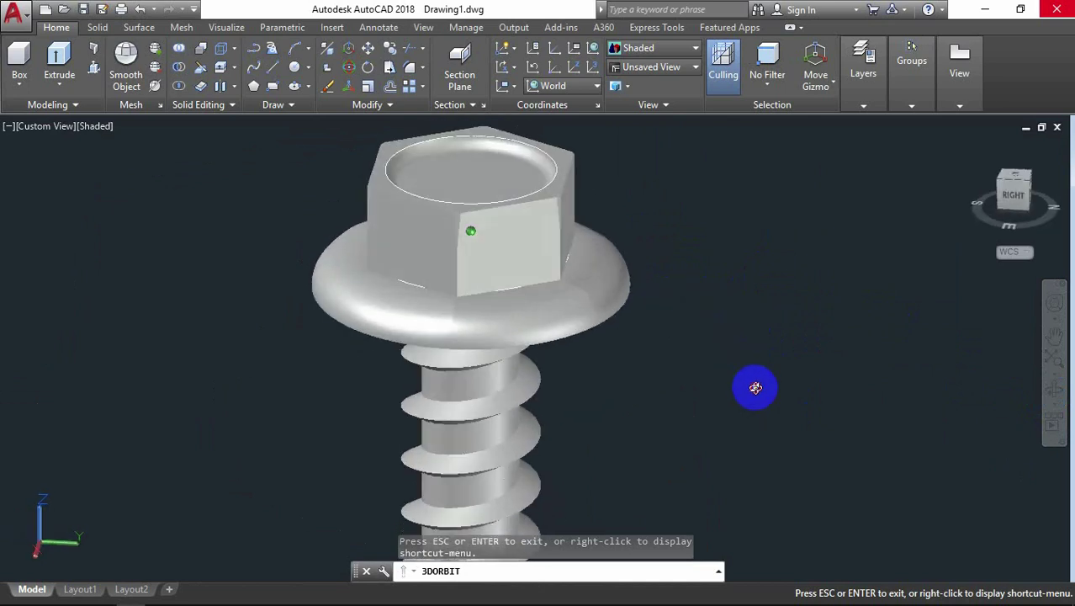
right_click(697, 207)
left_click(730, 218)
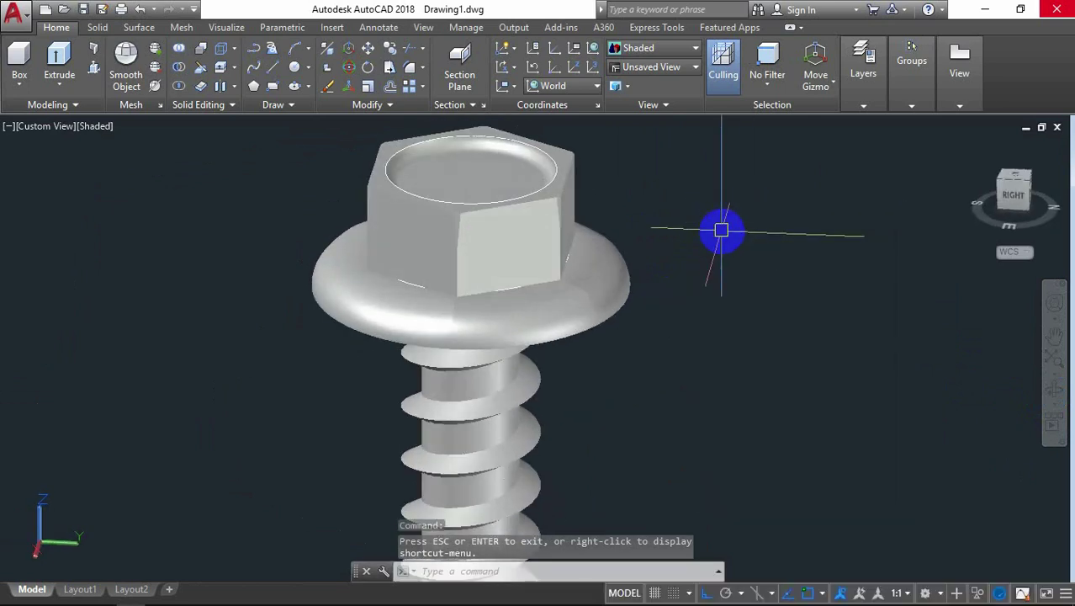
Union the flange and the hex head into one solid
type("uni")
key("Return")
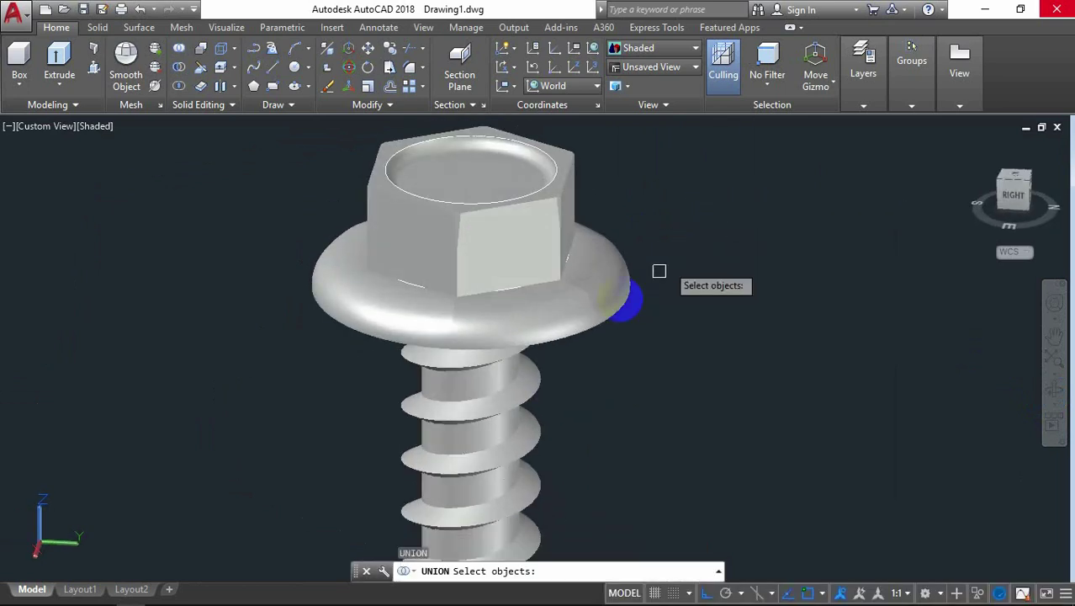
left_click(588, 304)
left_click(547, 240)
right_click(725, 241)
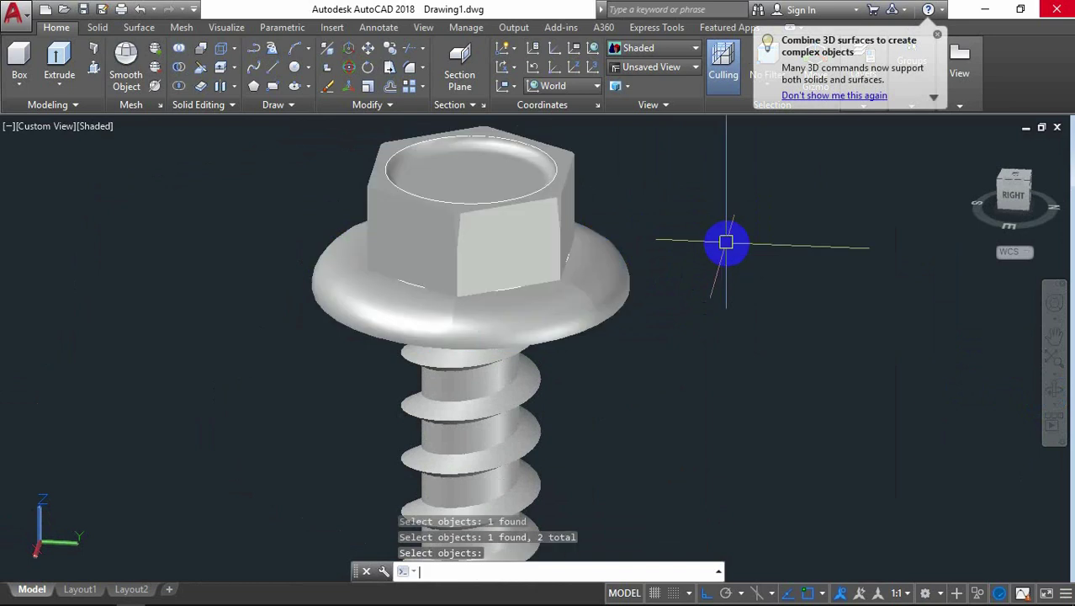
type("m")
Move the combined head down 0.5 onto the shank
key("Return")
left_click(618, 268)
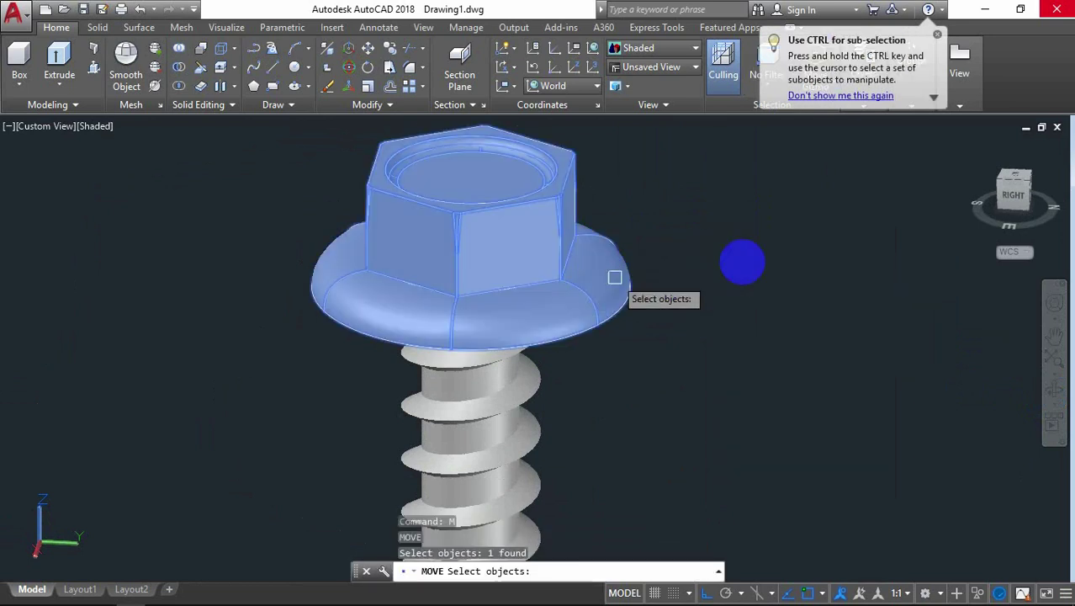
right_click(781, 248)
left_click(783, 254)
type(".5")
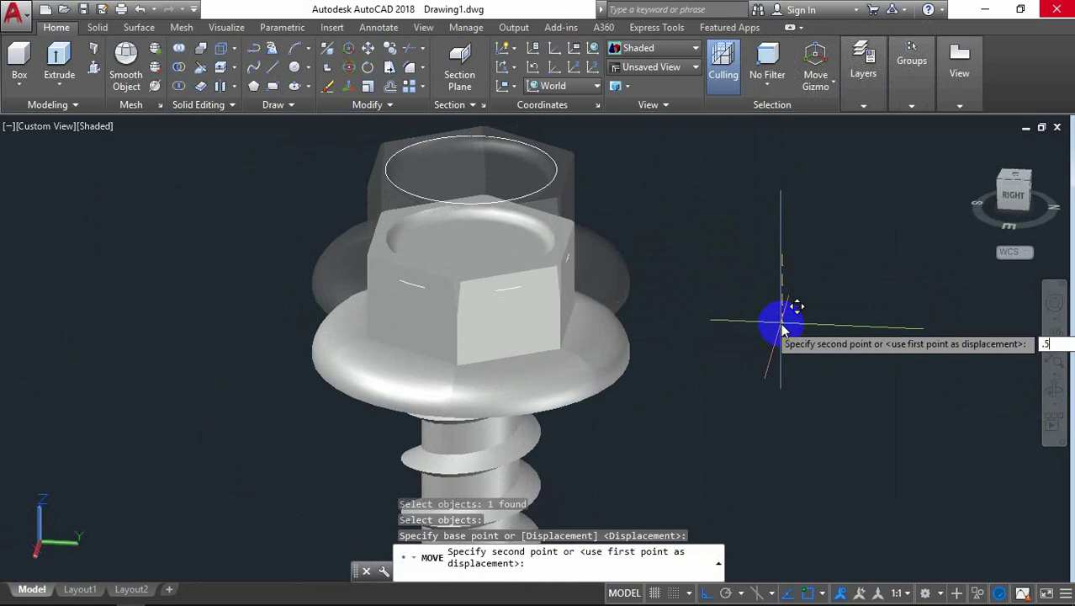
key("Return")
Erase the leftover circle outline above the hex head's recess
mouse_move(1003, 392)
left_mouse_down()
mouse_move(796, 355)
mouse_move(788, 331)
mouse_move(650, 302)
mouse_move(646, 280)
mouse_move(683, 310)
mouse_move(787, 329)
mouse_move(816, 407)
mouse_move(783, 428)
left_mouse_up()
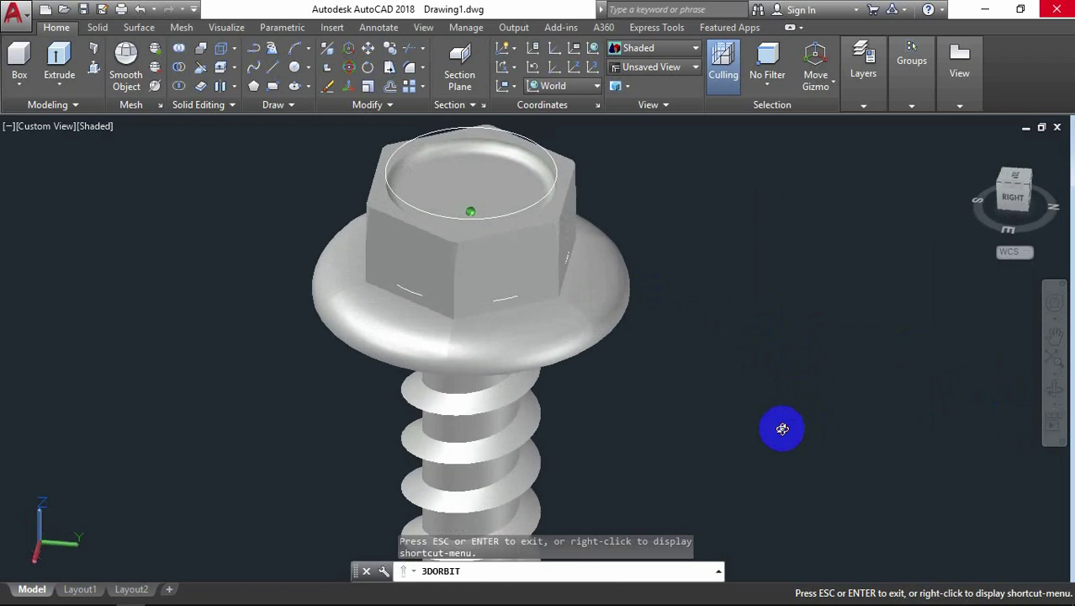
left_click_drag(557, 143, 649, 148)
right_click(650, 148)
left_click(673, 156)
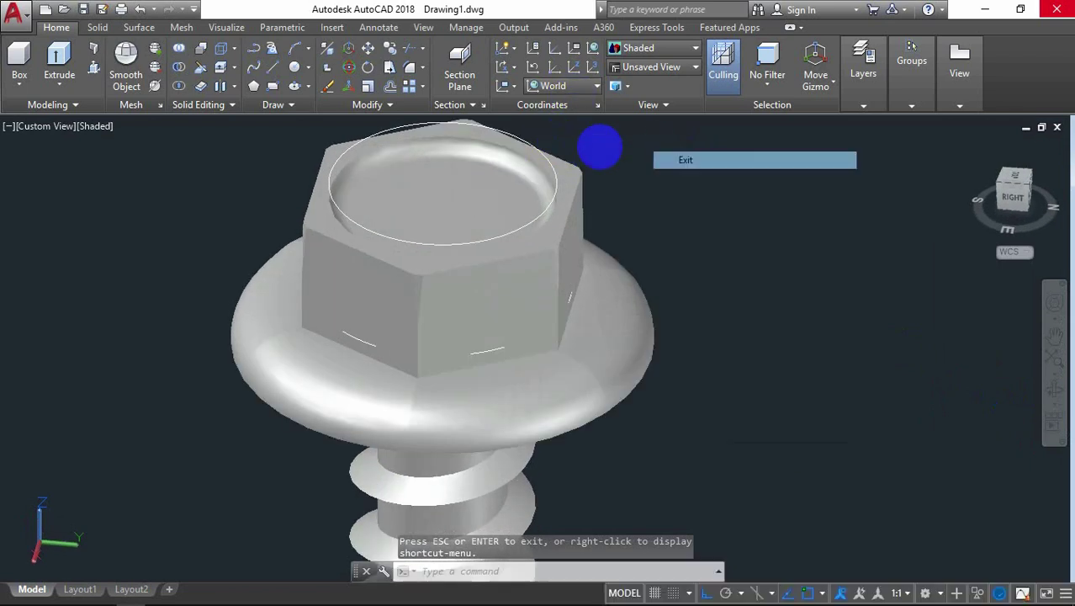
left_click(539, 152)
type("e")
key("Return")
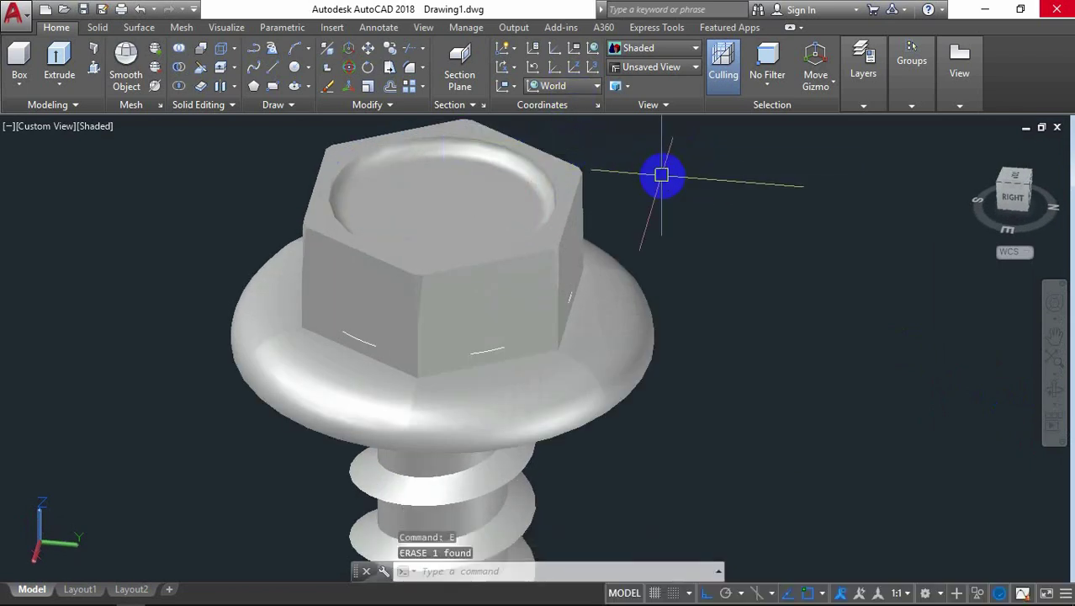
scroll(662, 172, "down", 5)
scroll(691, 268, "up", 1)
scroll(725, 292, "down", 1)
middle_click_drag(725, 292, 634, 261)
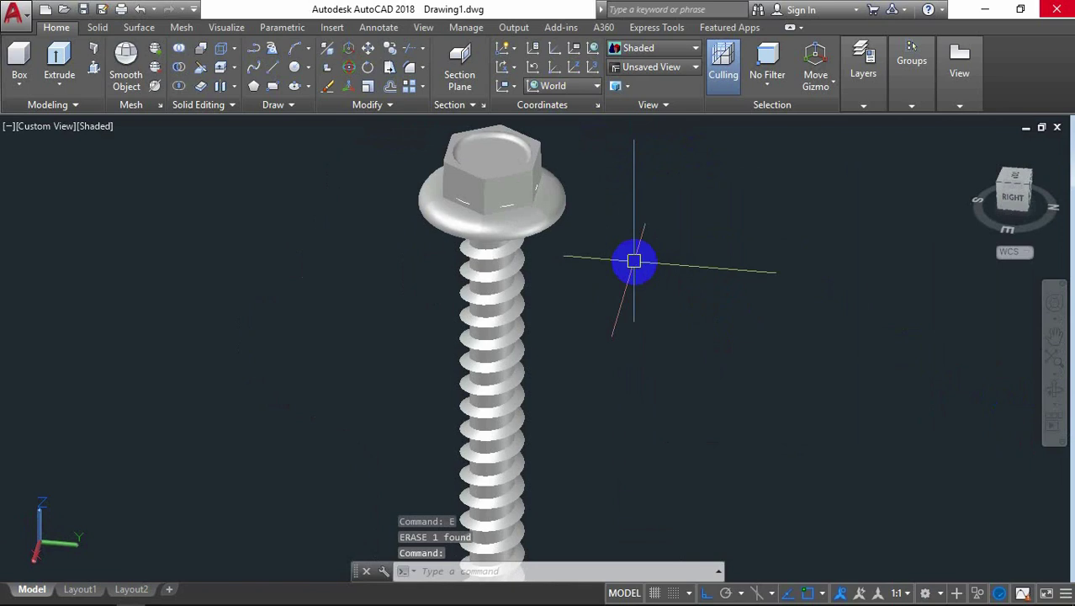
Union the screw head with the threaded shank into a single solid
type("uni")
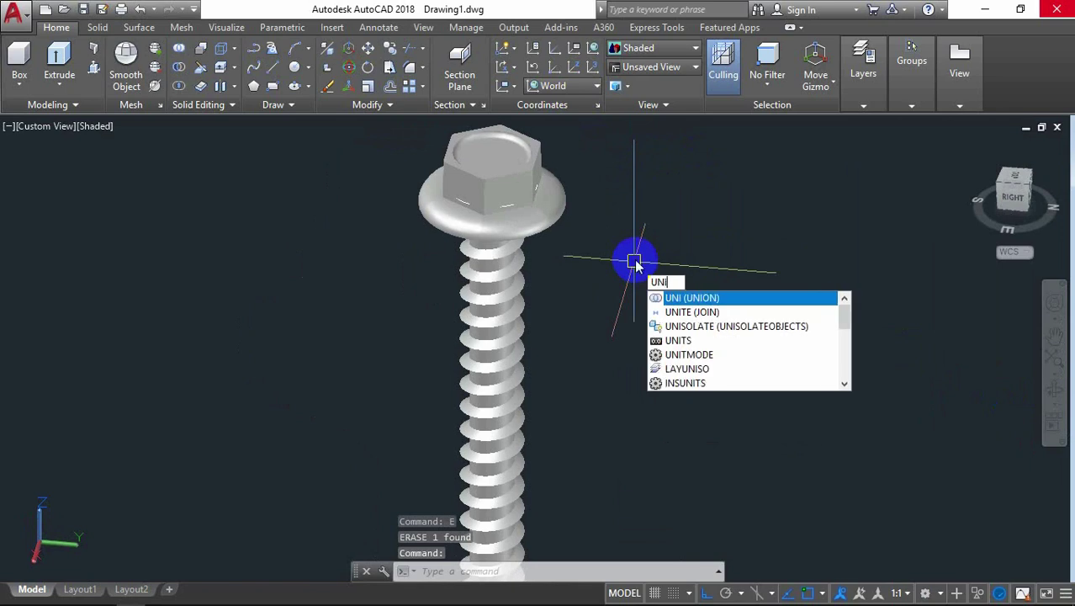
key("Return")
left_click(487, 168)
left_click(497, 295)
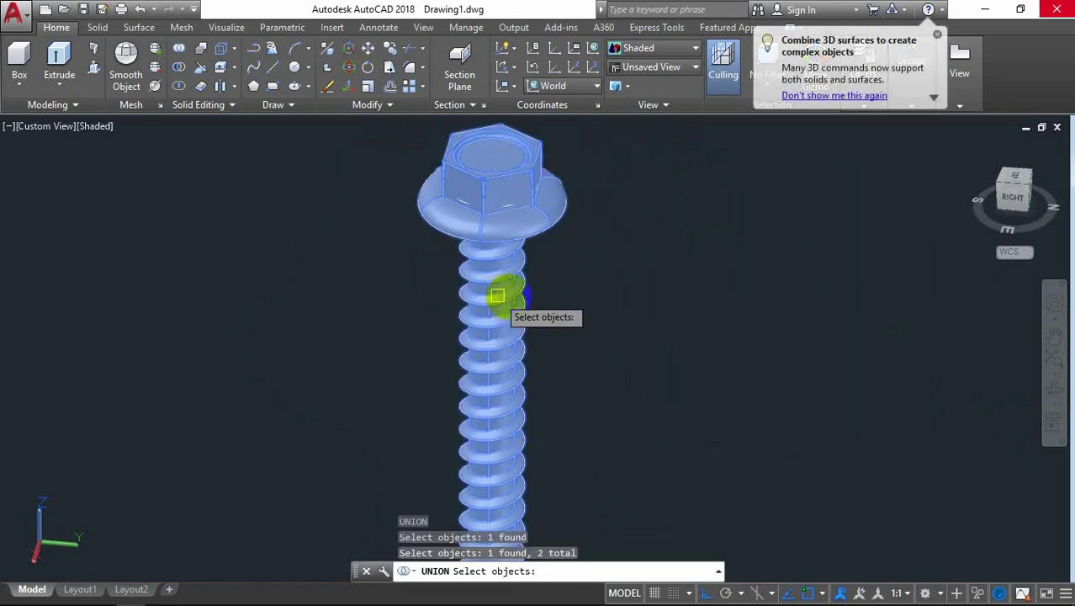
right_click(635, 298)
scroll(530, 254, "up", 2)
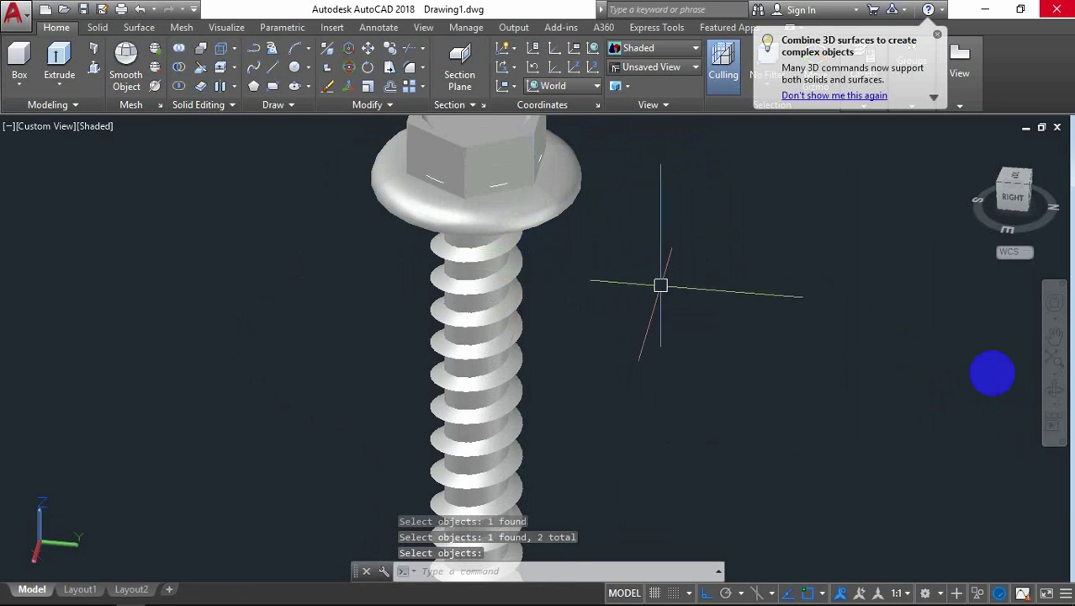
left_click(1053, 389)
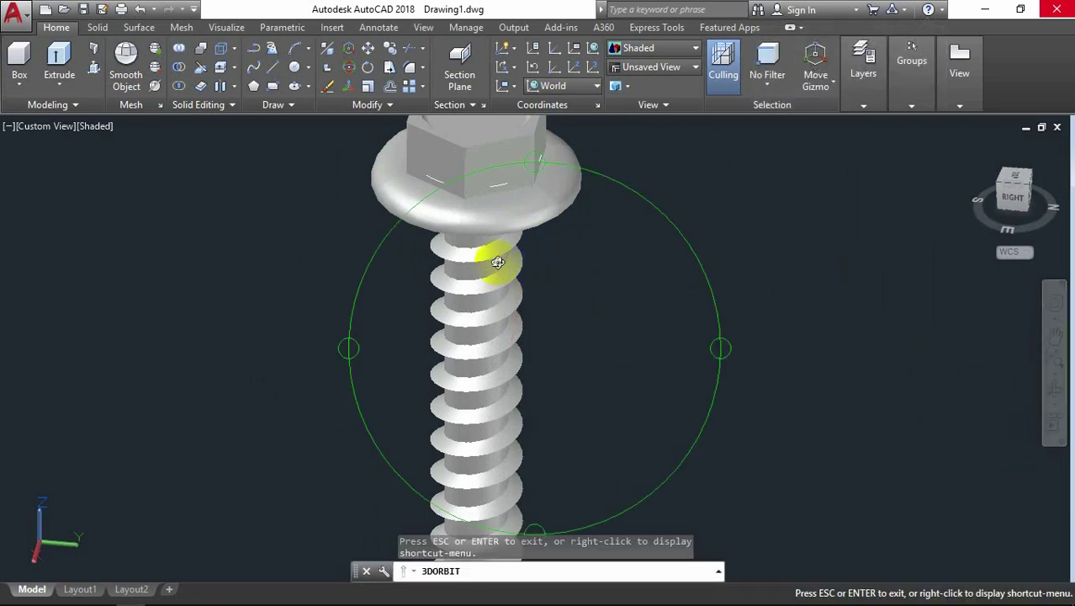
Orbit the completed screw through diagonal, horizontal and head-up views to inspect thread and hex head
mouse_move(497, 261)
left_mouse_down()
mouse_move(588, 264)
mouse_move(604, 281)
mouse_move(499, 337)
mouse_move(582, 271)
mouse_move(568, 271)
mouse_move(612, 250)
mouse_move(617, 231)
mouse_move(545, 361)
mouse_move(524, 335)
mouse_move(532, 242)
mouse_move(511, 327)
mouse_move(588, 276)
mouse_move(698, 144)
mouse_move(607, 252)
mouse_move(633, 246)
mouse_move(643, 304)
mouse_move(596, 357)
mouse_move(567, 350)
mouse_move(612, 336)
mouse_move(636, 351)
left_mouse_up()
mouse_move(557, 449)
left_mouse_down()
mouse_move(512, 442)
mouse_move(441, 405)
left_mouse_up()
mouse_move(677, 279)
left_mouse_down()
mouse_move(656, 384)
mouse_move(564, 391)
mouse_move(561, 350)
mouse_move(628, 254)
mouse_move(492, 540)
mouse_move(468, 457)
mouse_move(475, 427)
left_mouse_up()
mouse_move(597, 417)
left_mouse_down()
mouse_move(456, 400)
mouse_move(538, 380)
mouse_move(444, 448)
mouse_move(455, 438)
mouse_move(538, 434)
mouse_move(638, 337)
left_mouse_up()
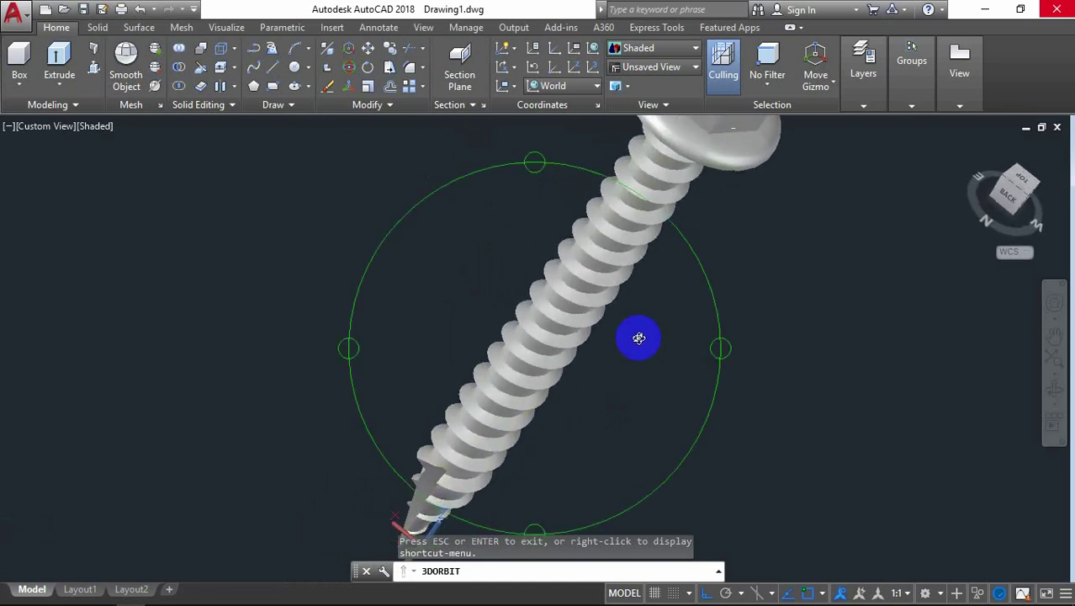
mouse_move(850, 195)
left_mouse_down()
mouse_move(907, 324)
mouse_move(900, 398)
mouse_move(534, 406)
left_mouse_up()
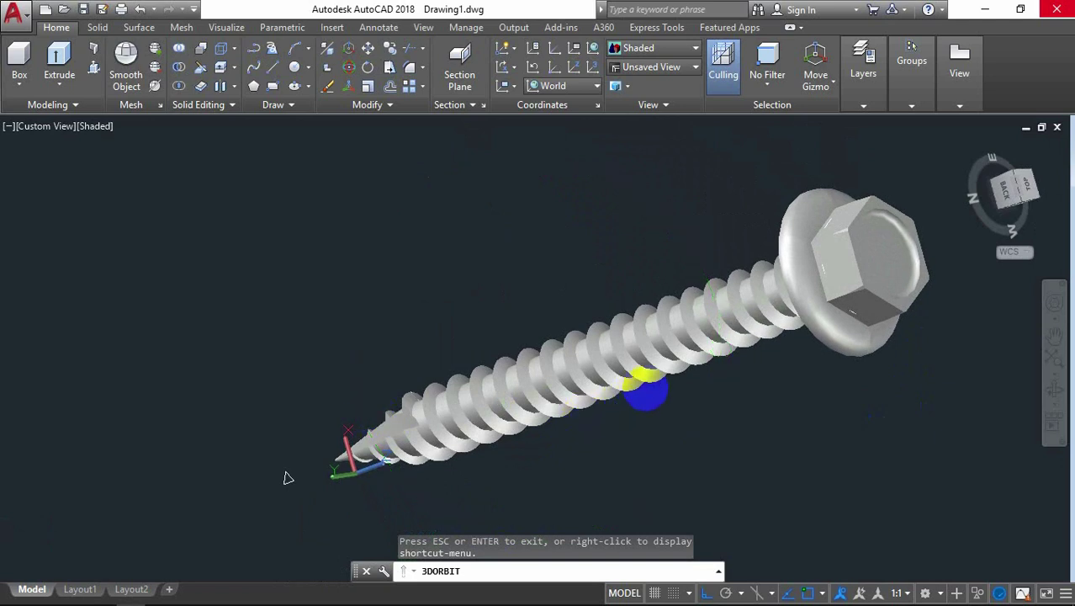
middle_click_drag(646, 389, 482, 351)
left_click_drag(778, 272, 781, 307)
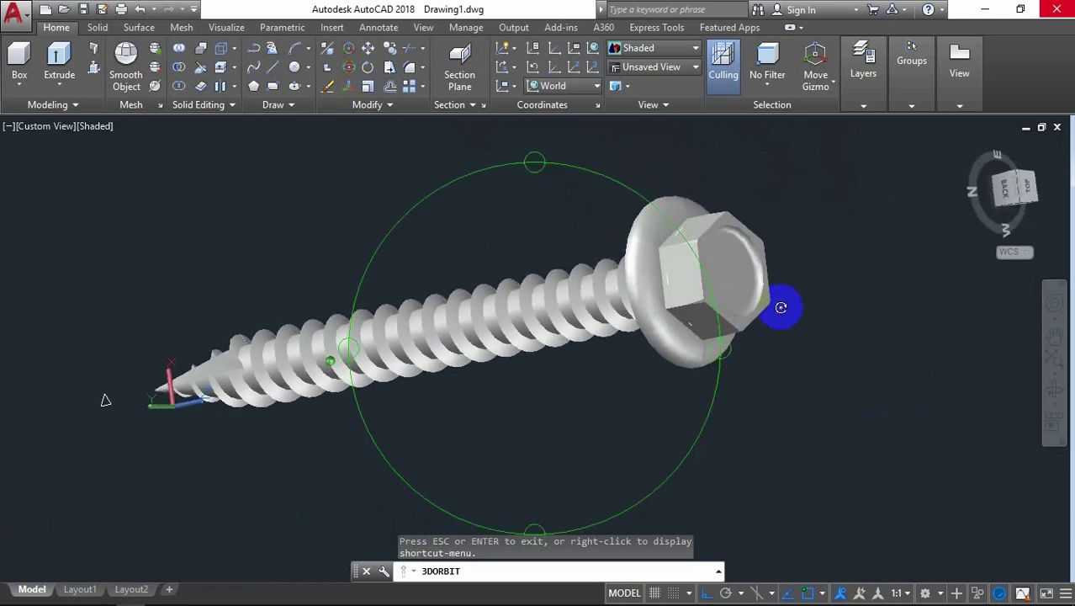
mouse_move(453, 346)
left_mouse_down()
mouse_move(475, 445)
mouse_move(450, 380)
mouse_move(622, 377)
left_mouse_up()
mouse_move(784, 389)
left_mouse_down()
mouse_move(823, 348)
mouse_move(777, 351)
left_mouse_up()
mouse_move(548, 402)
left_mouse_down()
mouse_move(559, 425)
mouse_move(593, 421)
left_mouse_up()
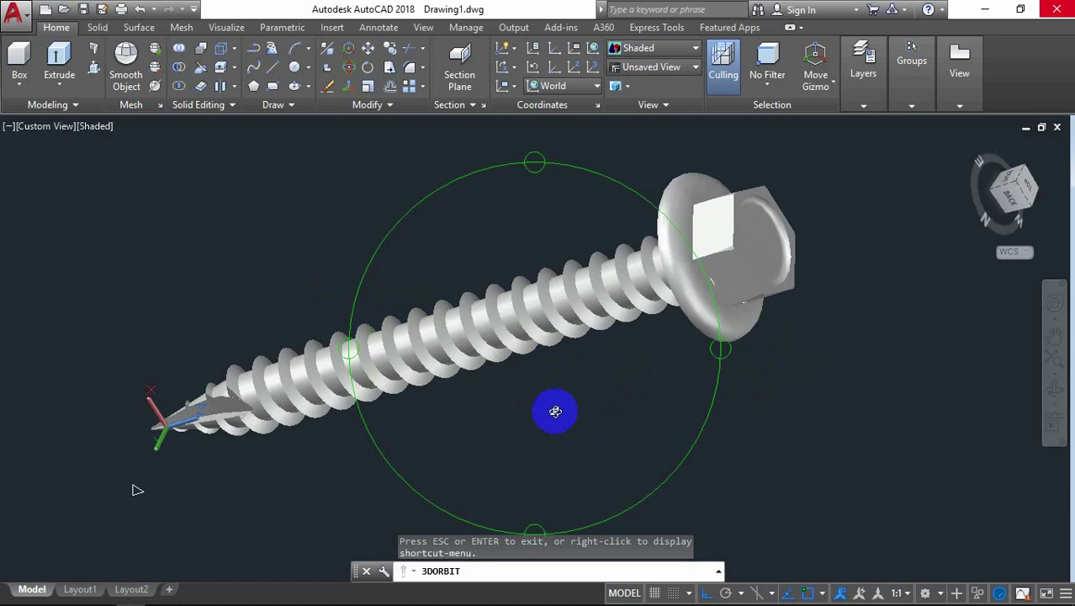
mouse_move(556, 410)
left_mouse_down()
mouse_move(547, 365)
mouse_move(570, 364)
mouse_move(579, 343)
mouse_move(602, 361)
mouse_move(614, 349)
mouse_move(504, 467)
mouse_move(491, 446)
mouse_move(498, 466)
left_mouse_up()
mouse_move(832, 333)
left_mouse_down()
mouse_move(805, 350)
mouse_move(754, 334)
mouse_move(554, 341)
mouse_move(536, 351)
mouse_move(586, 396)
left_mouse_up()
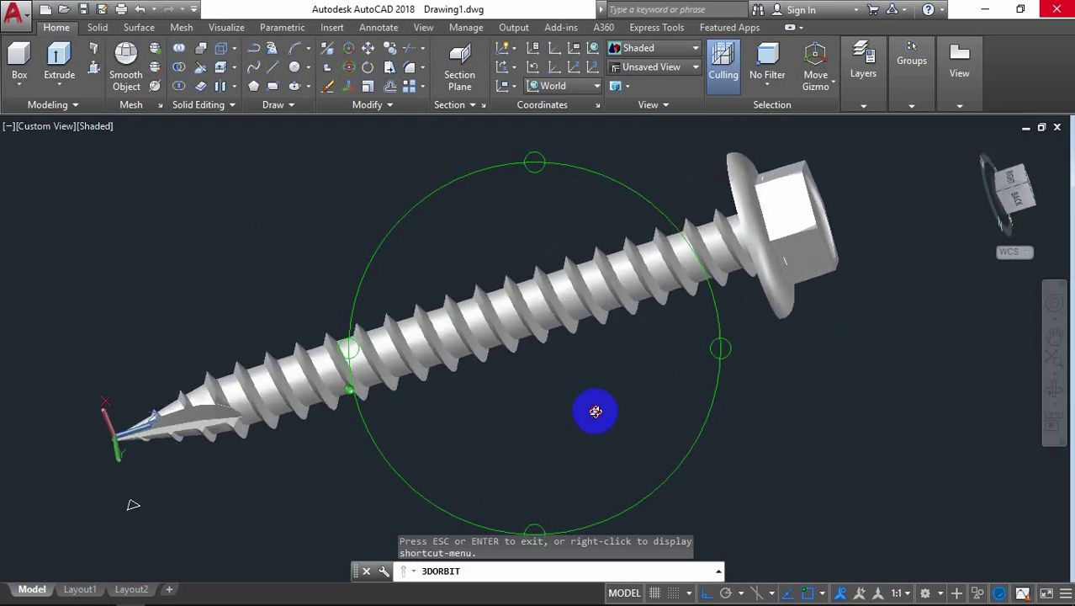